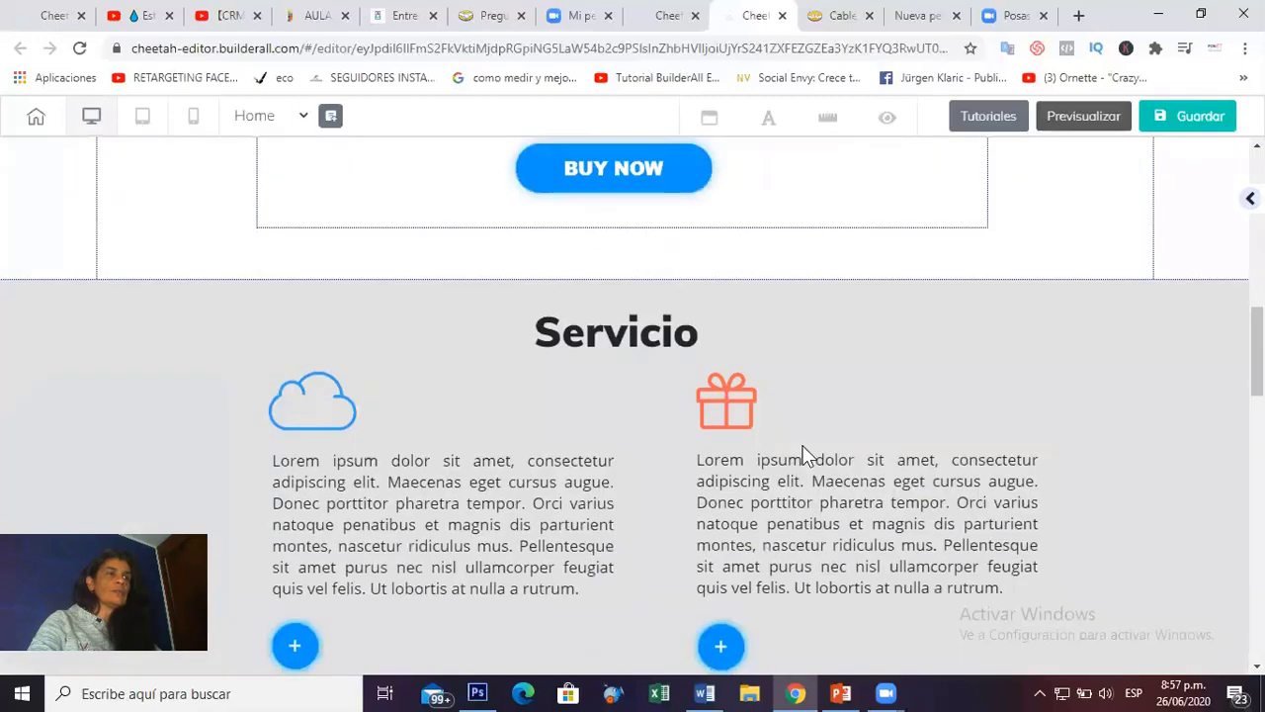
Select the header menu to open its item list (HOME, ABOUT, SERVICES, CONTACT).
scroll(701, 418, down, 5)
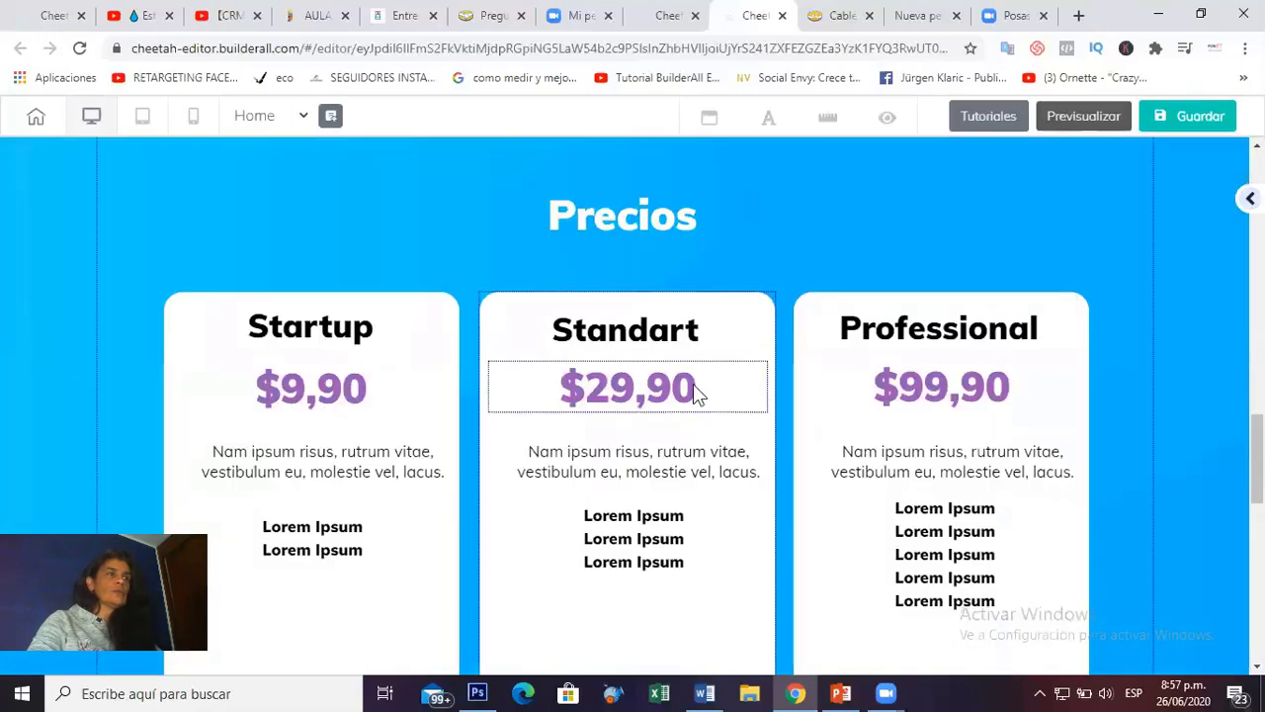
scroll(701, 418, down, 5)
scroll(593, 450, down, 4)
scroll(624, 453, up, 20)
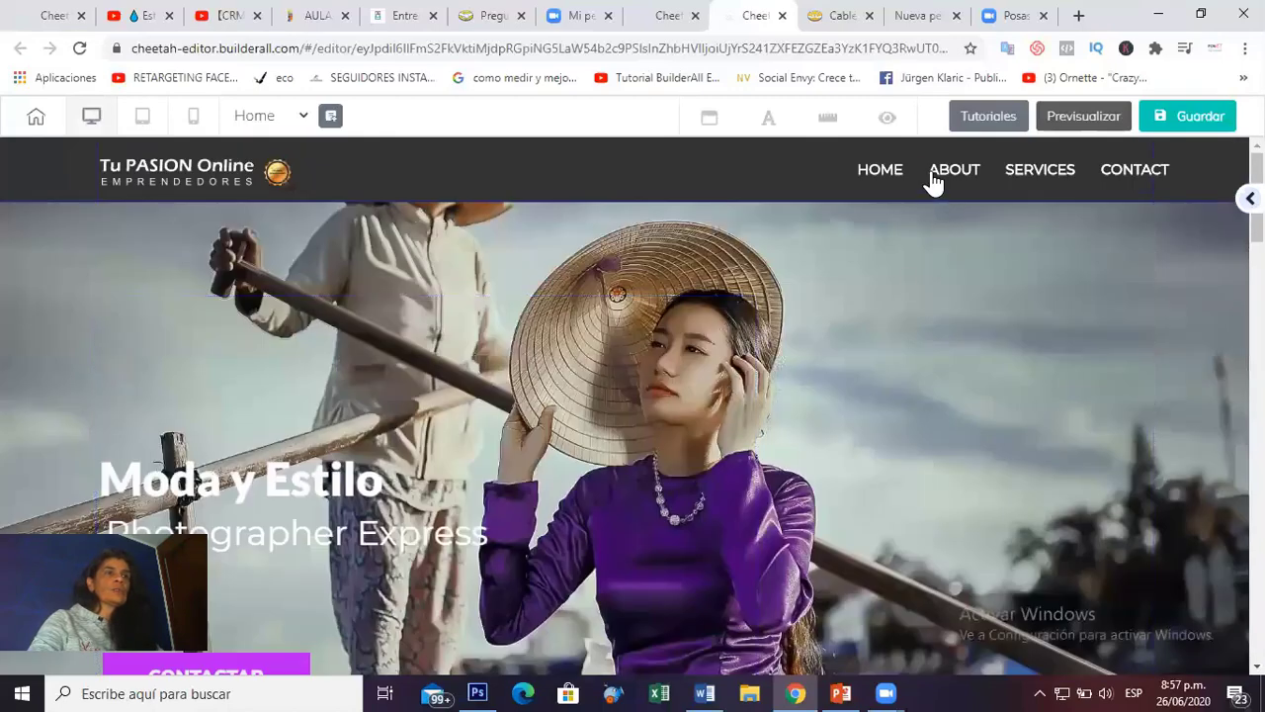
click(865, 193)
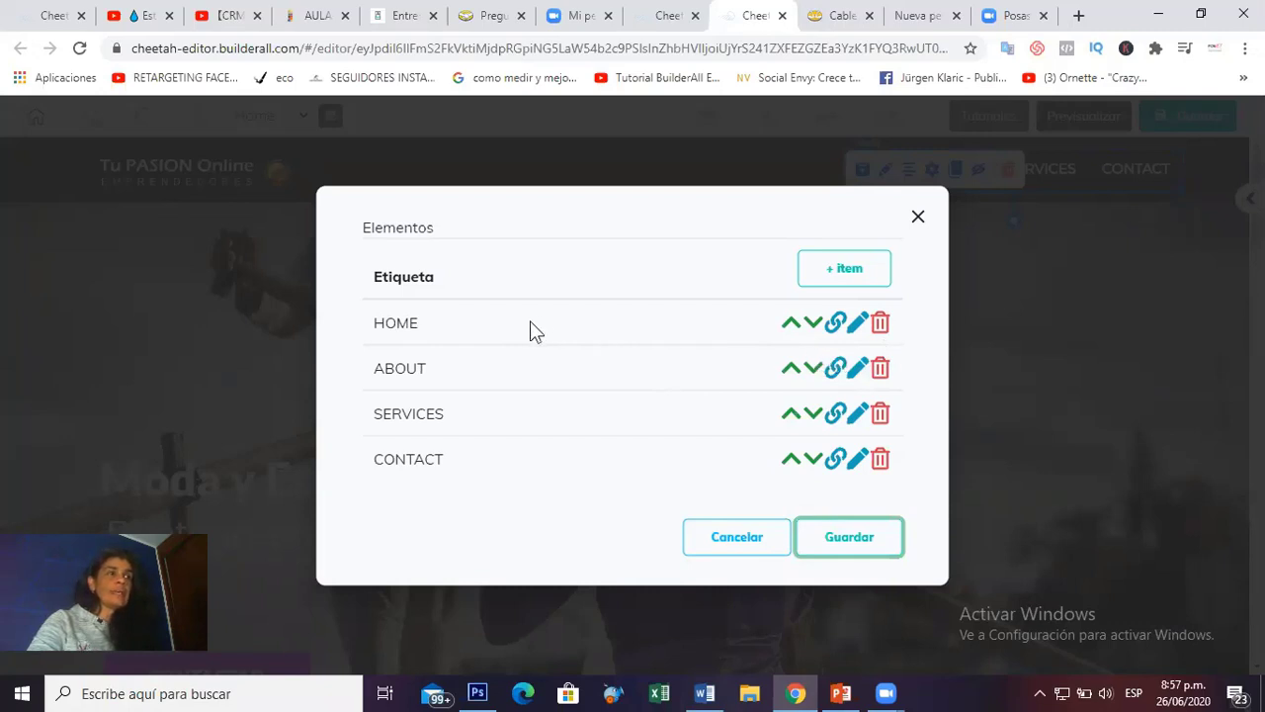
Rename the HOME menu item to Inicio.
click(855, 323)
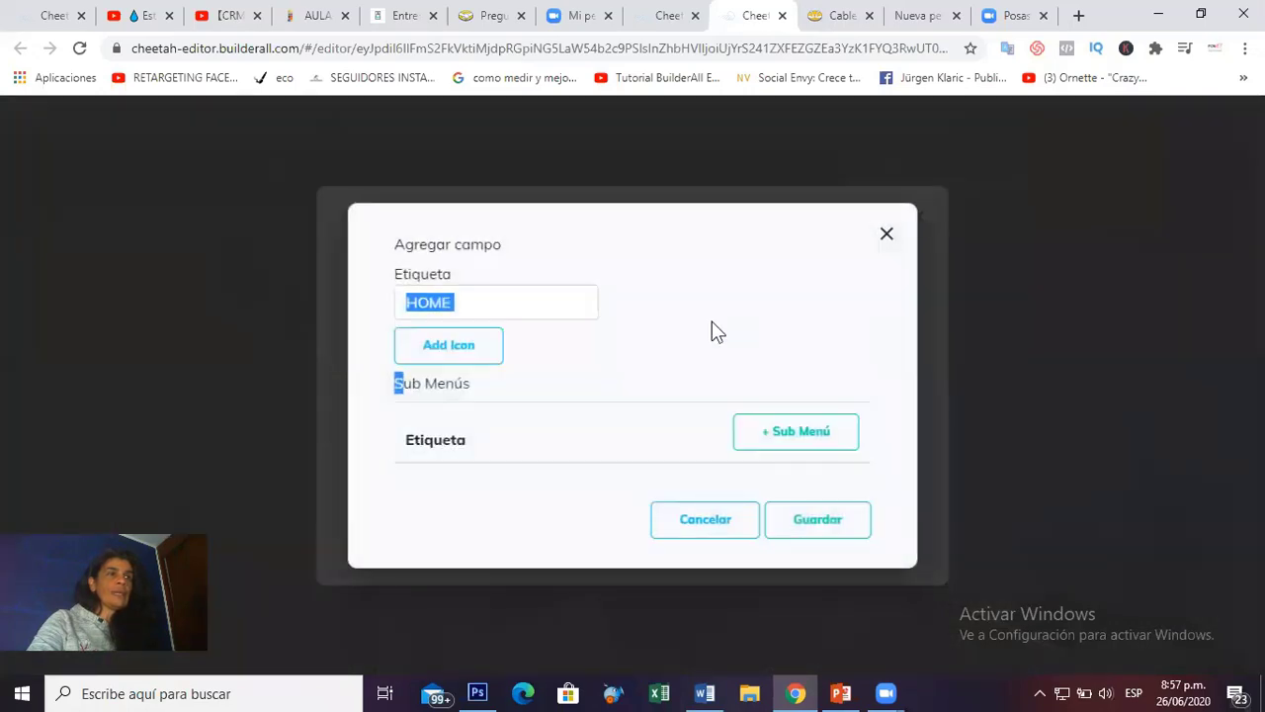
click(505, 295)
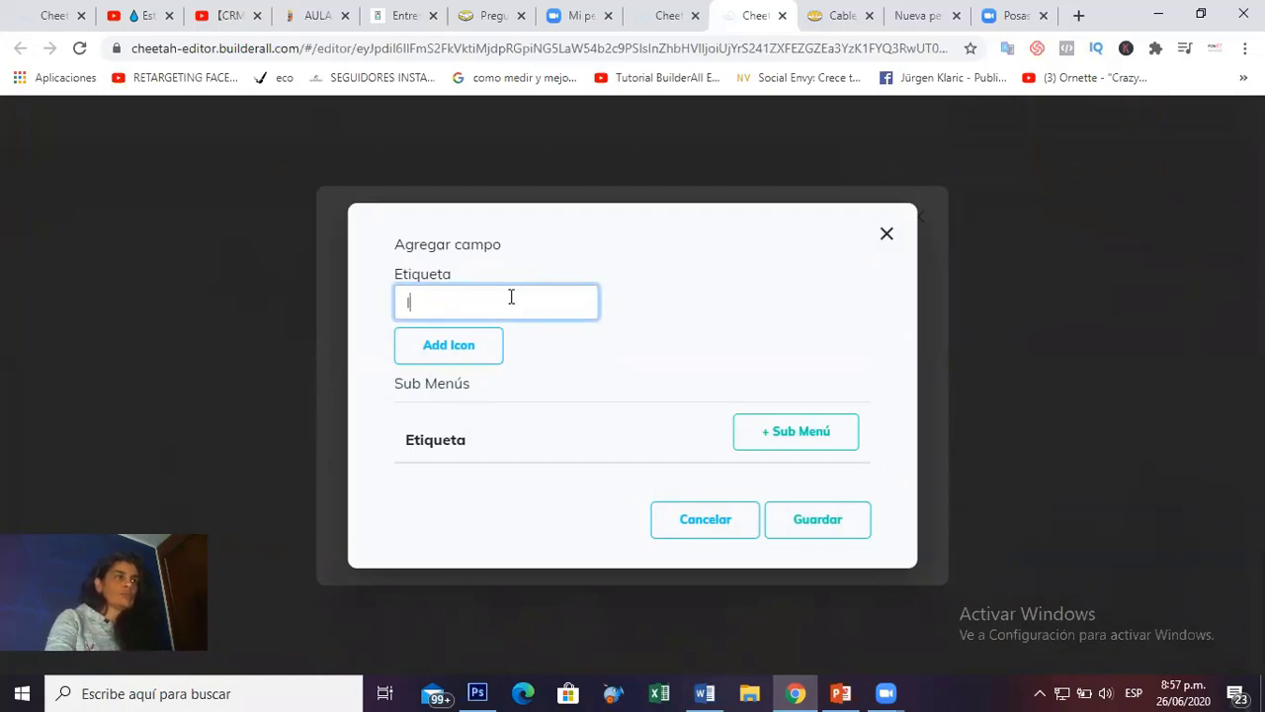
text(Inicio)
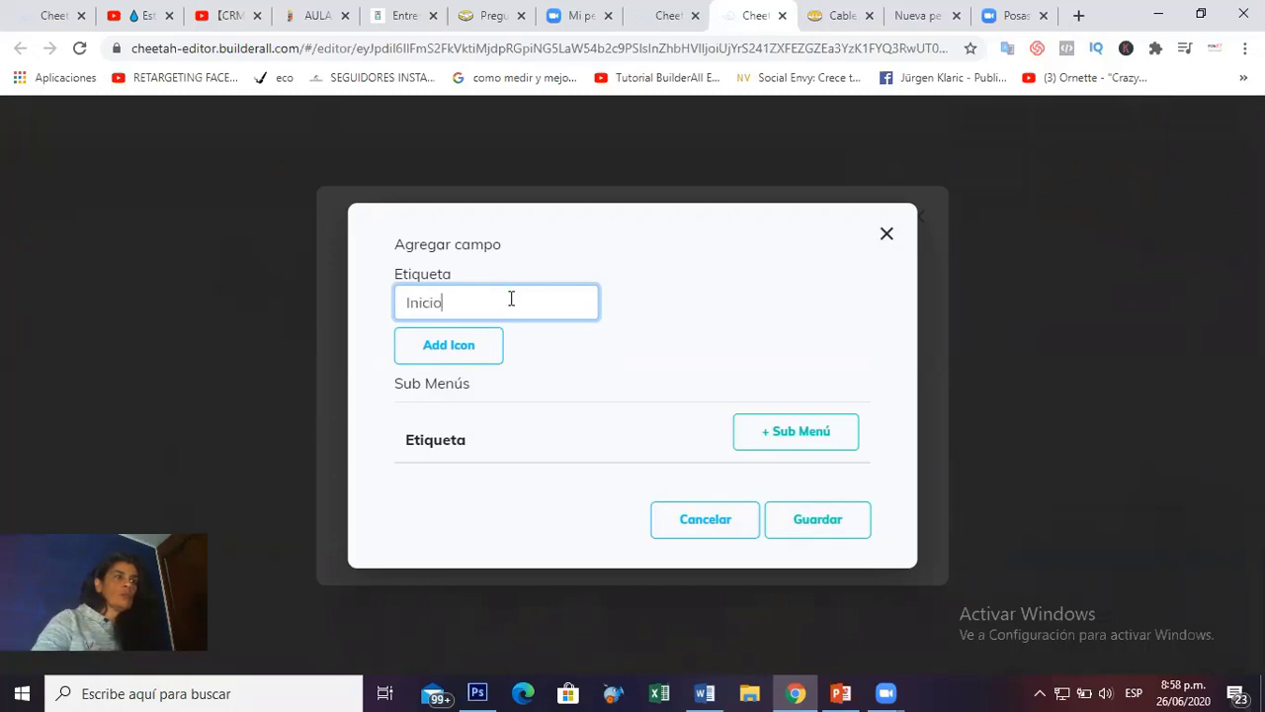
click(820, 529)
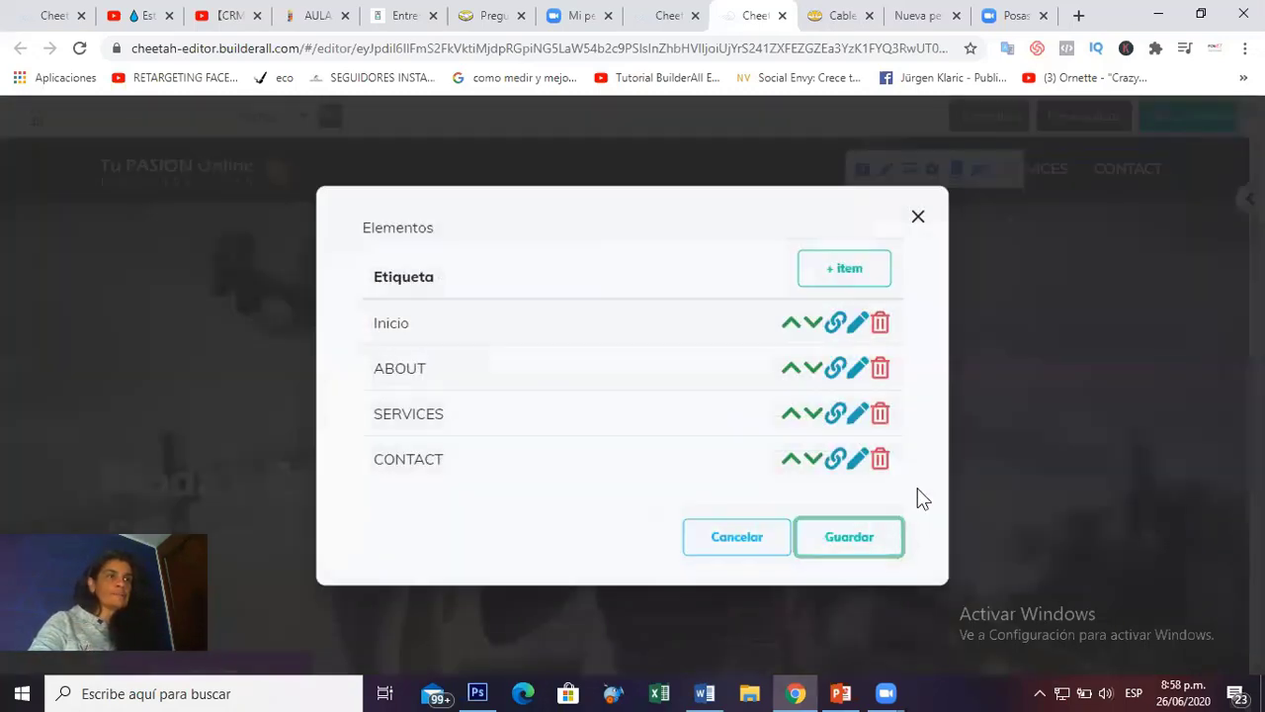
Rename the ABOUT menu item to Nuestra Visión.
click(857, 373)
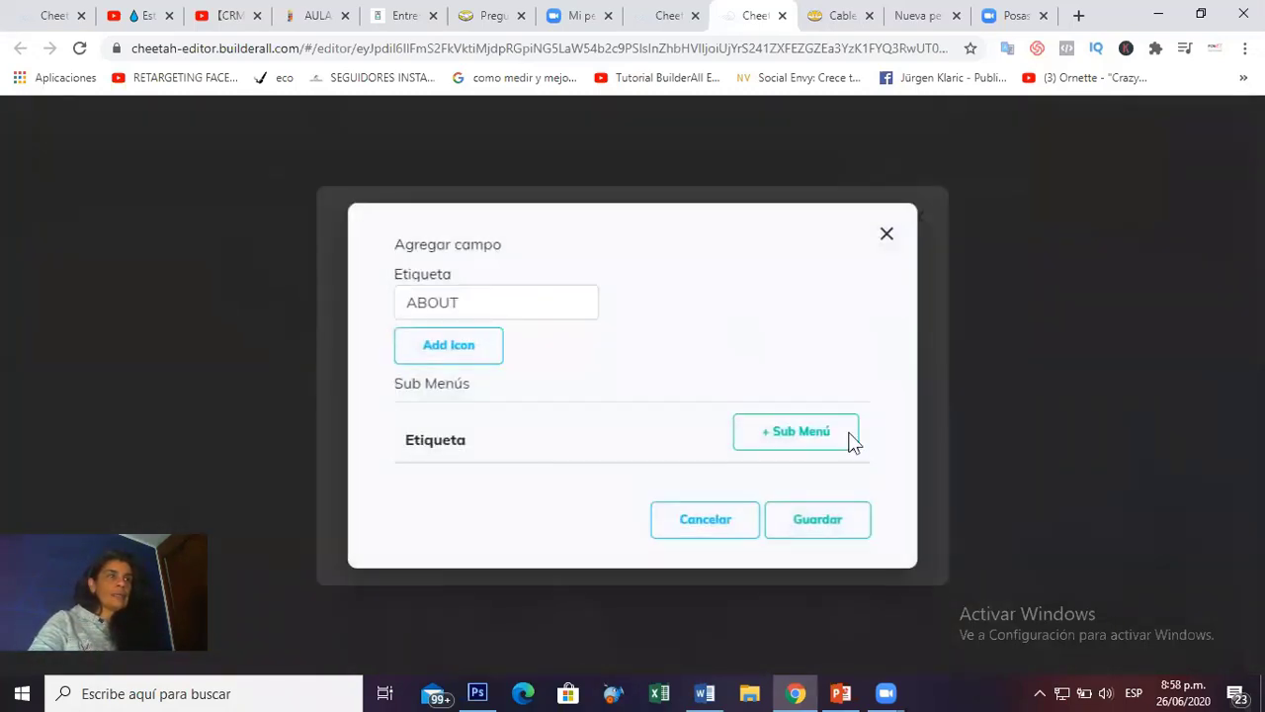
drag(481, 311, 388, 314)
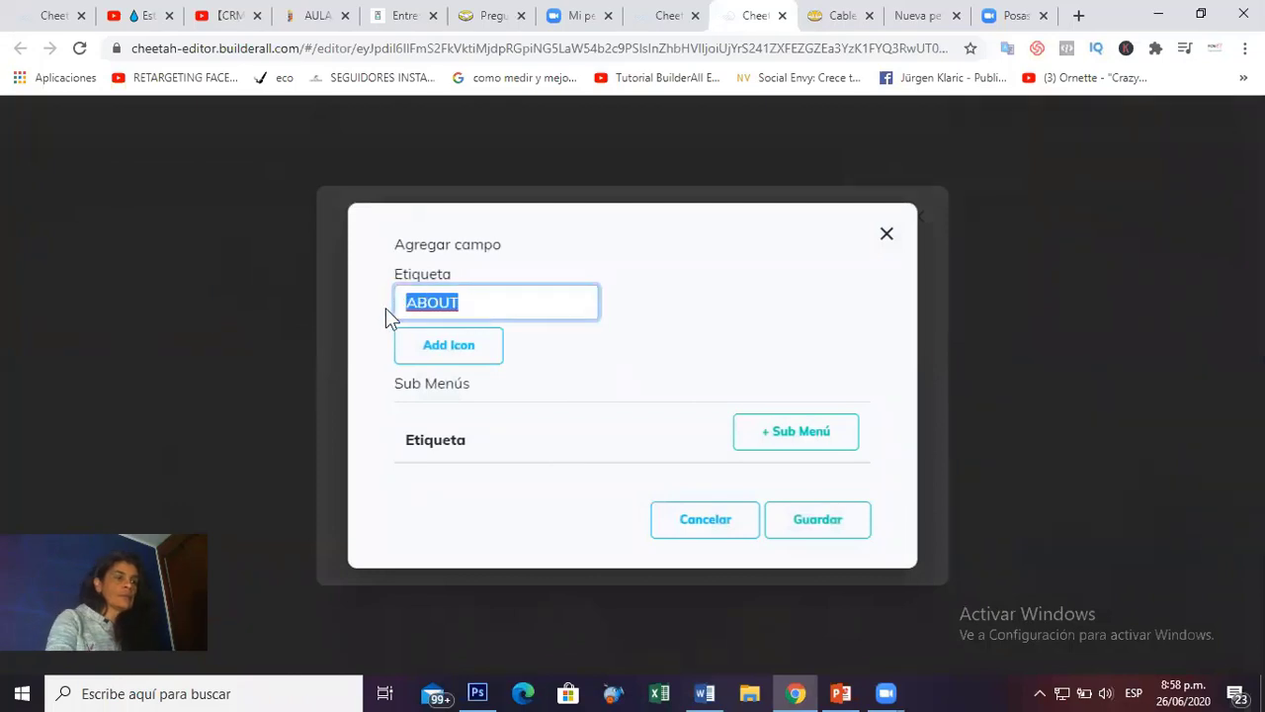
text(Nuestra V)
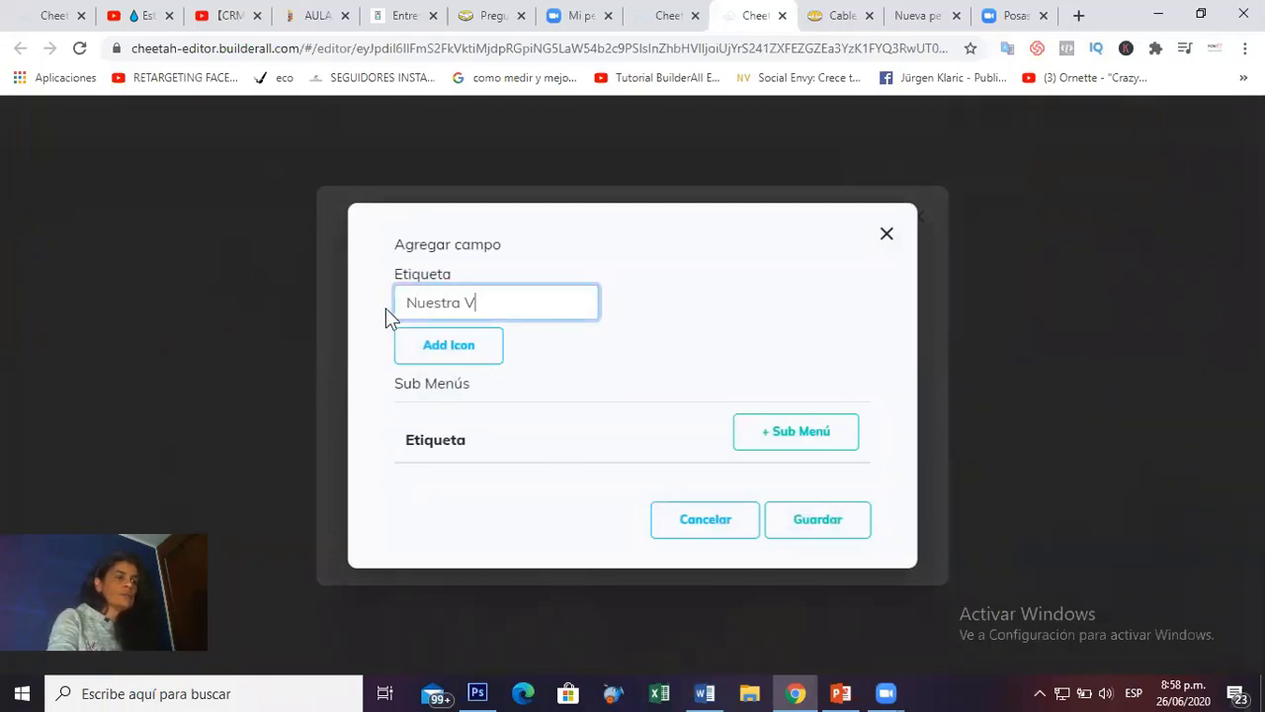
text(ision)
key(BackSpace)
key(BackSpace)
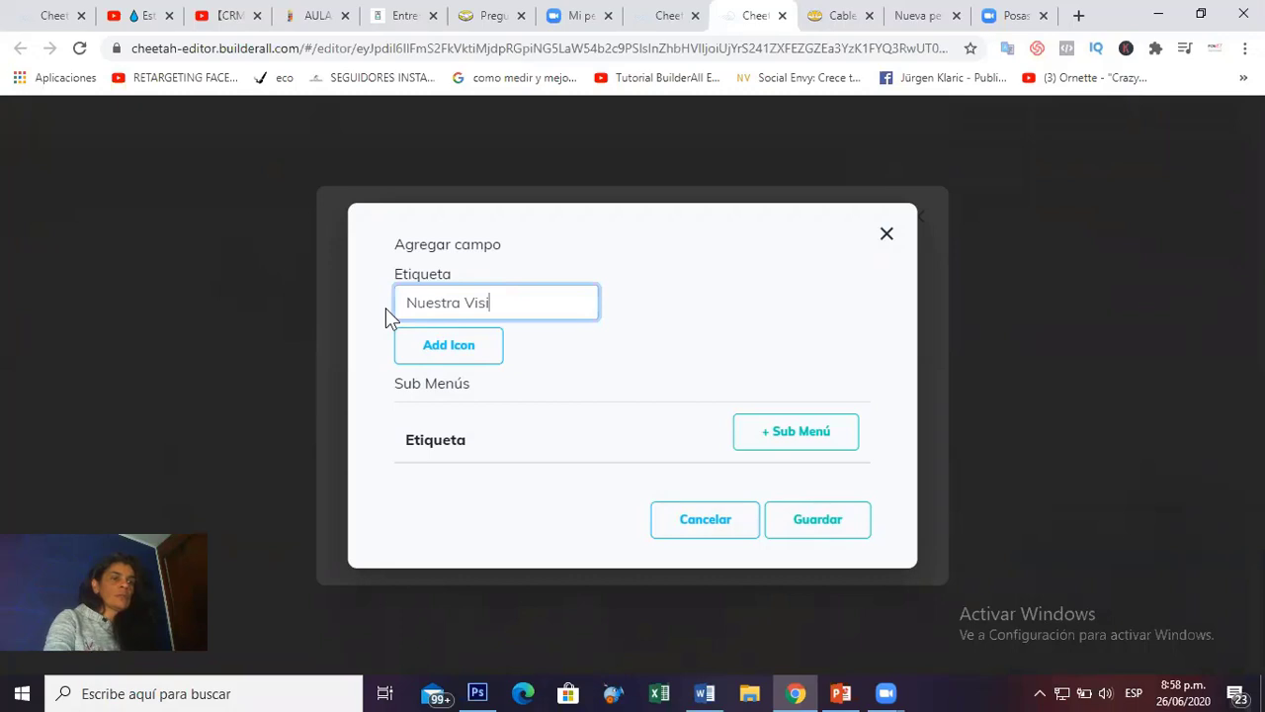
text(ón)
click(820, 522)
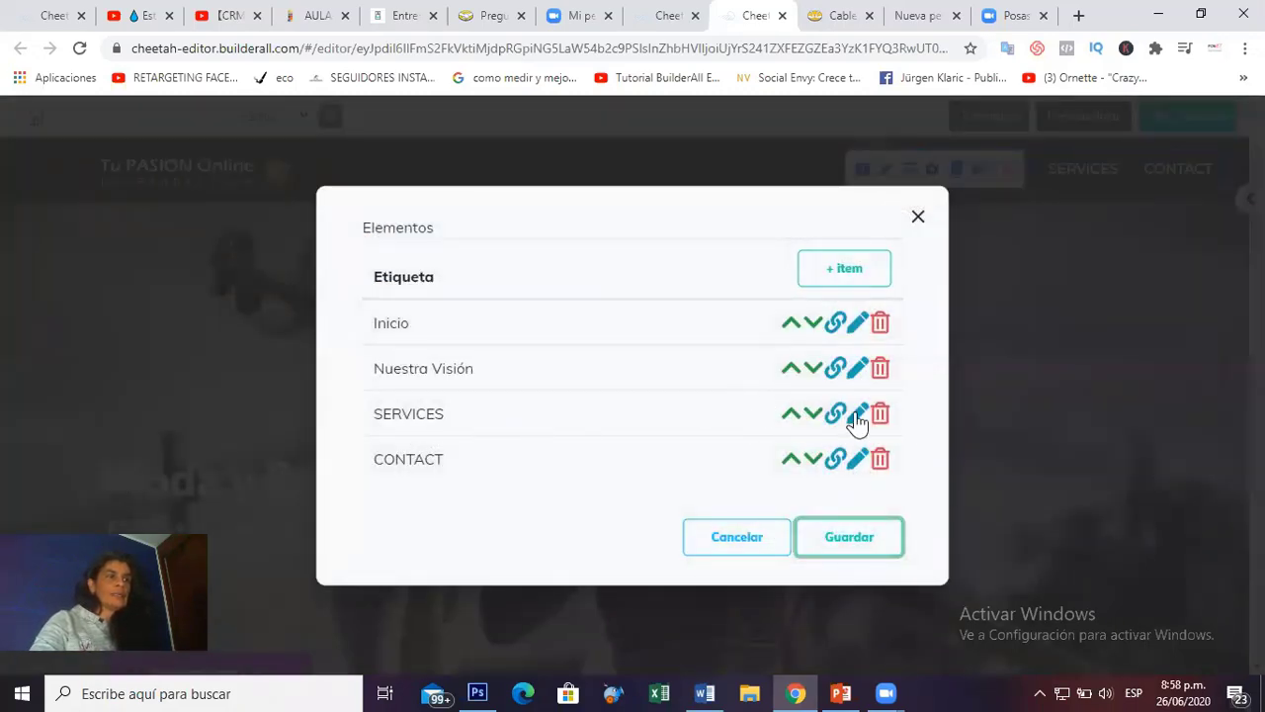
Rename the SERVICES menu item to Servicios.
click(855, 415)
drag(511, 302, 291, 216)
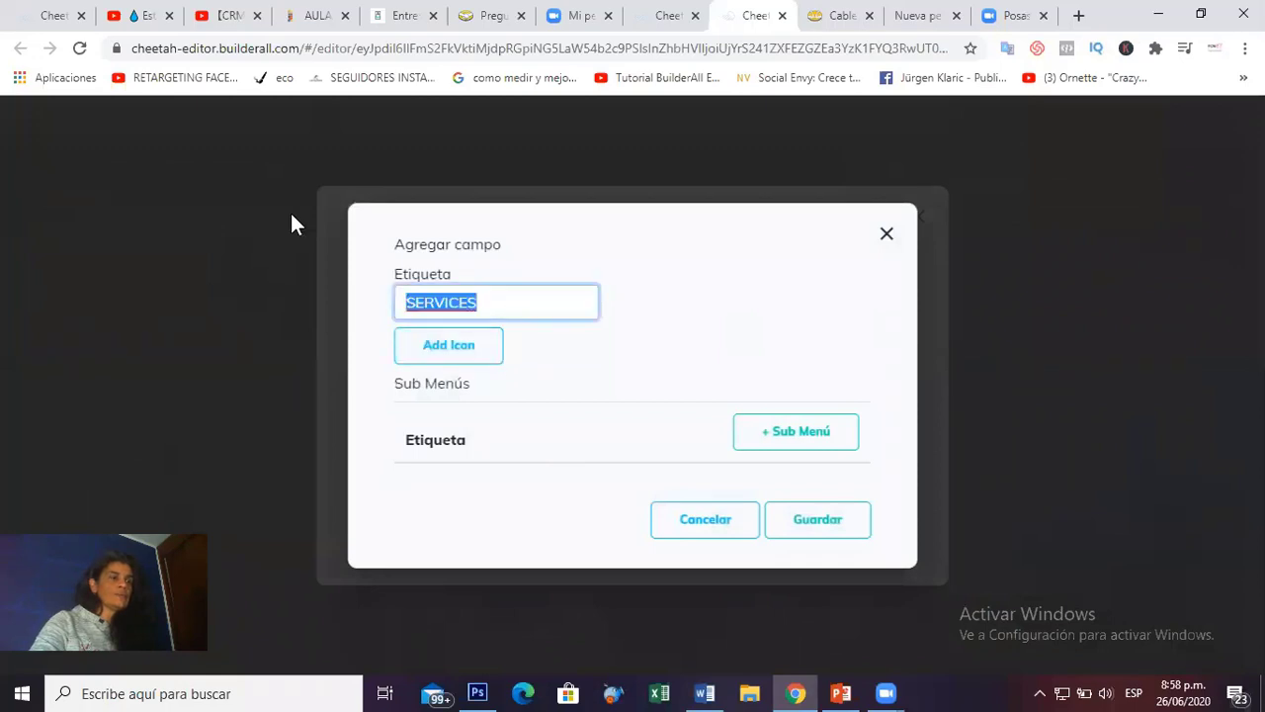
text(Servivi)
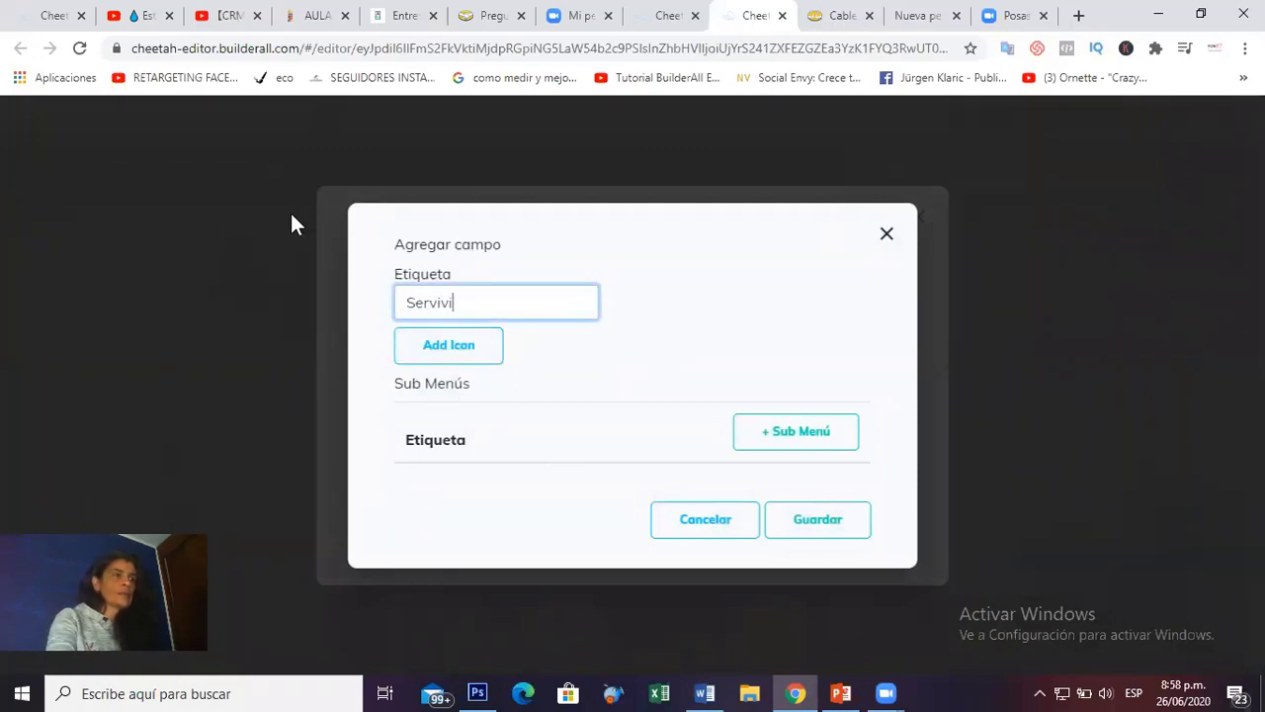
key(BackSpace)
key(BackSpace)
text(cios)
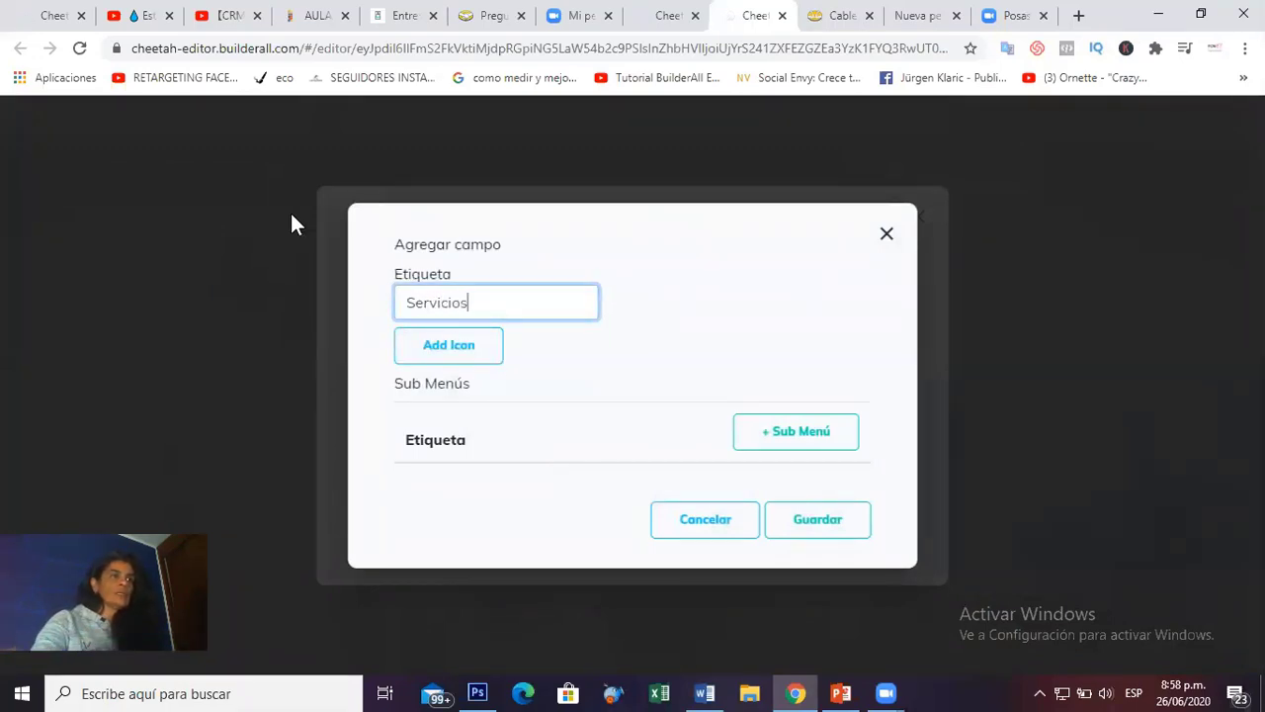
click(817, 517)
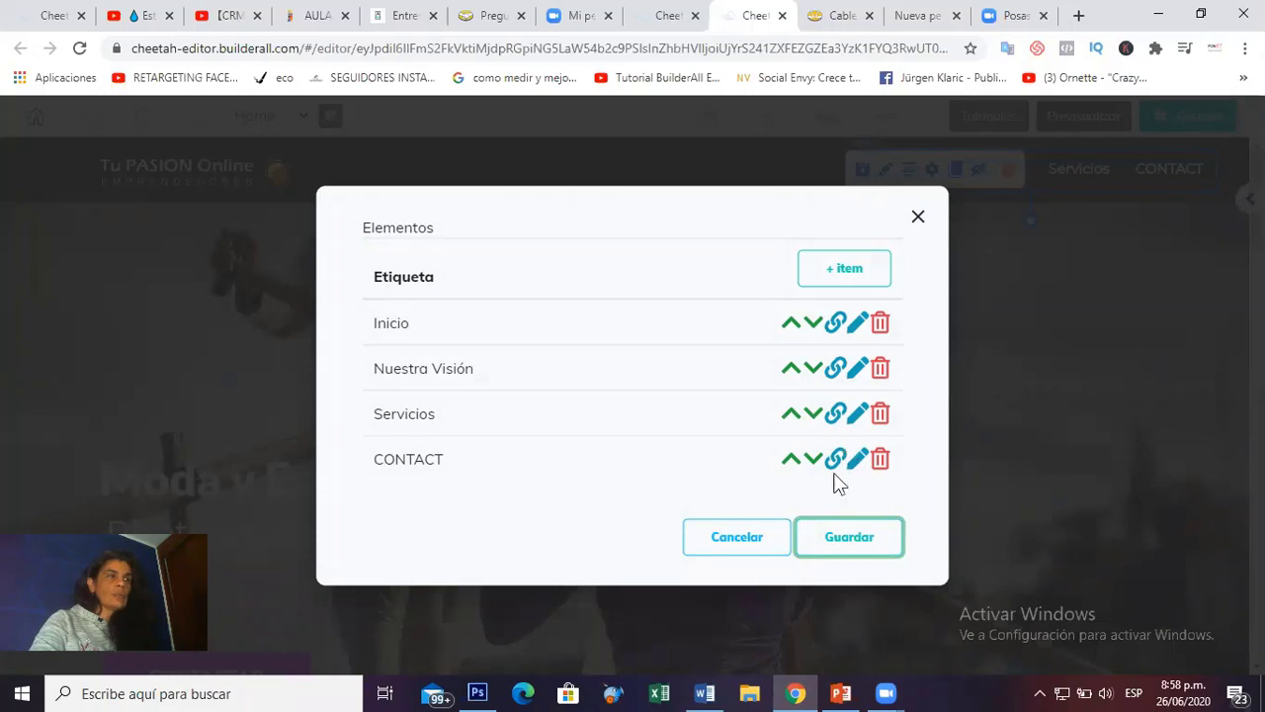
Add a new menu item labelled Precios.
click(860, 278)
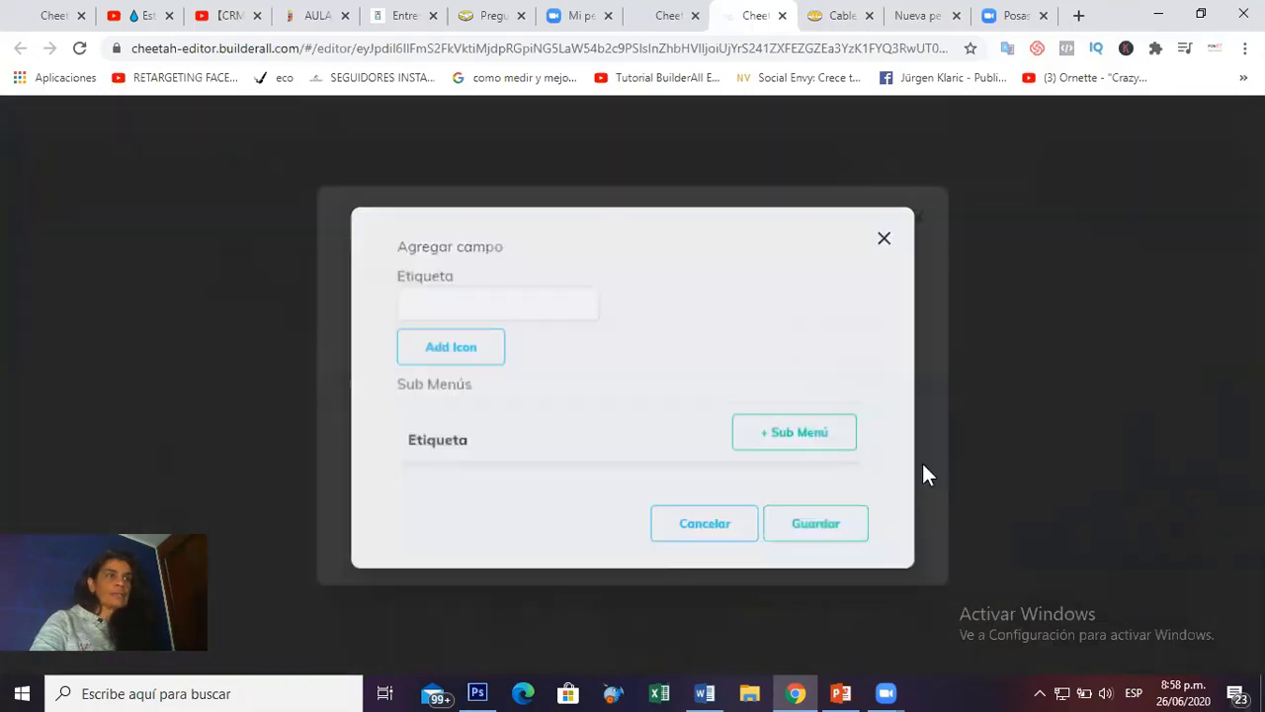
click(507, 304)
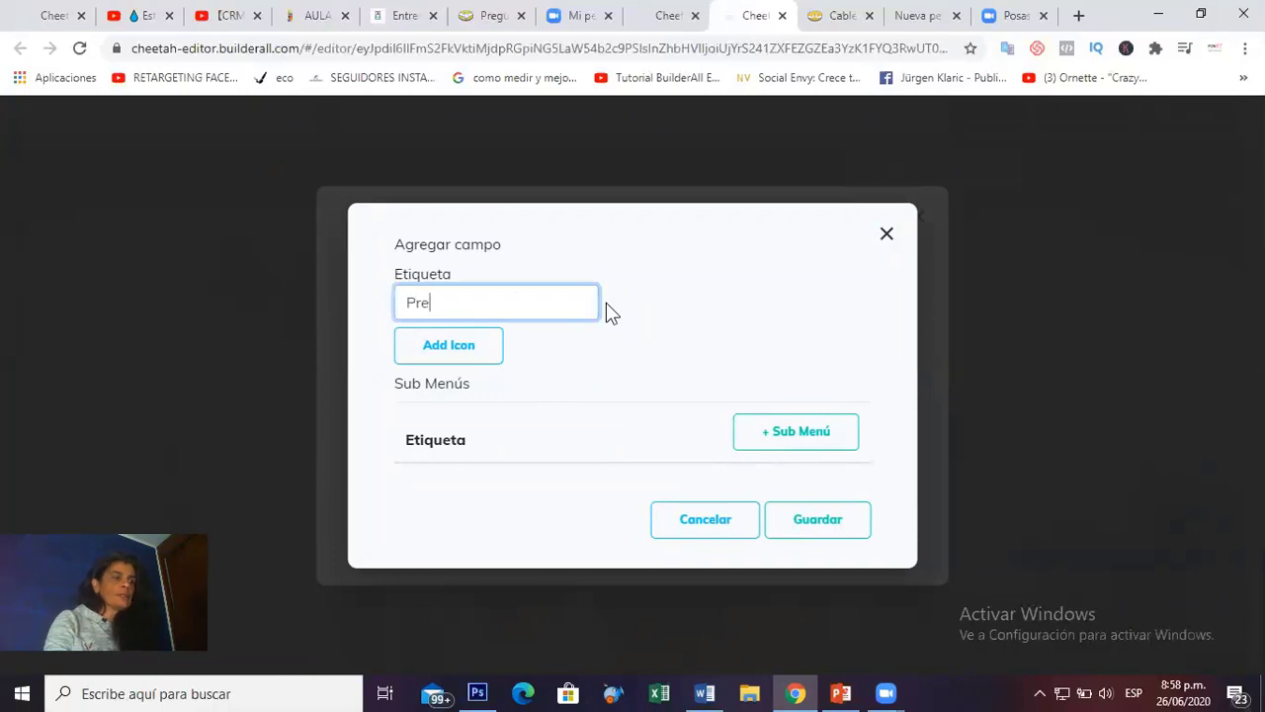
text(Precios)
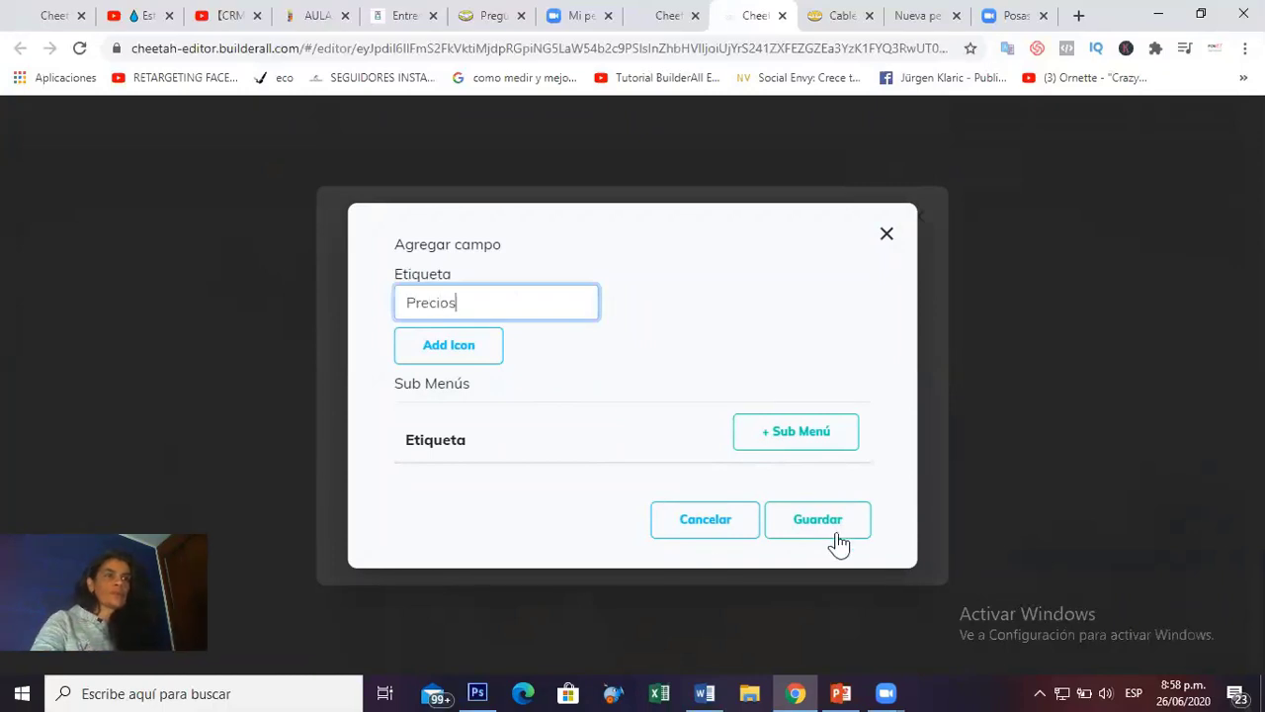
click(834, 532)
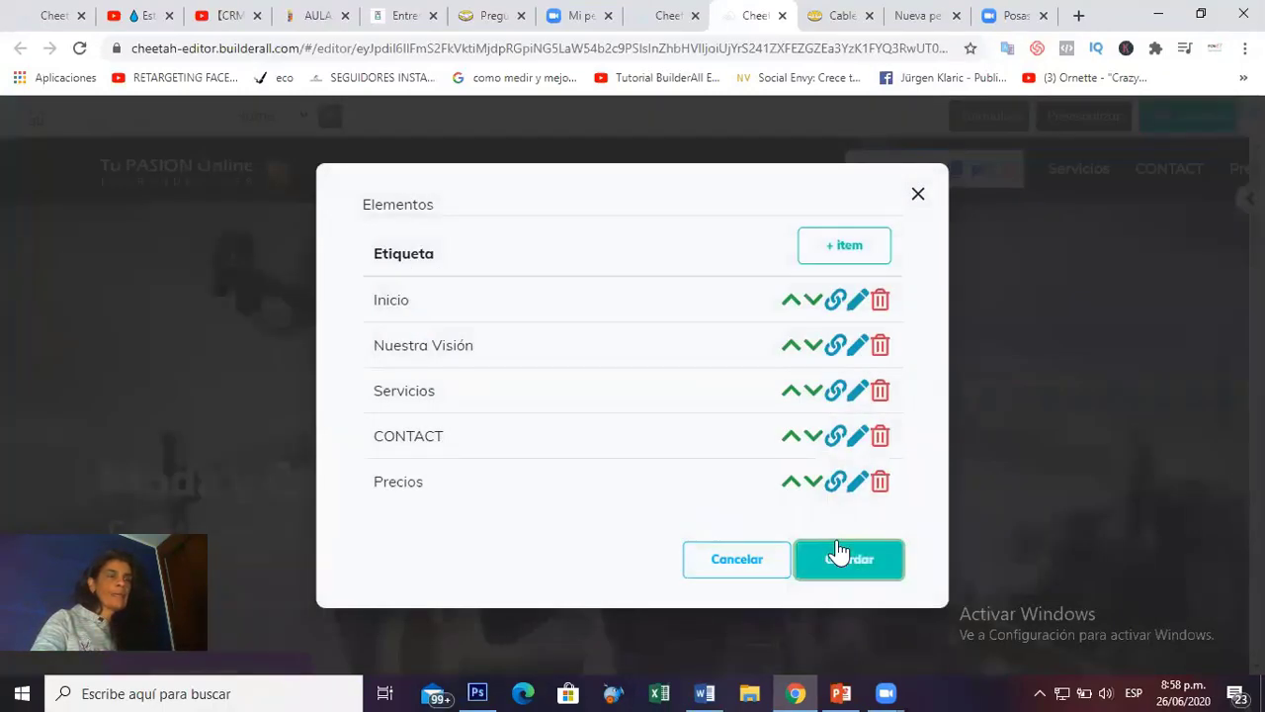
Add another menu item labelled Clientes.
click(841, 245)
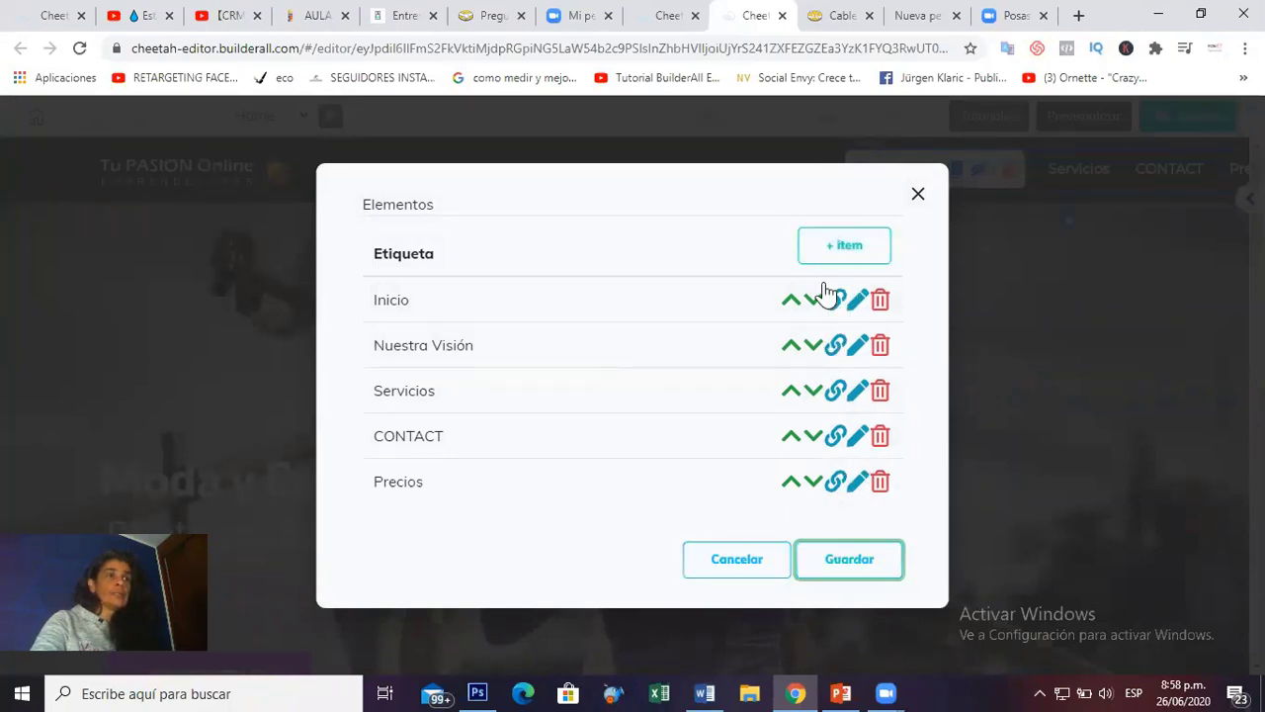
click(831, 243)
click(835, 247)
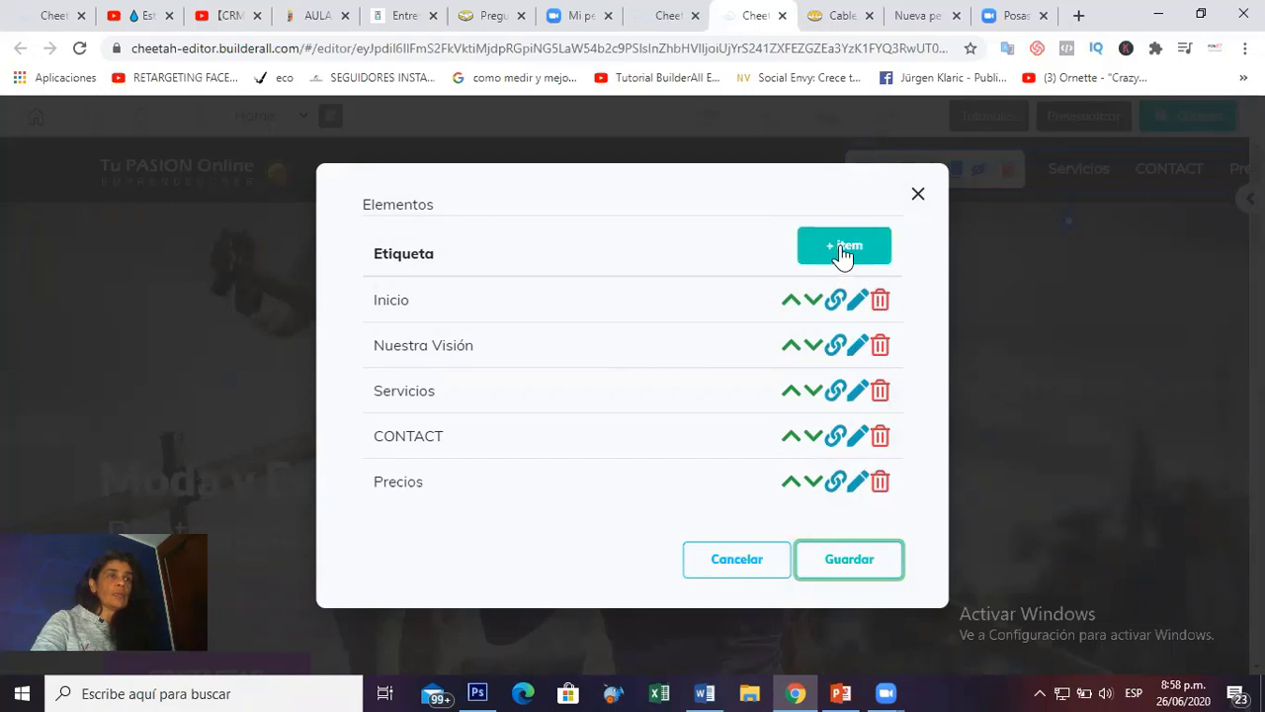
click(488, 312)
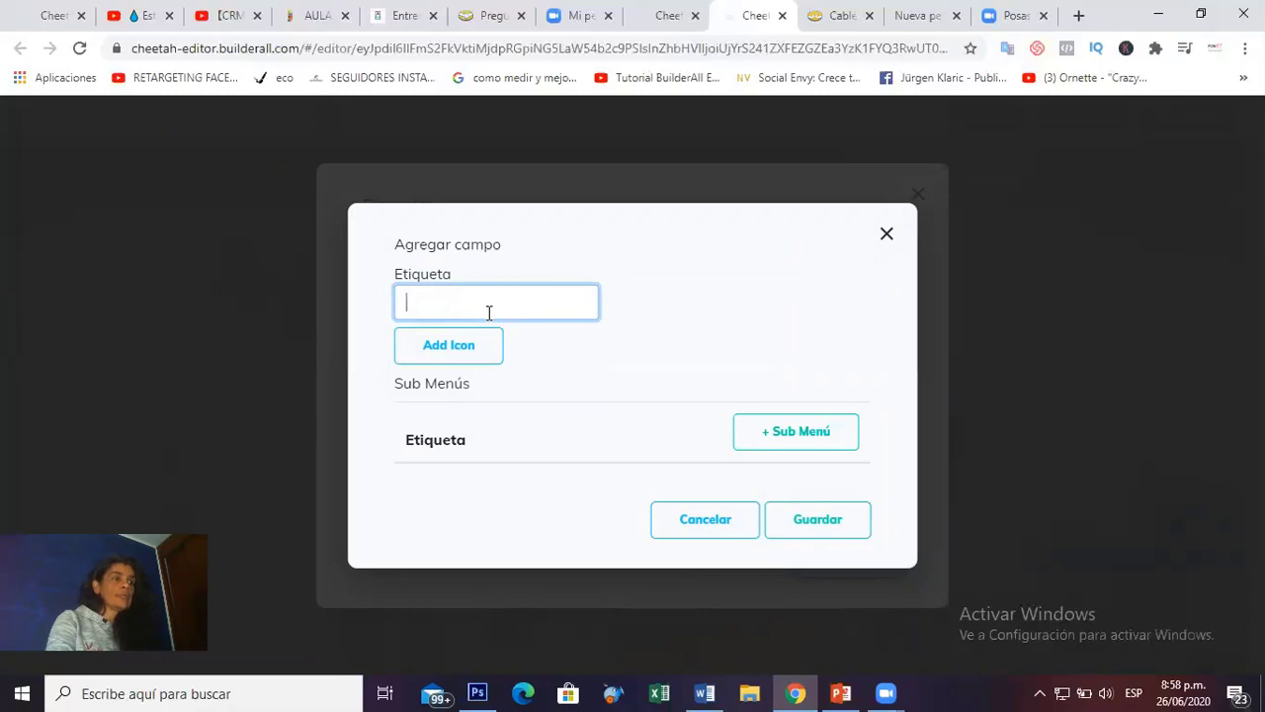
text(Clientes)
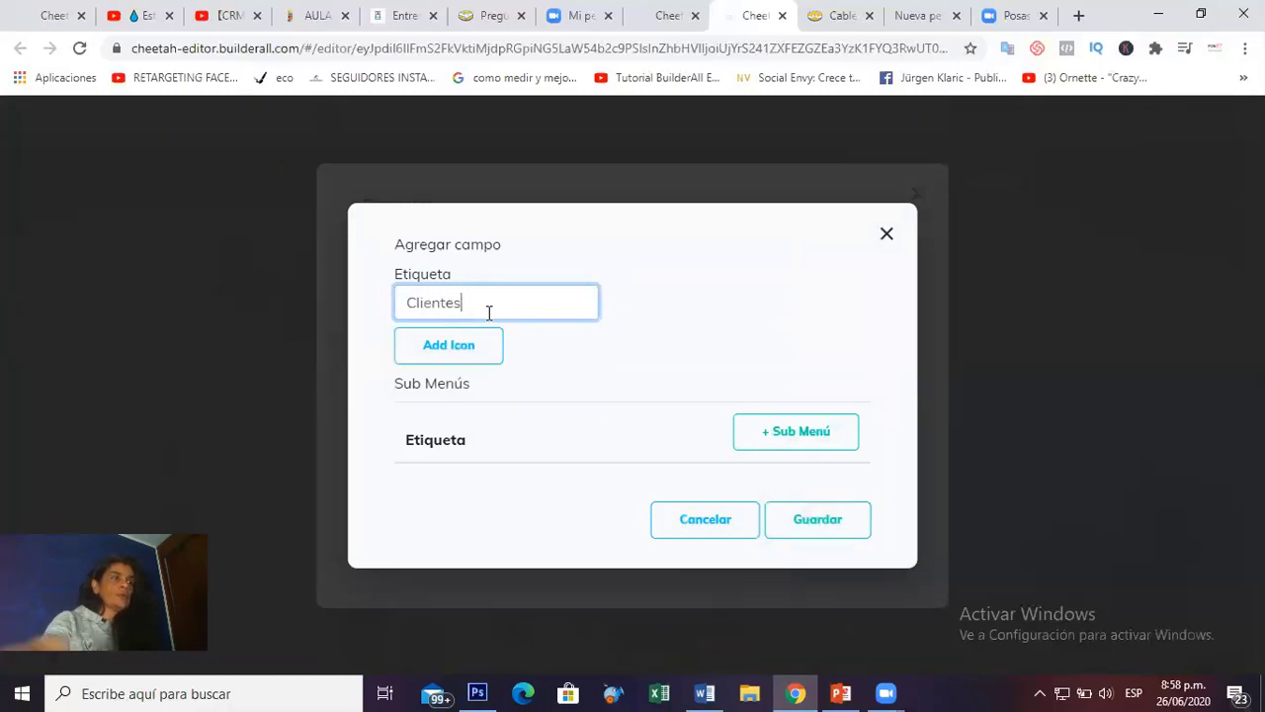
click(818, 522)
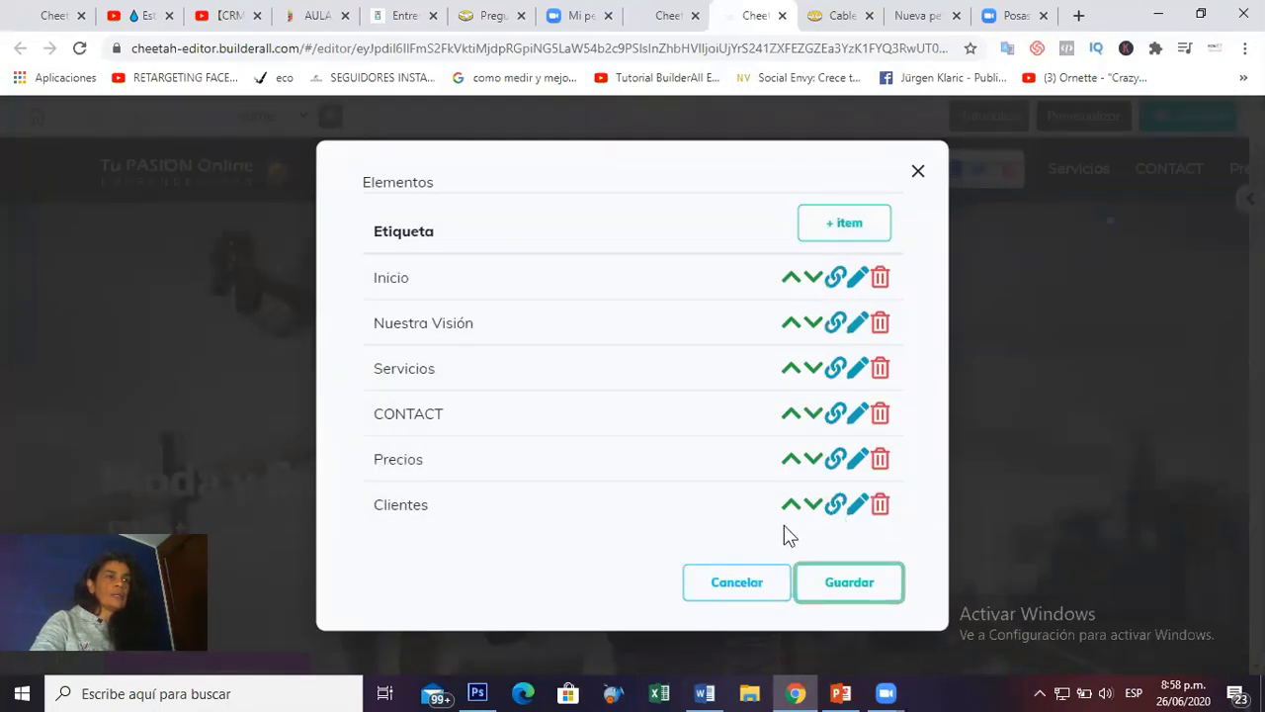
Reorder the menu so Precios then Clientes sit above CONTACT.
click(791, 506)
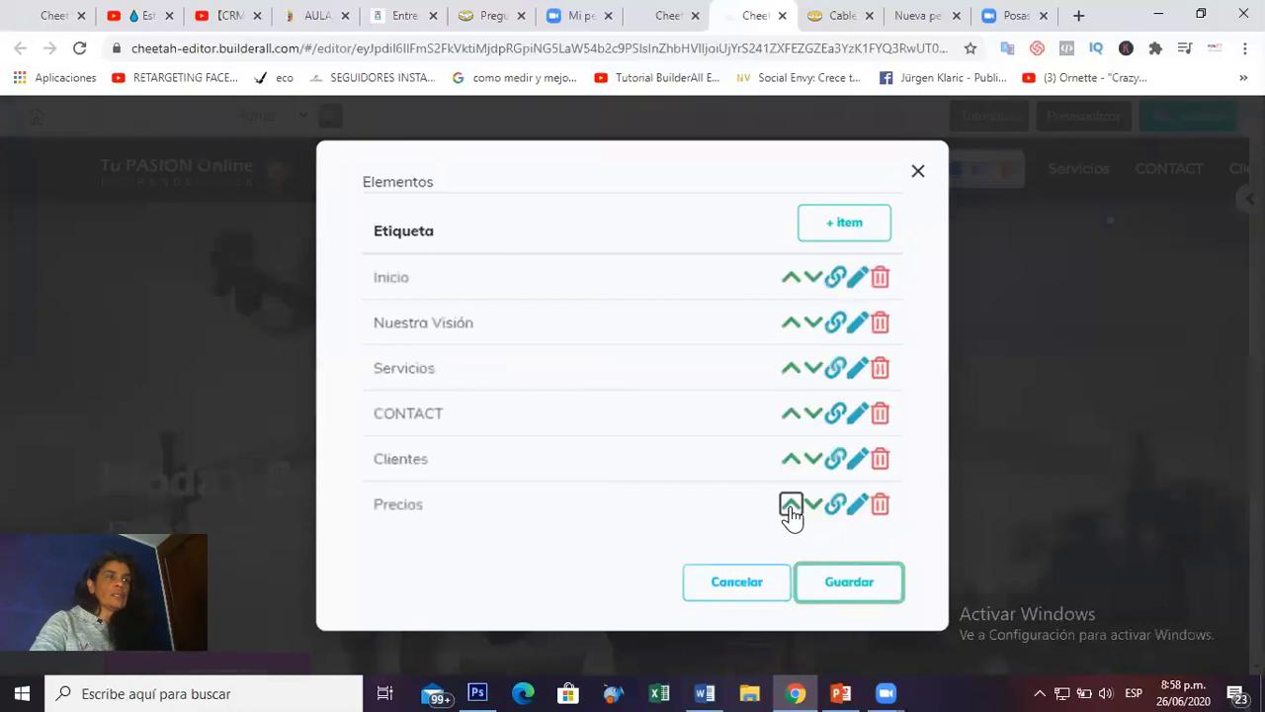
click(791, 506)
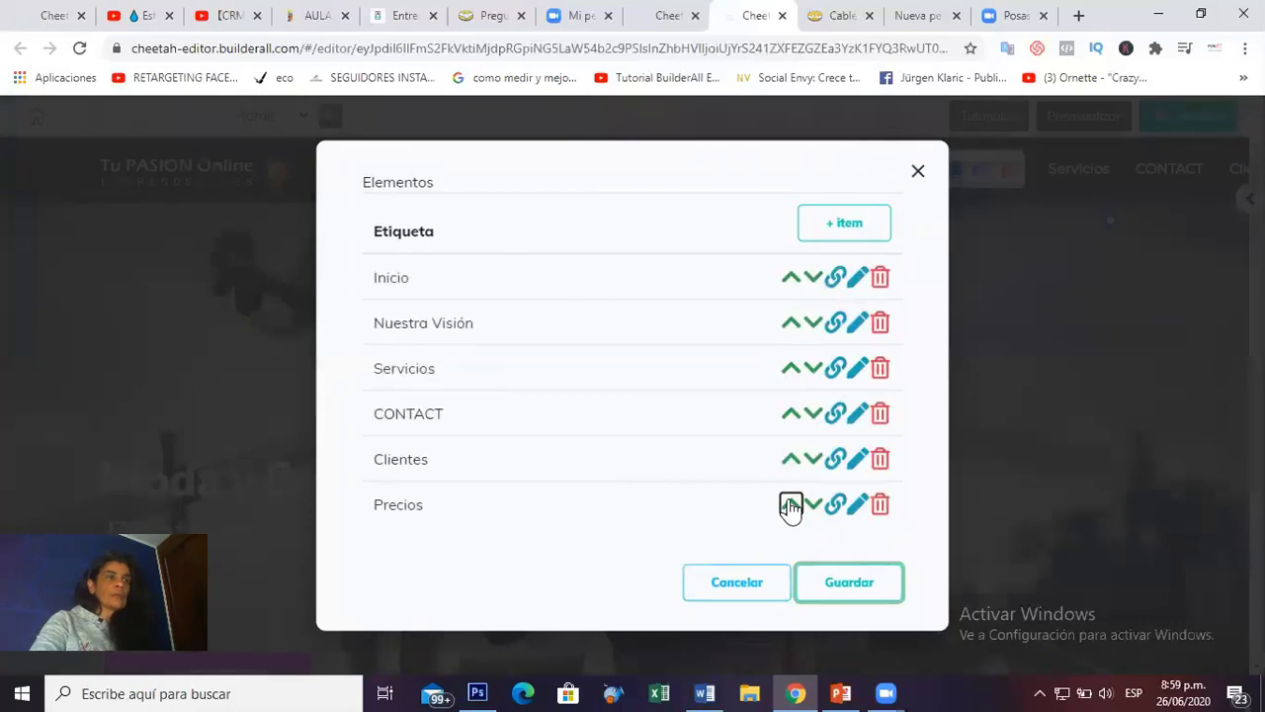
click(791, 459)
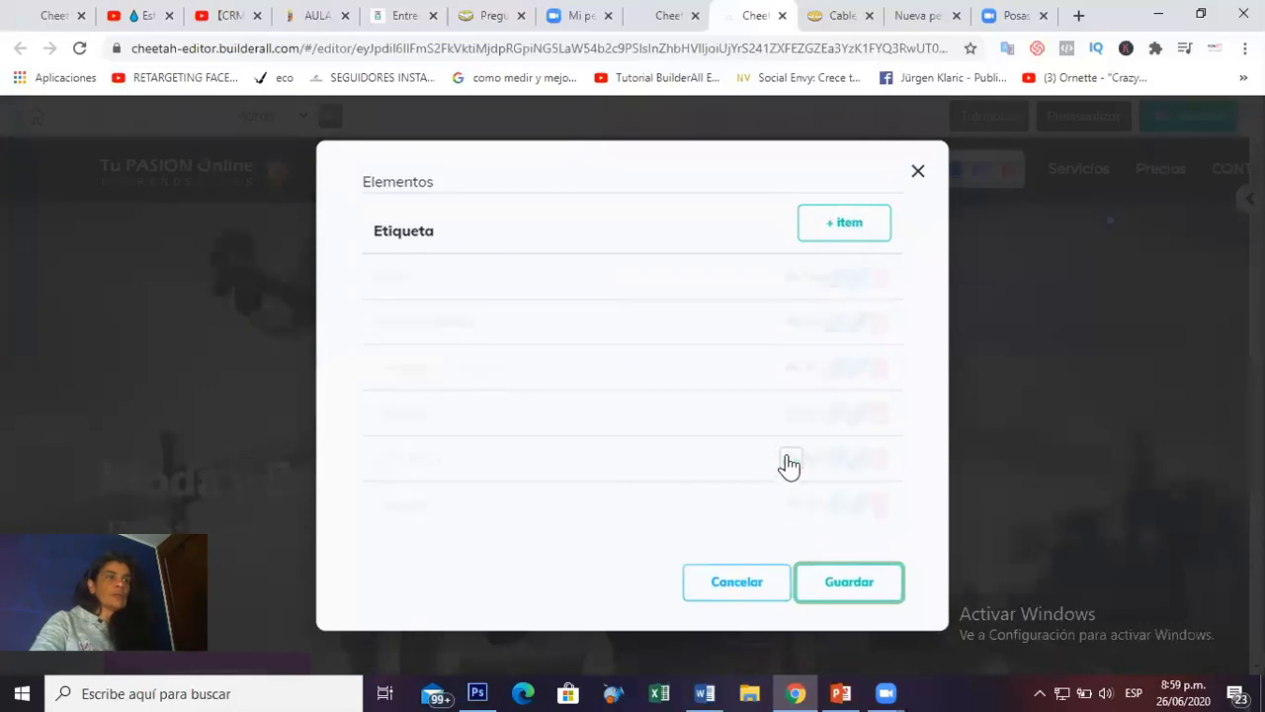
click(791, 505)
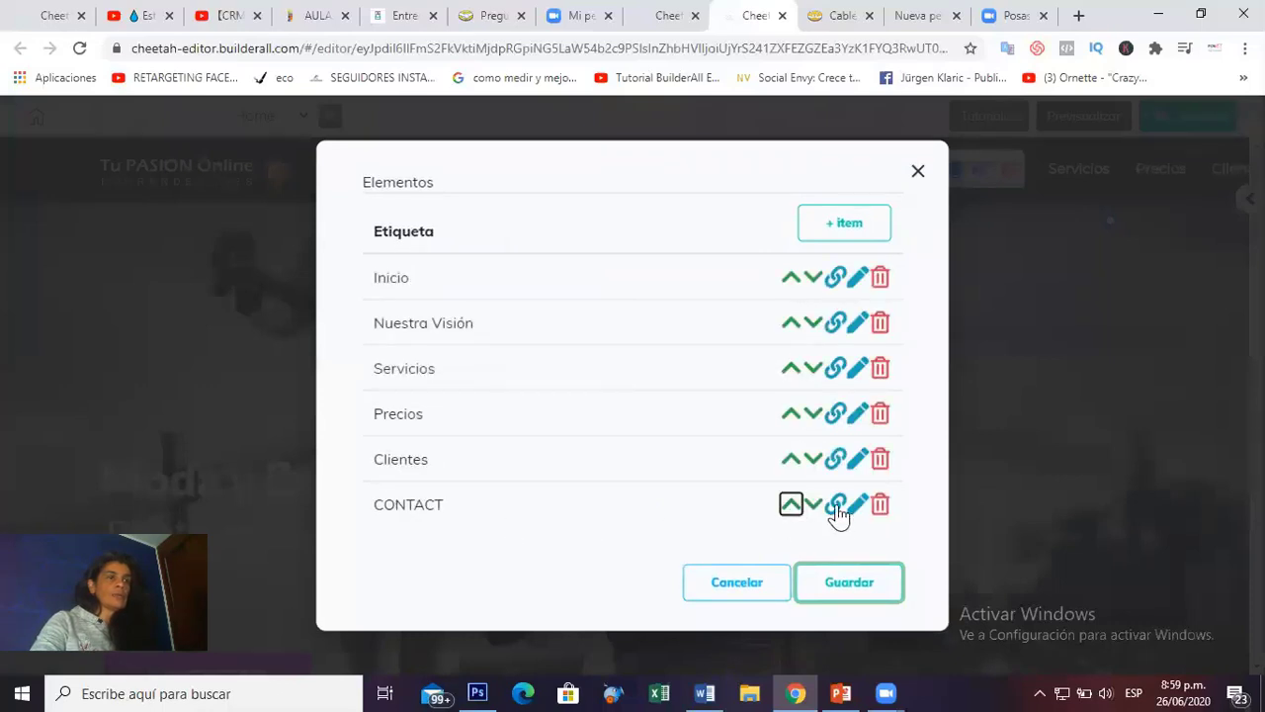
Rename the CONTACT item to Contacto and save the menu items.
click(858, 515)
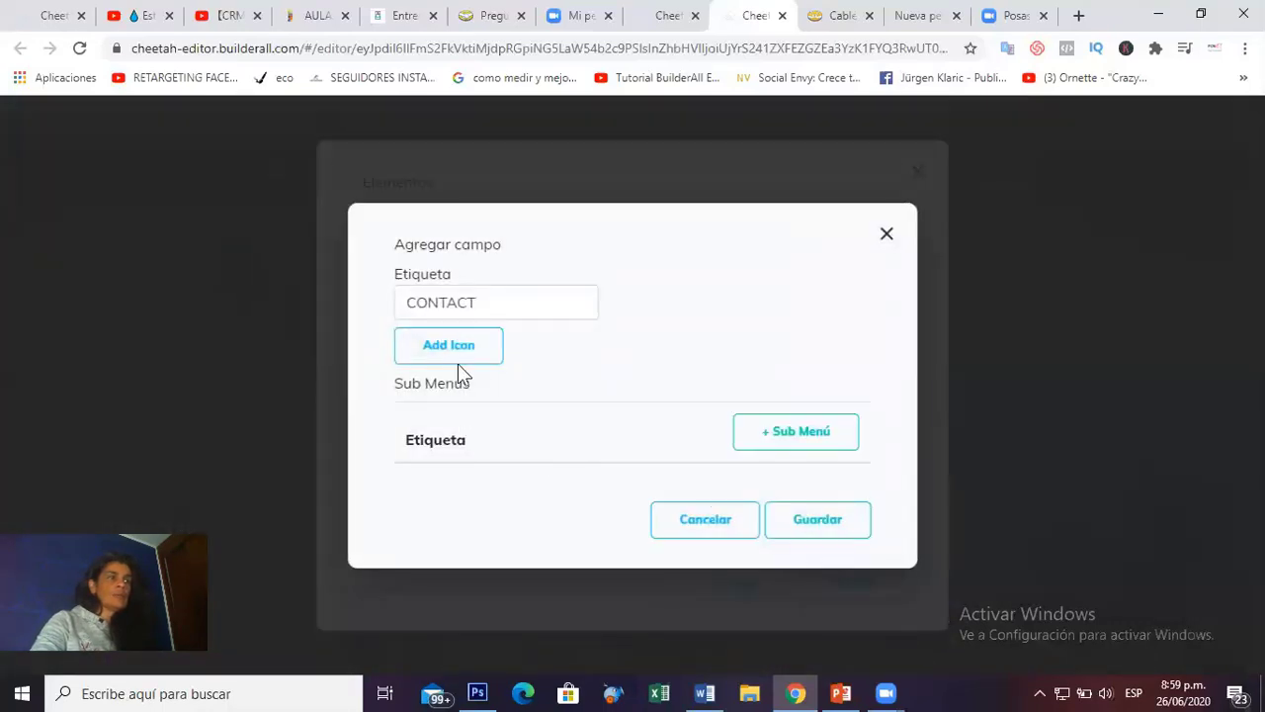
drag(492, 304, 399, 312)
text(C)
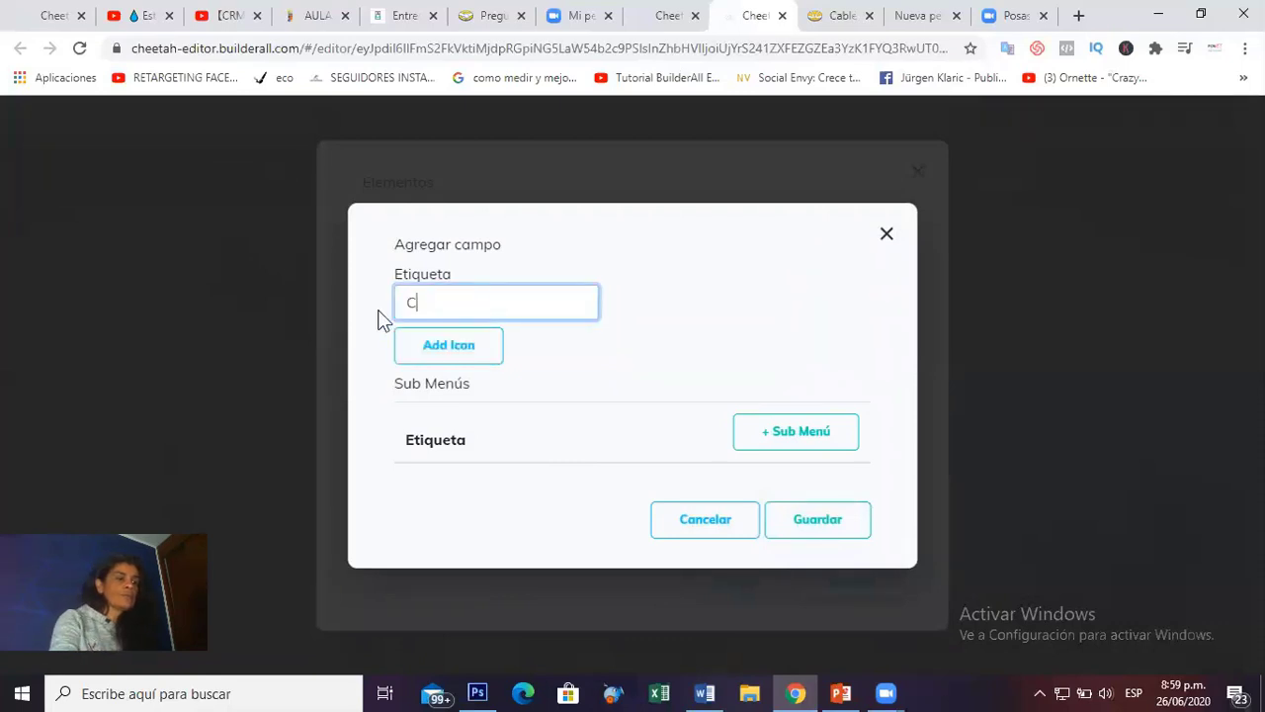
text(ontacto)
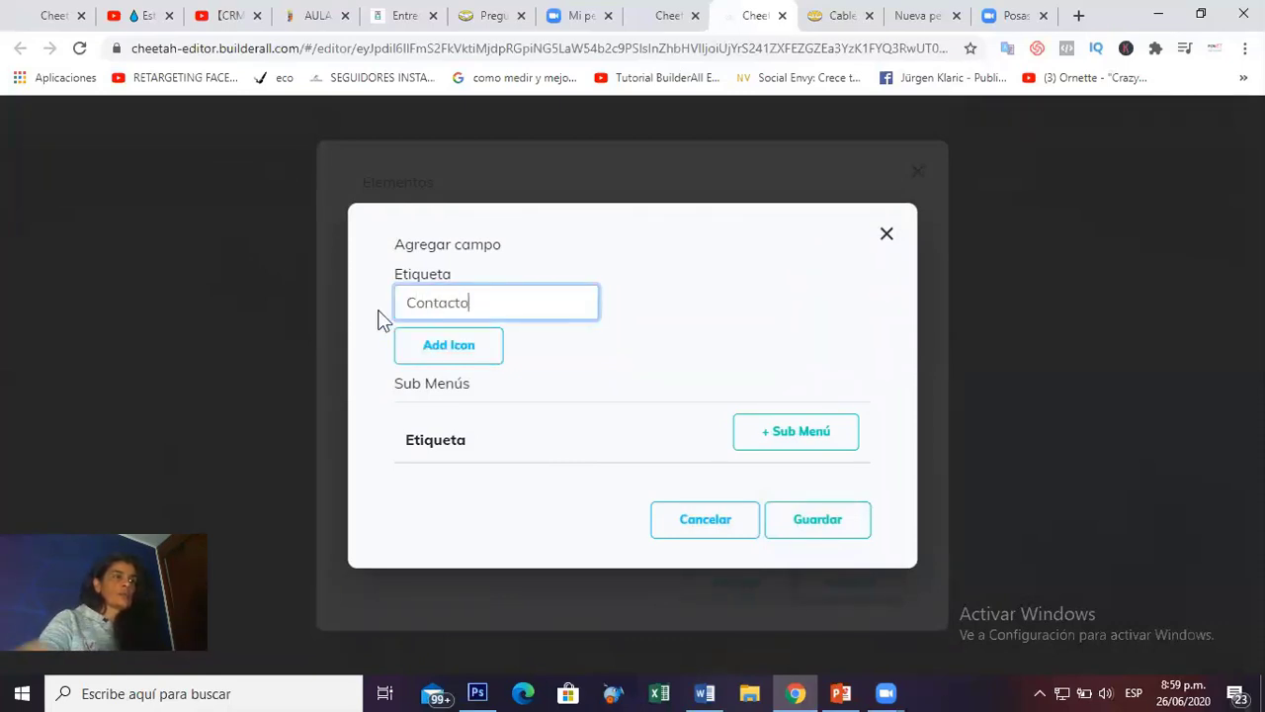
click(833, 526)
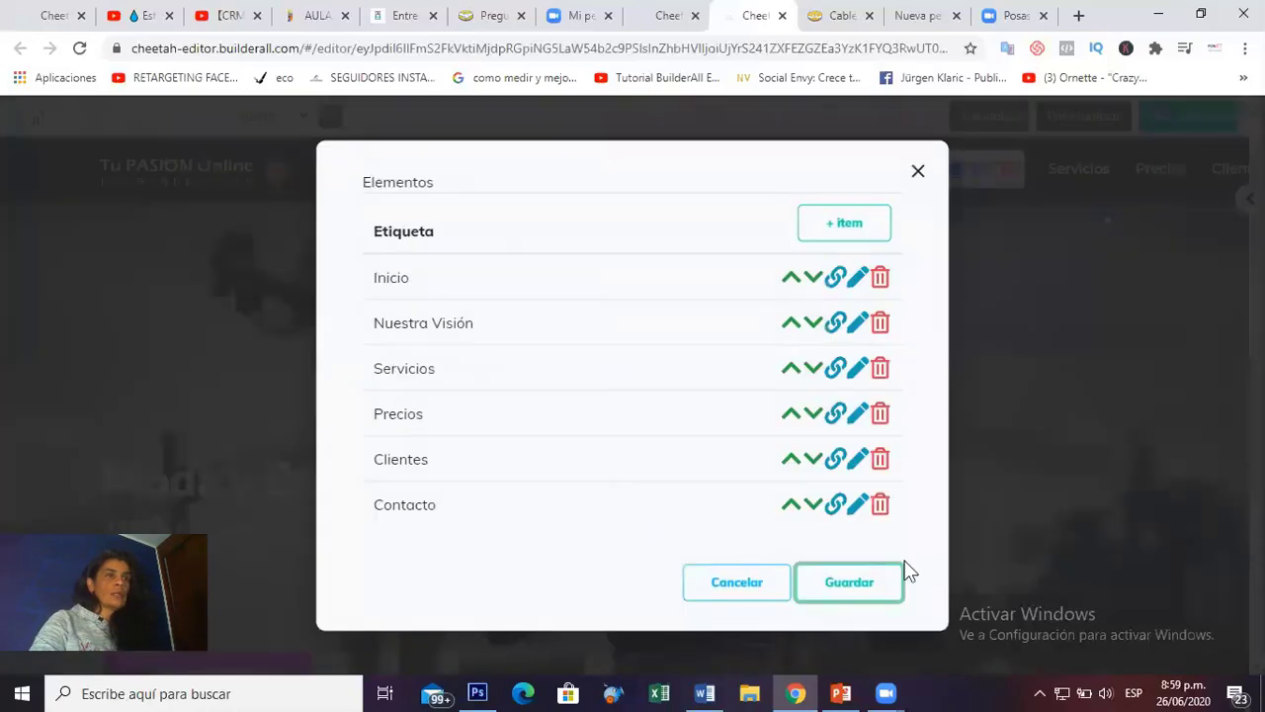
click(872, 593)
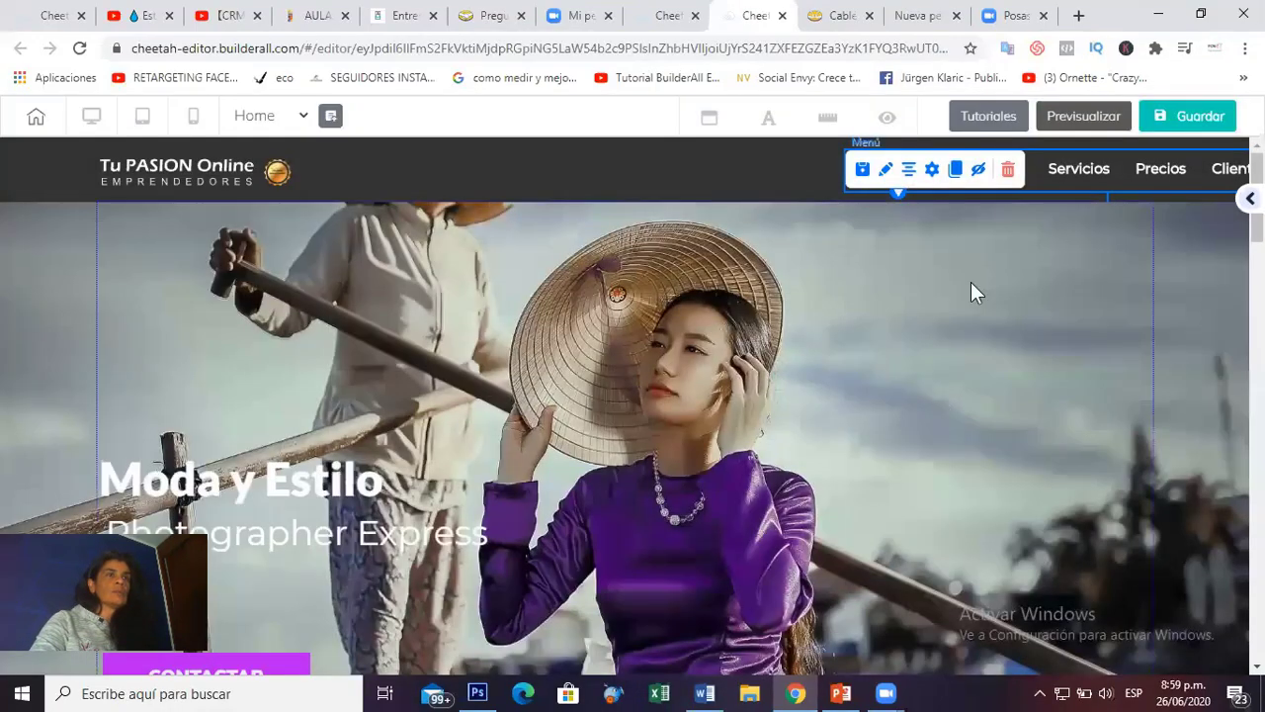
Shift the header menu left so all six items fit, then scroll to the Nuestra Visión section.
drag(1044, 169, 795, 171)
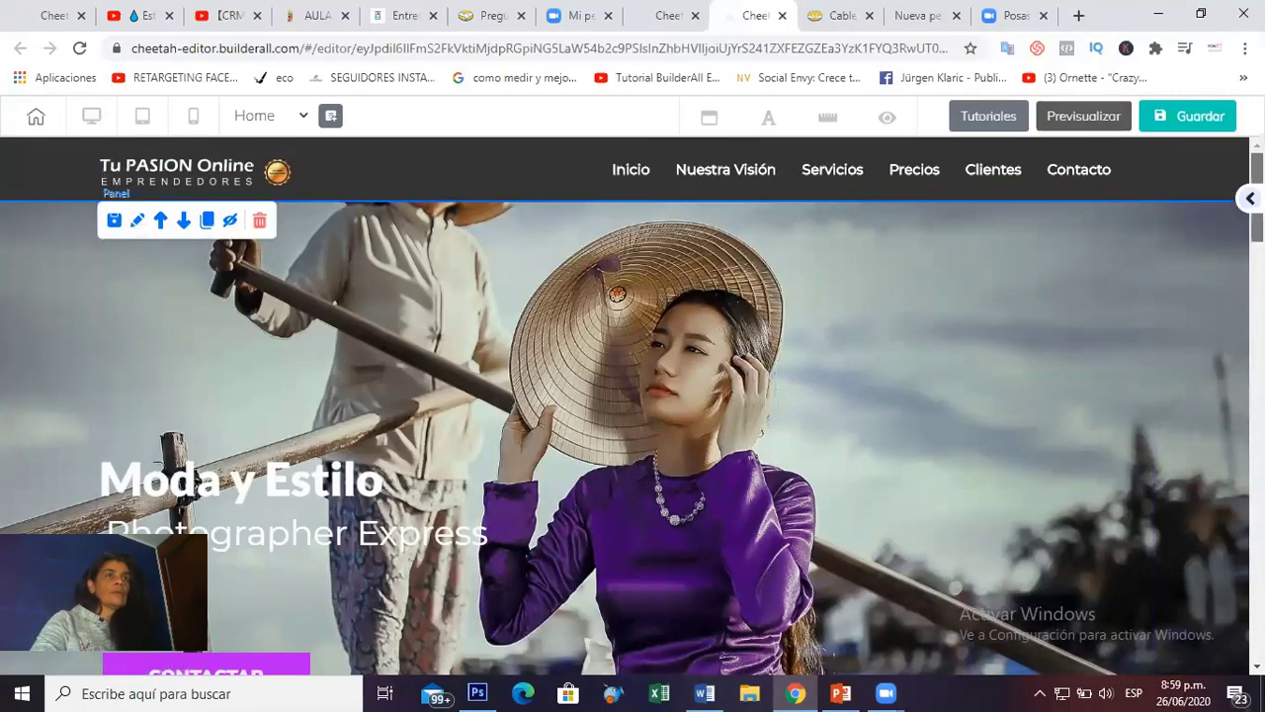
drag(1256, 198, 1257, 198)
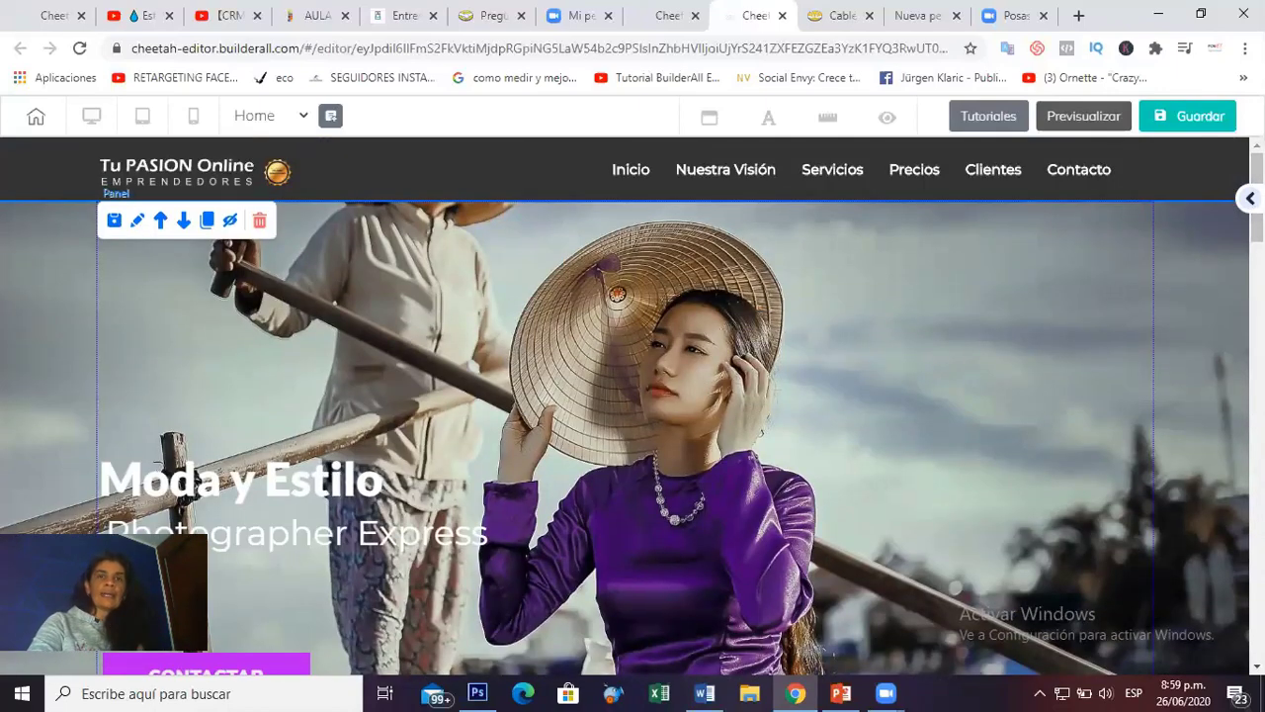
scroll(955, 404, down, 5)
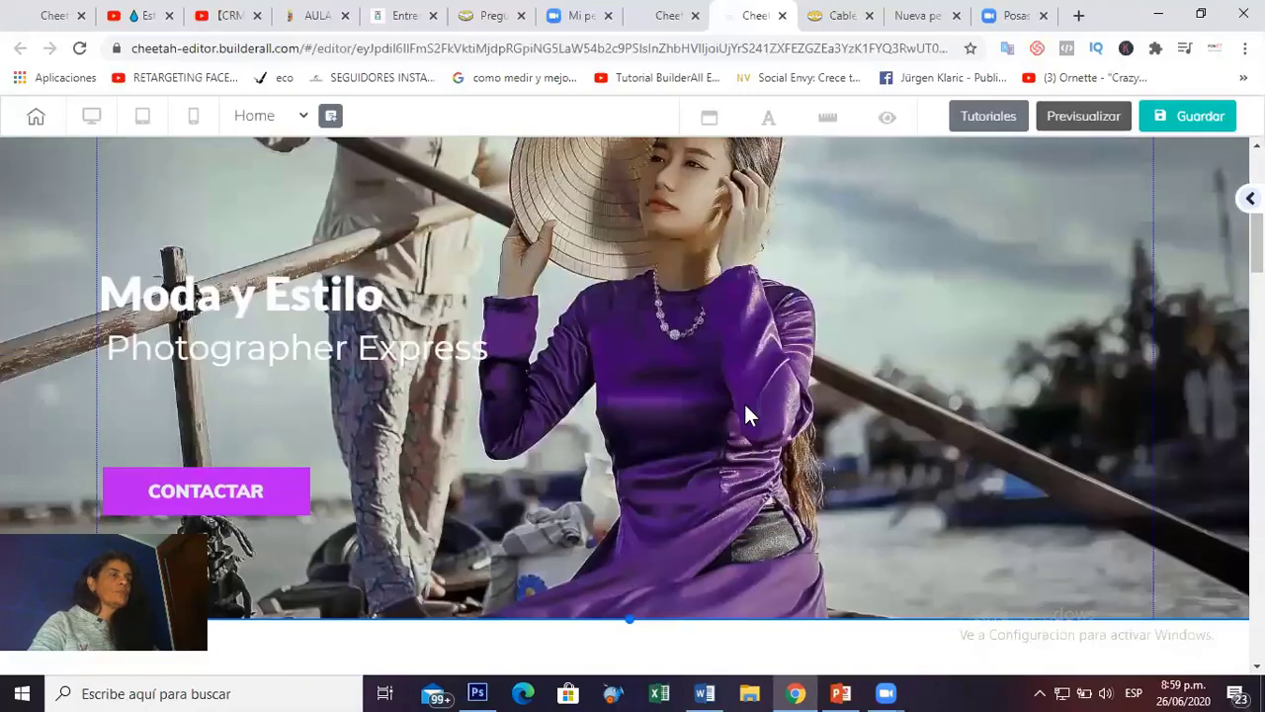
scroll(632, 405, up, 5)
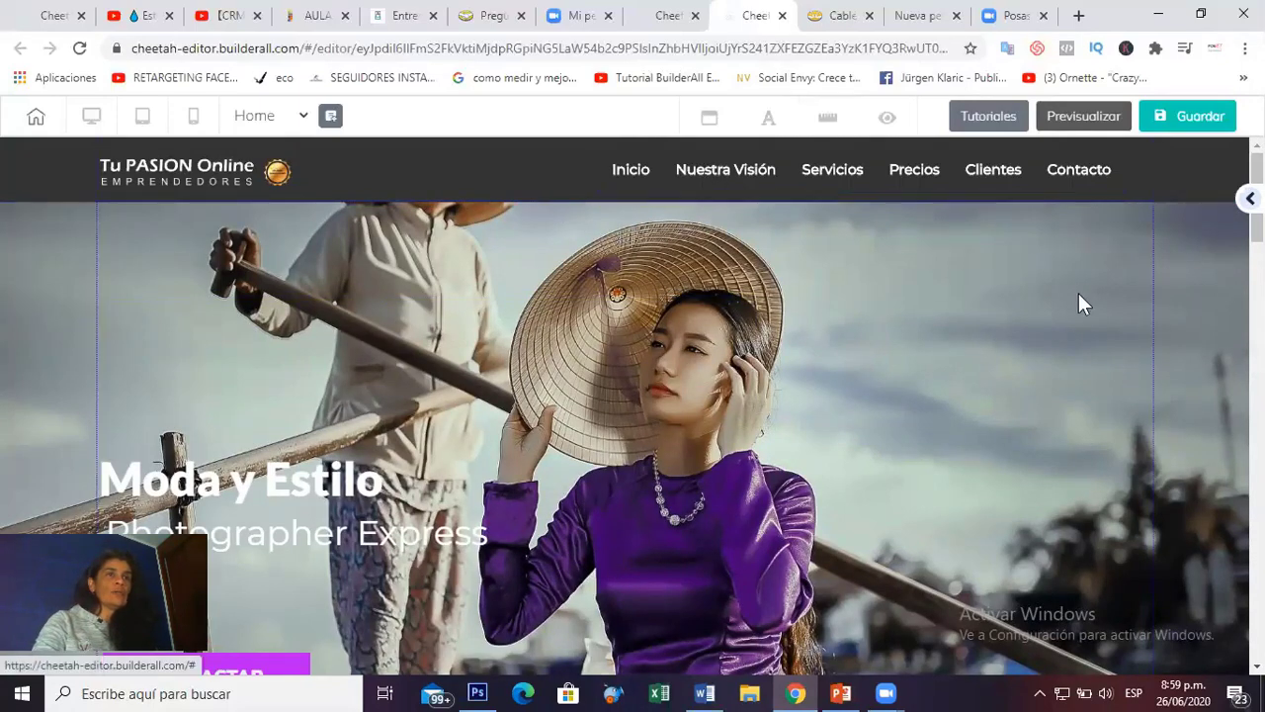
scroll(1136, 296, down, 5)
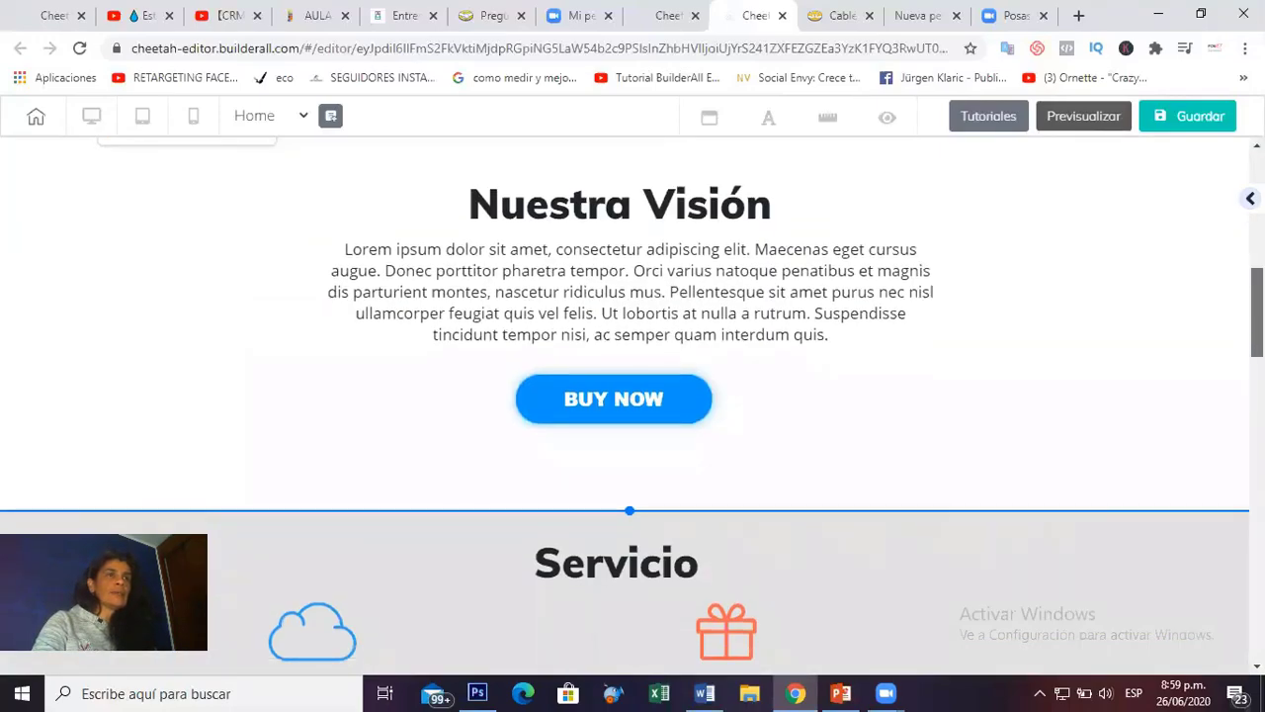
scroll(899, 207, up, 8)
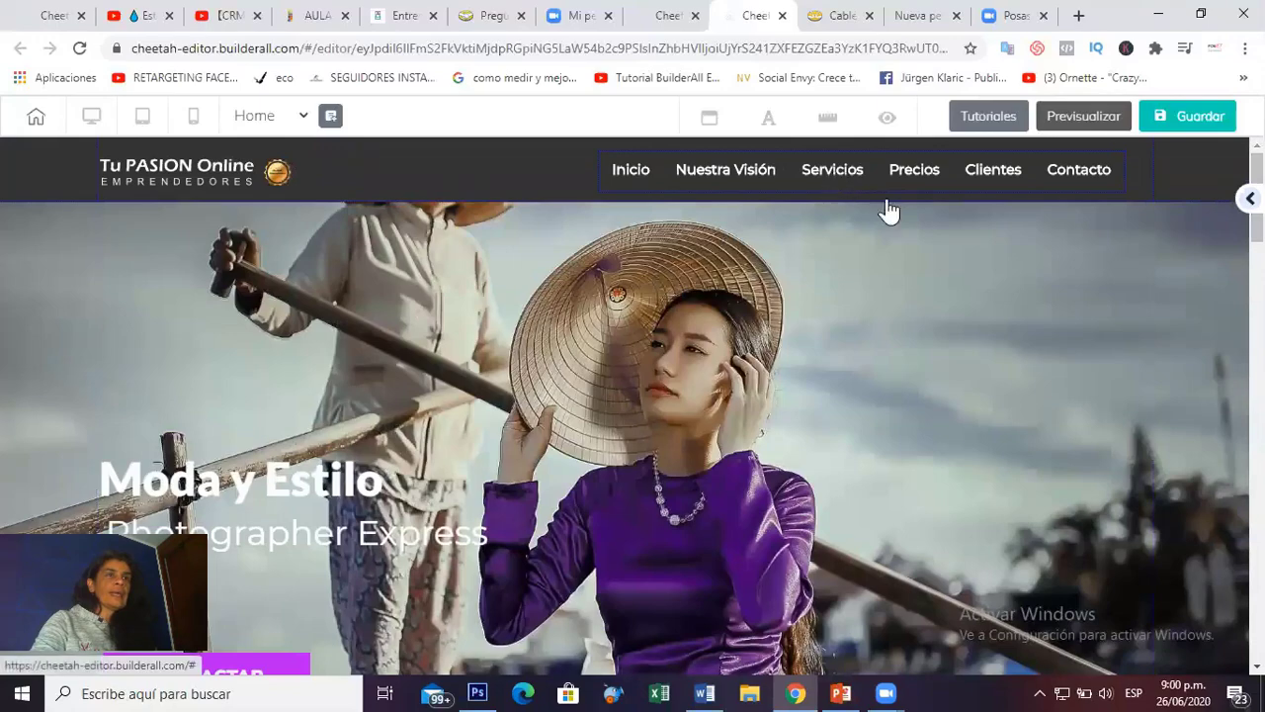
scroll(887, 210, down, 10)
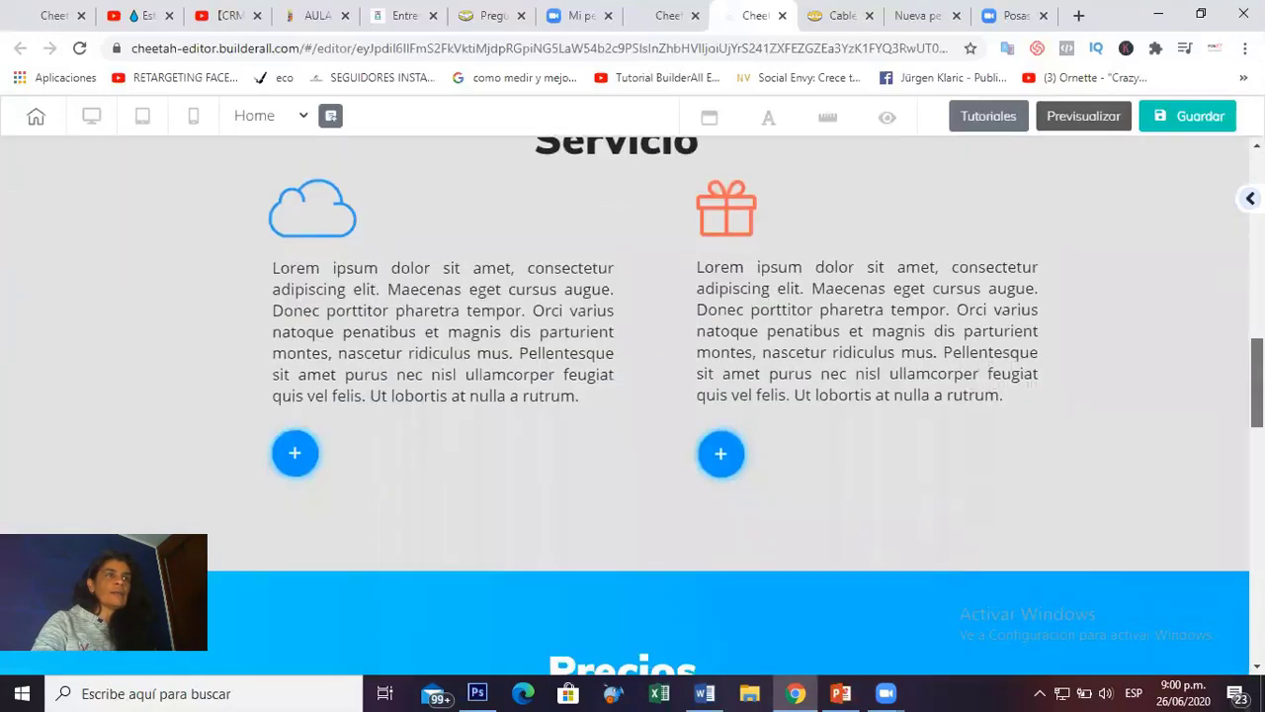
scroll(887, 209, up, 2)
scroll(1214, 254, up, 8)
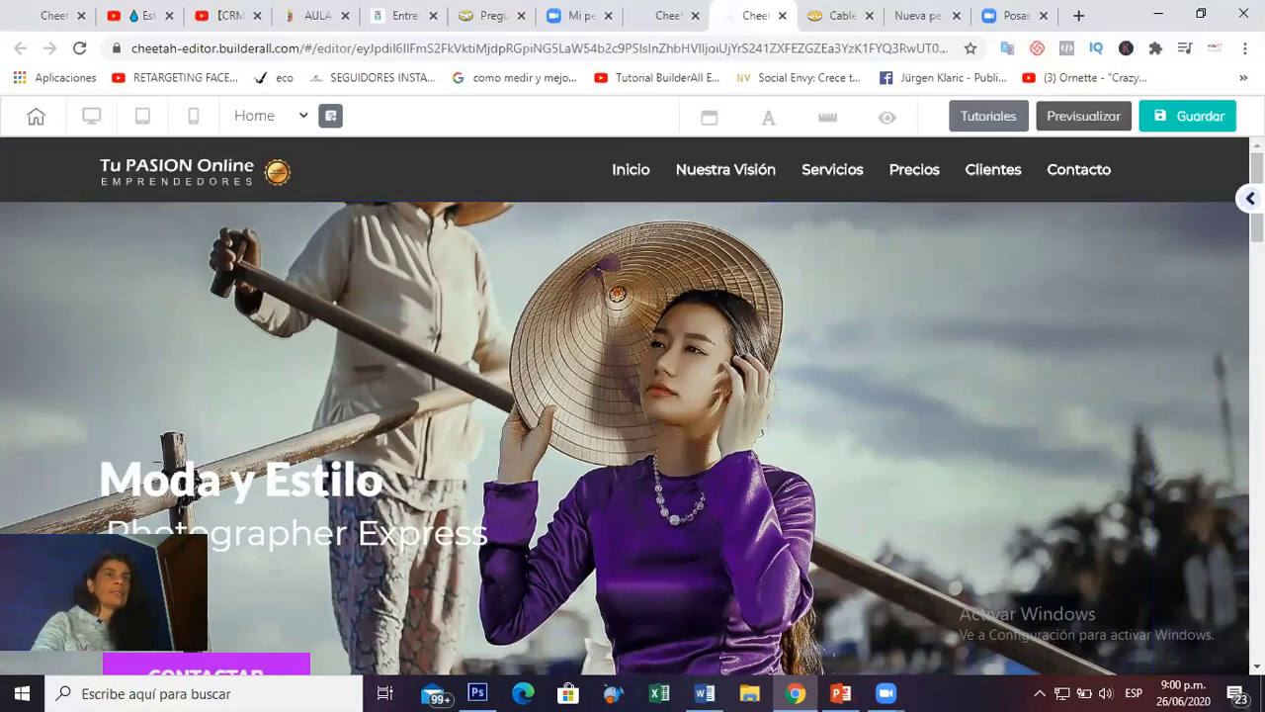
scroll(1214, 254, down, 4)
scroll(1200, 446, down, 4)
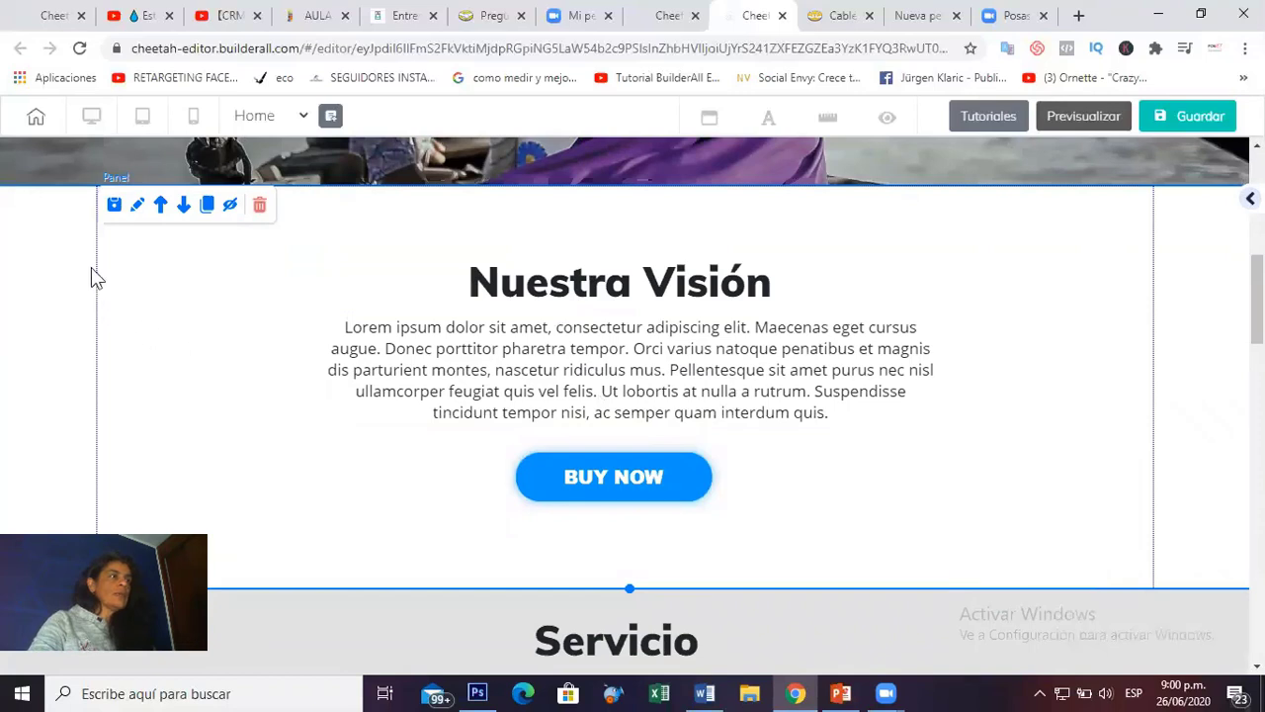
Enable an anchor named 'visión' on the Nuestra Visión section and close its settings.
click(138, 206)
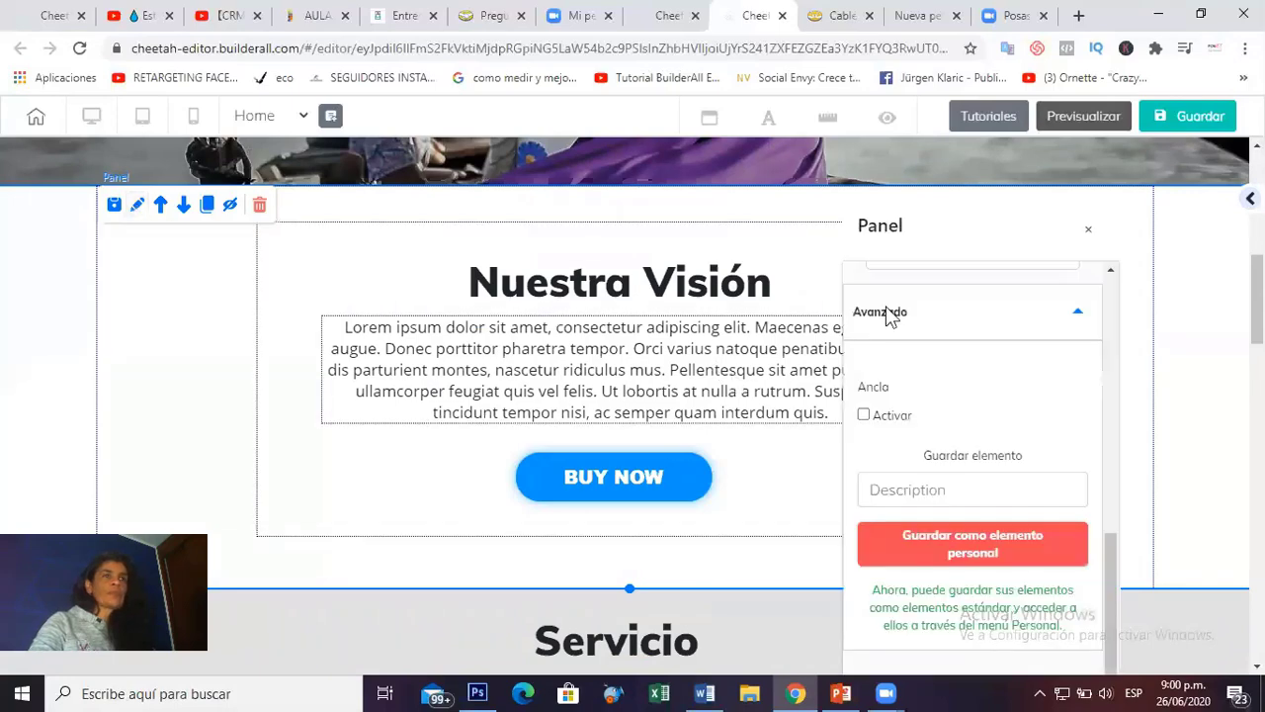
drag(1110, 538, 1108, 535)
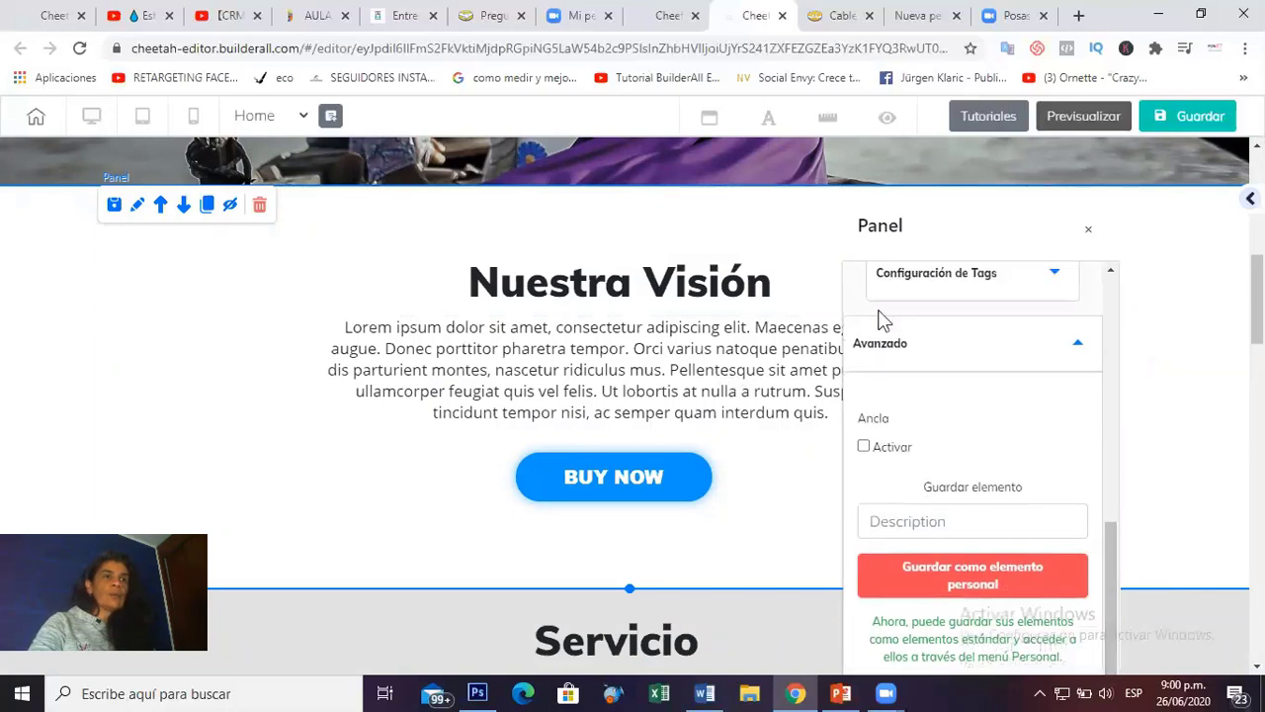
click(864, 446)
click(965, 491)
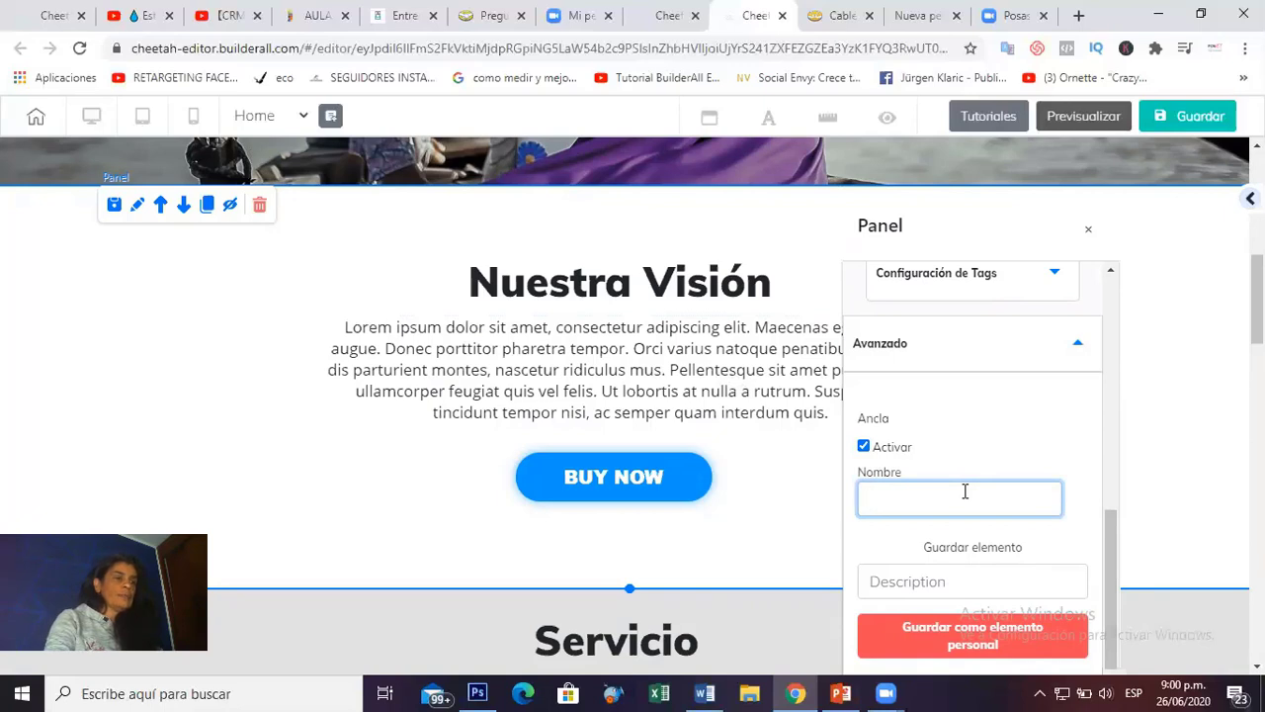
text(vision)
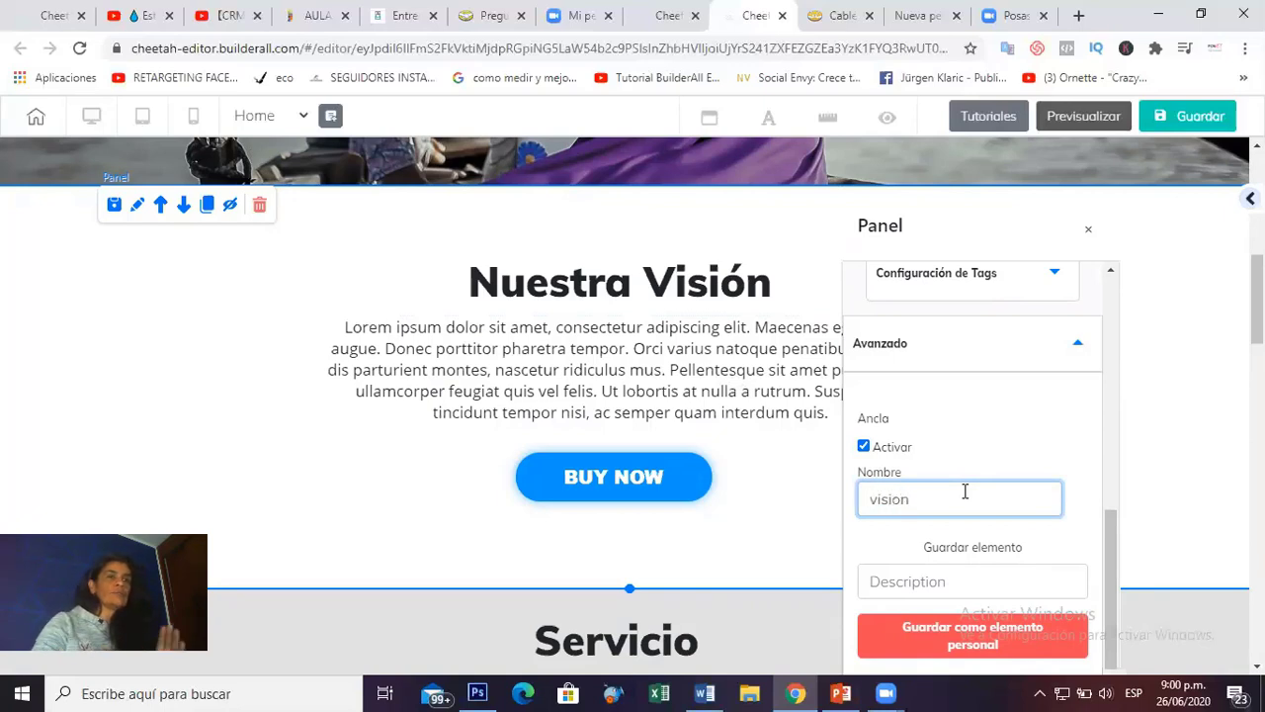
drag(1110, 584, 1110, 623)
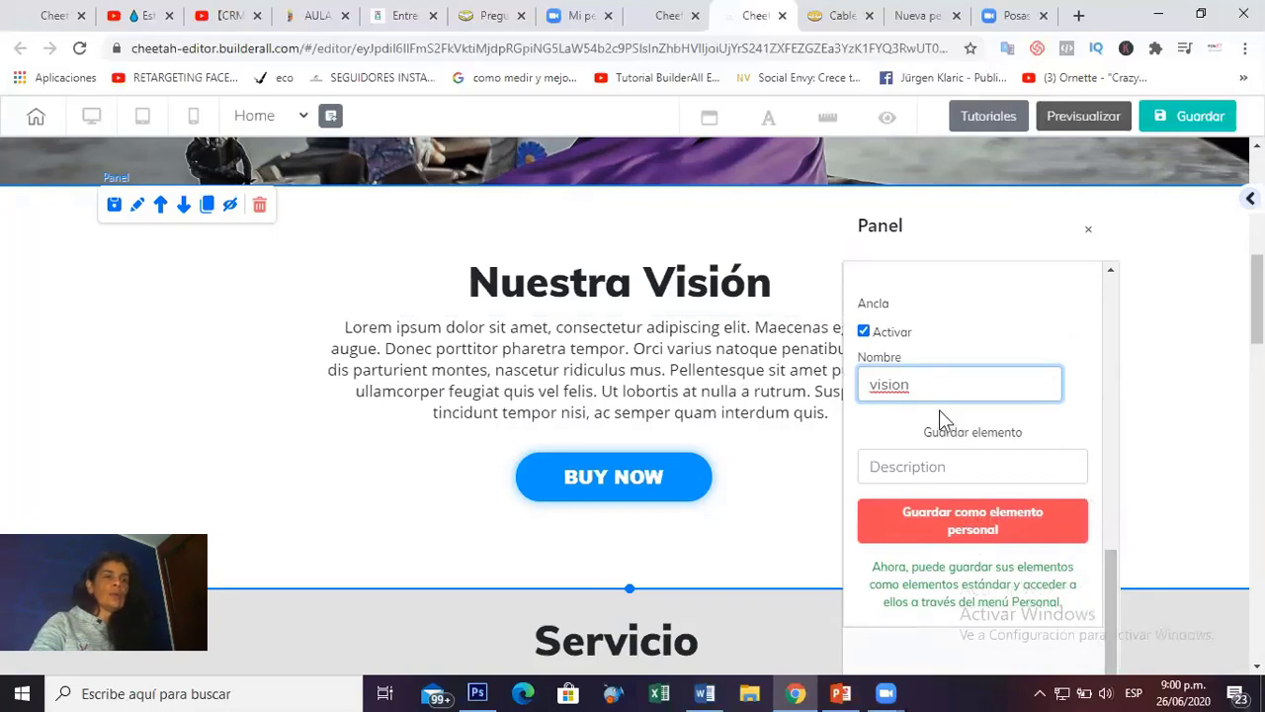
key(ctrl+a)
text(visió)
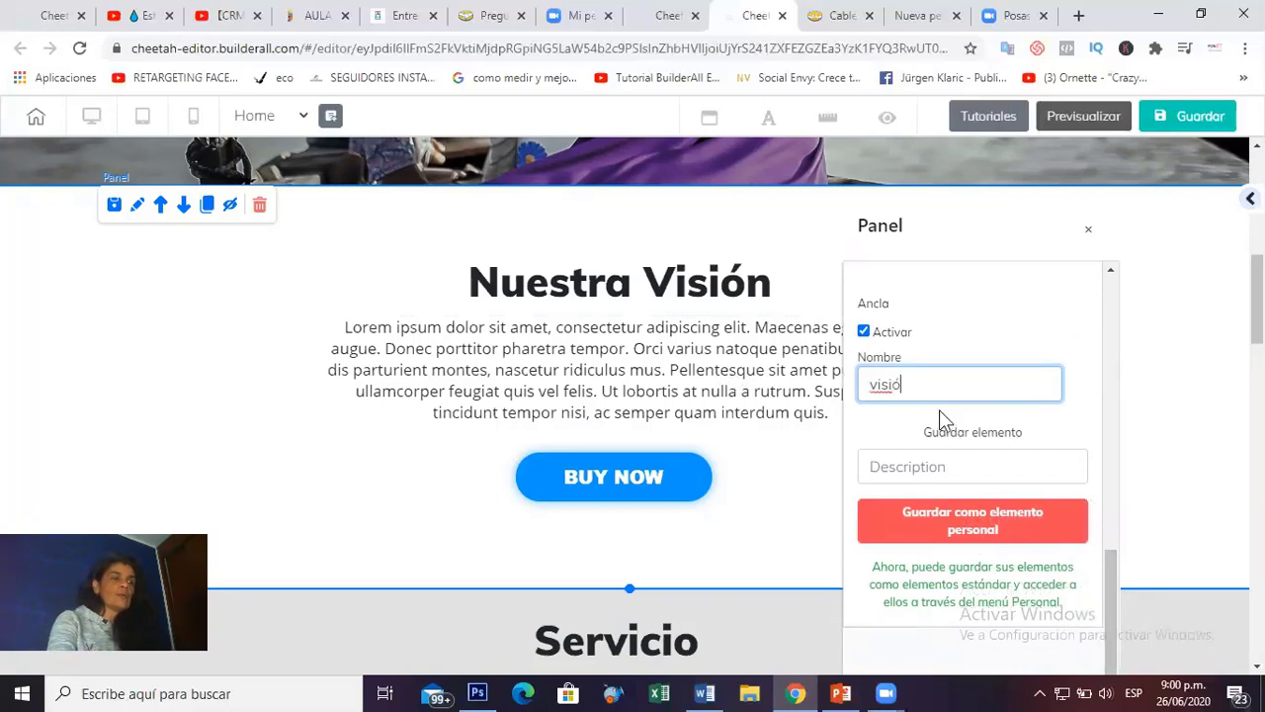
text(n)
scroll(1073, 319, up, 1)
click(1074, 319)
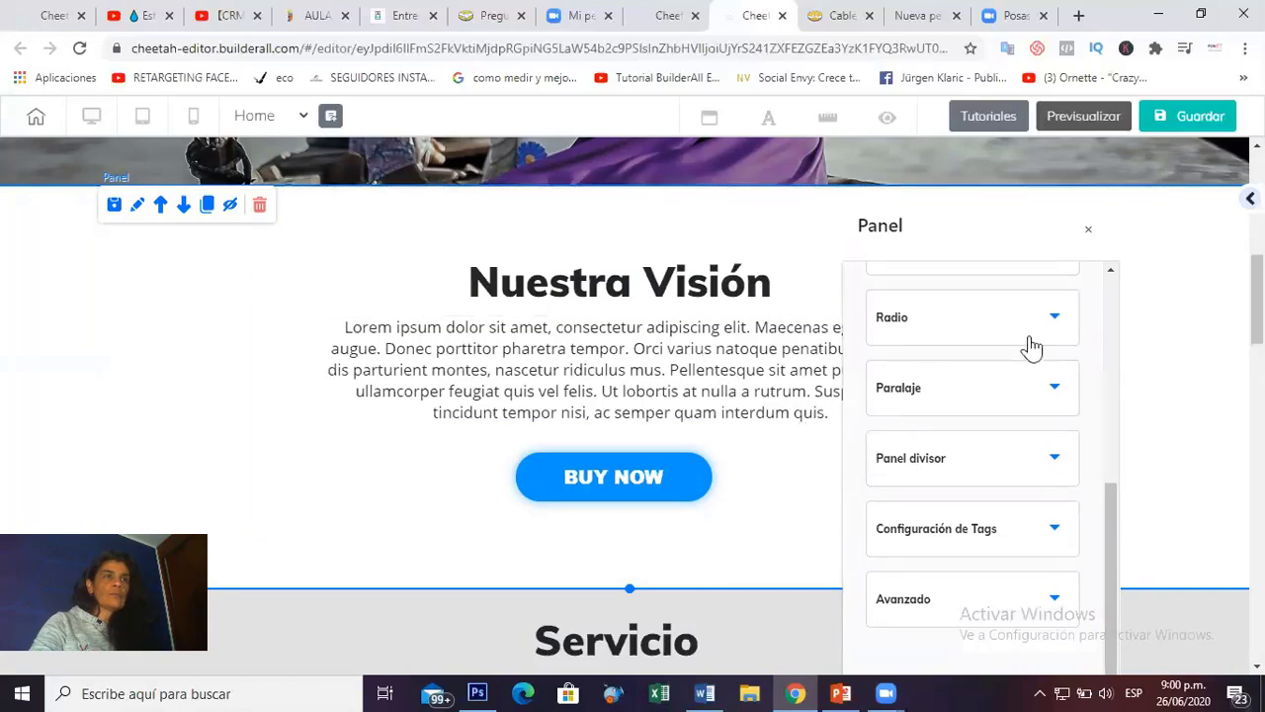
click(1191, 313)
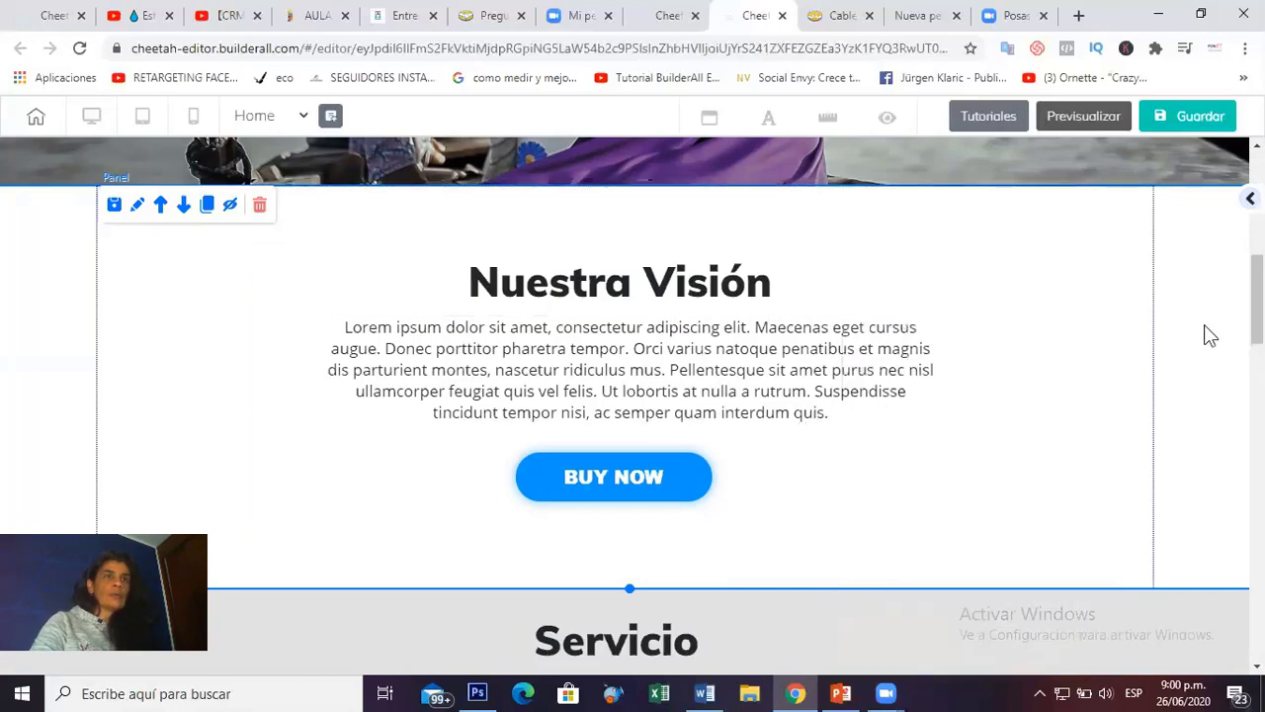
Link the Nuestra Visión menu item to the Home page's visión anchor and save the menu.
scroll(1204, 336, up, 7)
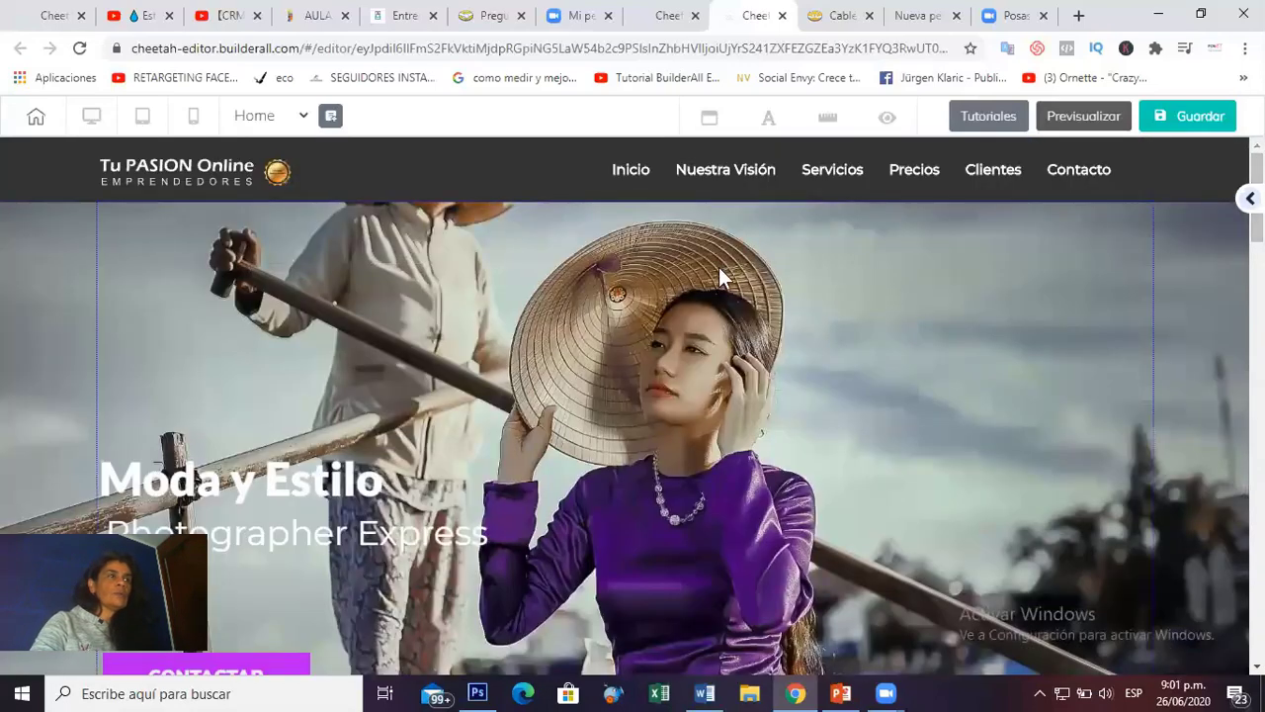
click(684, 175)
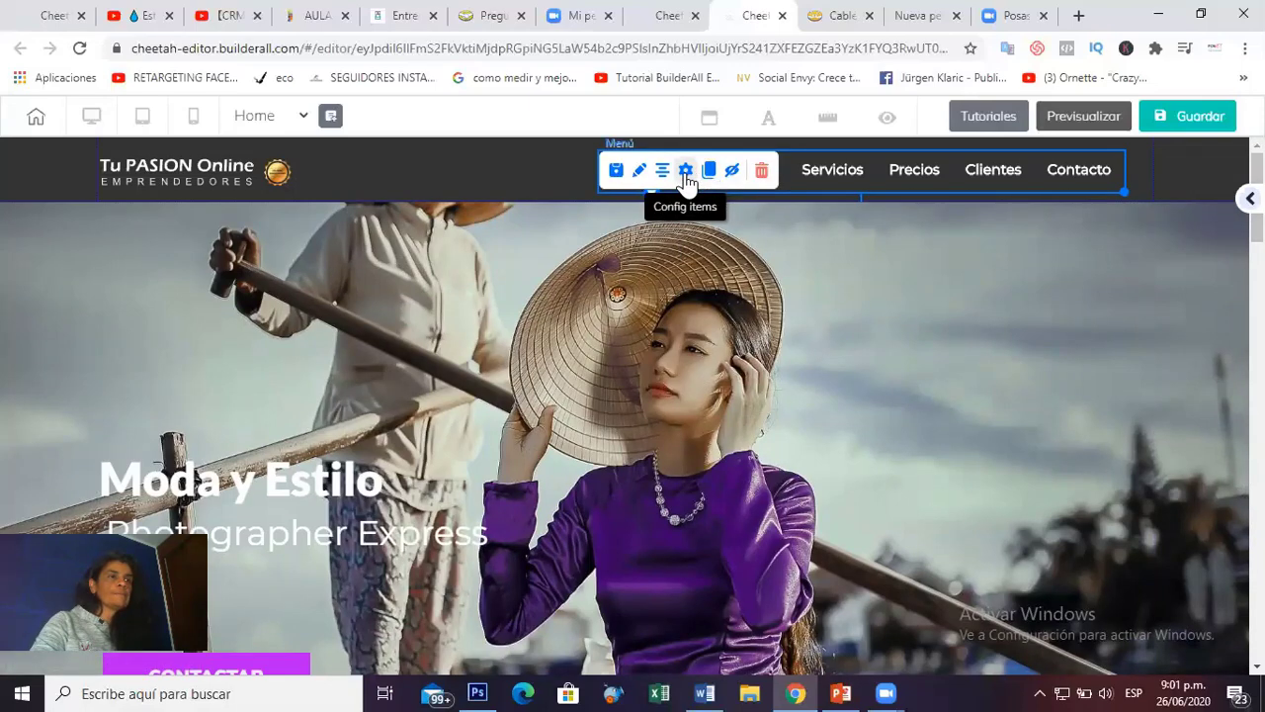
click(685, 171)
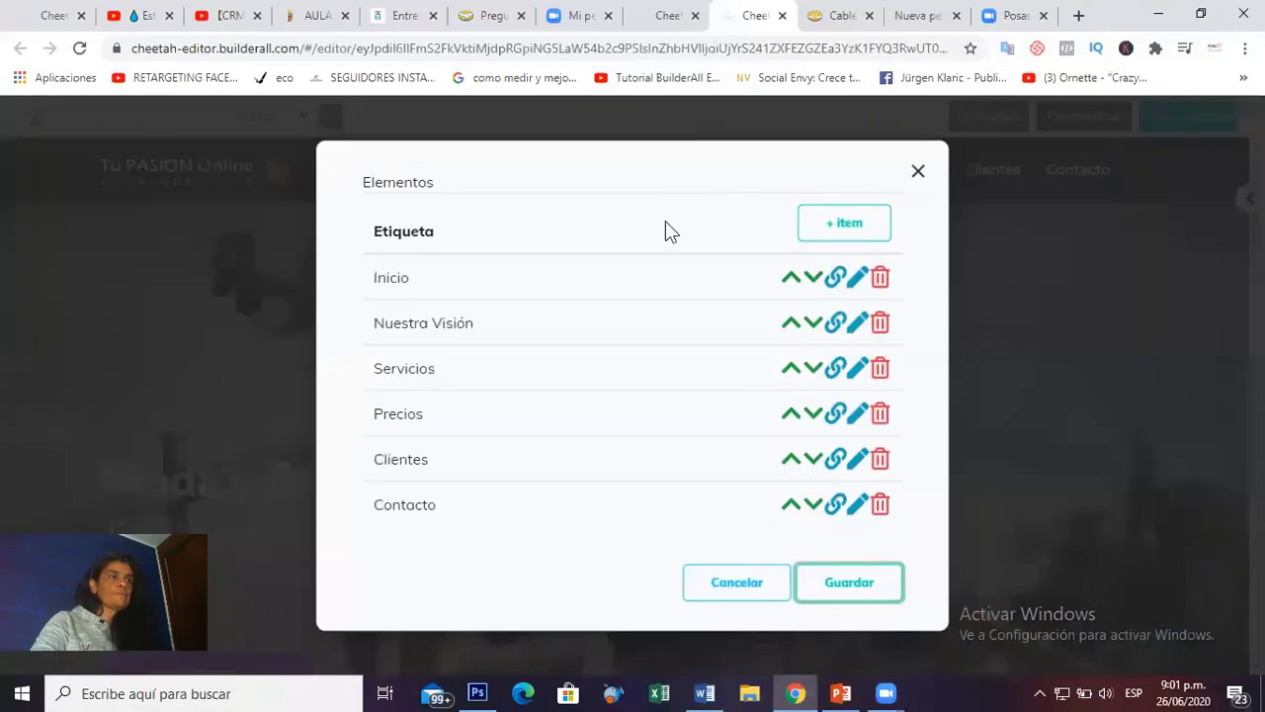
click(835, 326)
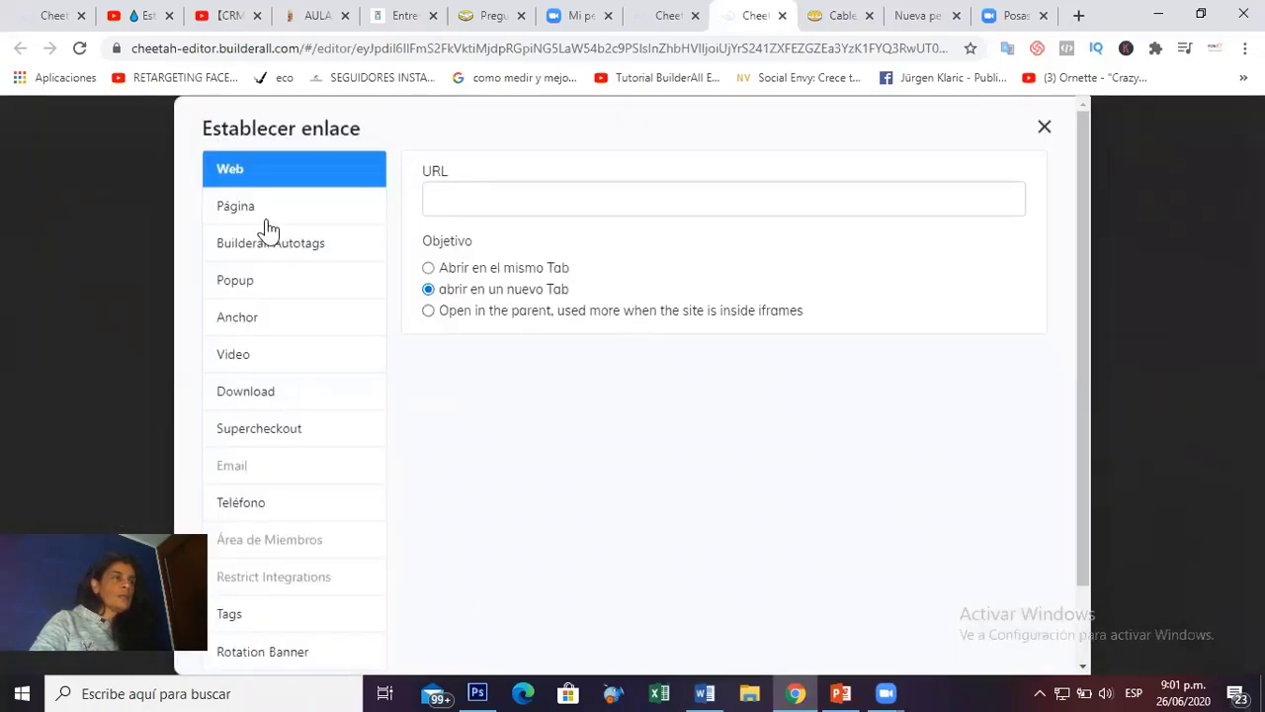
click(243, 326)
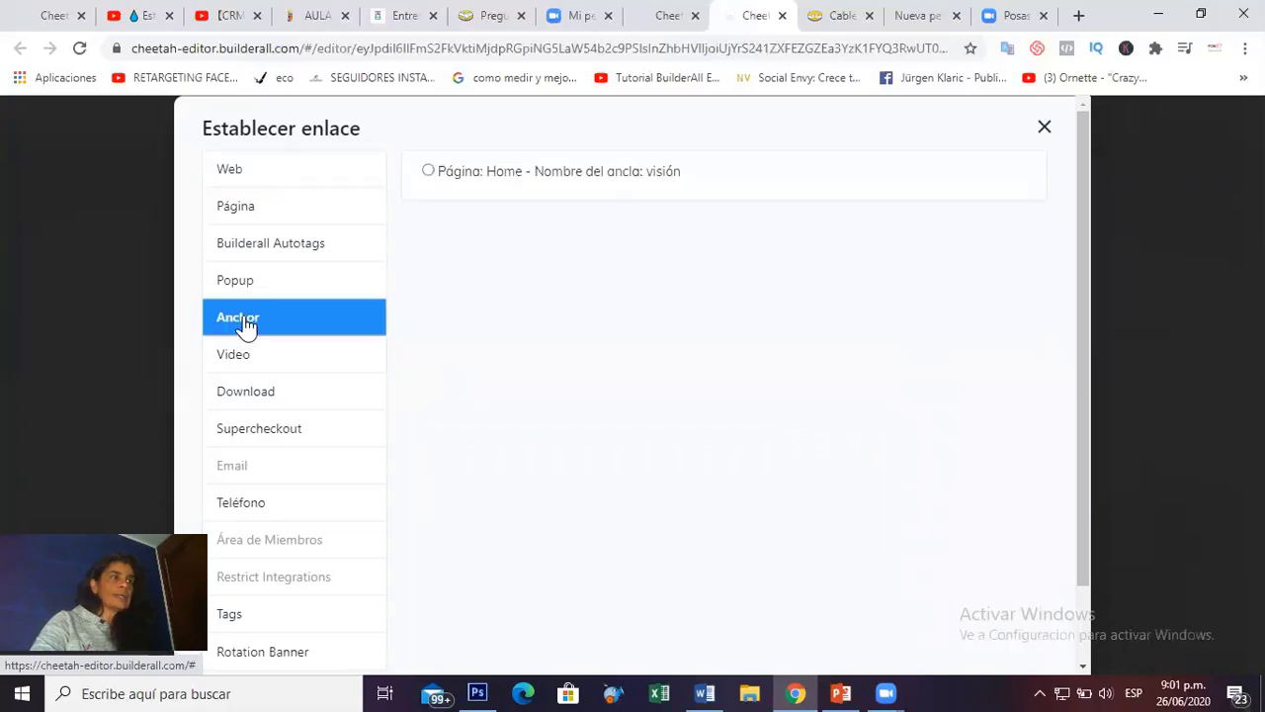
click(427, 171)
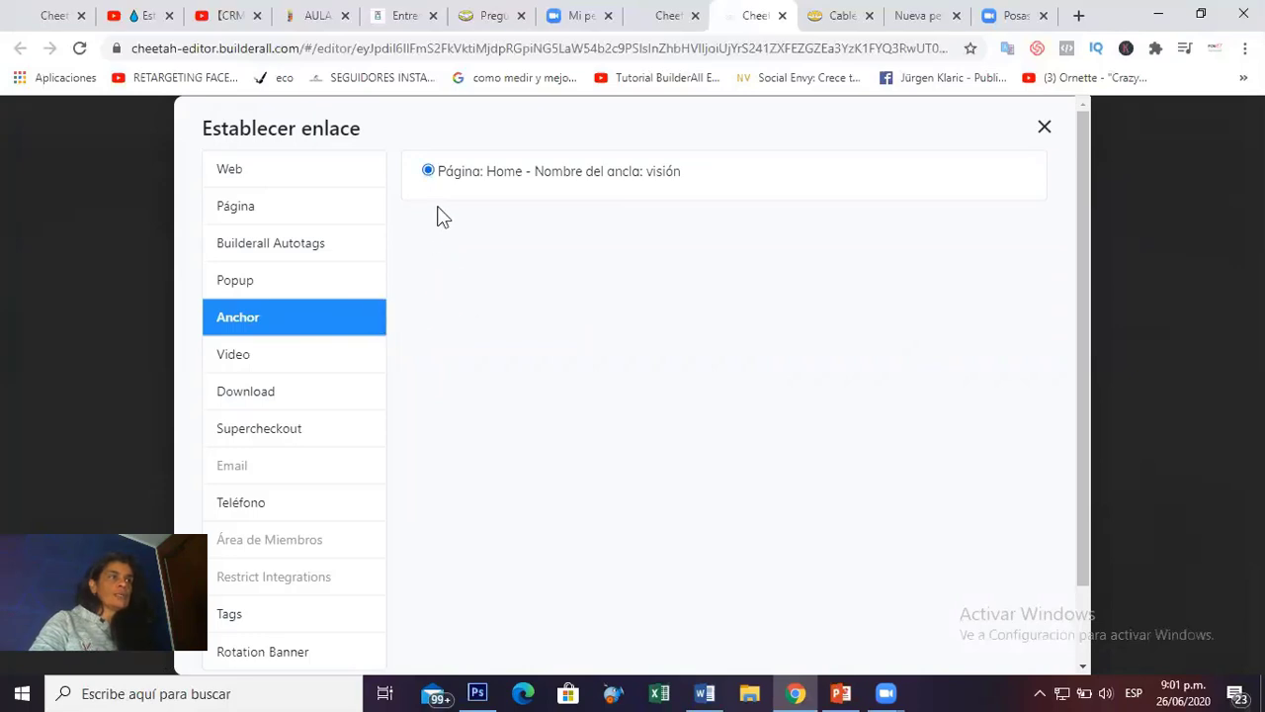
drag(1084, 380, 1083, 545)
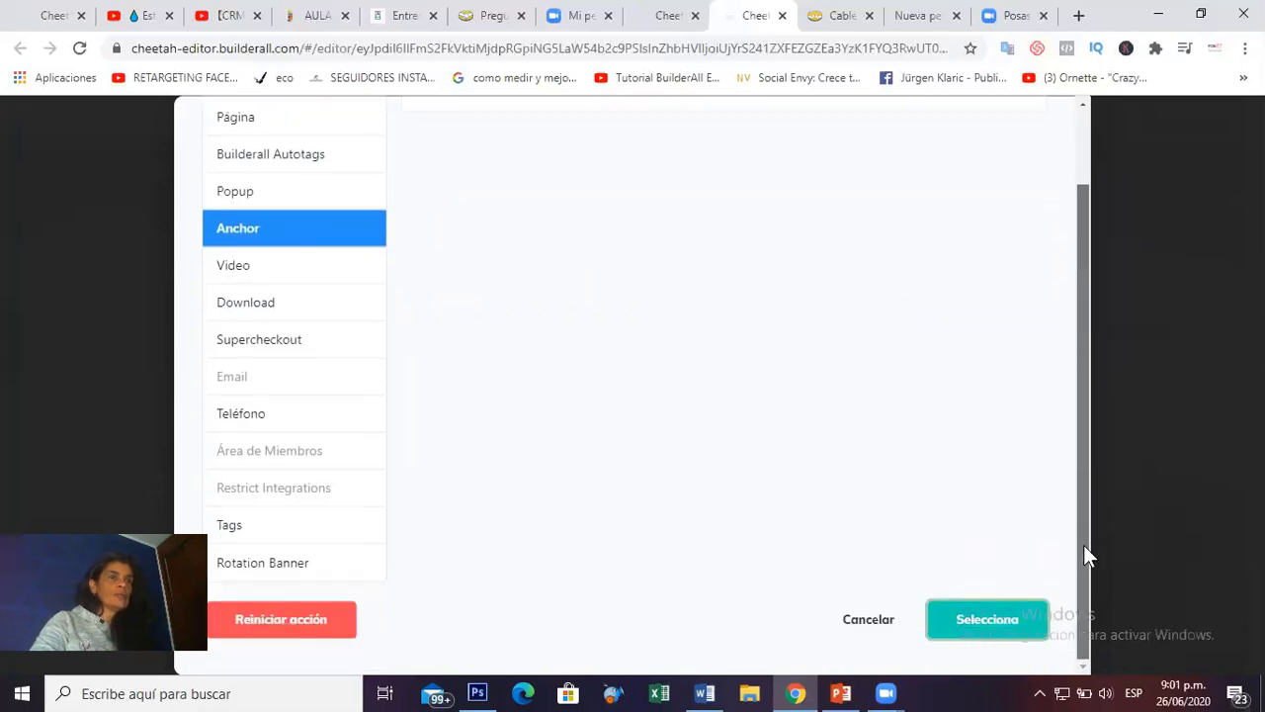
click(991, 628)
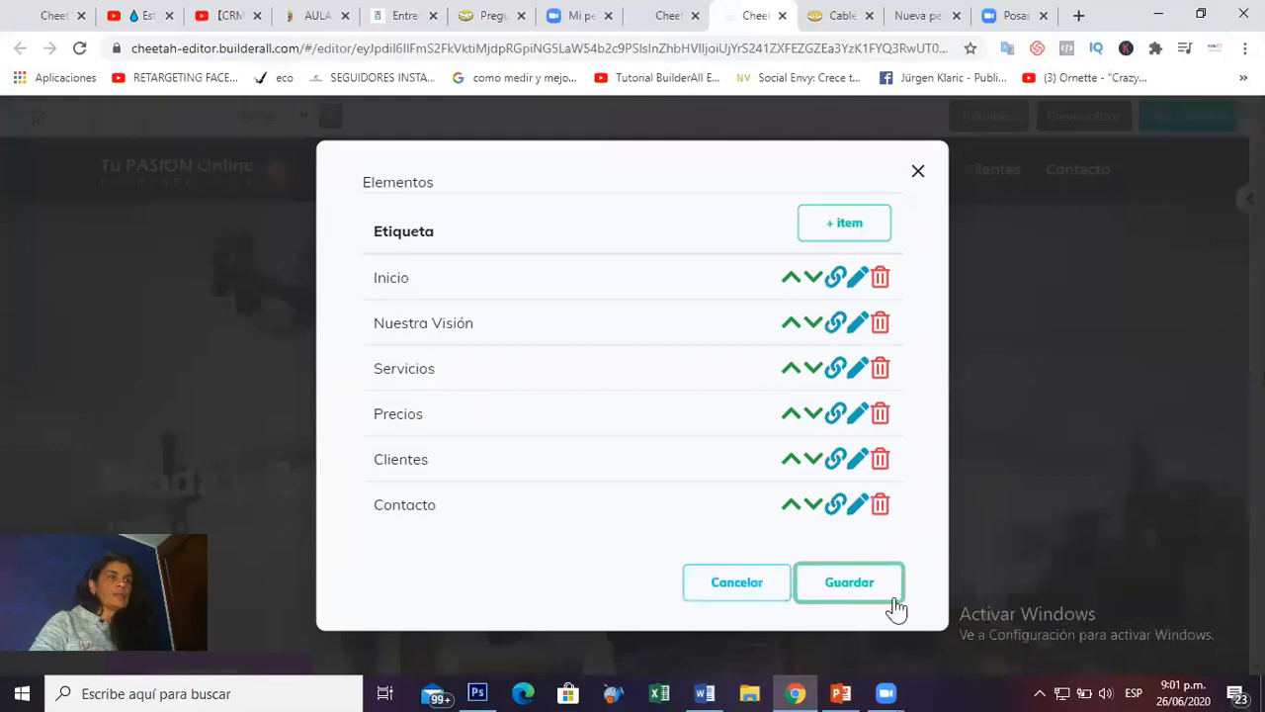
click(867, 590)
scroll(865, 590, down, 10)
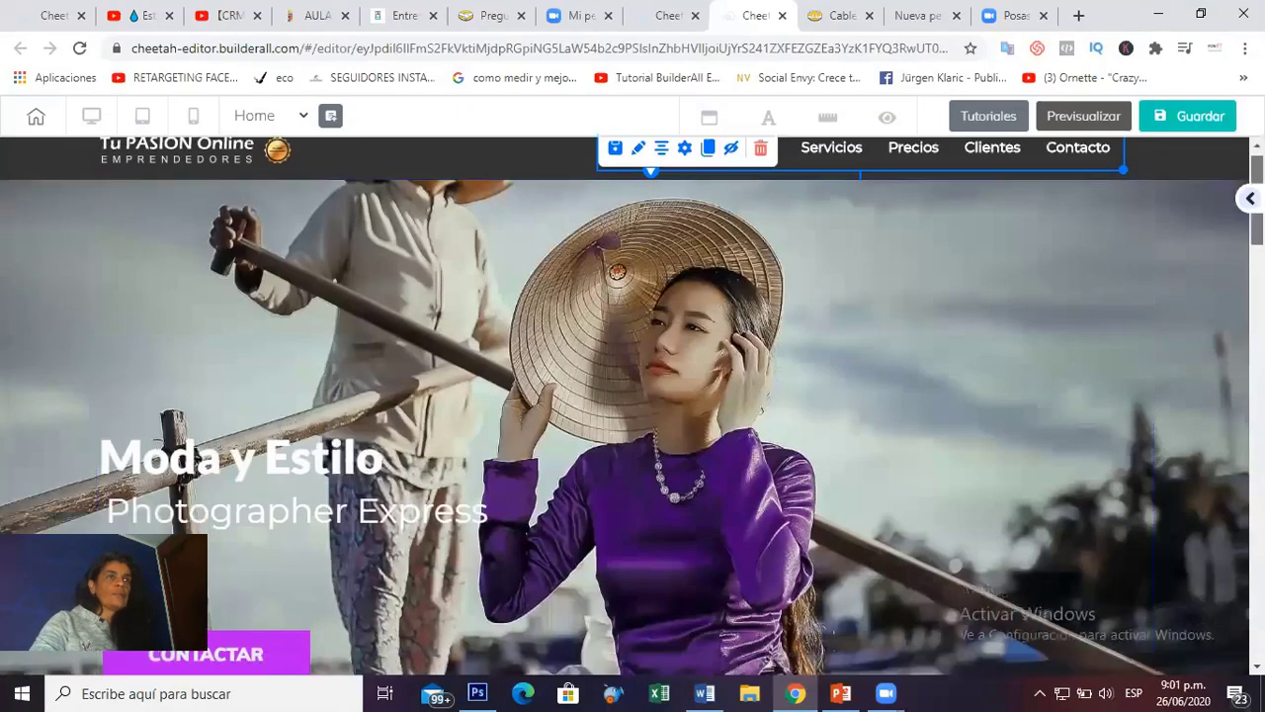
Turn on an anchor for the Servicio section, name it 'Sevici', and close its settings.
scroll(865, 590, down, 2)
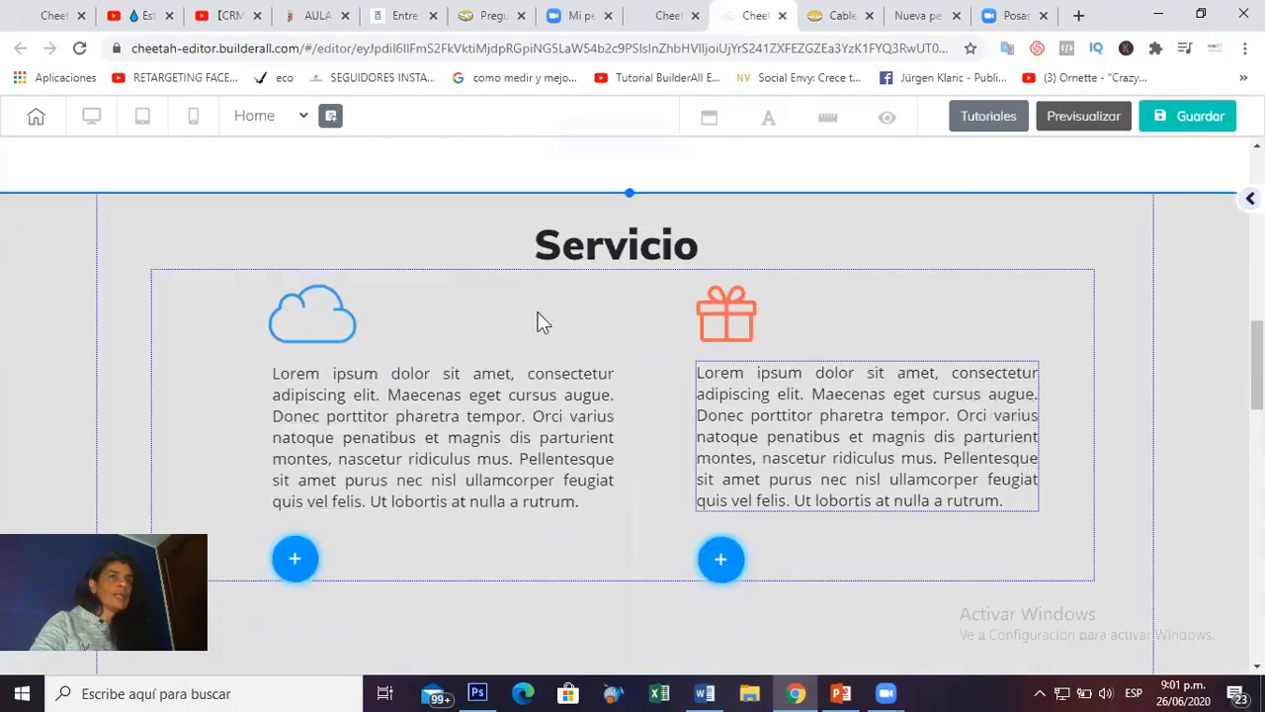
mouse_move(69, 251)
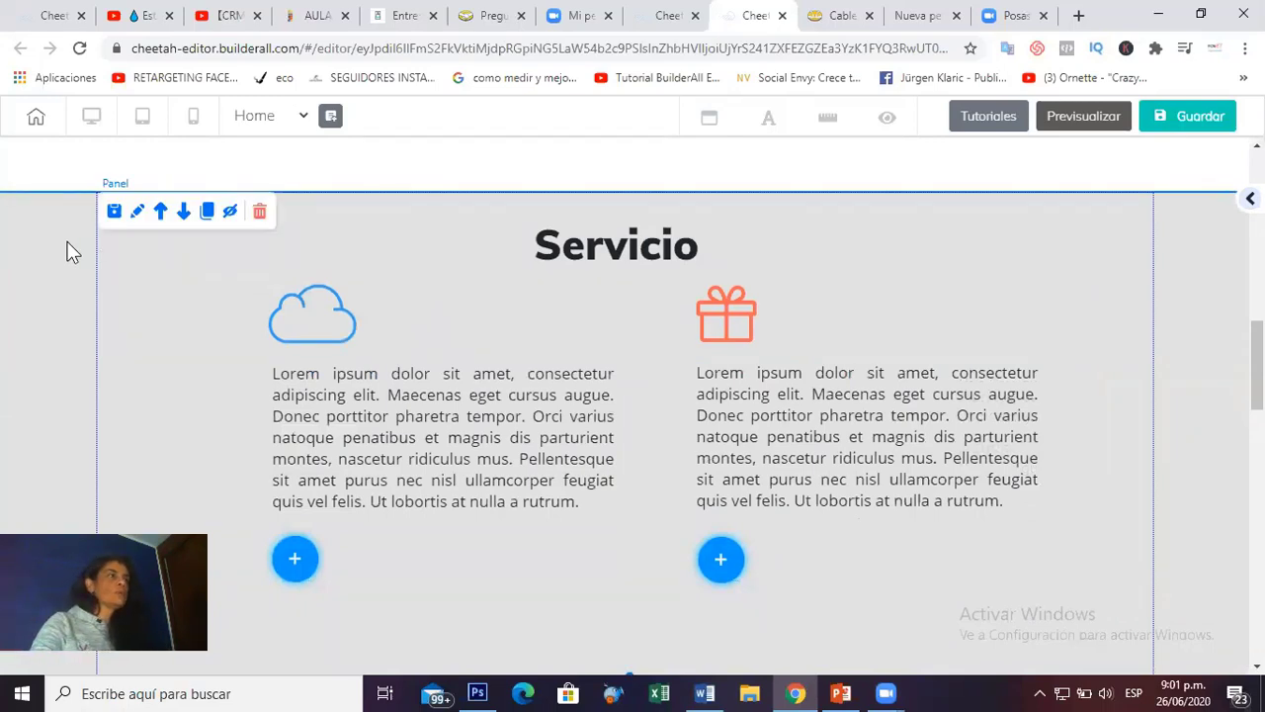
click(138, 215)
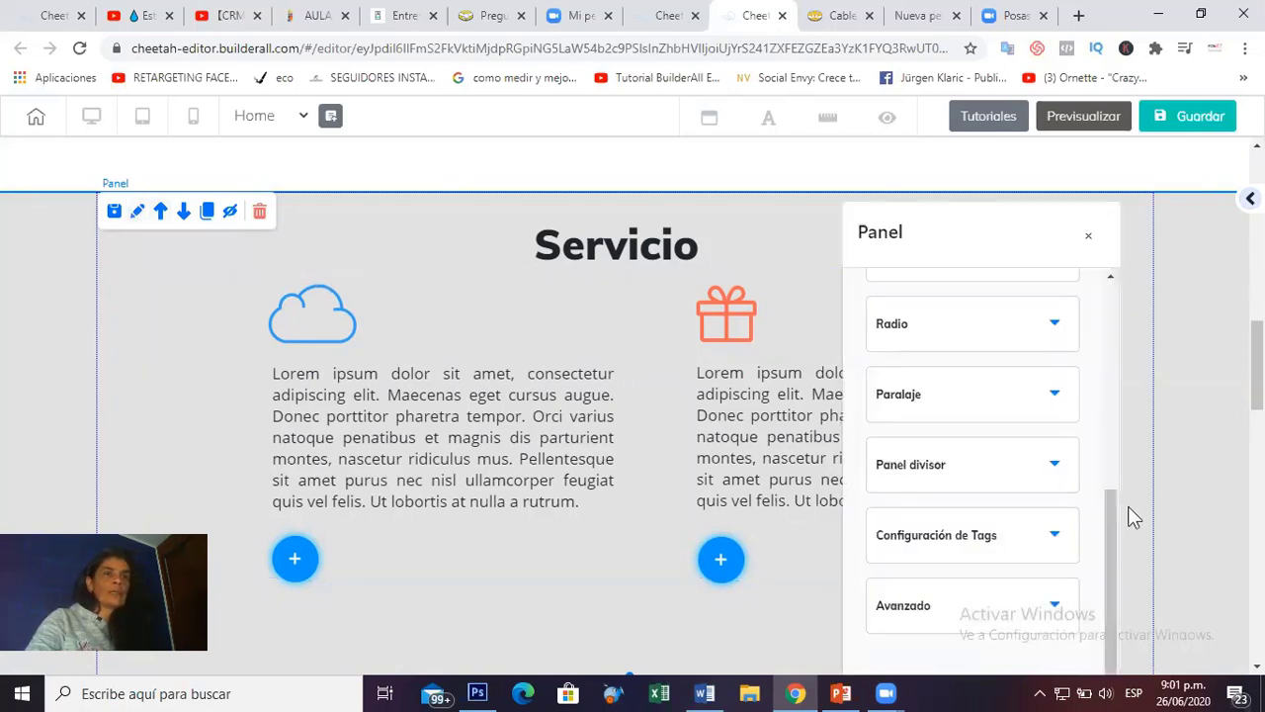
drag(998, 260, 1074, 85)
click(1116, 473)
drag(1180, 435, 1178, 511)
click(932, 344)
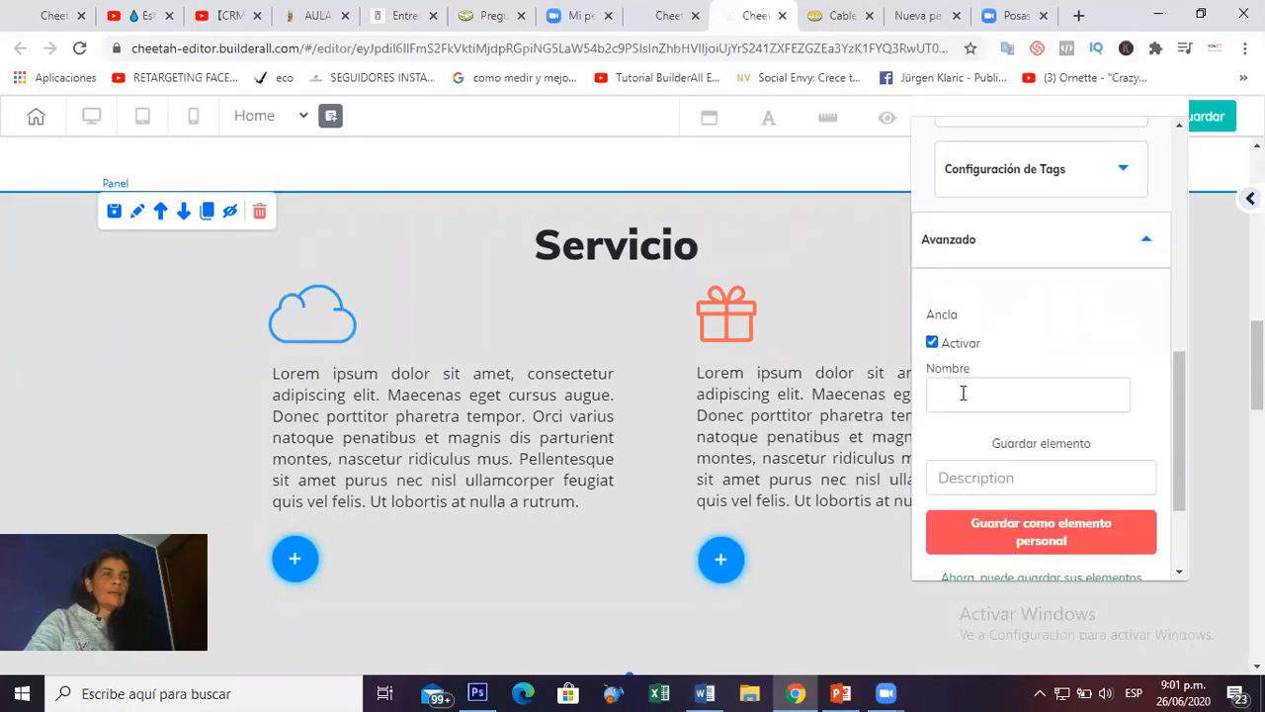
click(963, 394)
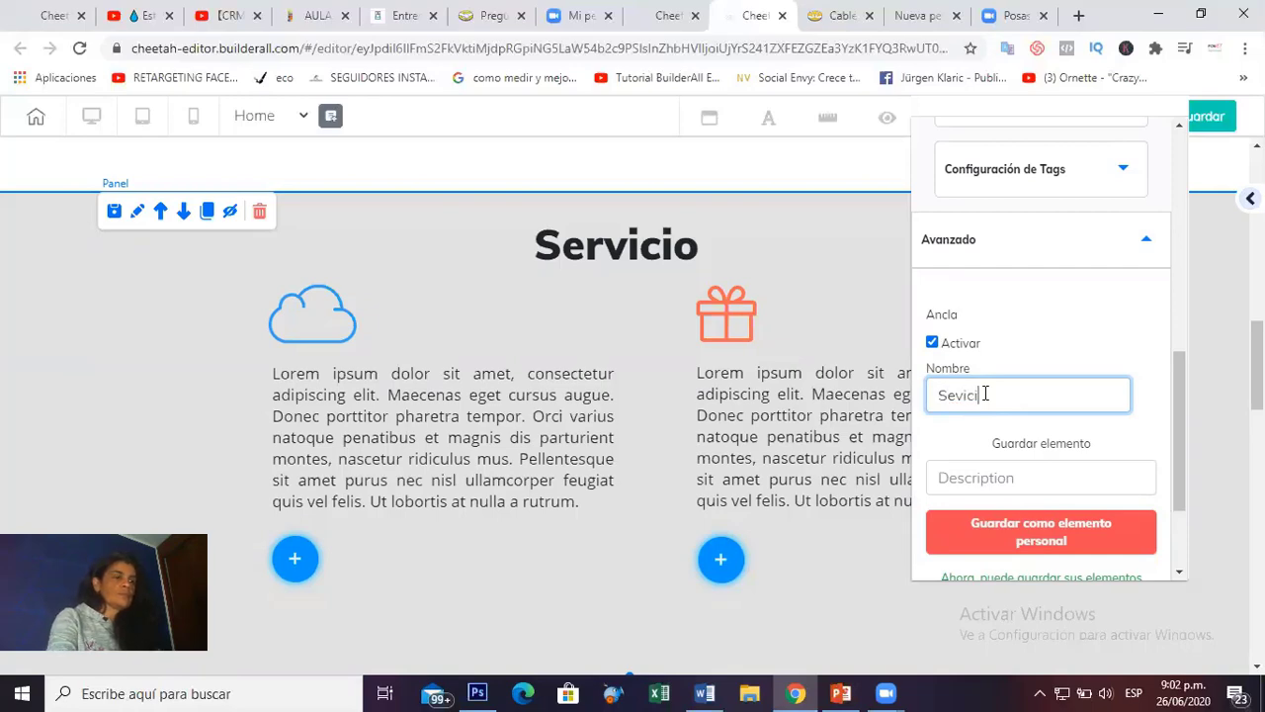
text(Sevici)
click(88, 254)
scroll(89, 254, down, 5)
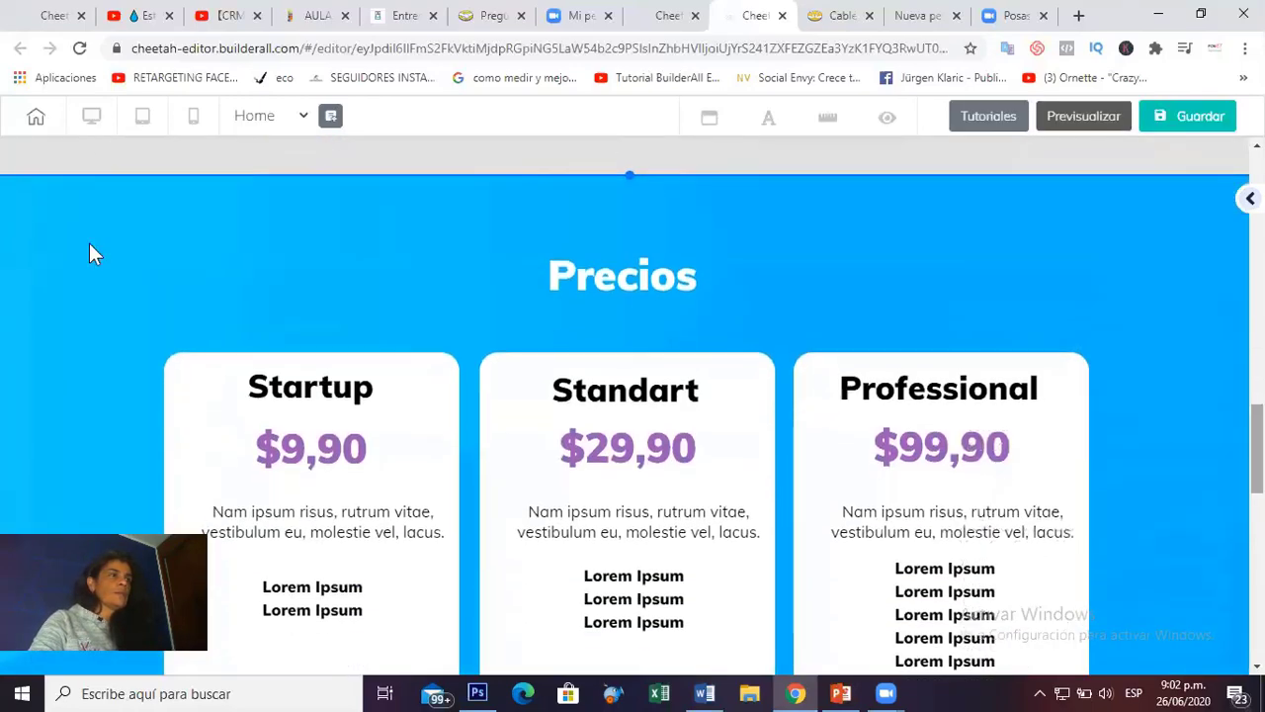
Activate an anchor on the Precios section and name it Precios.
mouse_move(54, 209)
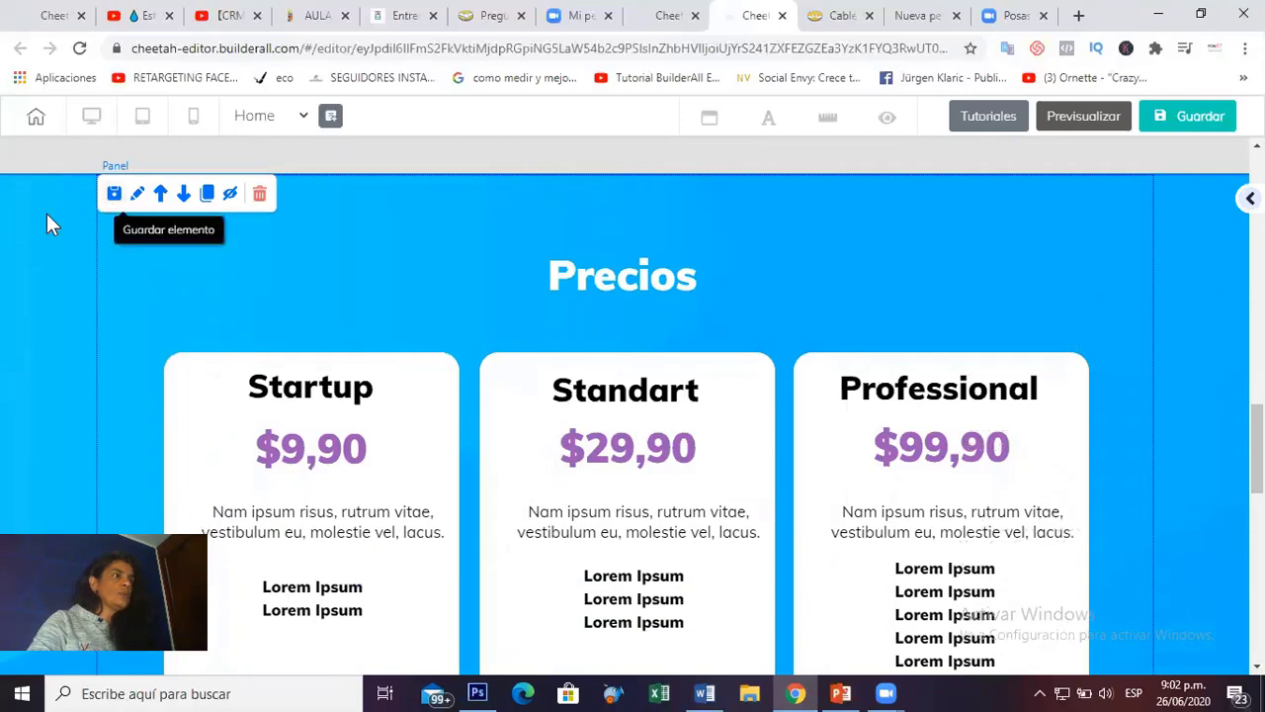
click(138, 195)
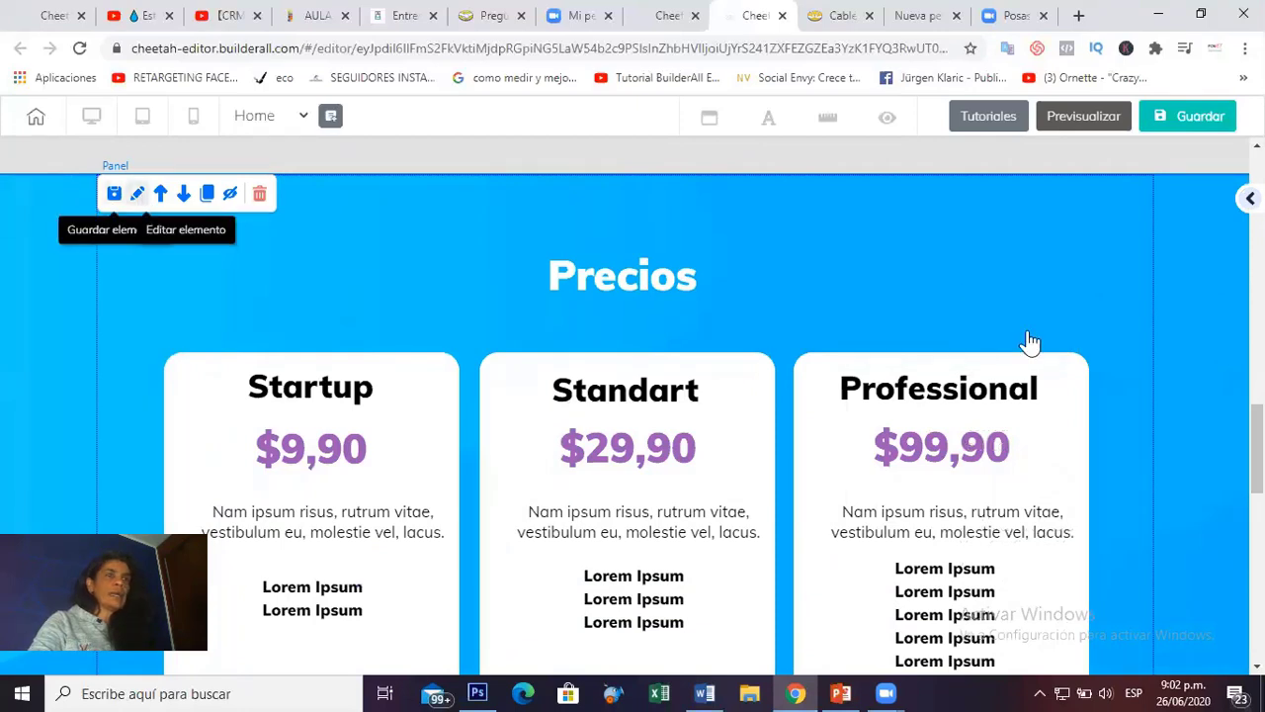
scroll(1111, 479, down, 2)
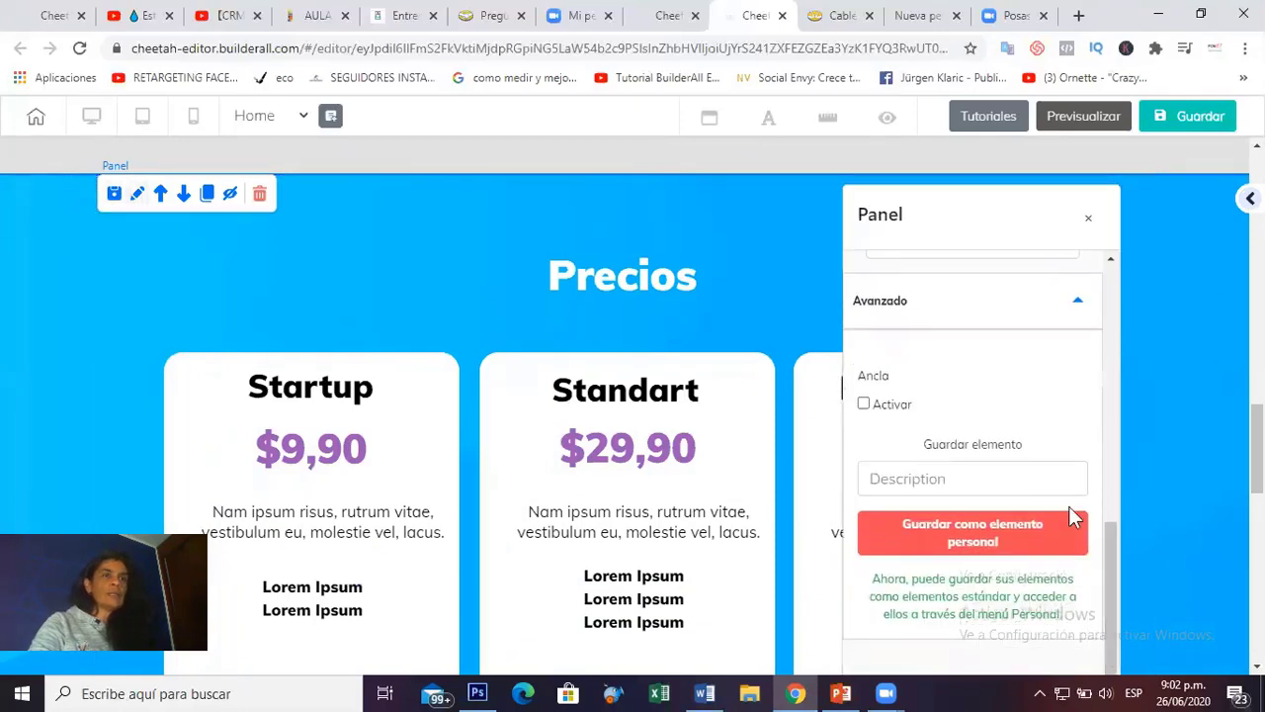
click(864, 404)
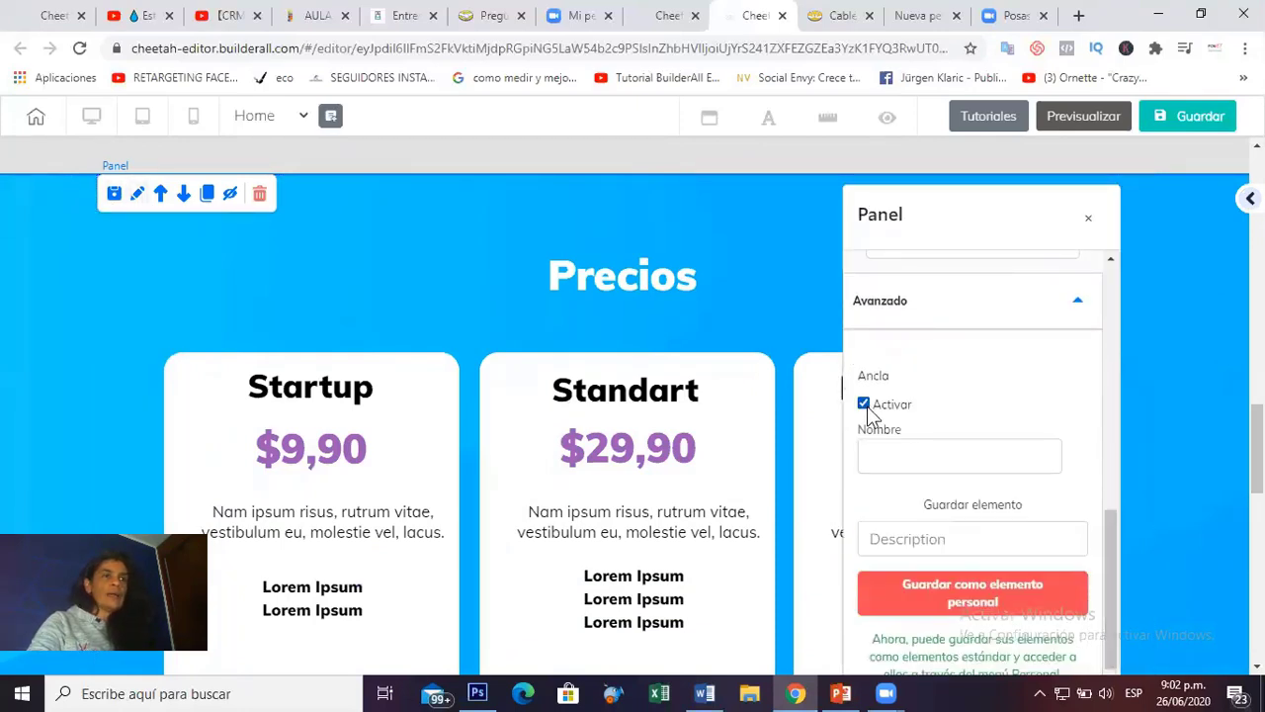
click(957, 457)
text(Pr)
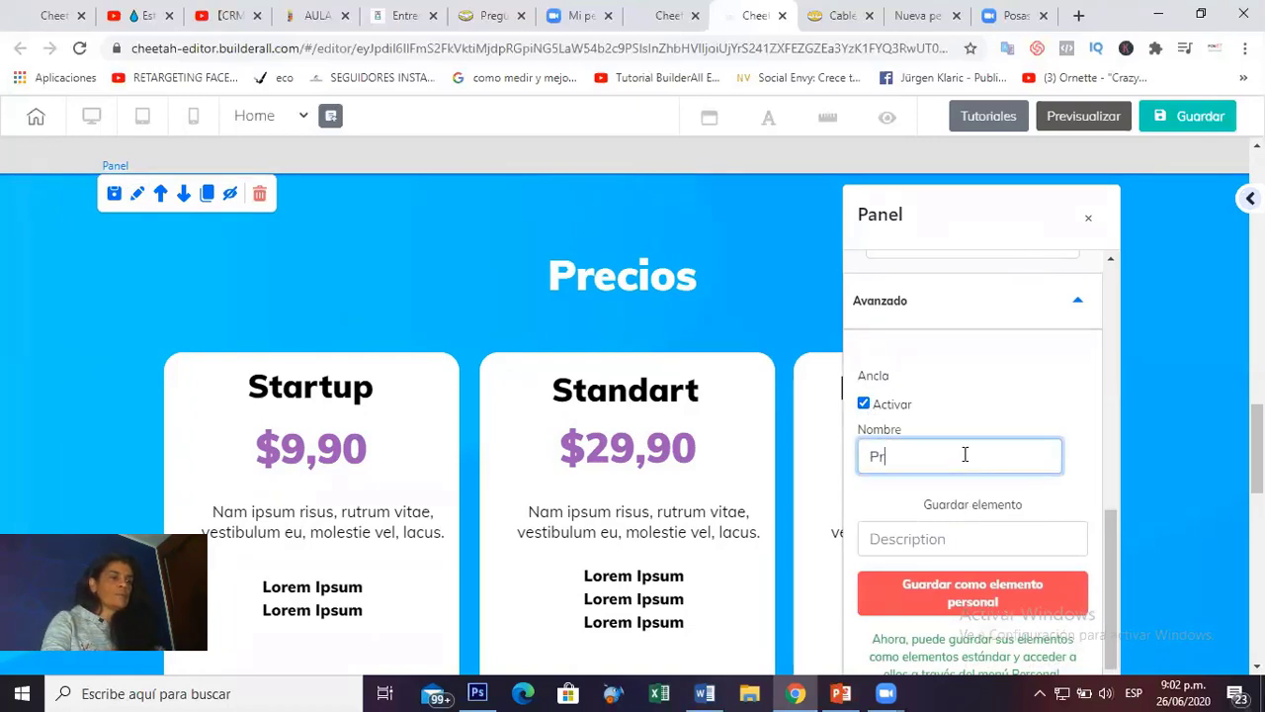
text(evio)
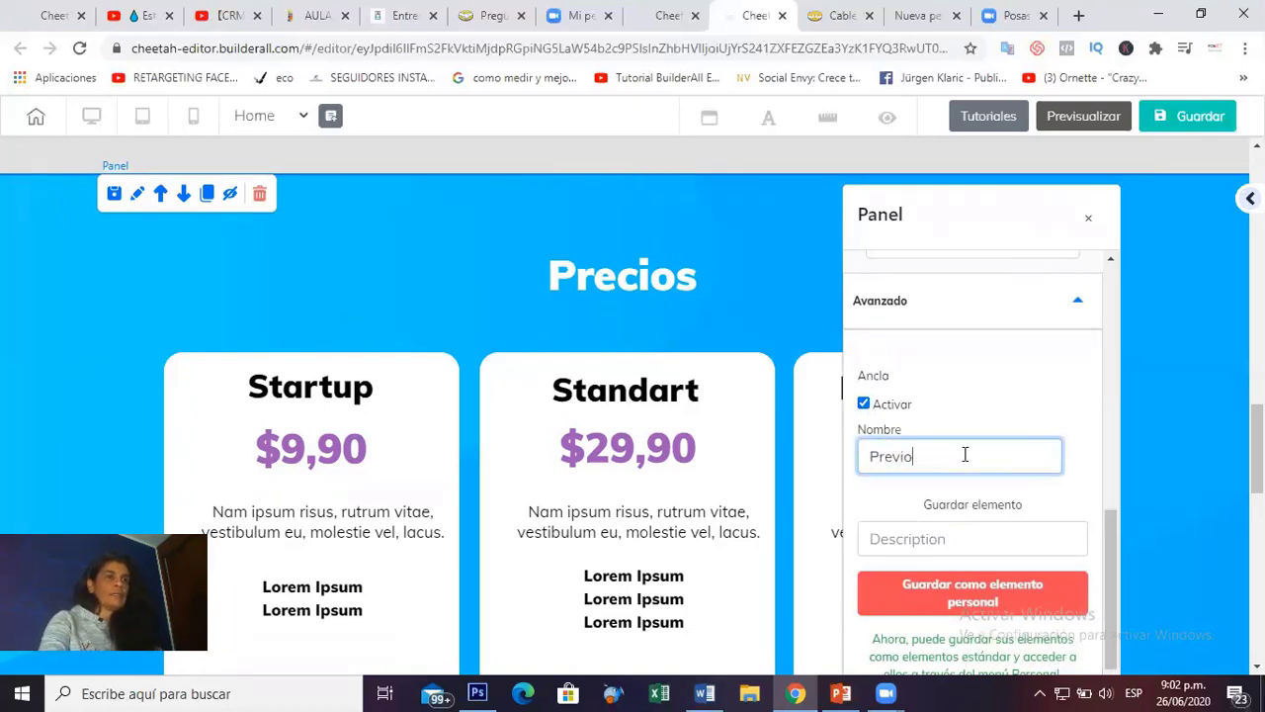
key(BackSpace)
key(BackSpace)
key(BackSpace)
text(cios)
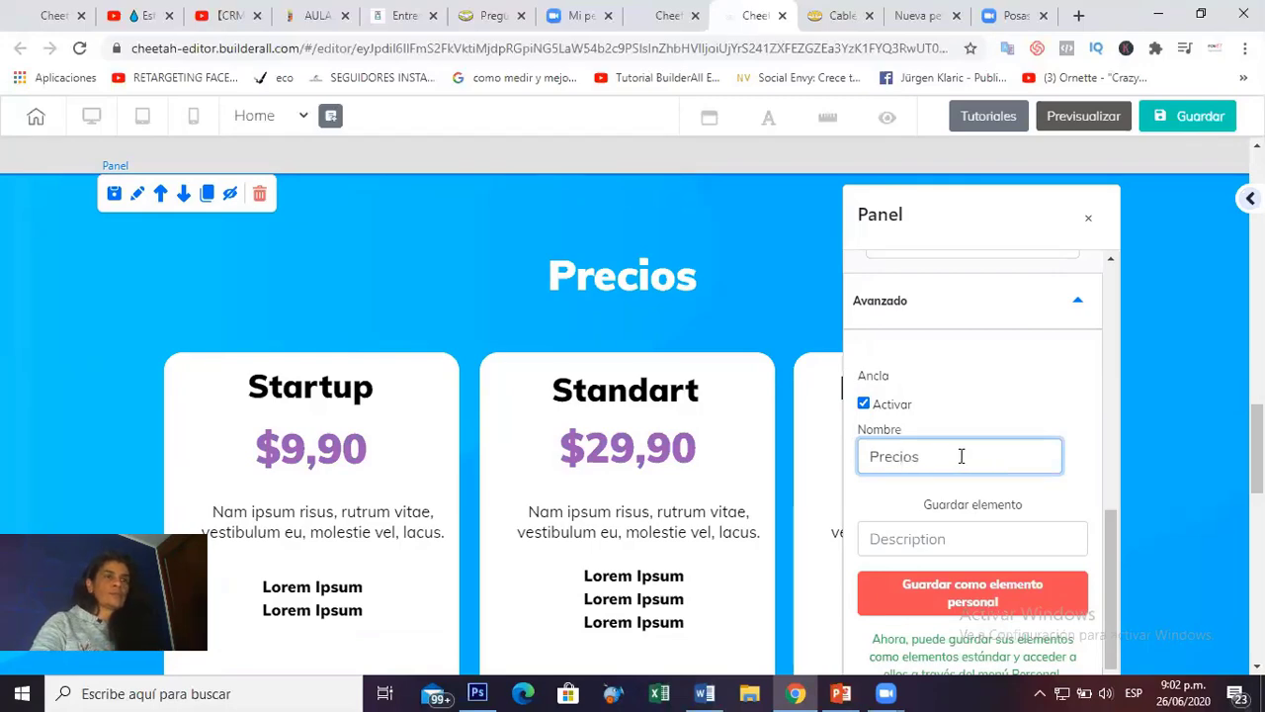
scroll(237, 475, down, 7)
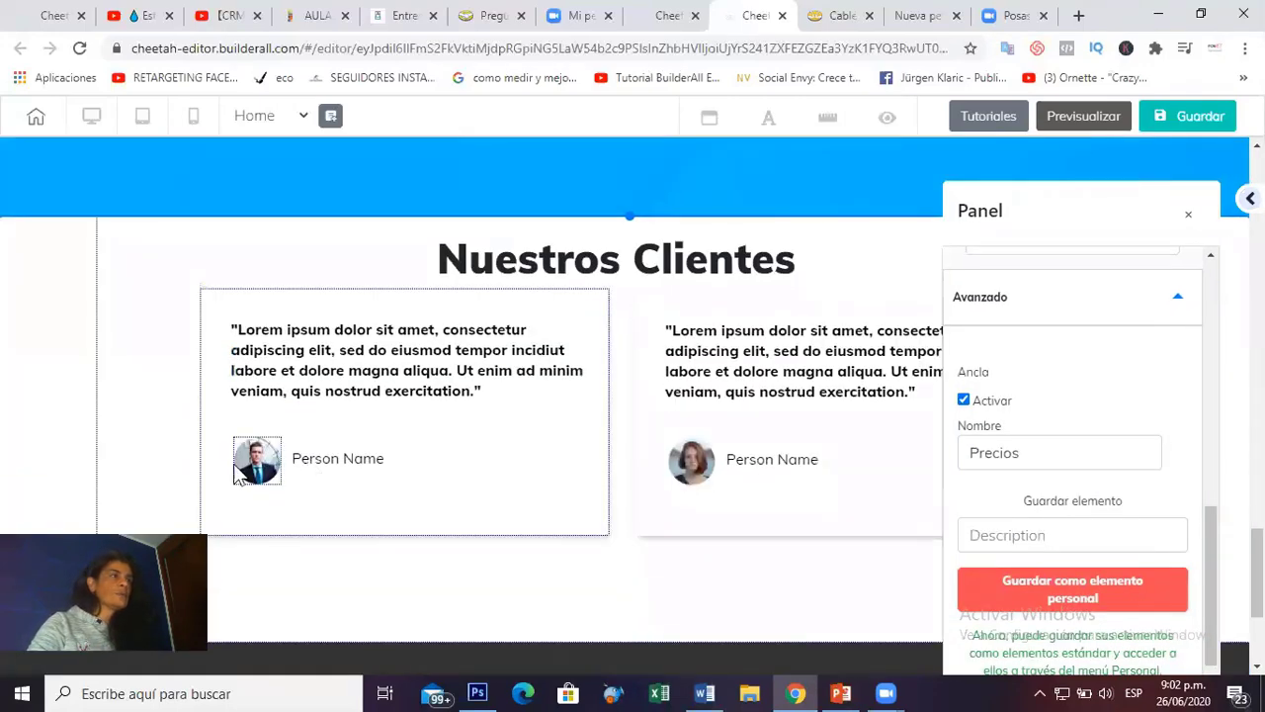
Activate an anchor named Clientes on Nuestros Clientes, close its settings, and return to the page top.
click(87, 253)
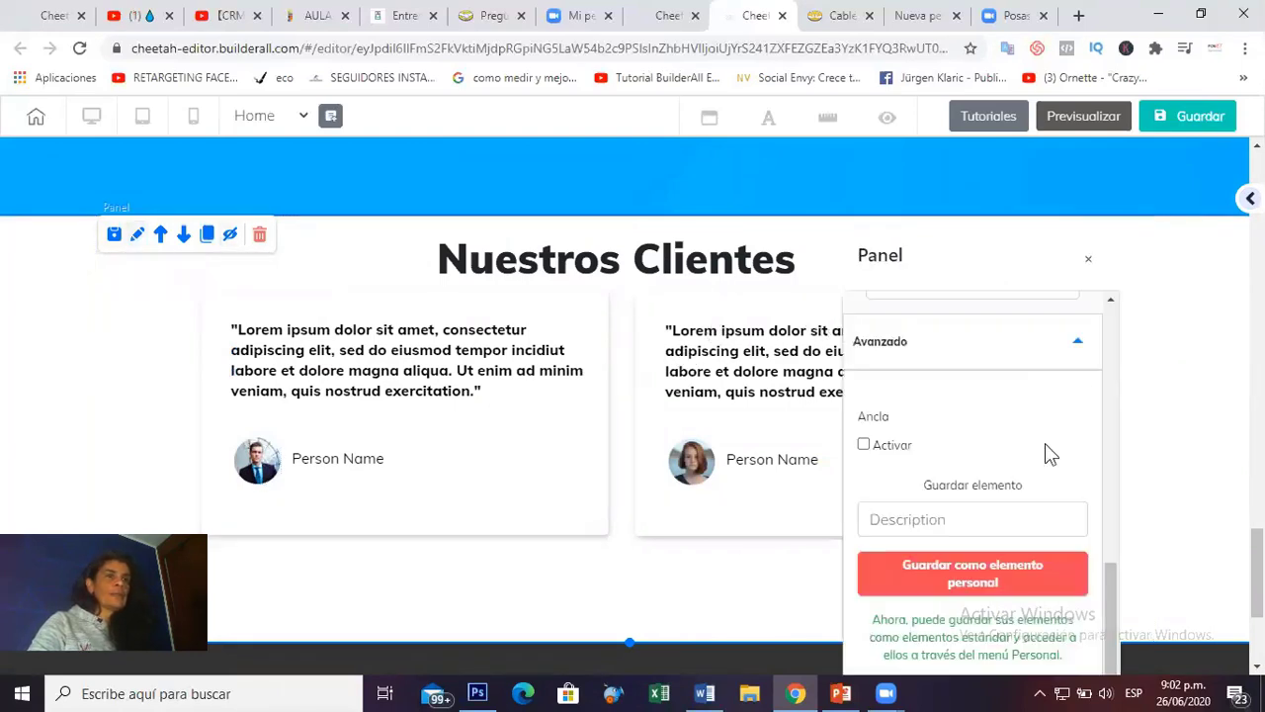
click(863, 446)
click(906, 491)
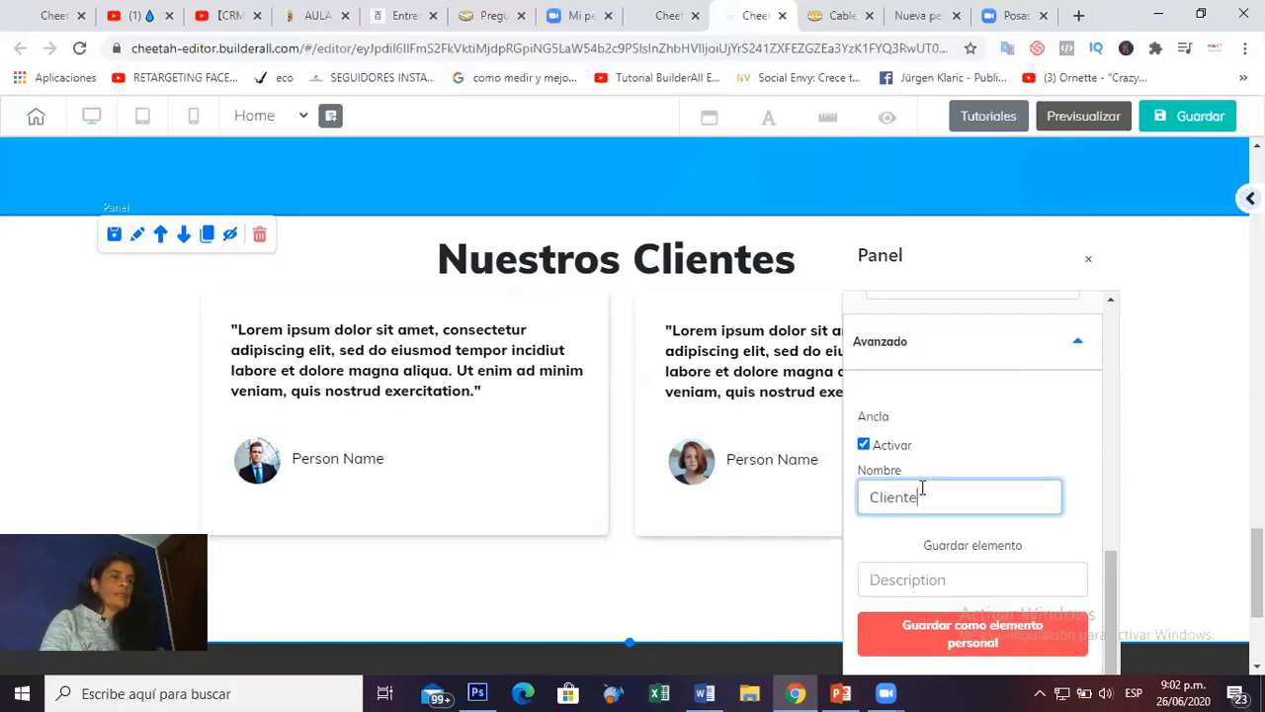
text(Clientes)
click(826, 361)
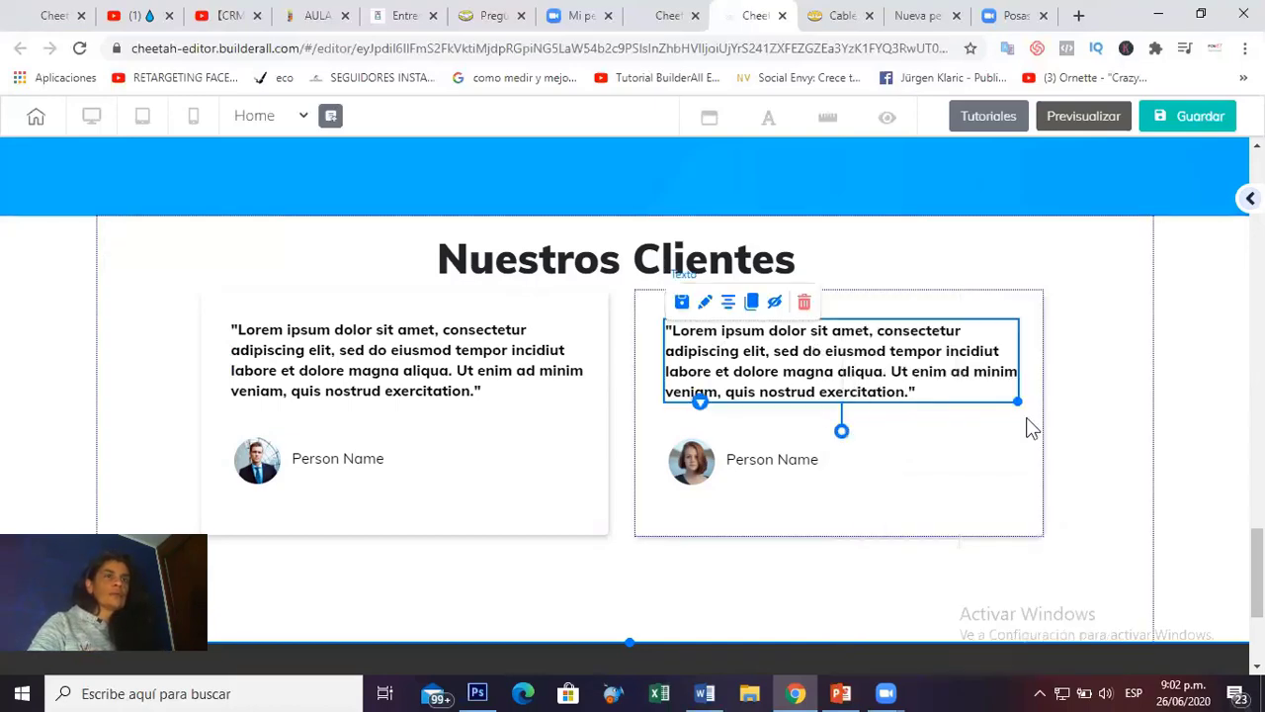
scroll(1025, 426, down, 2)
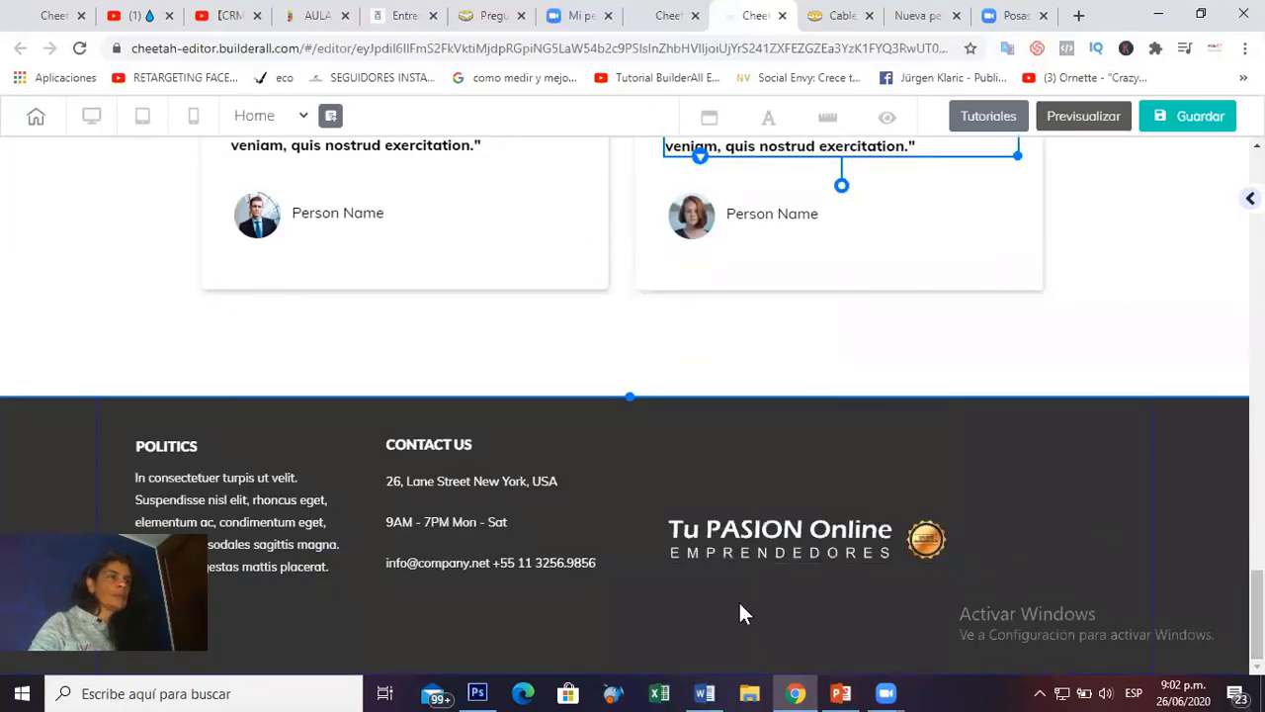
scroll(731, 600, up, 5)
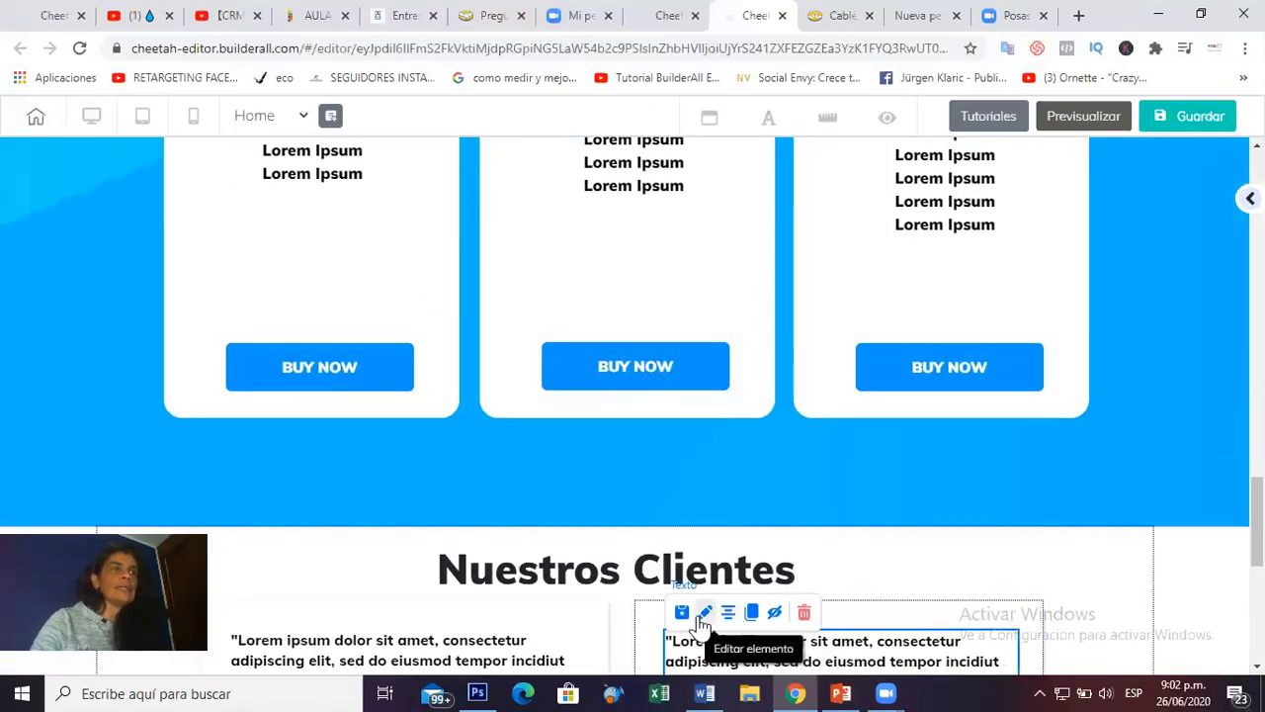
scroll(994, 445, up, 10)
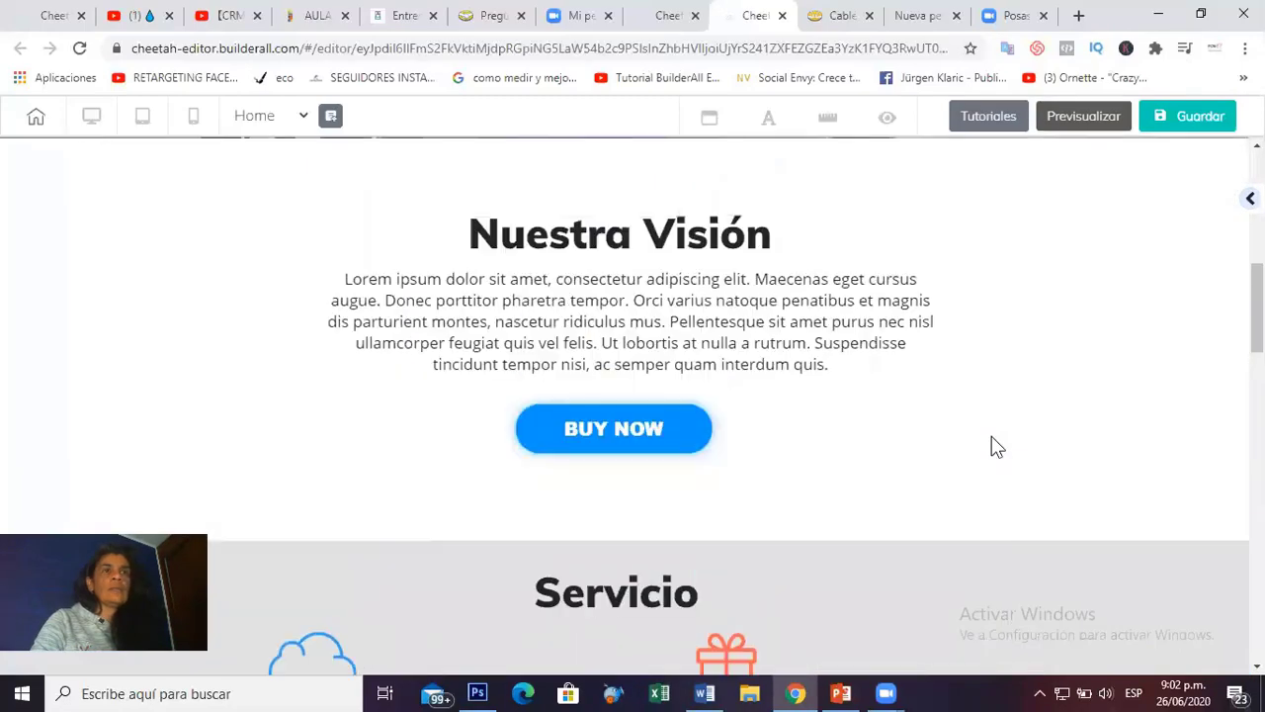
scroll(995, 441, up, 5)
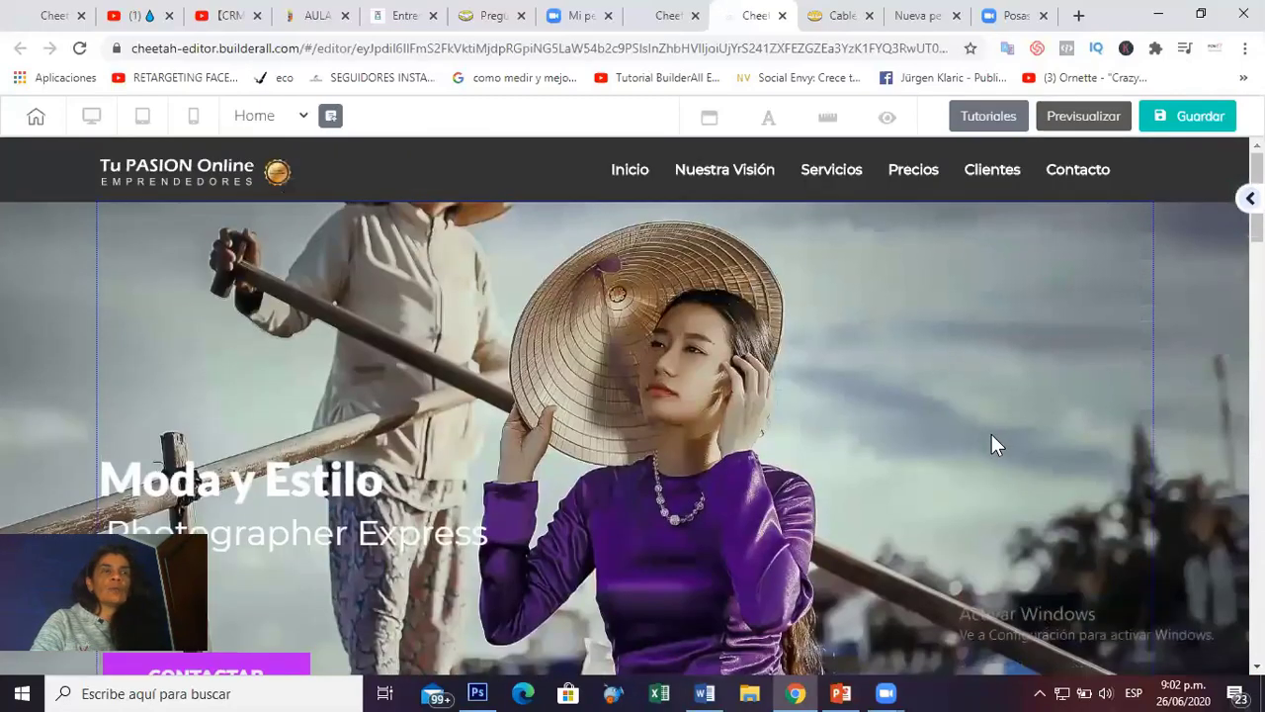
Link the Nuestra Visión menu item to the visión anchor.
click(736, 186)
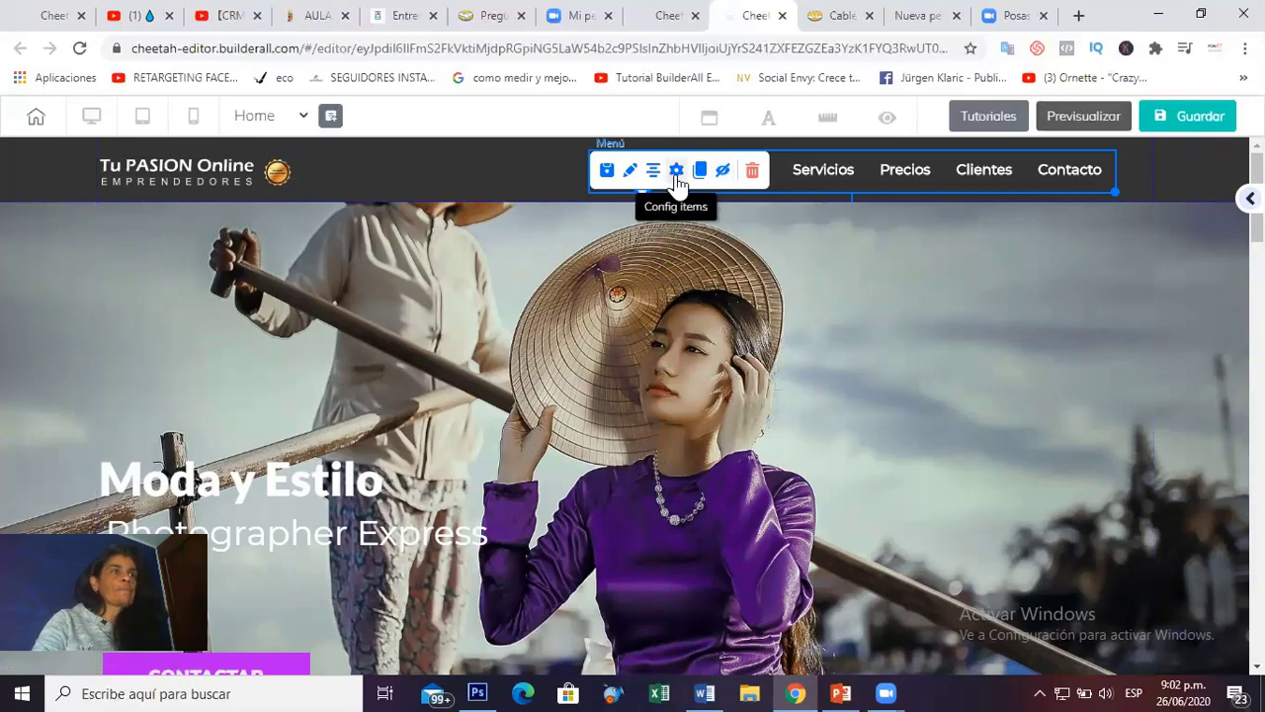
drag(677, 181, 763, 310)
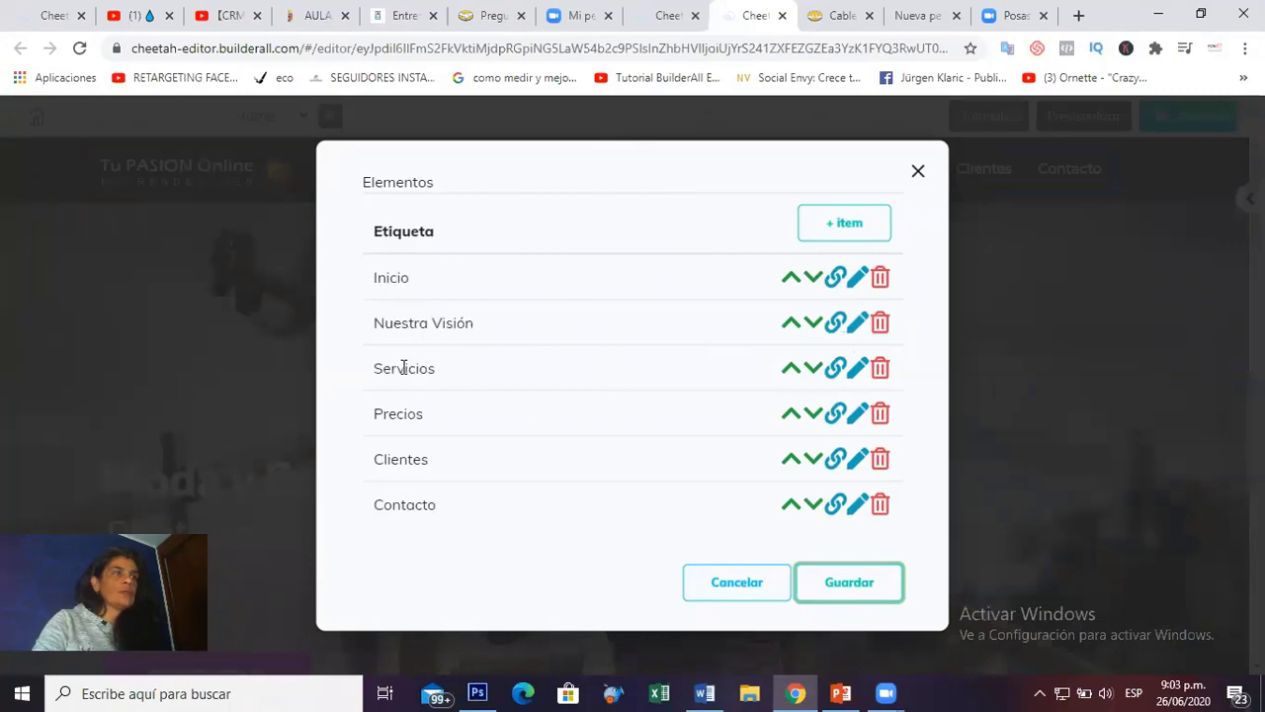
click(835, 324)
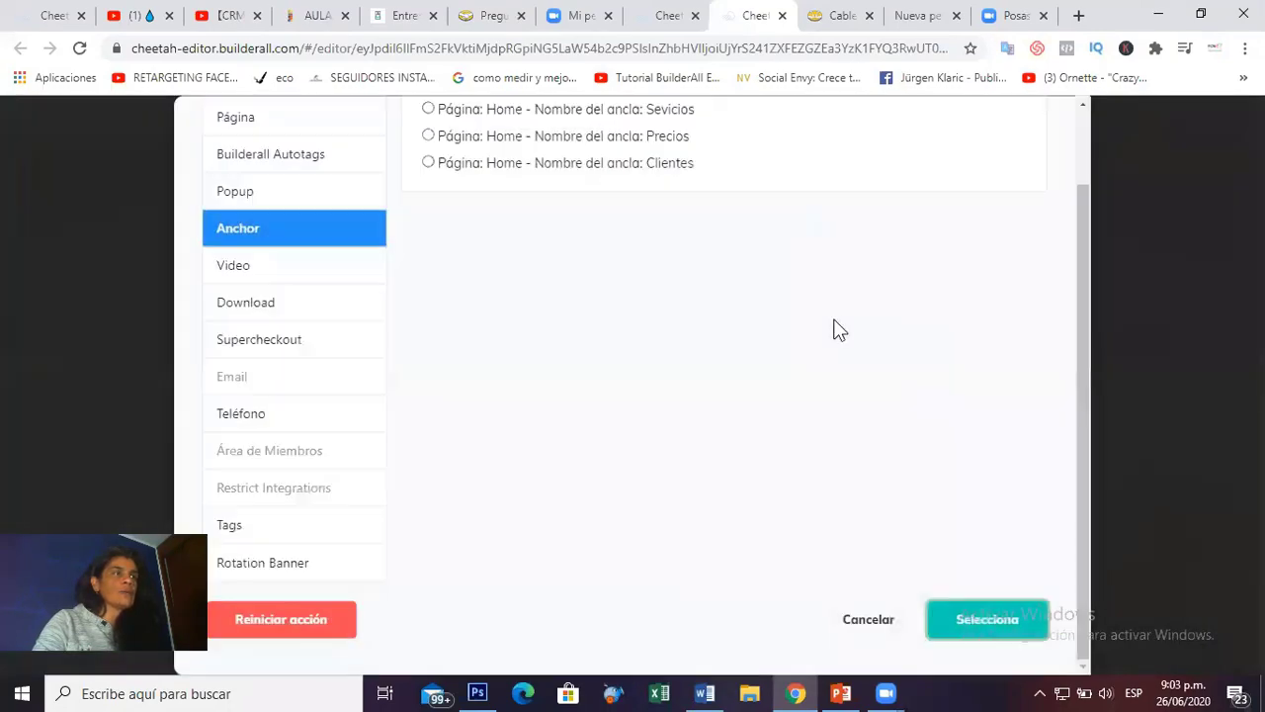
scroll(633, 316, up, 2)
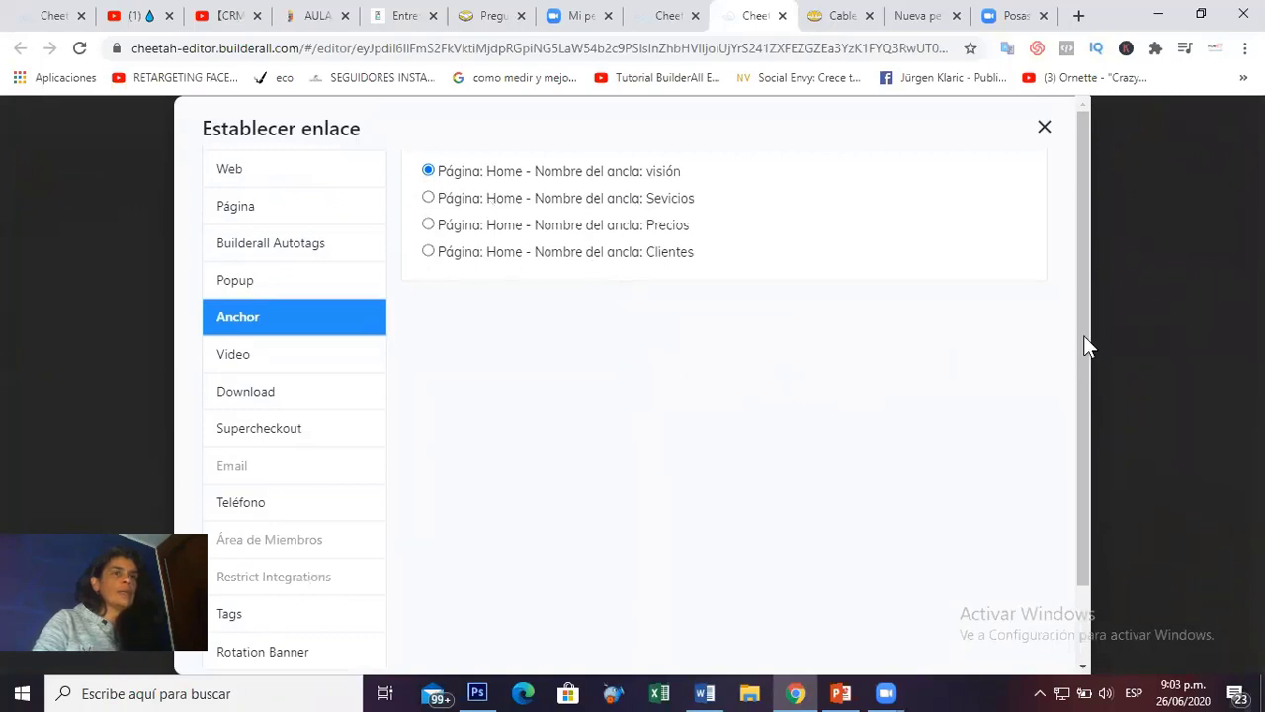
drag(1083, 345, 1089, 460)
click(991, 615)
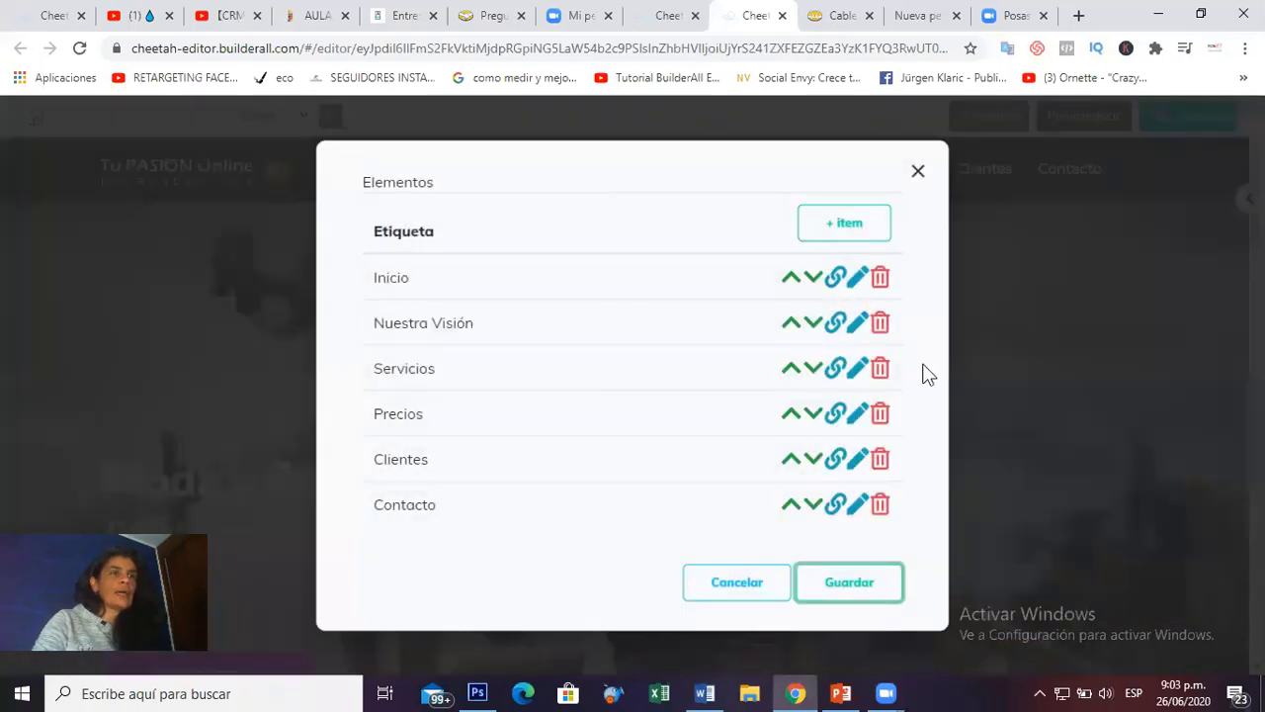
Link the Servicios menu item to the Sevicios anchor on Home.
click(835, 368)
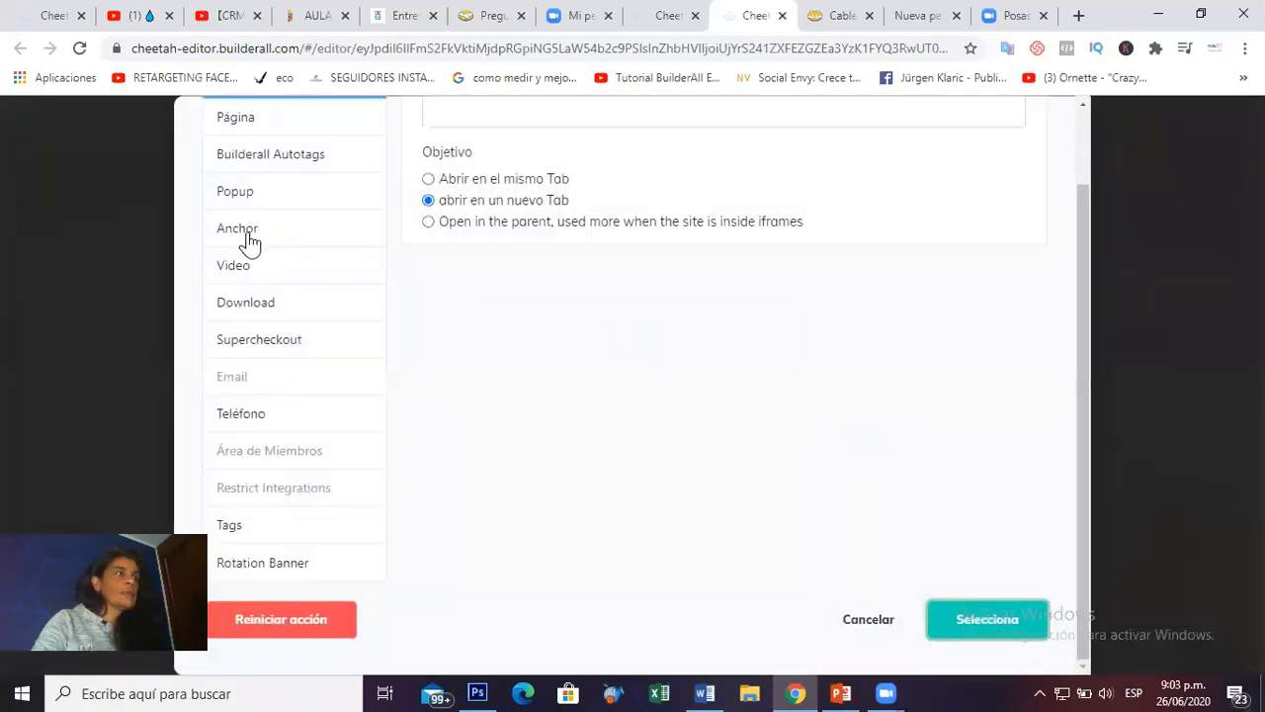
click(245, 239)
scroll(761, 302, up, 1)
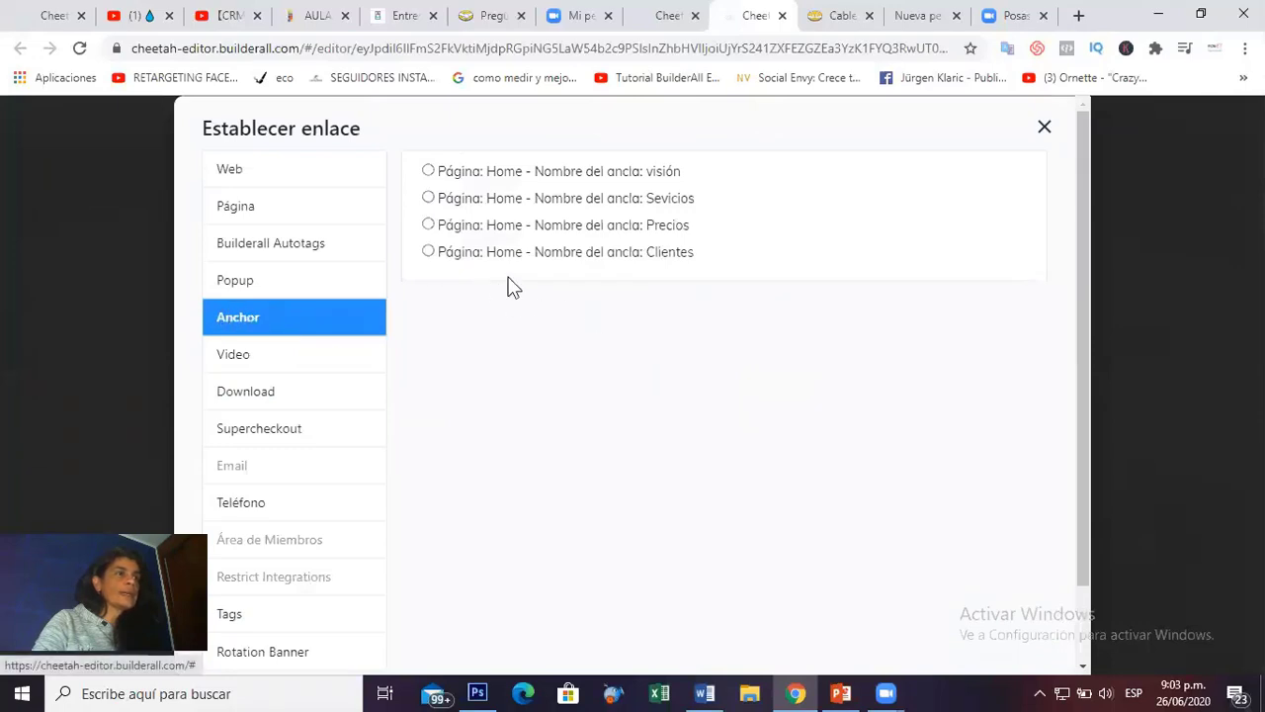
click(428, 198)
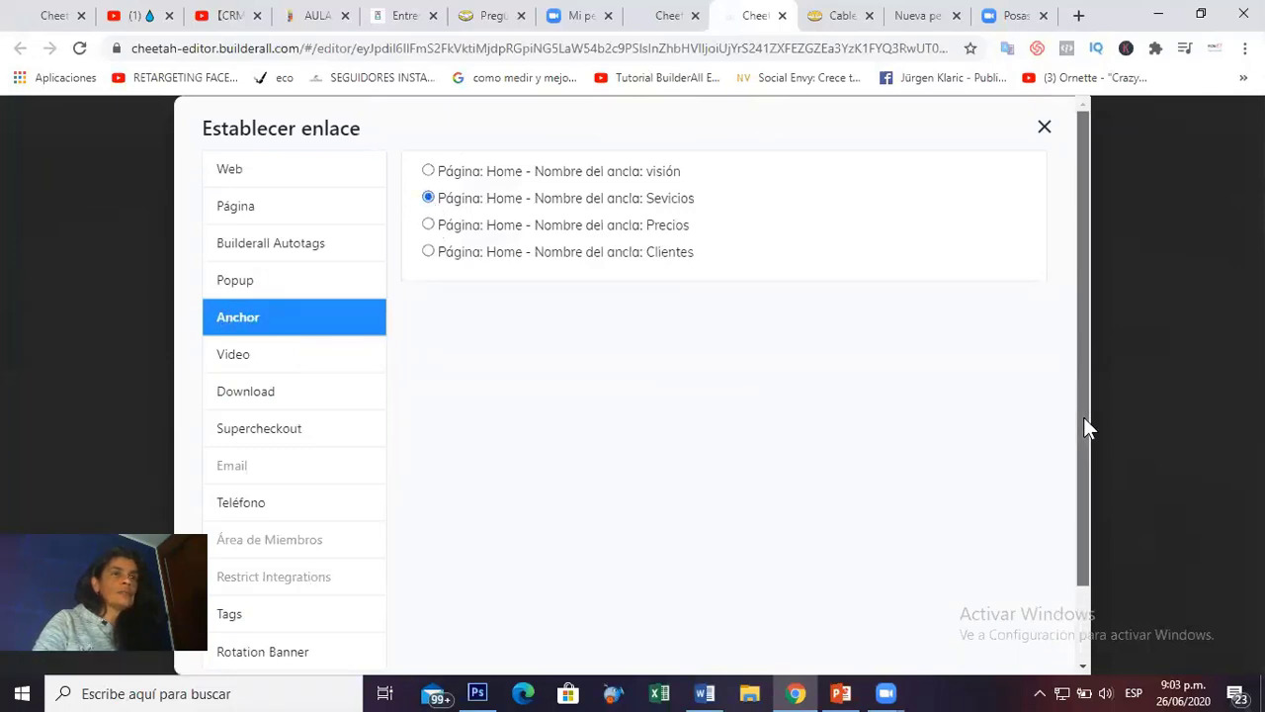
scroll(1083, 429, down, 1)
click(985, 626)
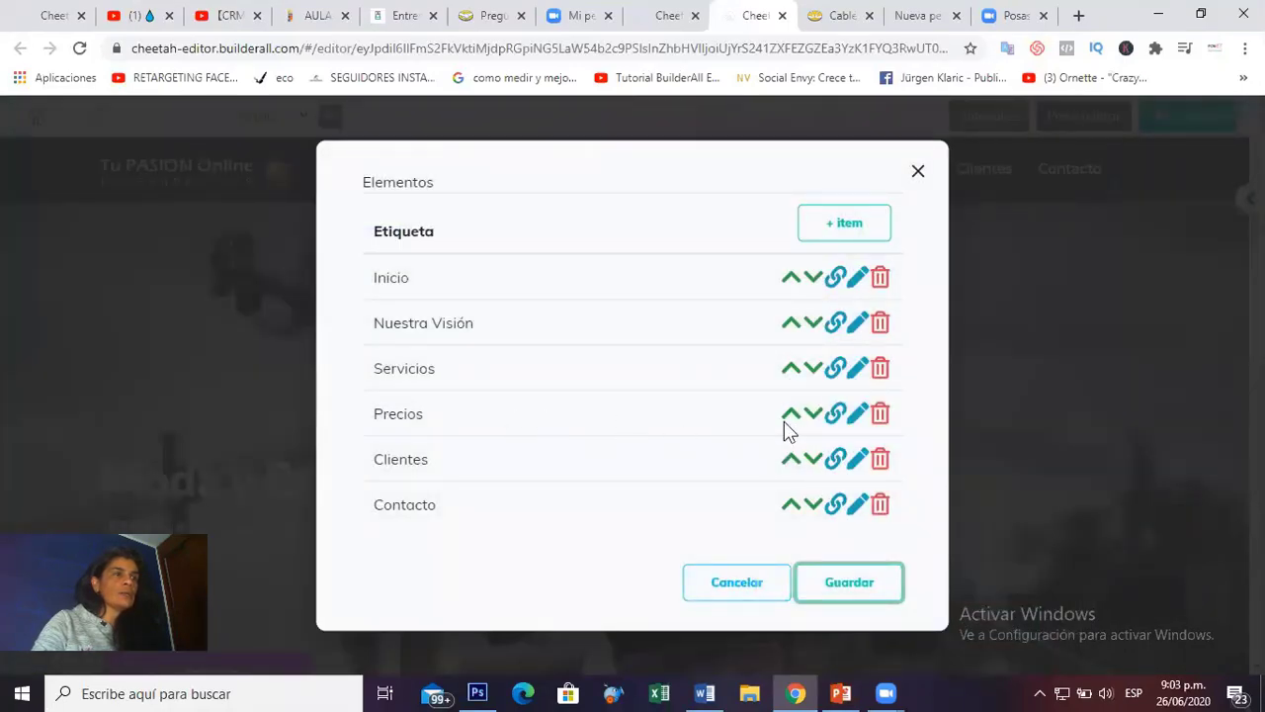
Link Precios and Clientes to their Home anchors and save the menu items.
click(835, 416)
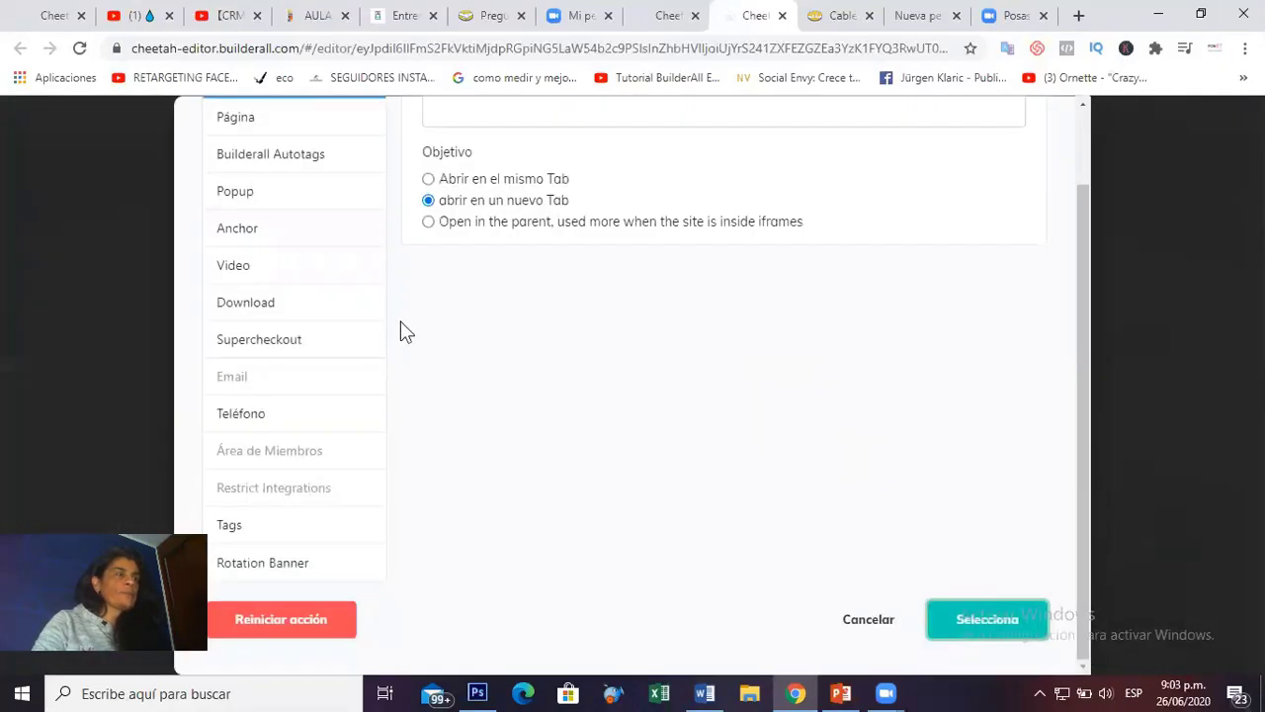
click(235, 235)
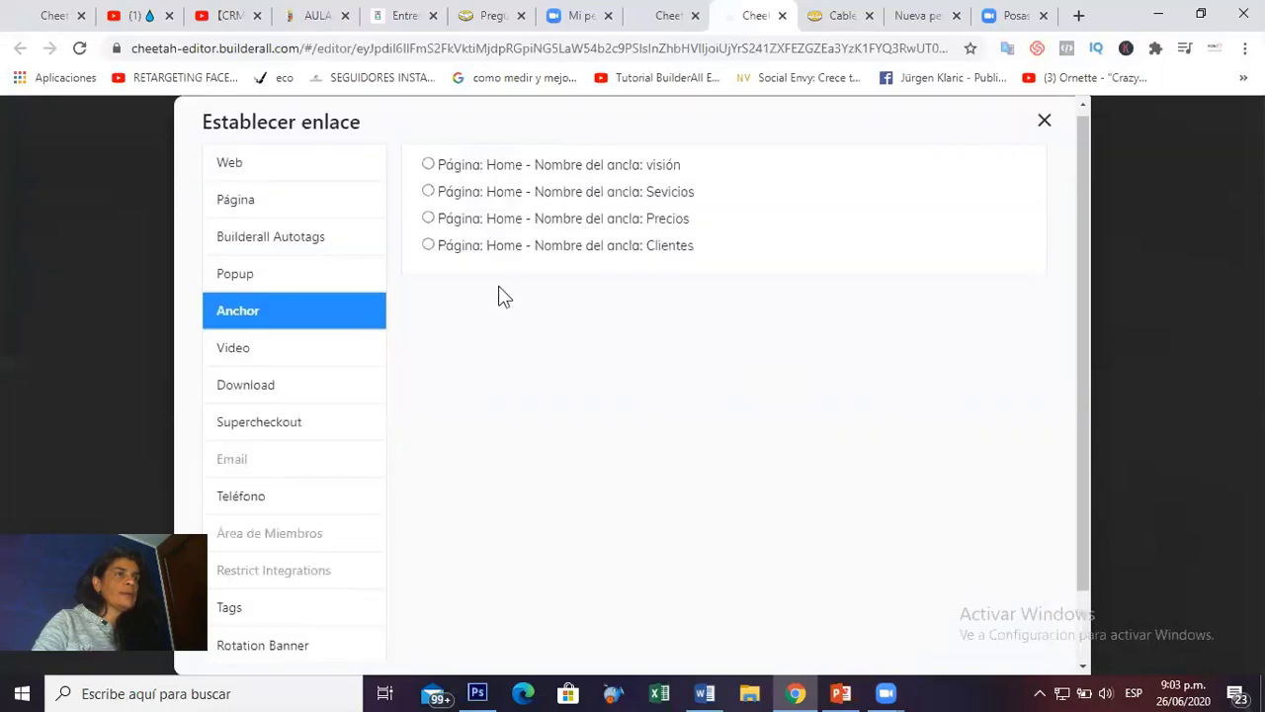
click(428, 221)
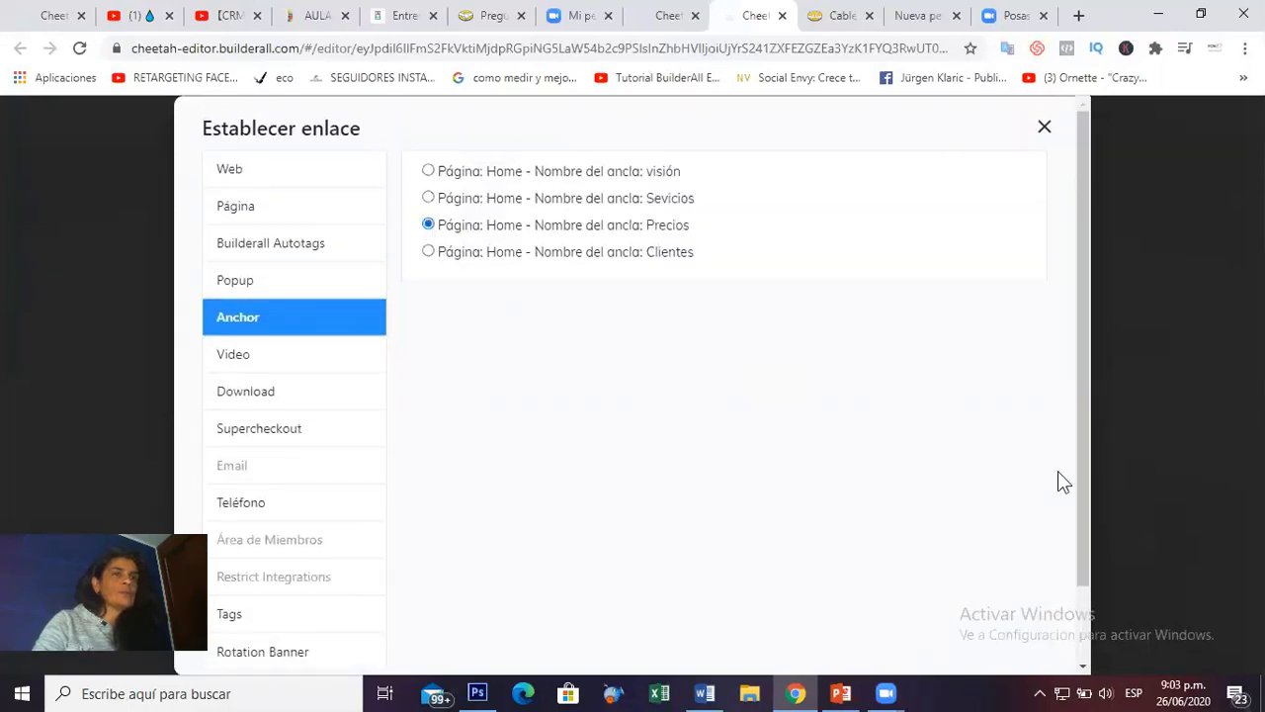
scroll(1085, 441, down, 2)
click(982, 614)
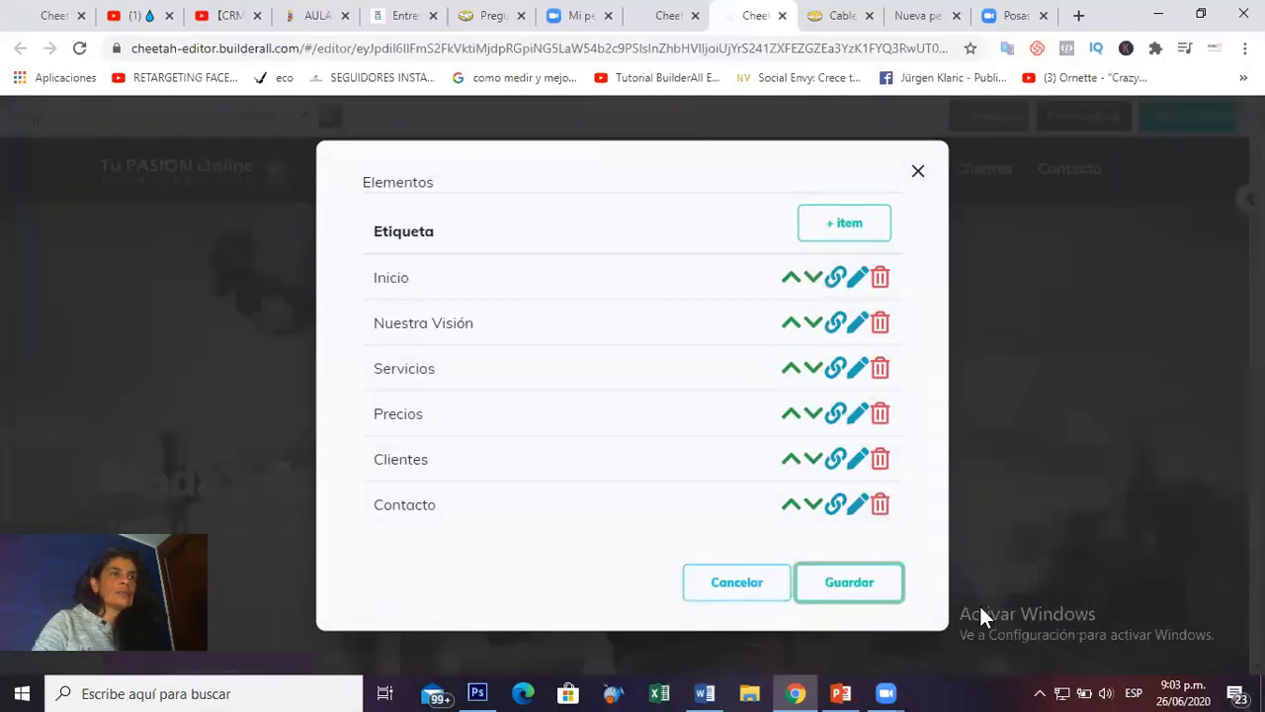
click(835, 461)
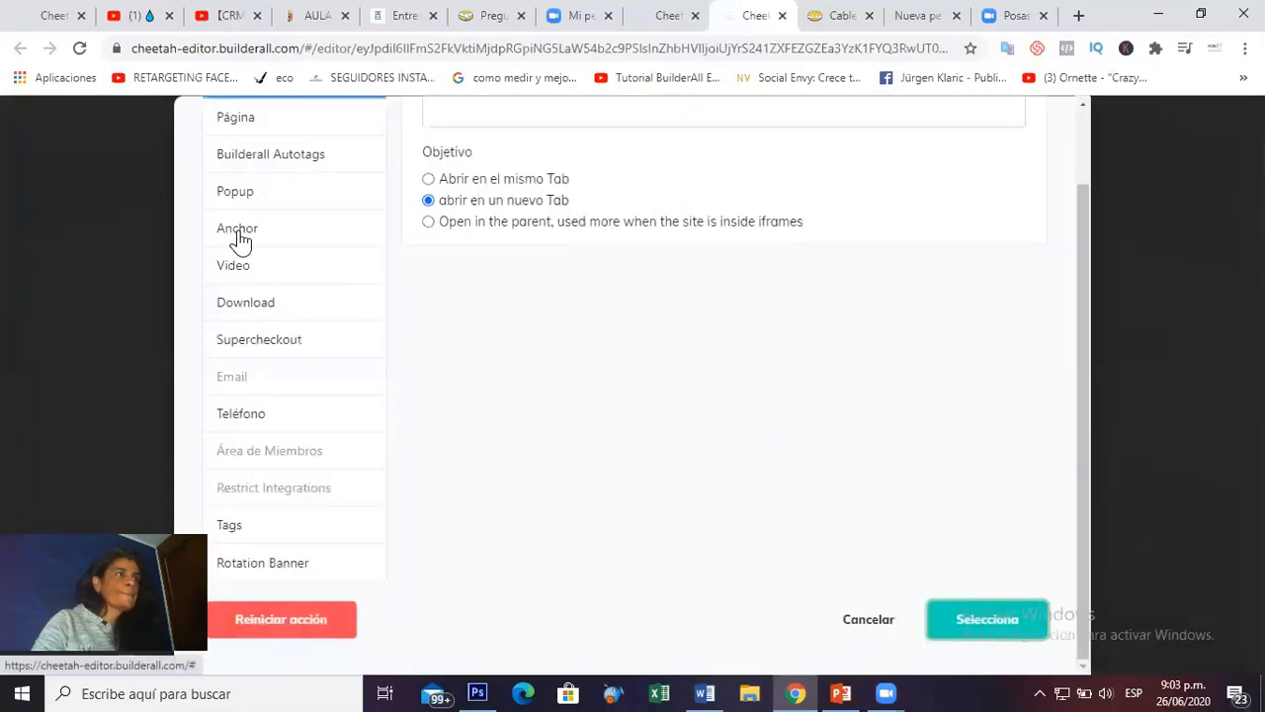
click(239, 242)
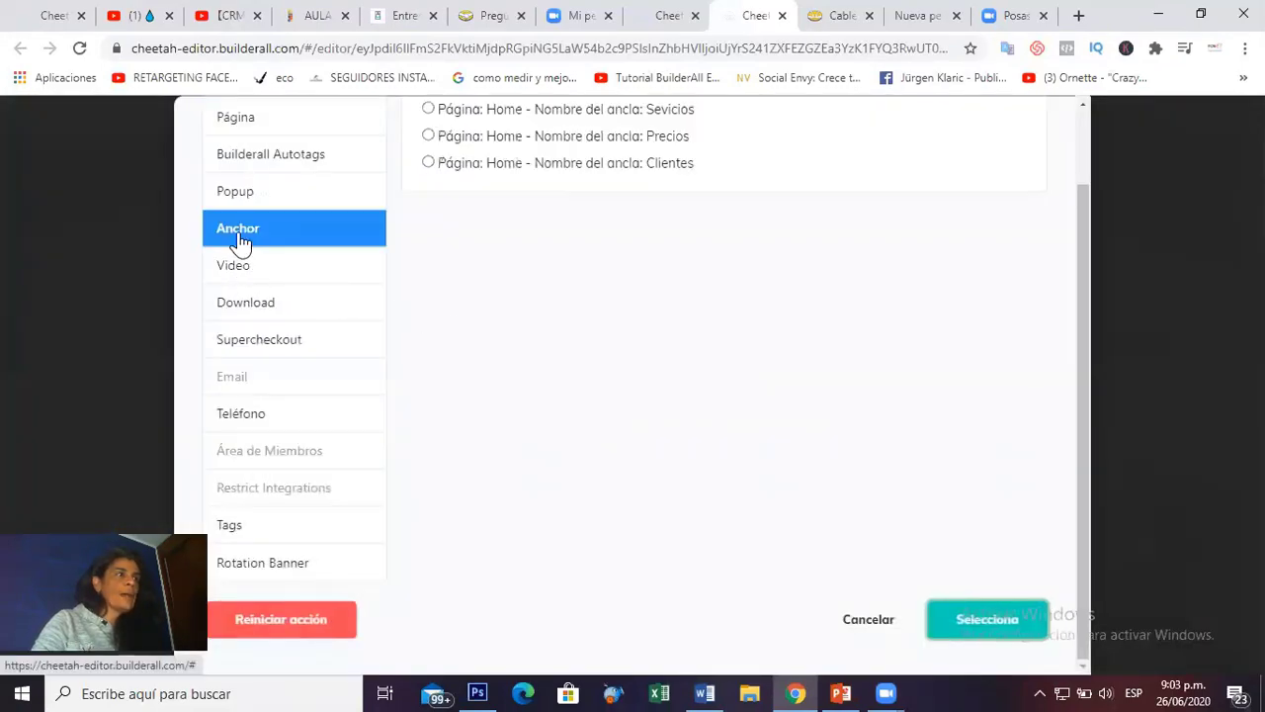
click(427, 163)
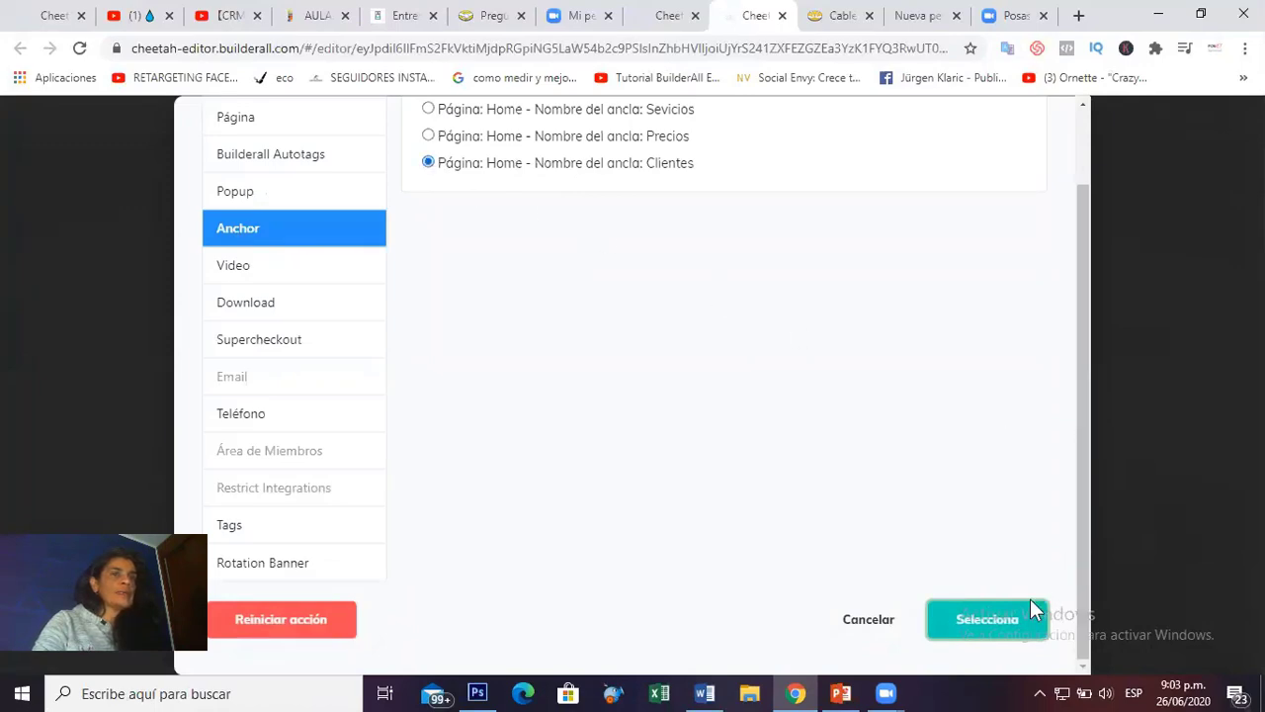
click(991, 621)
click(855, 585)
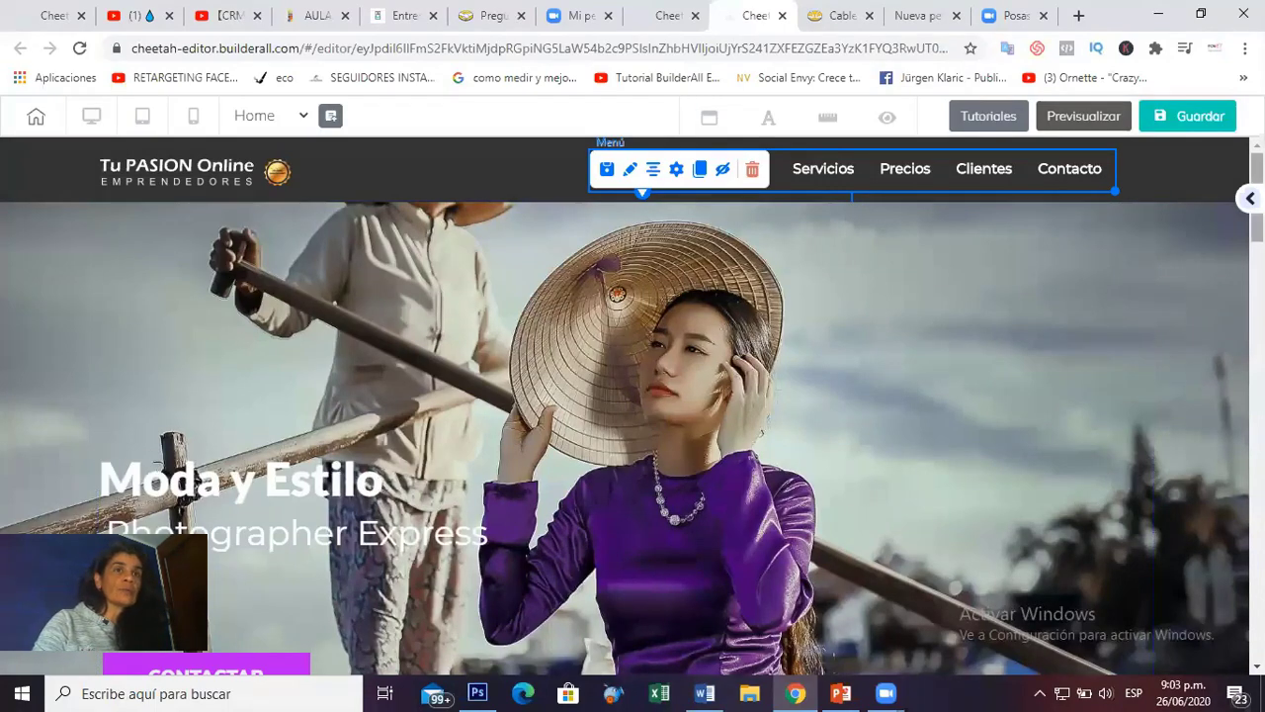
Drag a contact form template from the add-content panel onto the page.
scroll(633, 405, down, 20)
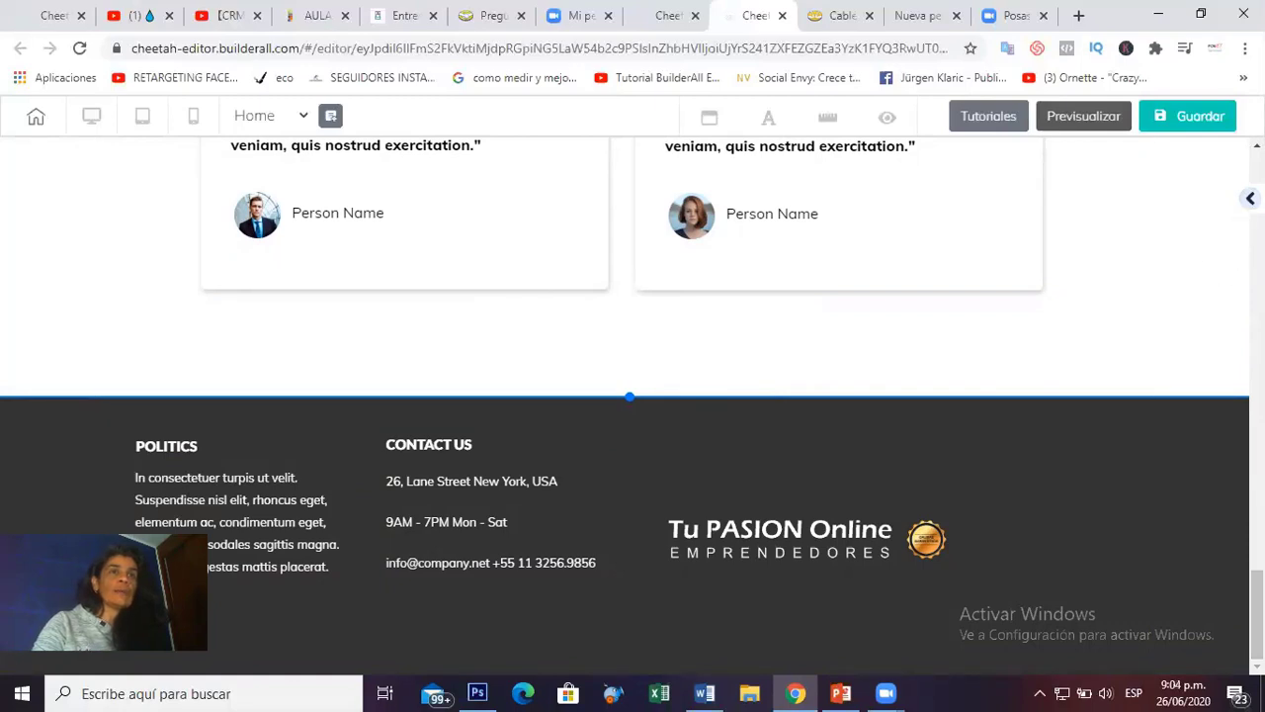
click(1250, 199)
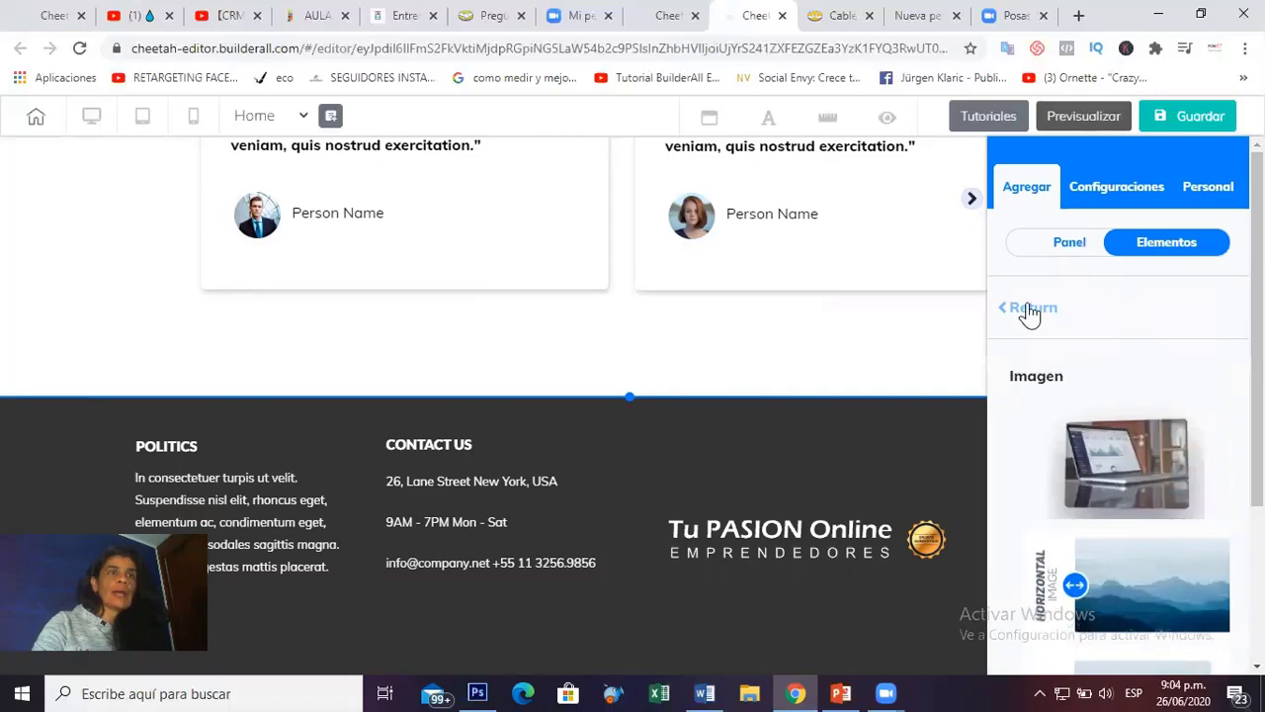
click(1024, 309)
scroll(1164, 403, down, 2)
scroll(1163, 403, down, 5)
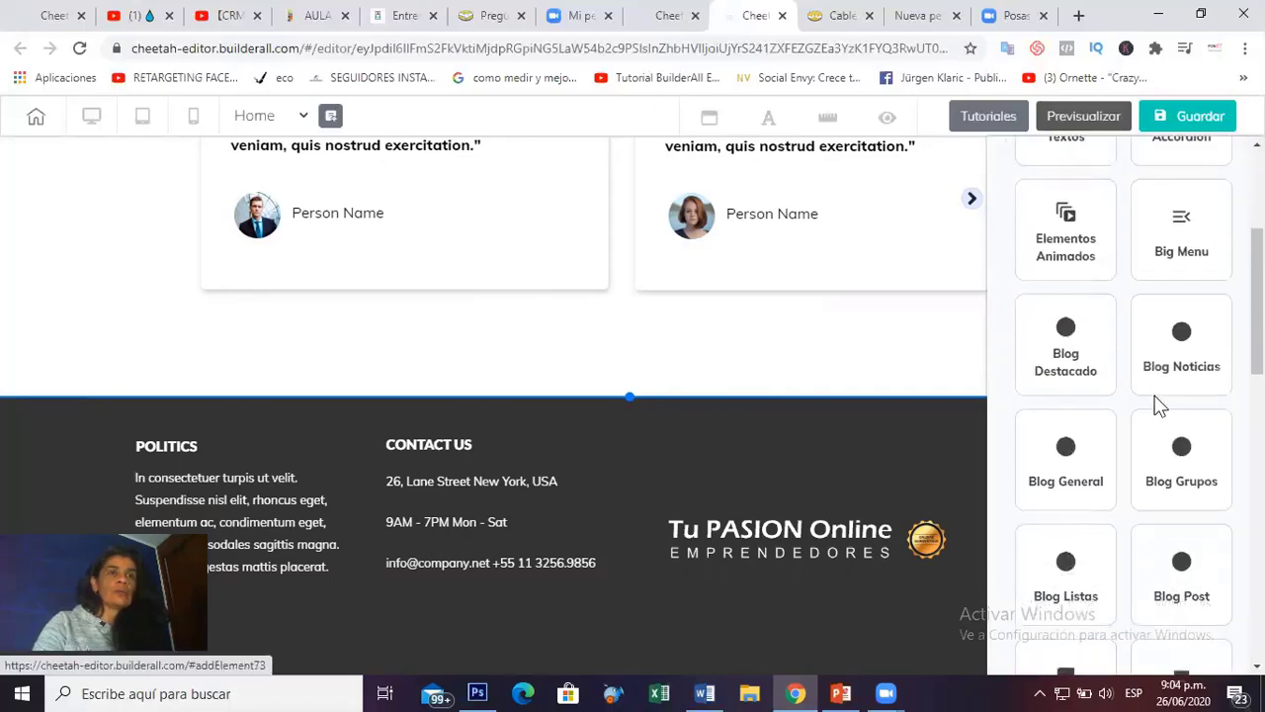
scroll(1156, 402, down, 2)
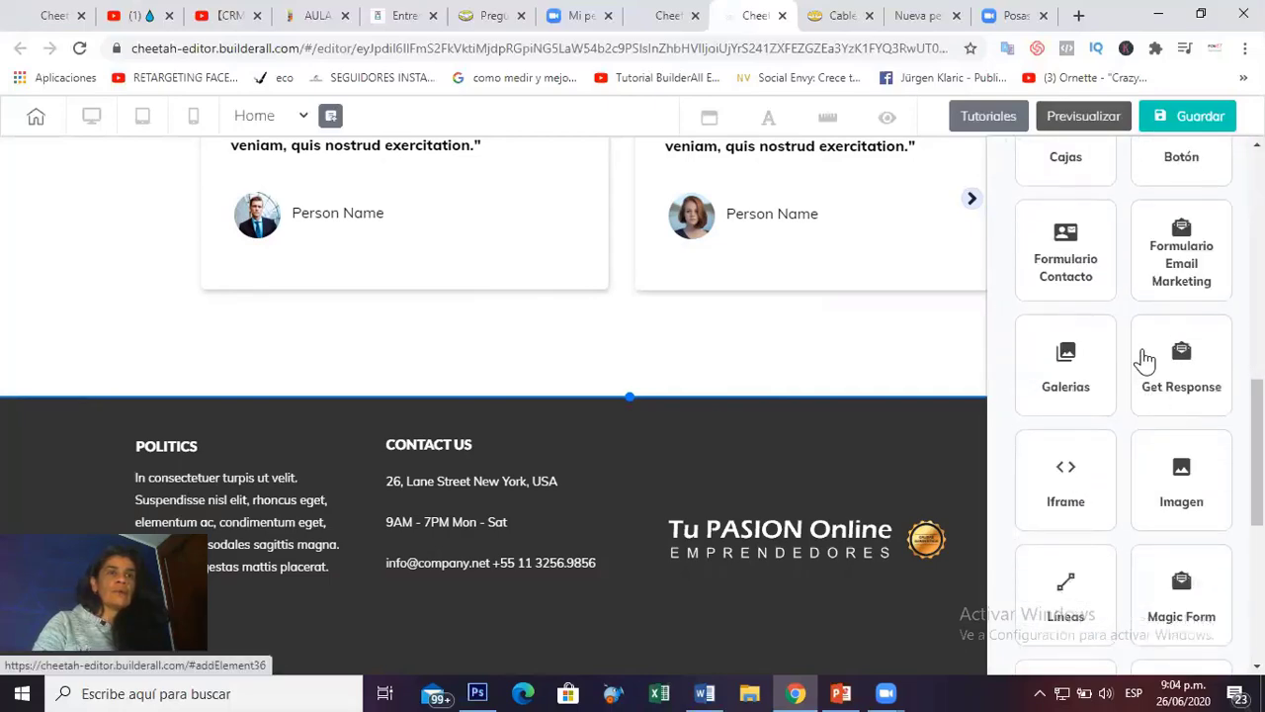
click(1070, 259)
scroll(1170, 404, down, 2)
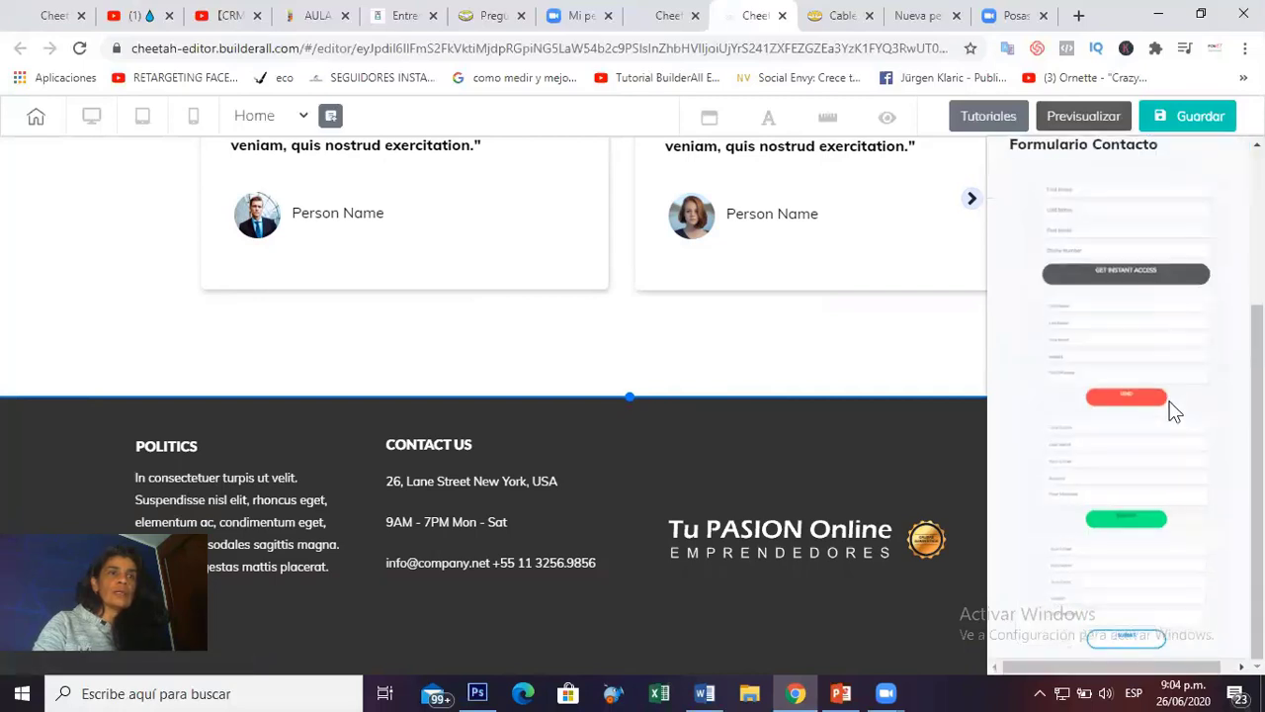
scroll(1170, 401, up, 2)
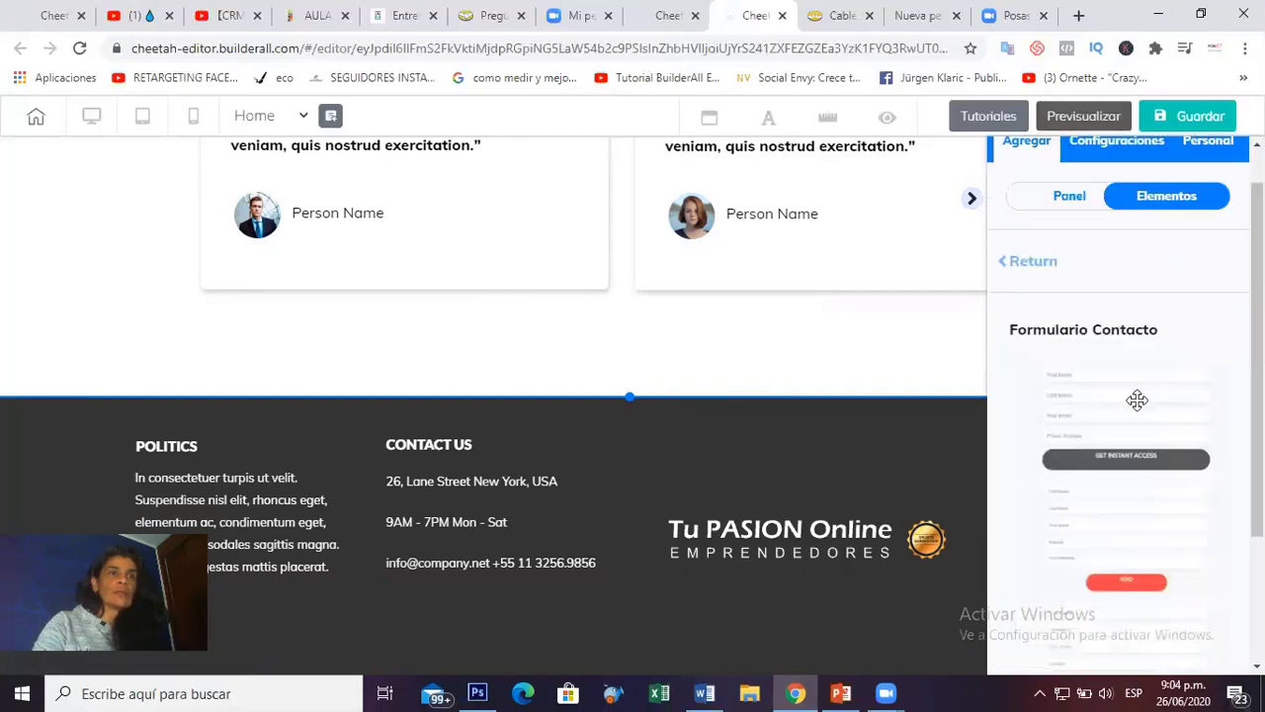
drag(1173, 432, 872, 392)
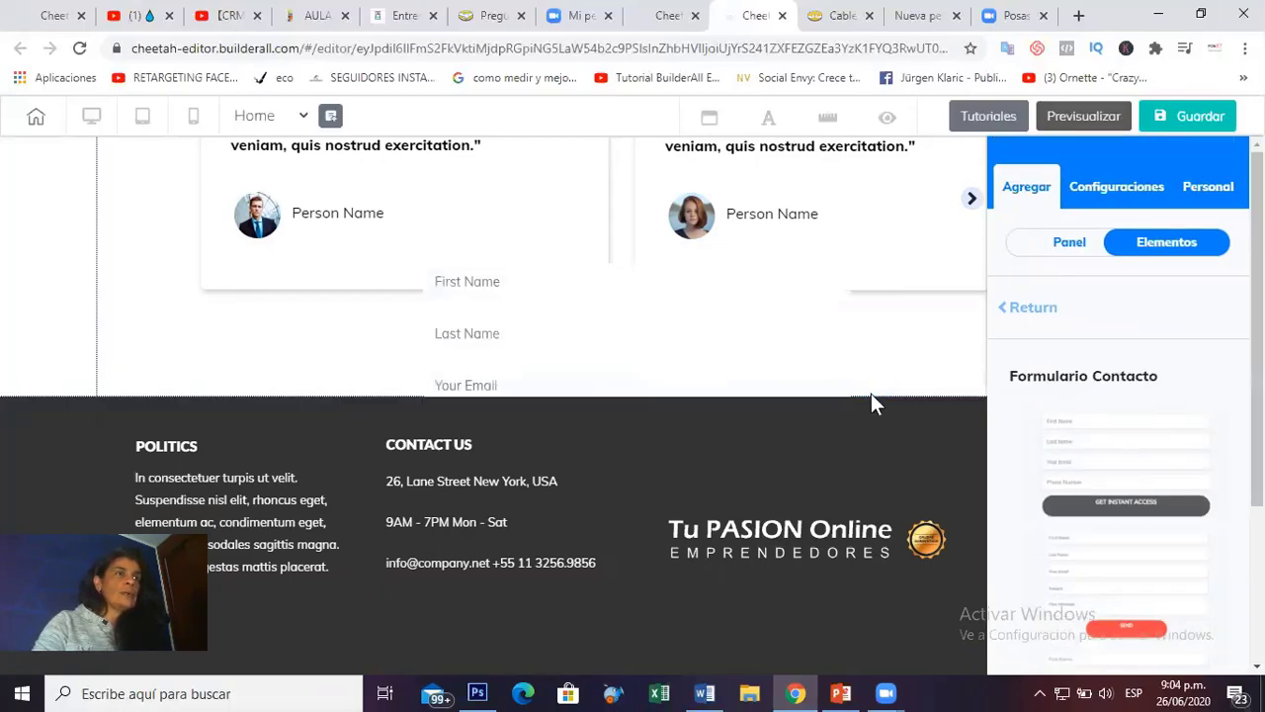
Move the contact form over the left testimonial card, then delete it.
drag(604, 438, 602, 344)
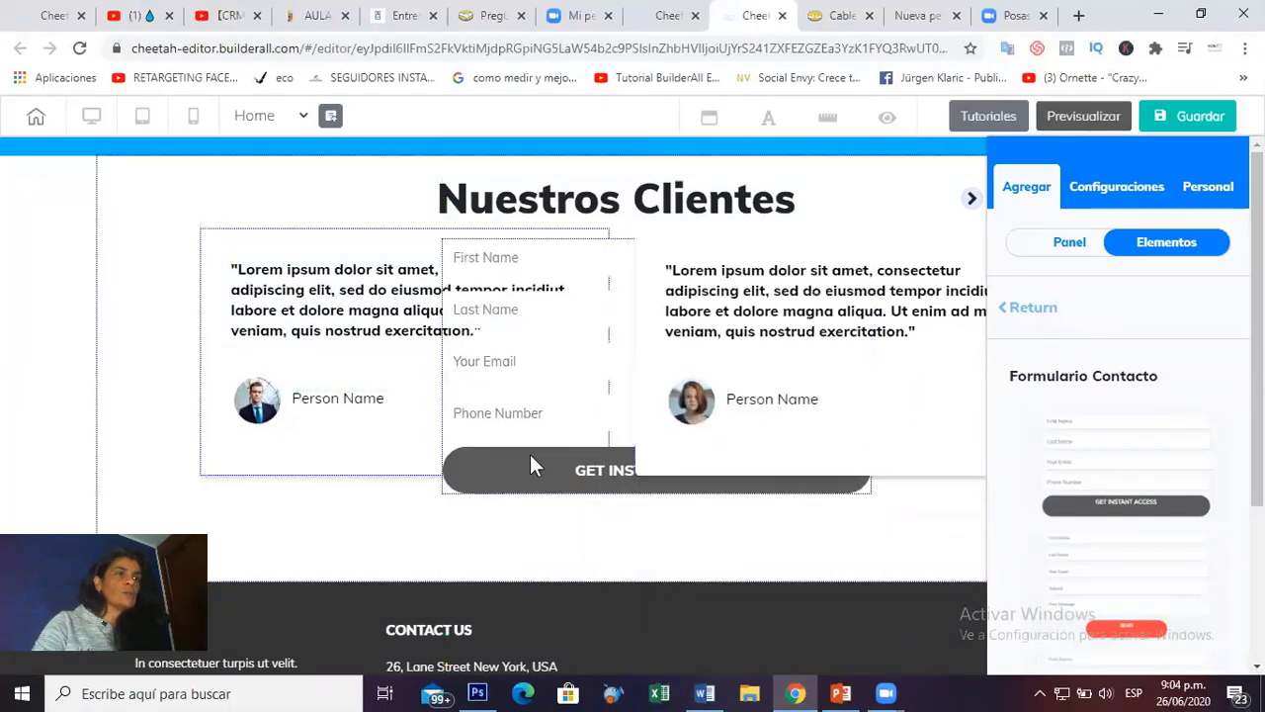
drag(541, 385, 260, 429)
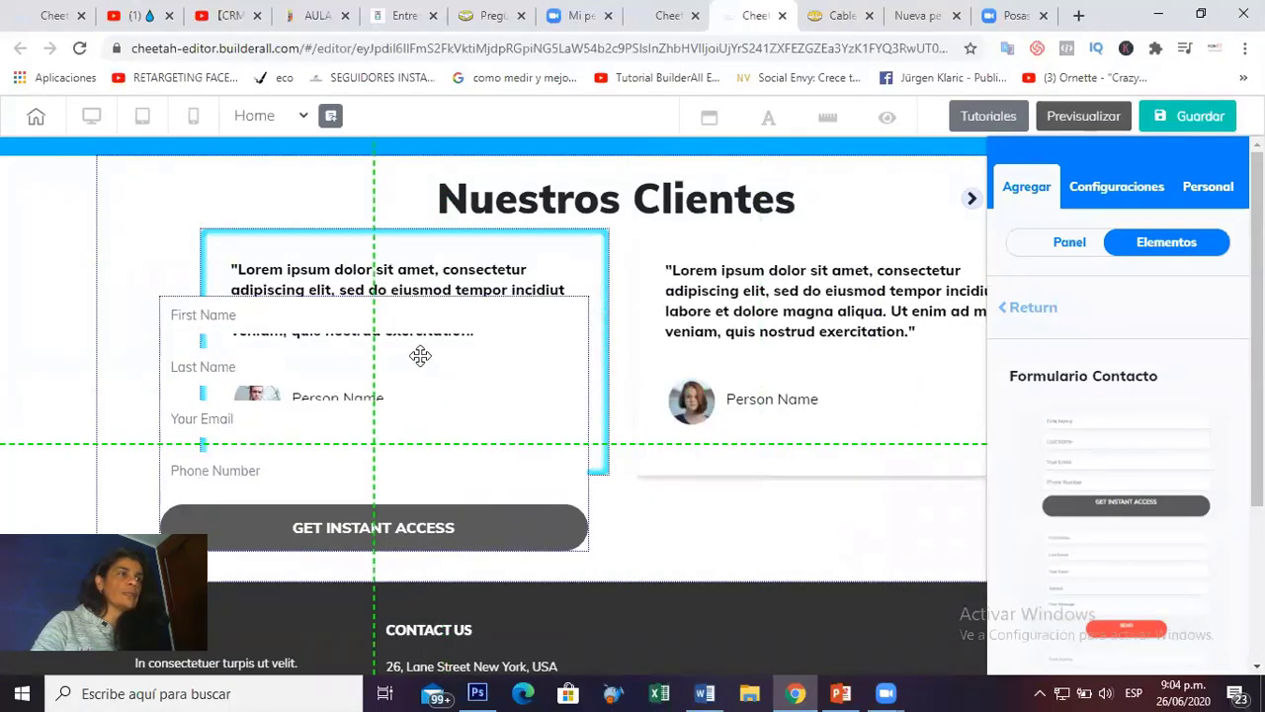
click(533, 341)
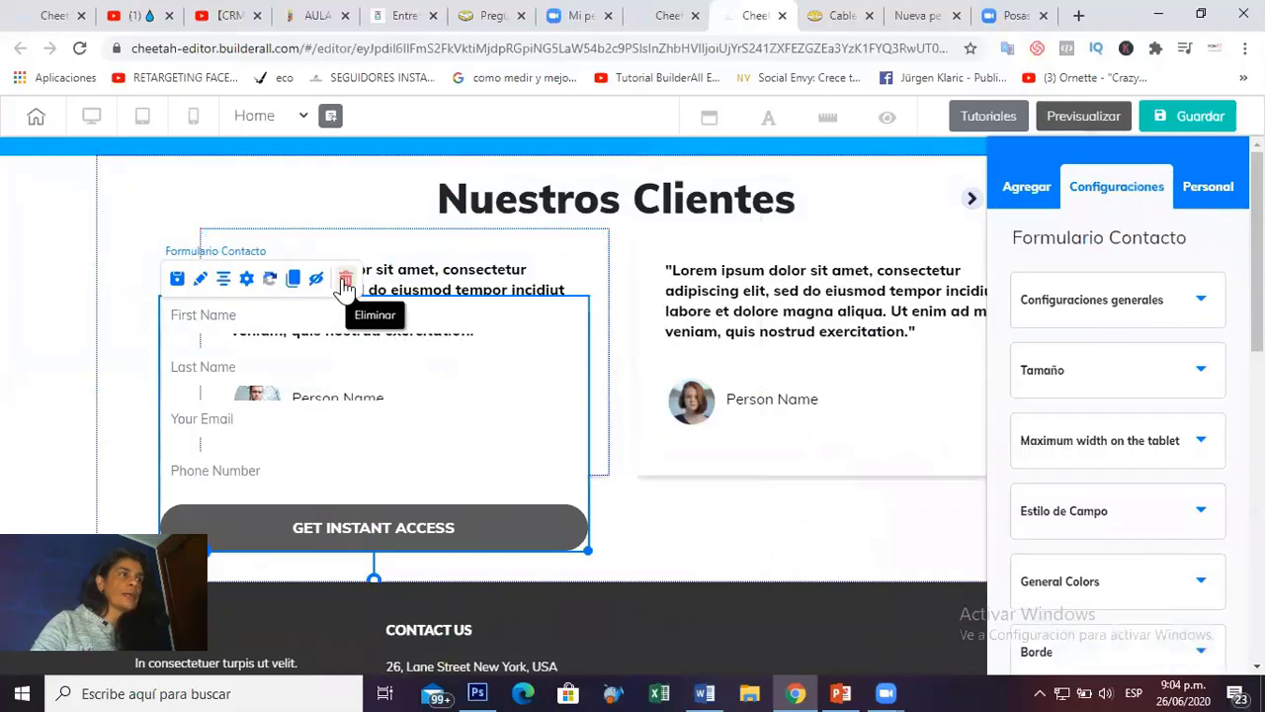
key(Delete)
click(728, 421)
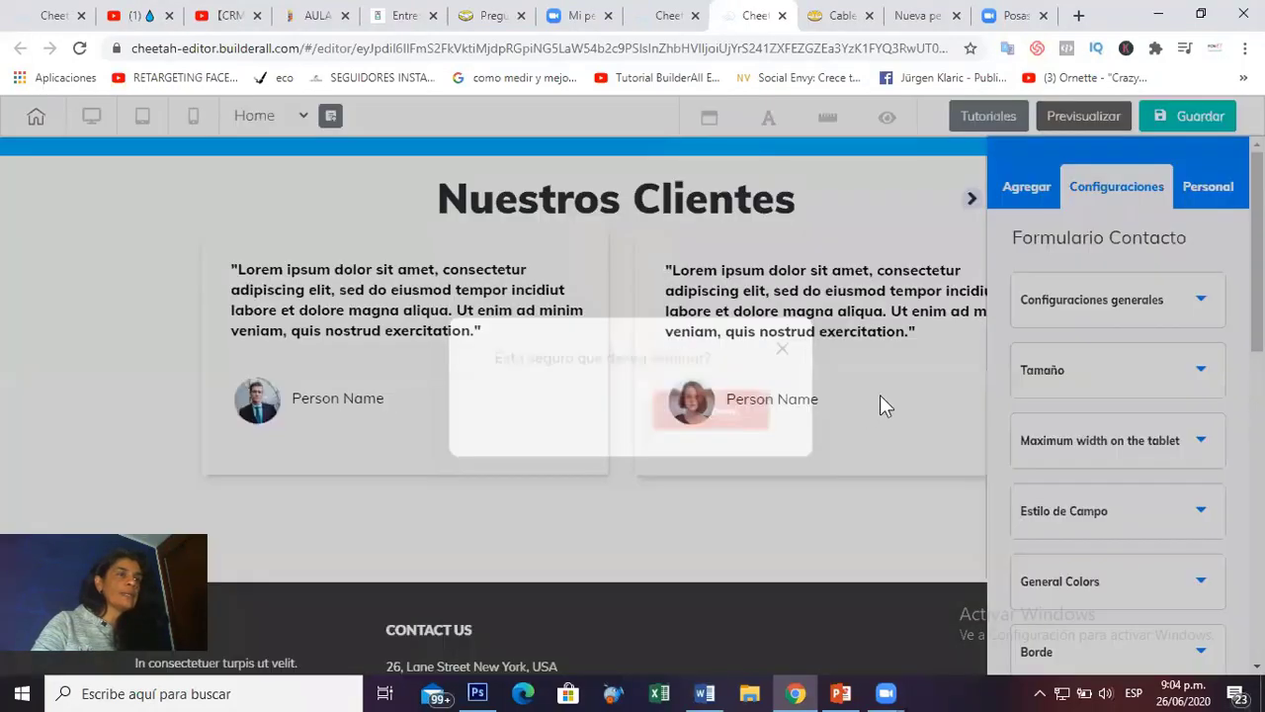
click(1073, 244)
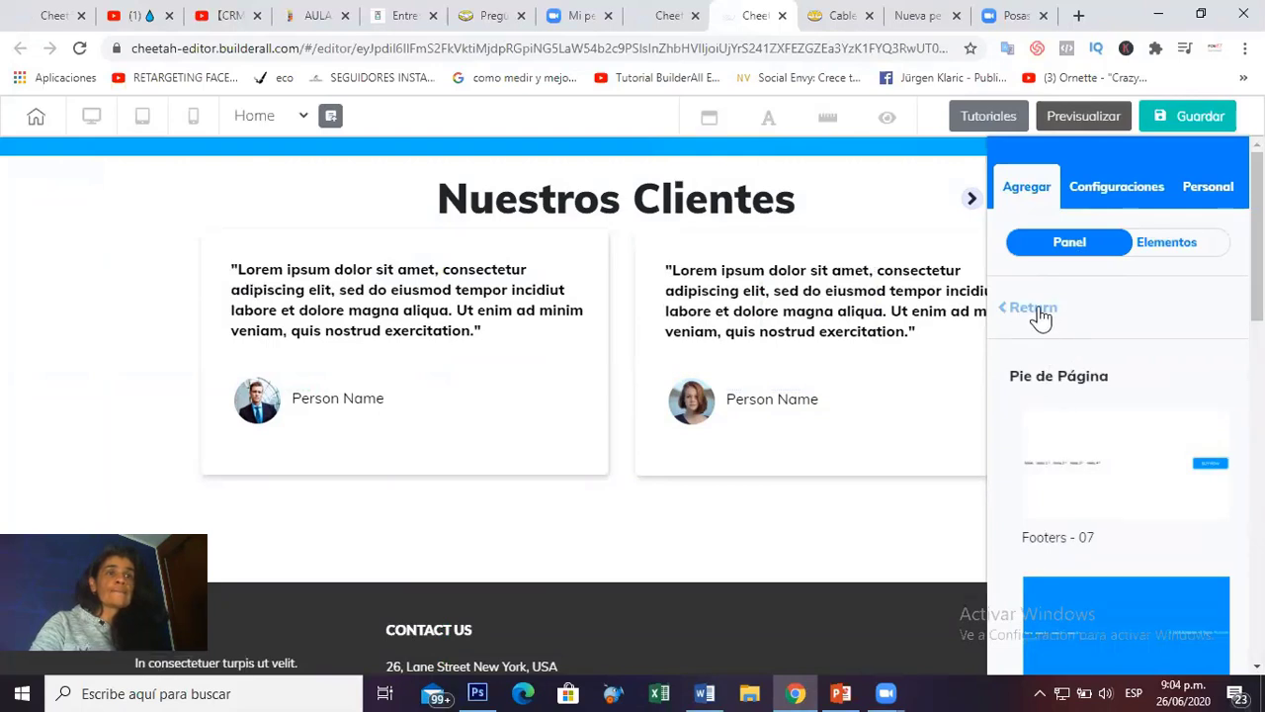
Add a blank section (Panel en blanco) above the footer.
click(1037, 307)
click(1098, 360)
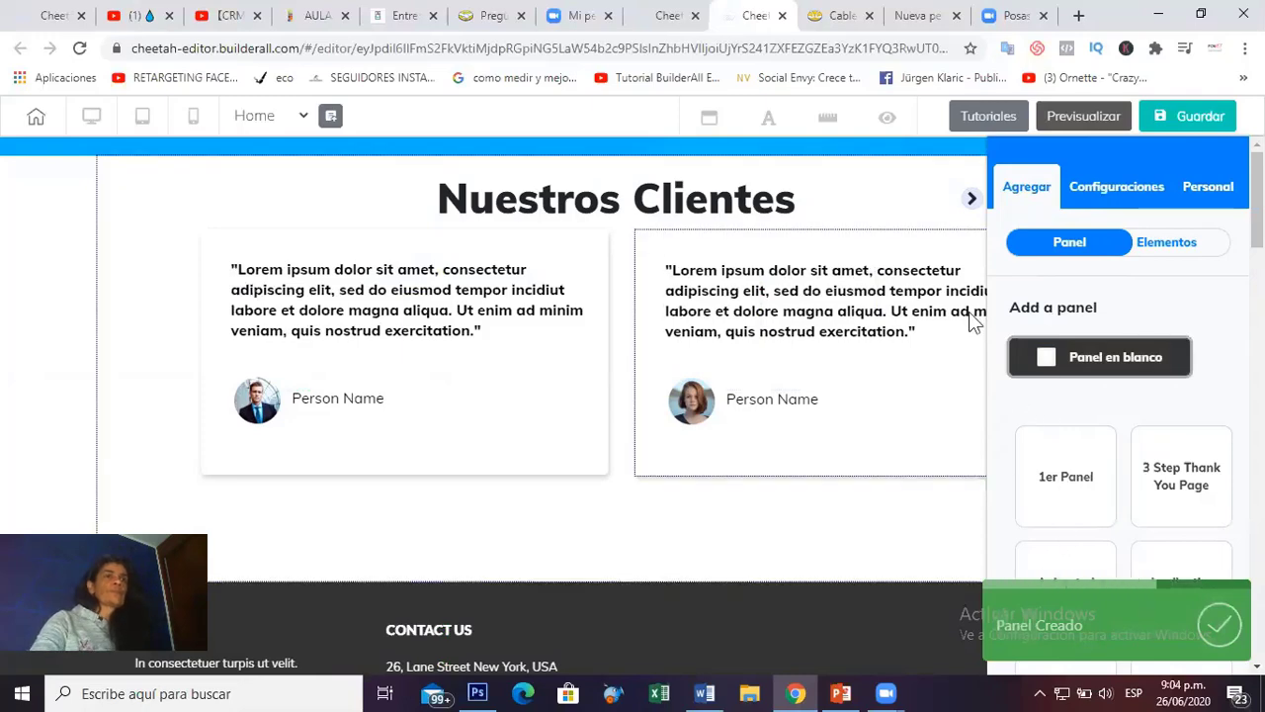
click(974, 203)
scroll(727, 523, down, 5)
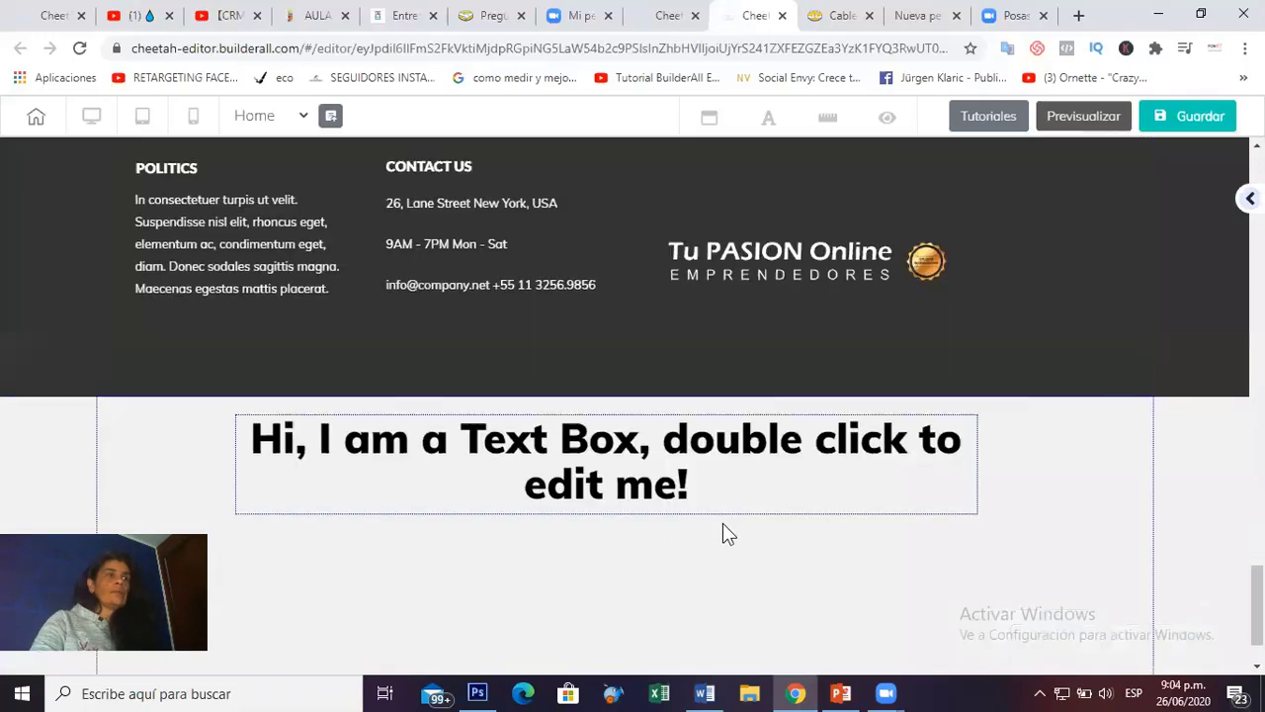
click(410, 369)
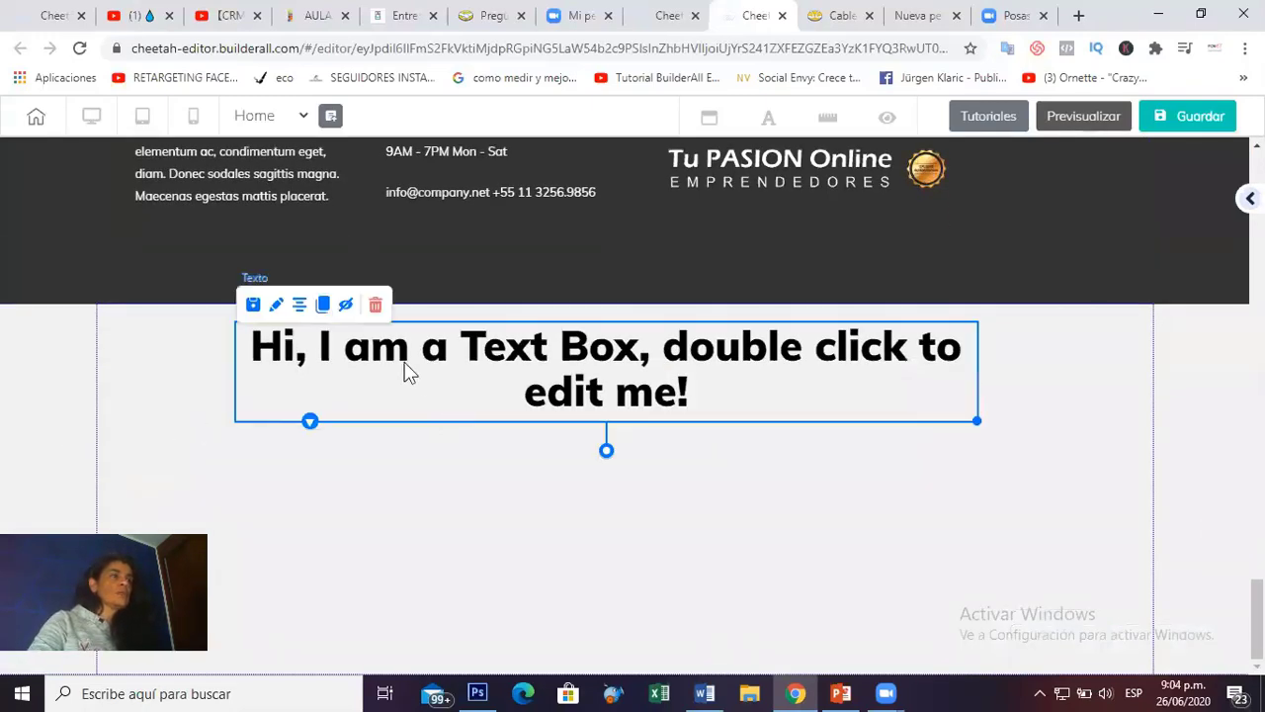
click(87, 375)
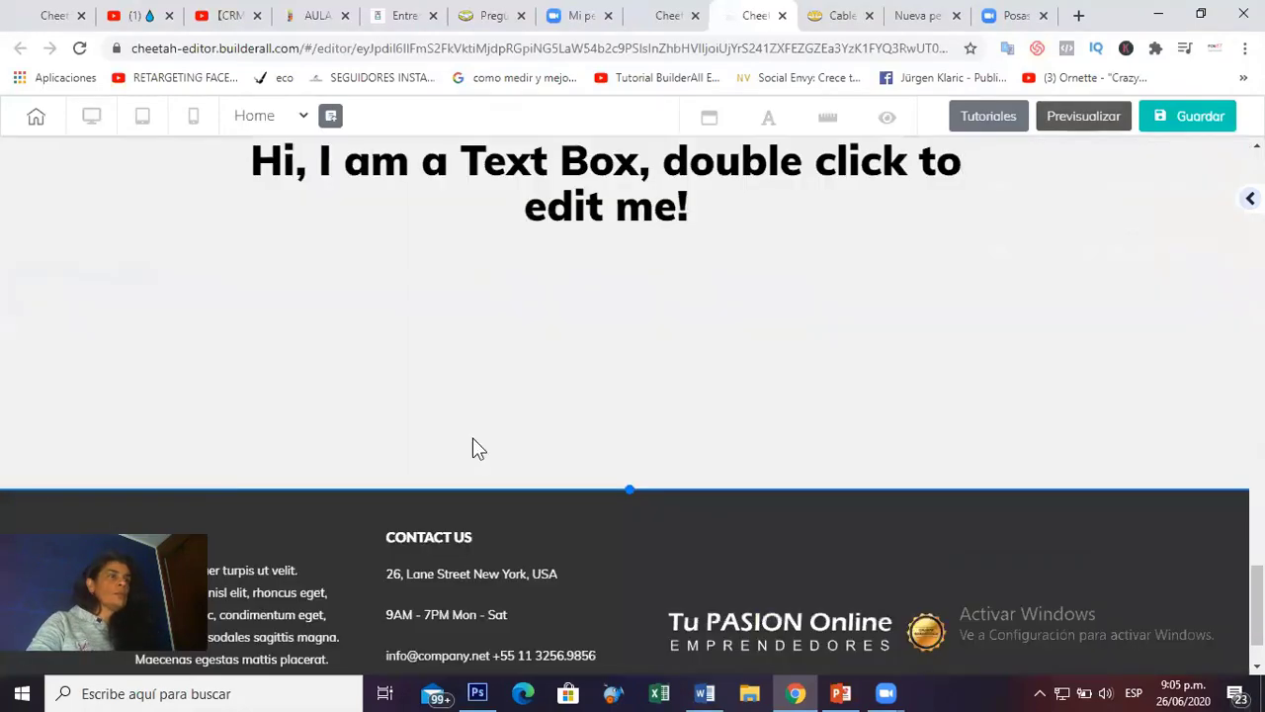
Replace the new section's placeholder heading text with 'Contacto'.
scroll(473, 437, up, 2)
click(470, 363)
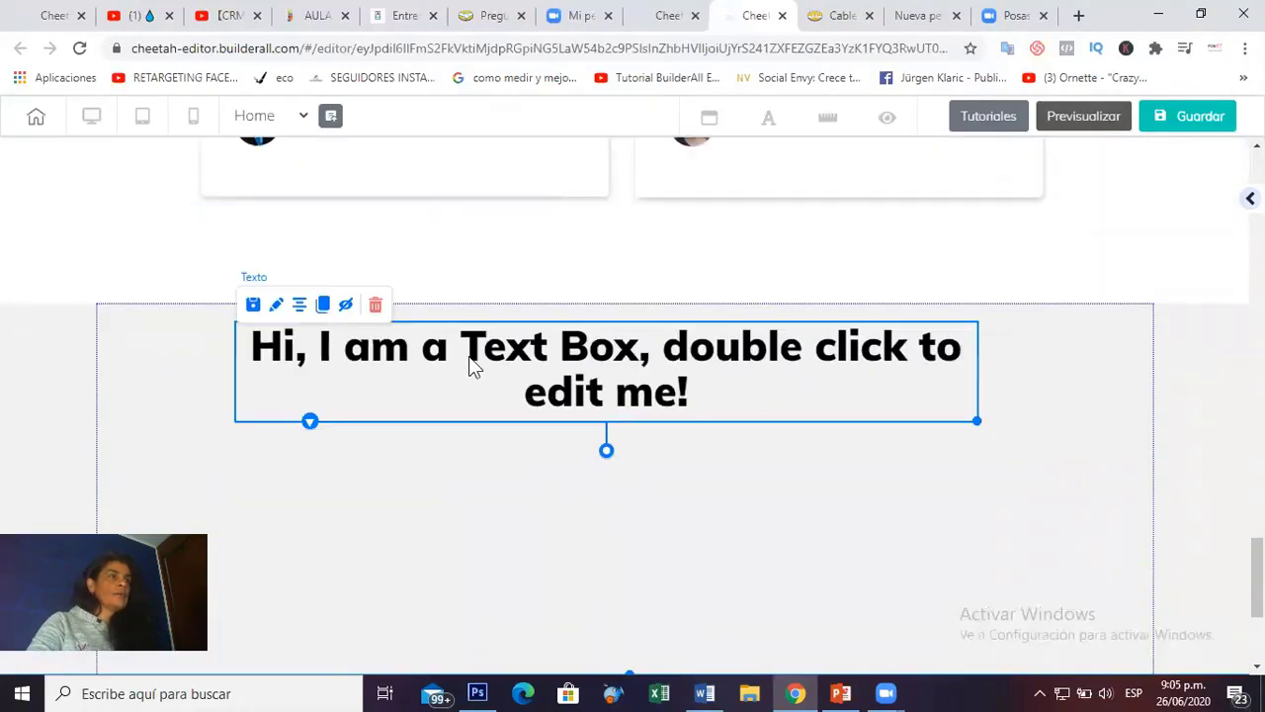
double_click(273, 358)
drag(267, 354, 686, 429)
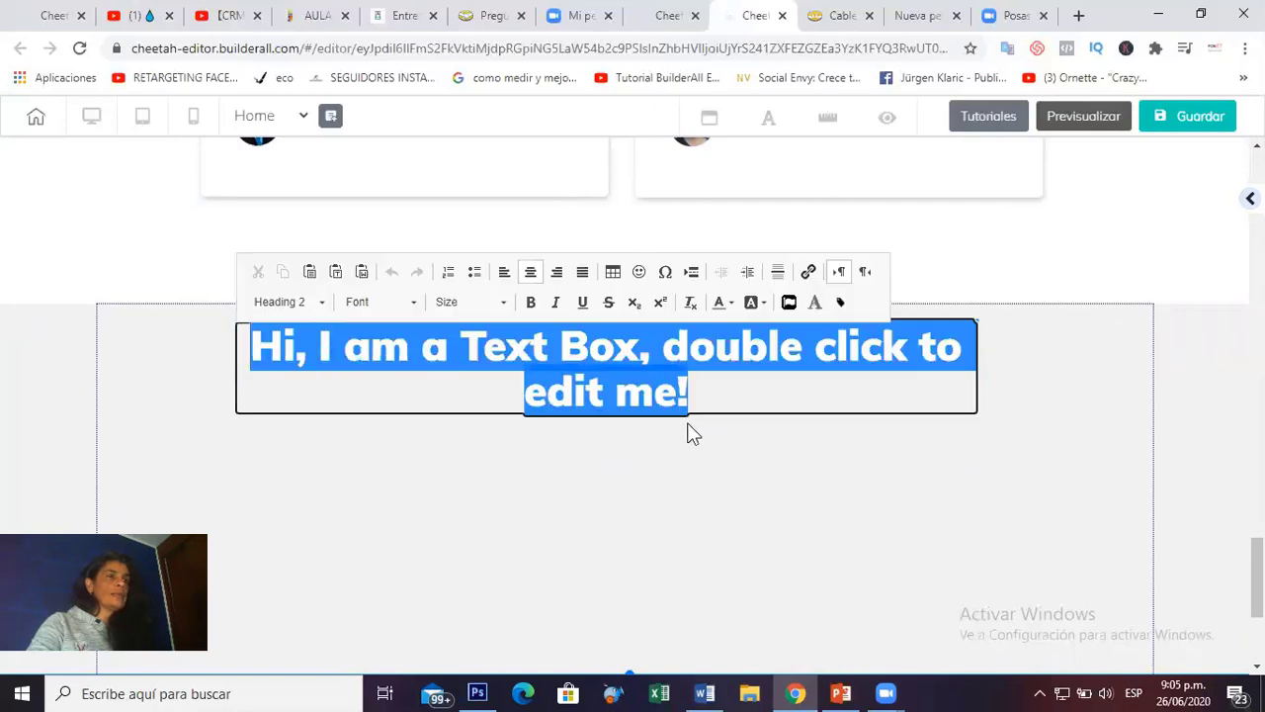
text(Contacto)
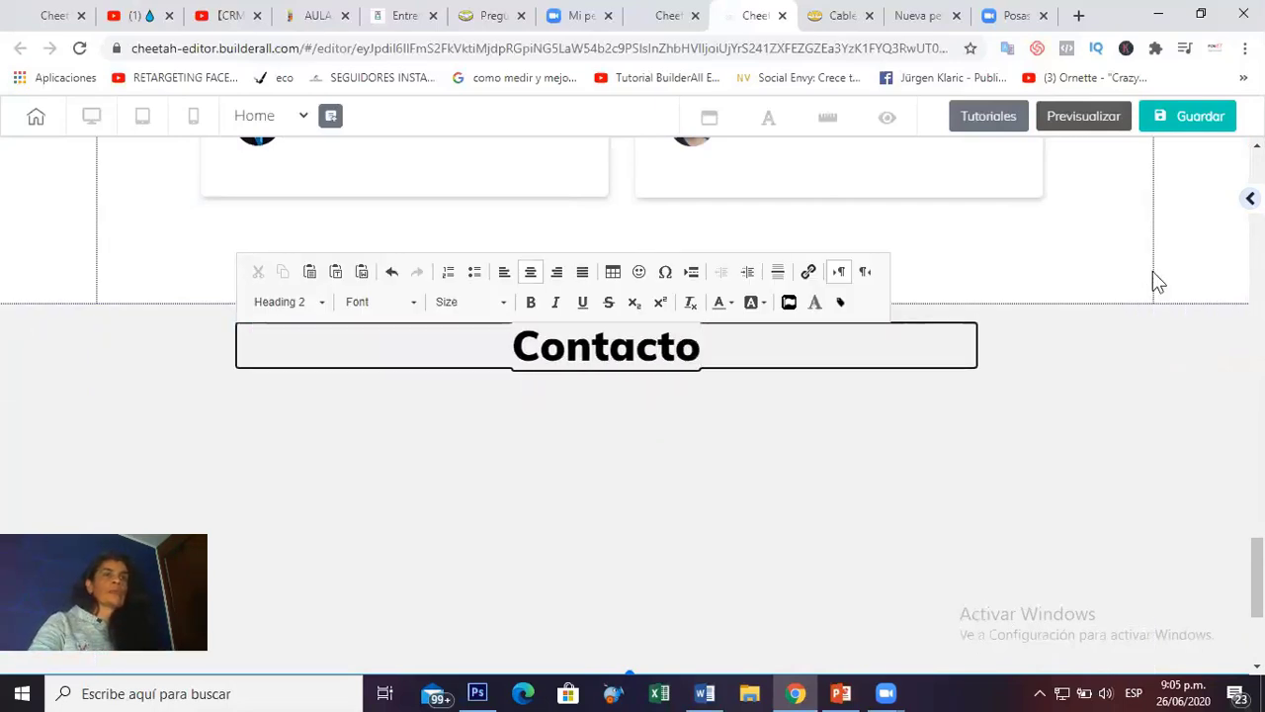
click(1127, 358)
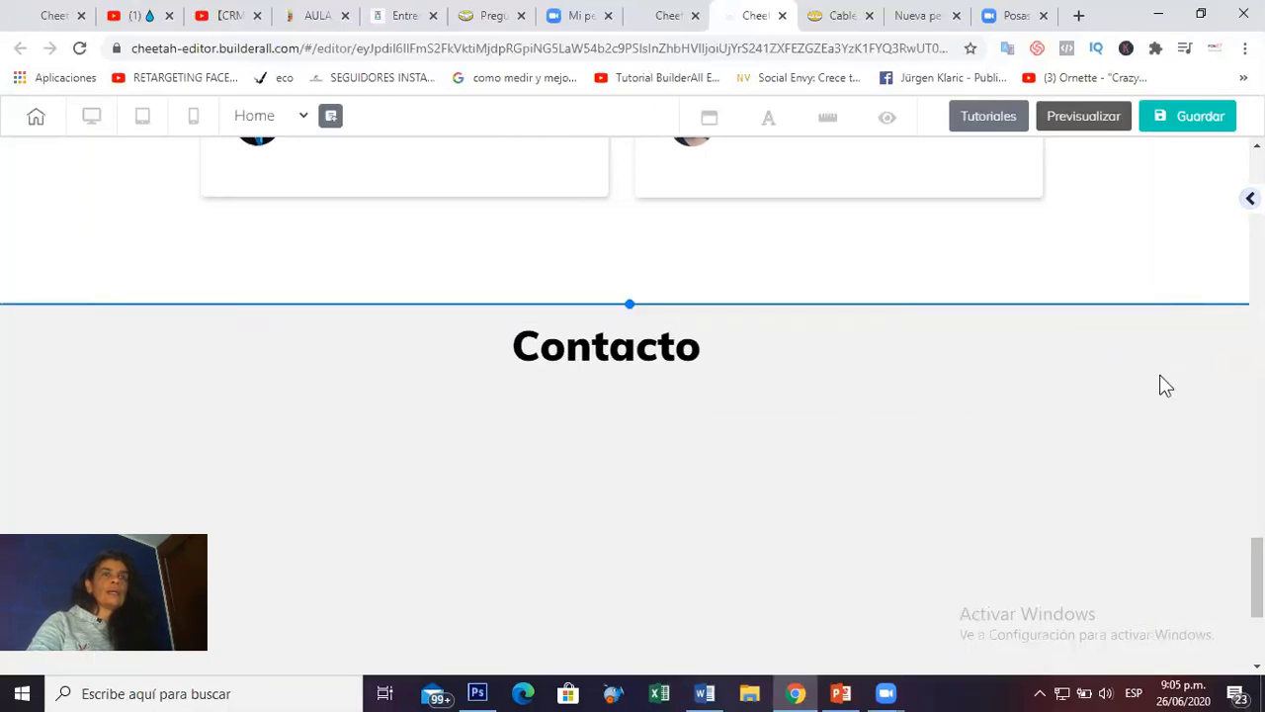
Place a contact form under the Contacto heading, widen it and centre it in the section.
drag(1115, 479, 550, 525)
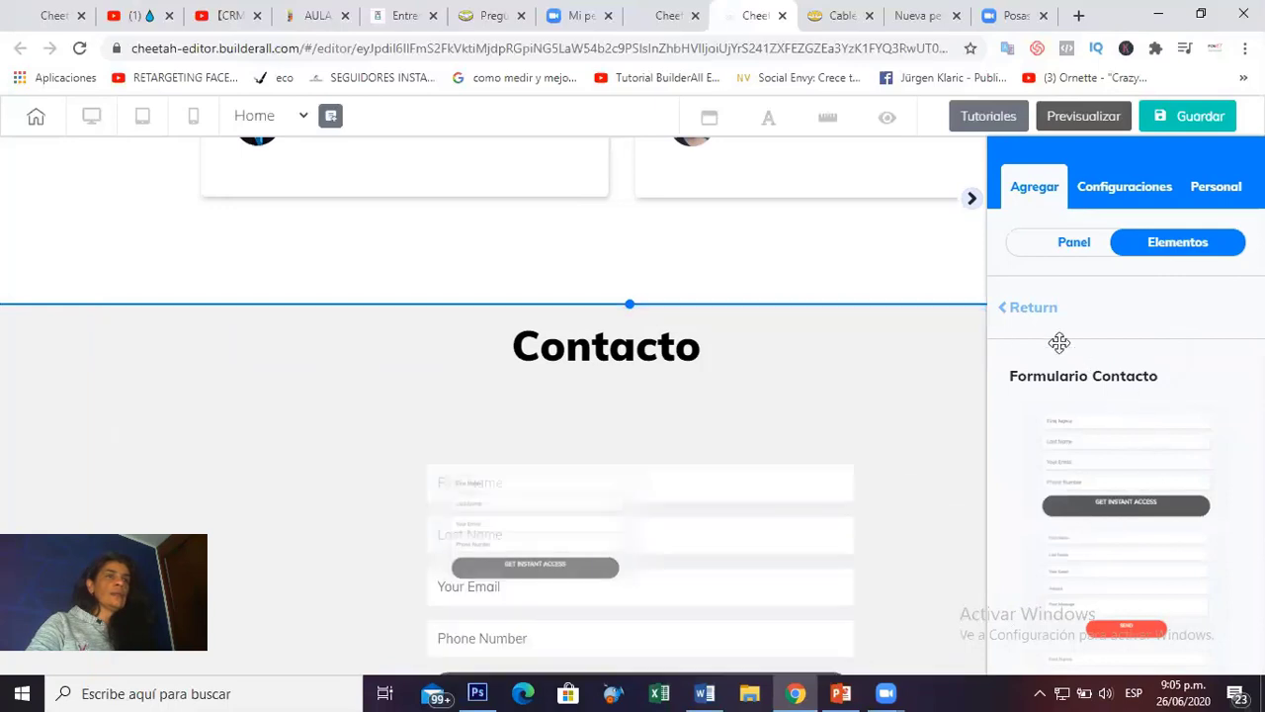
click(1013, 240)
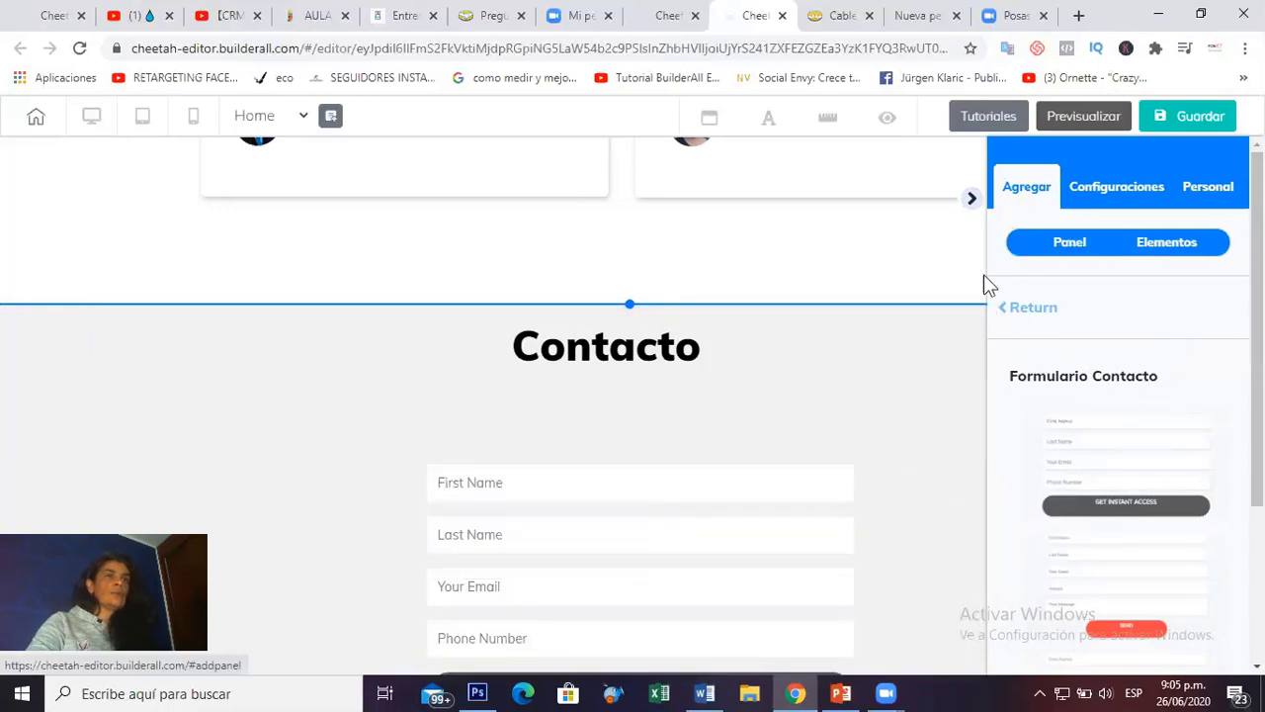
click(806, 413)
drag(721, 538, 991, 462)
scroll(827, 474, down, 2)
drag(912, 420, 836, 408)
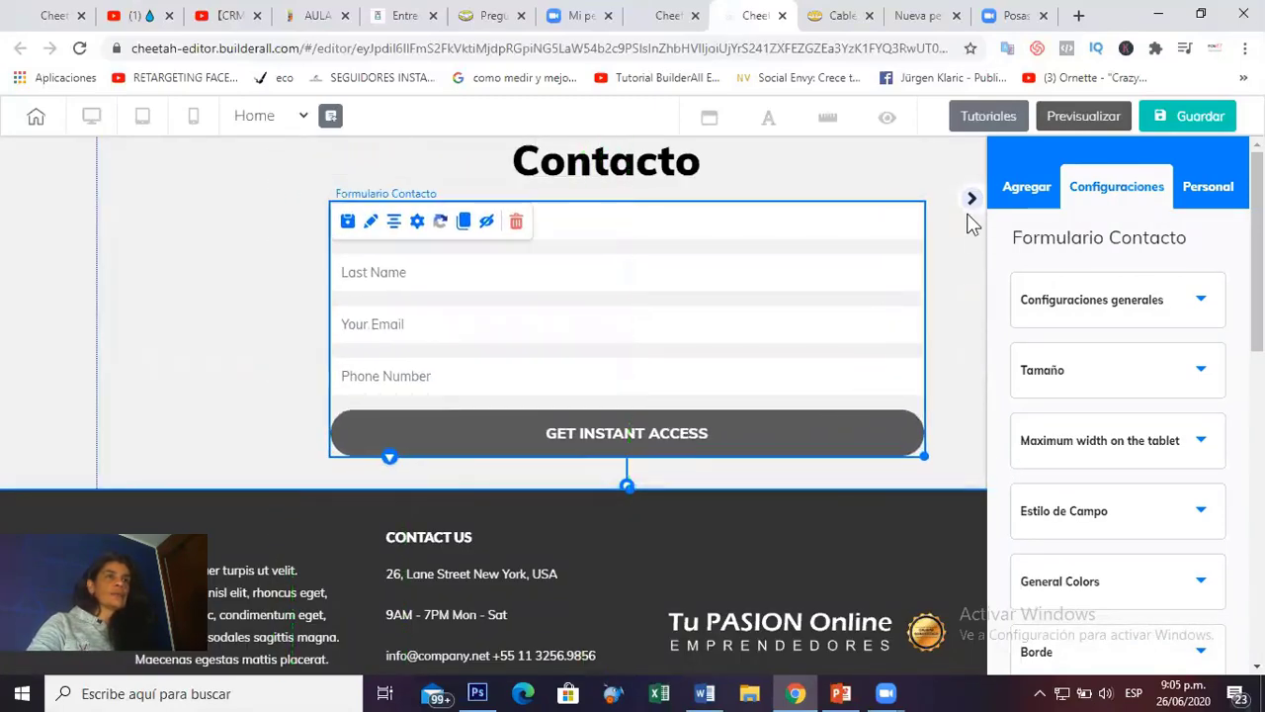
click(687, 394)
drag(678, 372, 736, 401)
scroll(735, 401, up, 7)
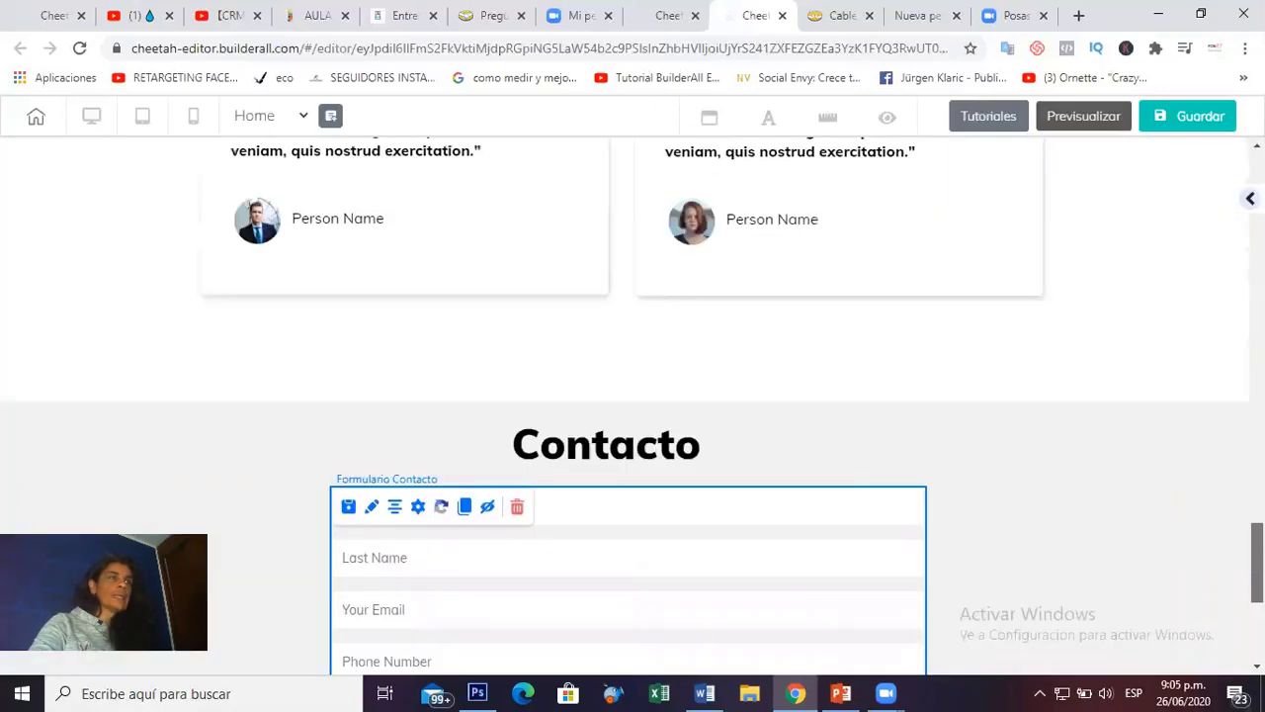
scroll(390, 543, down, 7)
scroll(389, 542, up, 3)
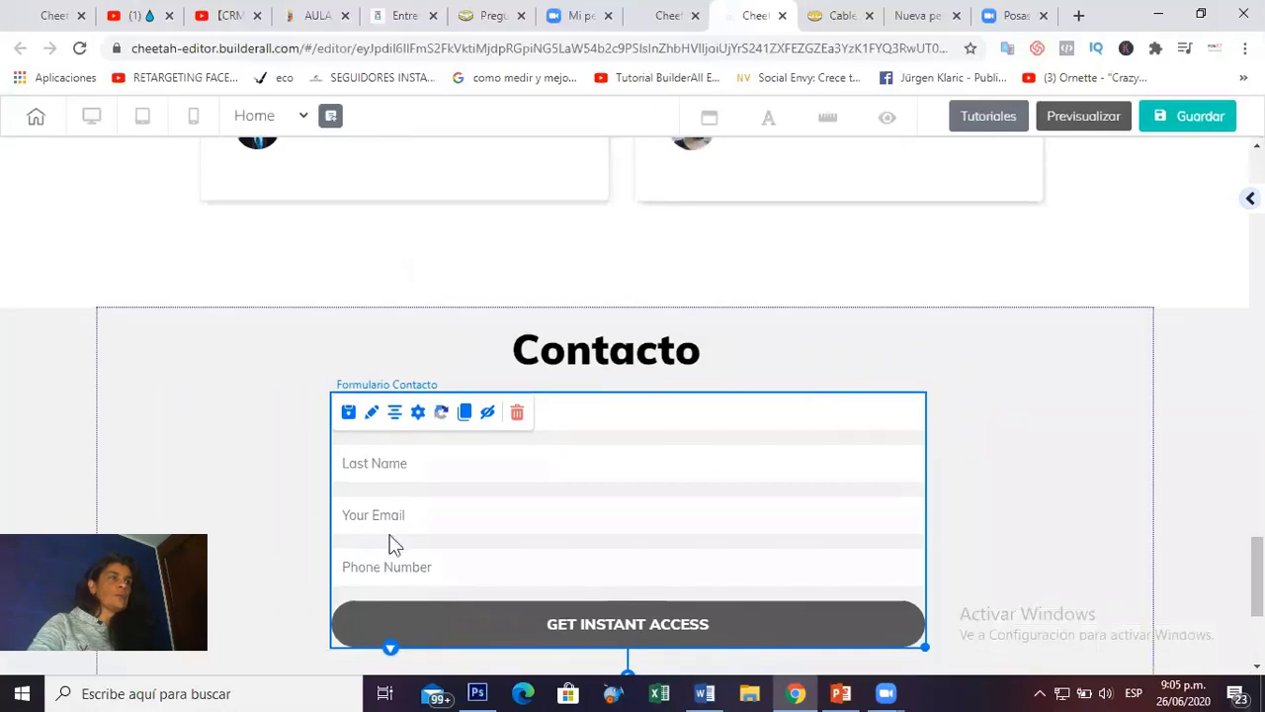
Enter the recipient e-mail address and set the form subject to 'Asunto'.
click(419, 415)
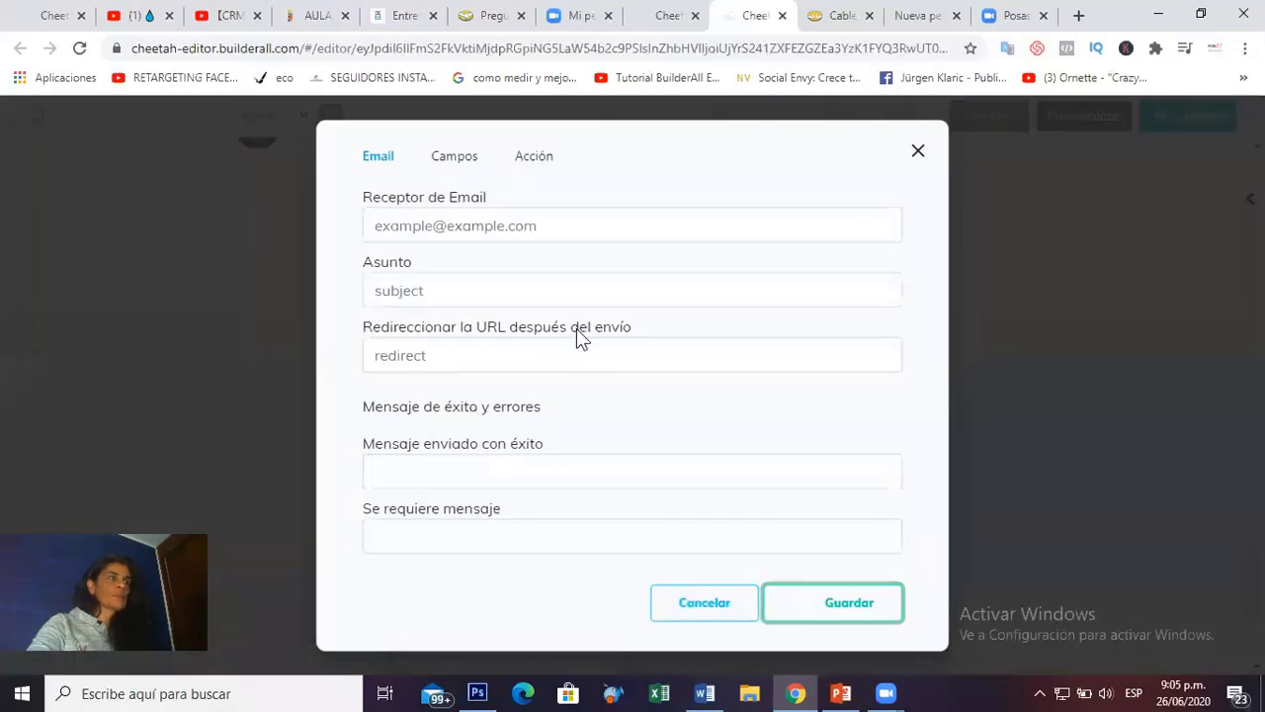
click(462, 234)
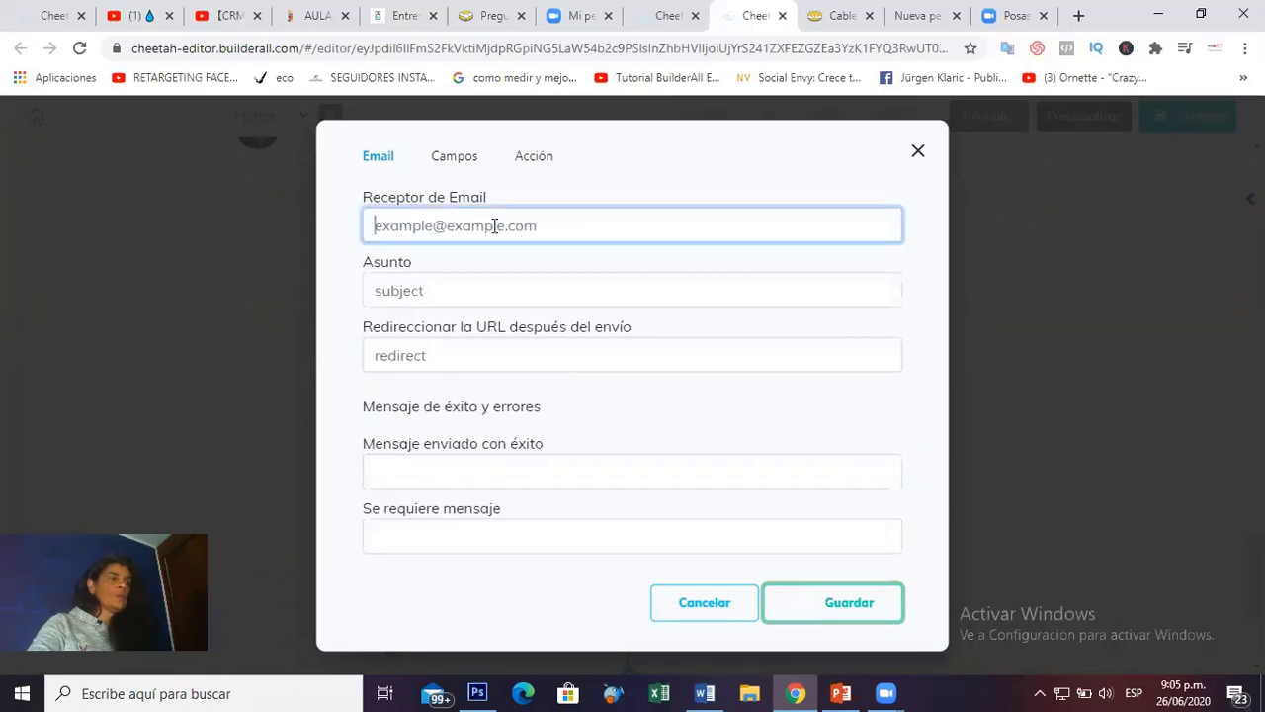
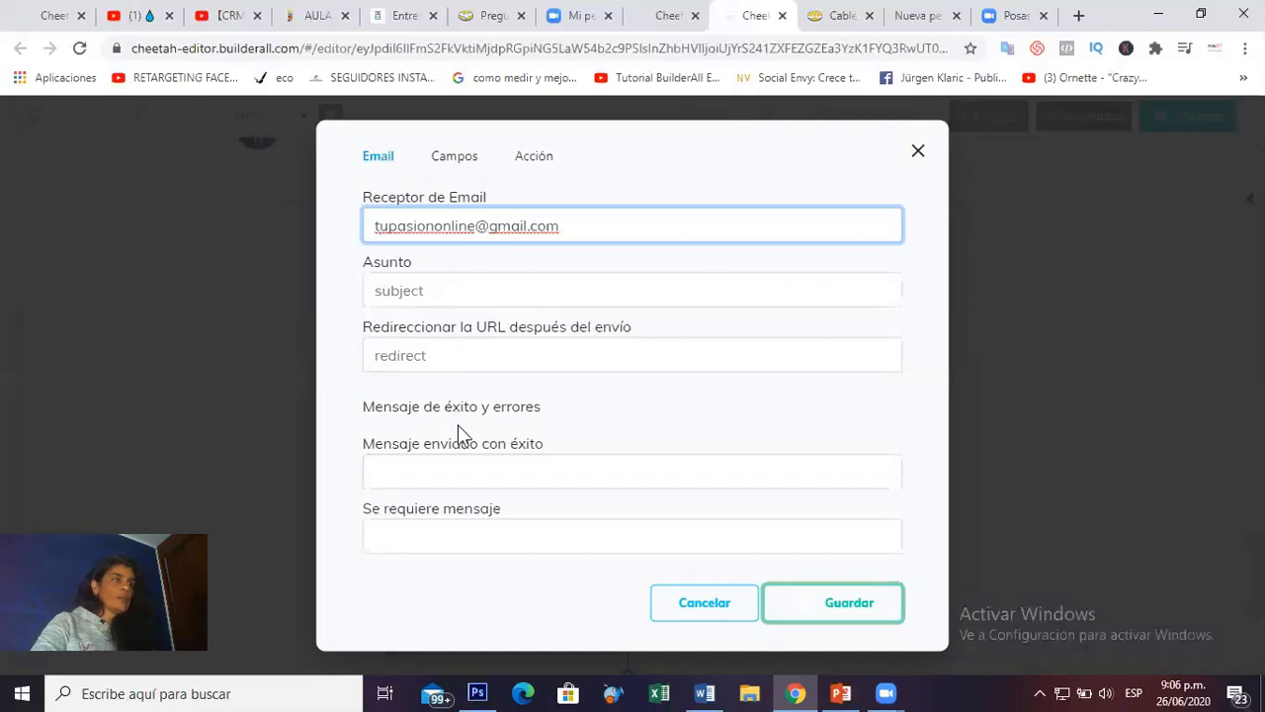
key(Tab)
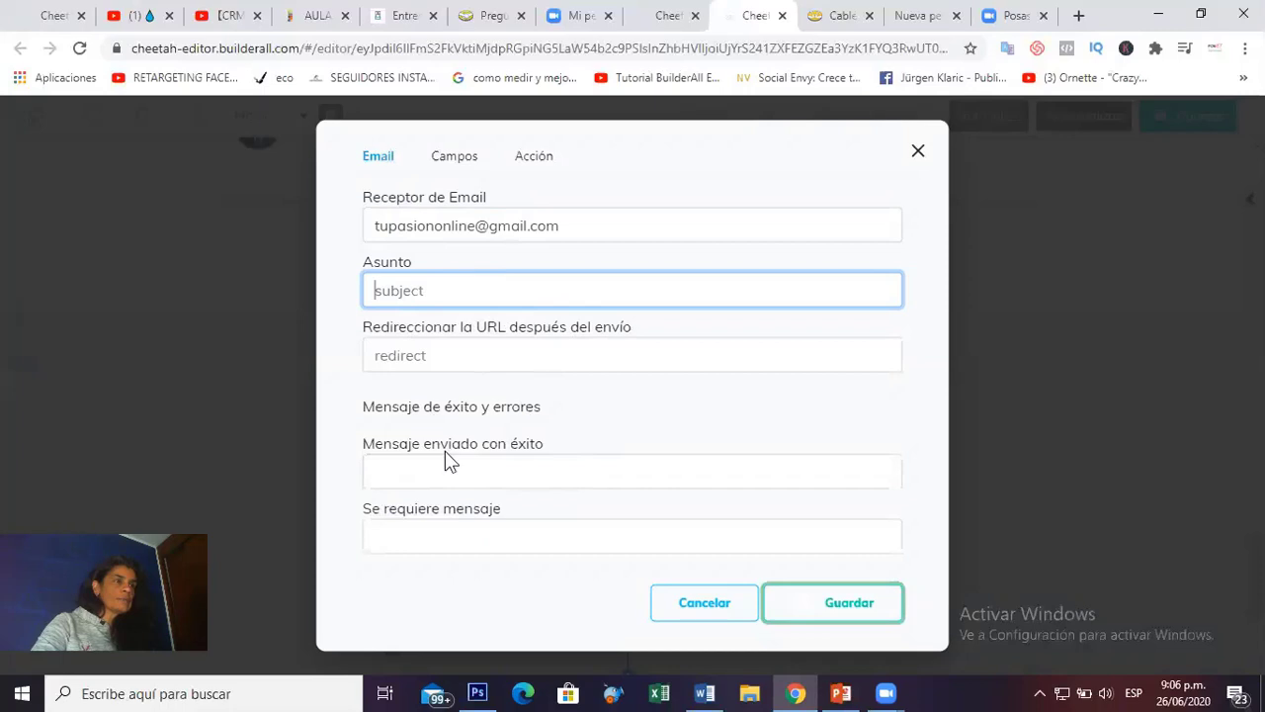
text(A)
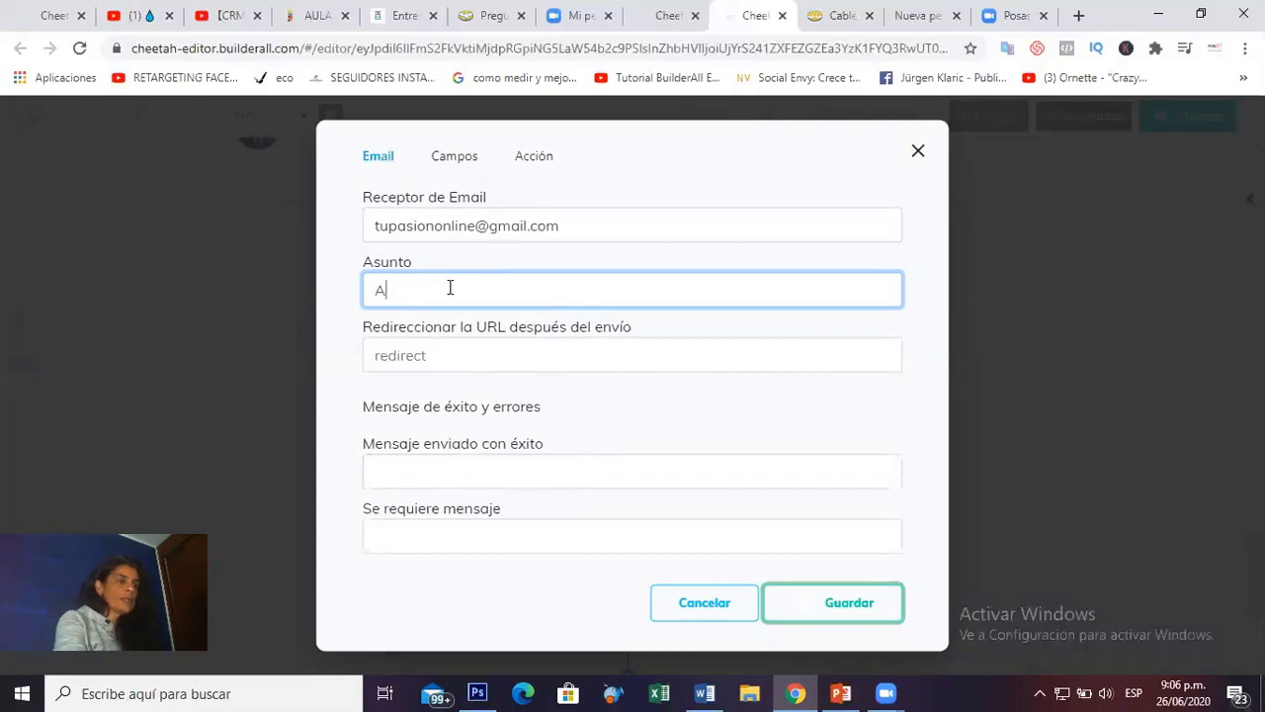
text(sun)
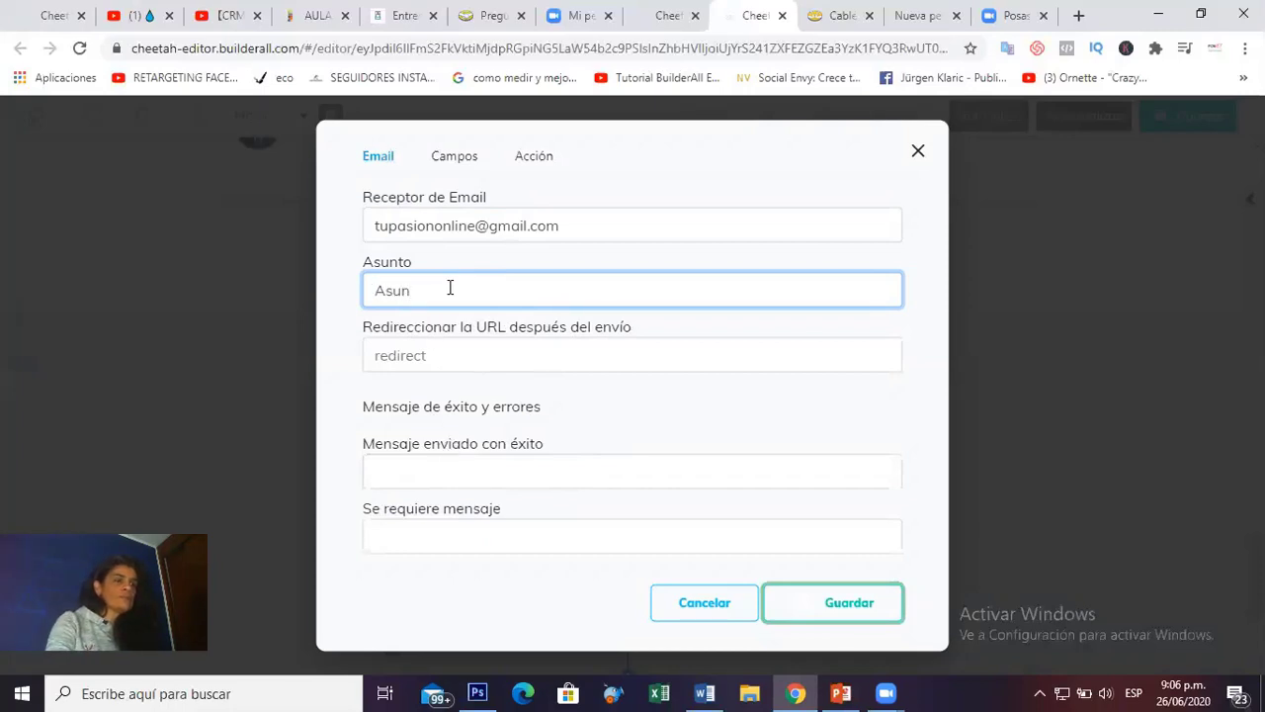
text(to)
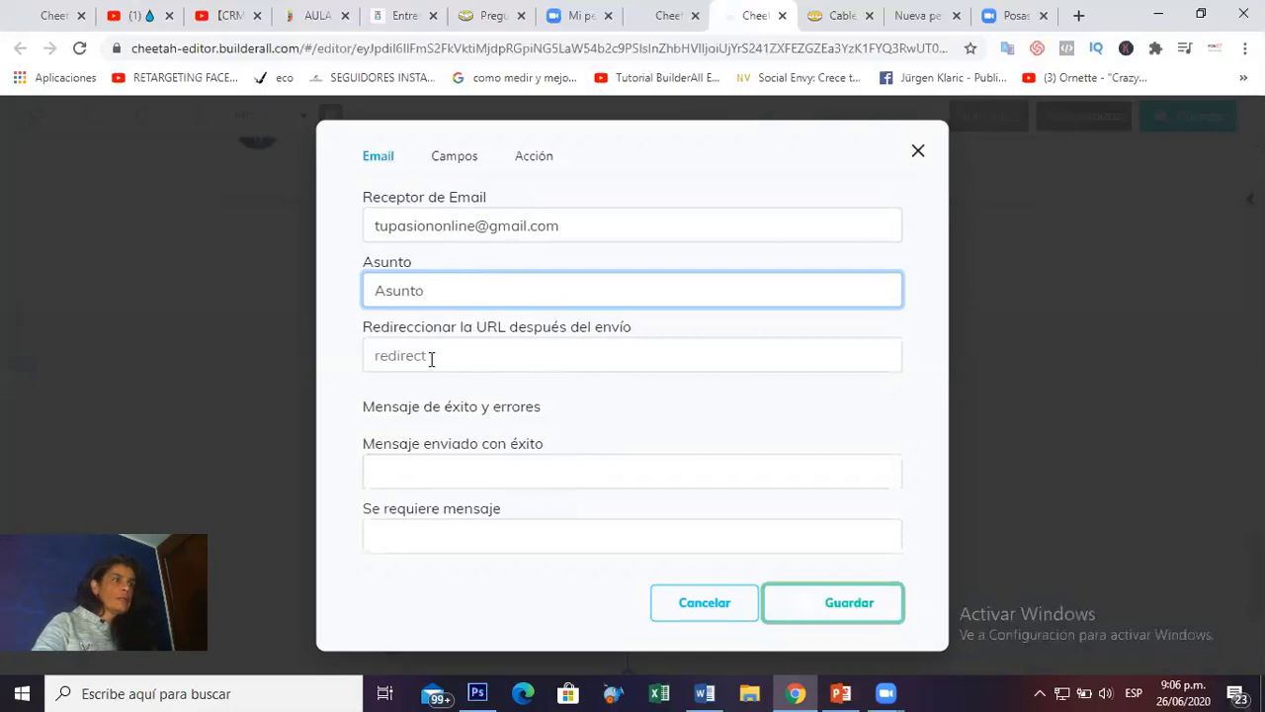
click(431, 359)
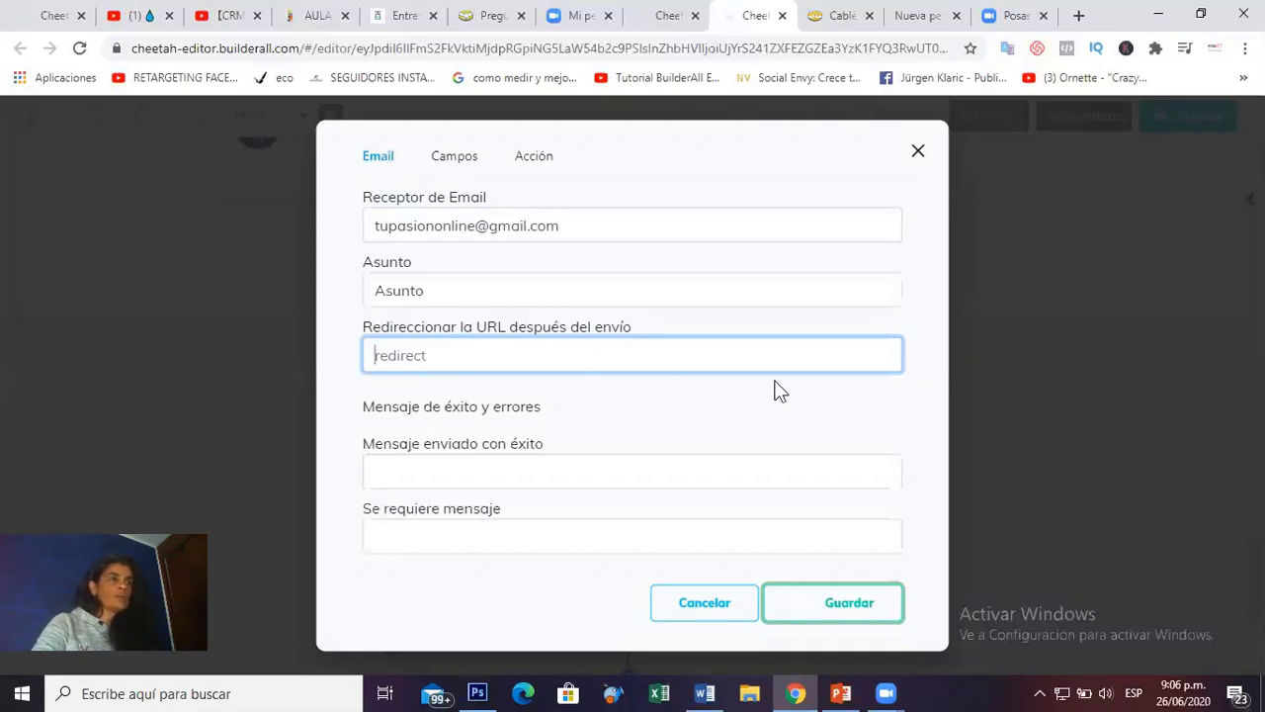
Relabel the First Name and Last Name fields to Nombre and Apellido.
click(455, 170)
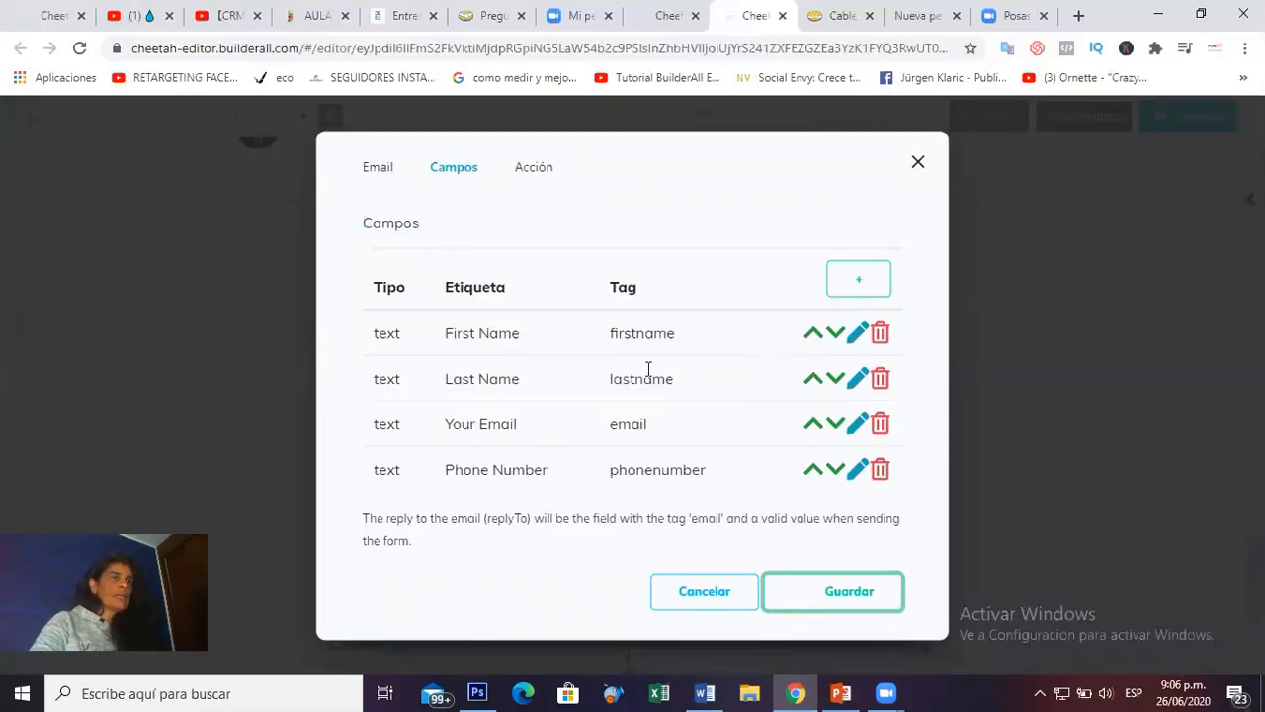
click(858, 339)
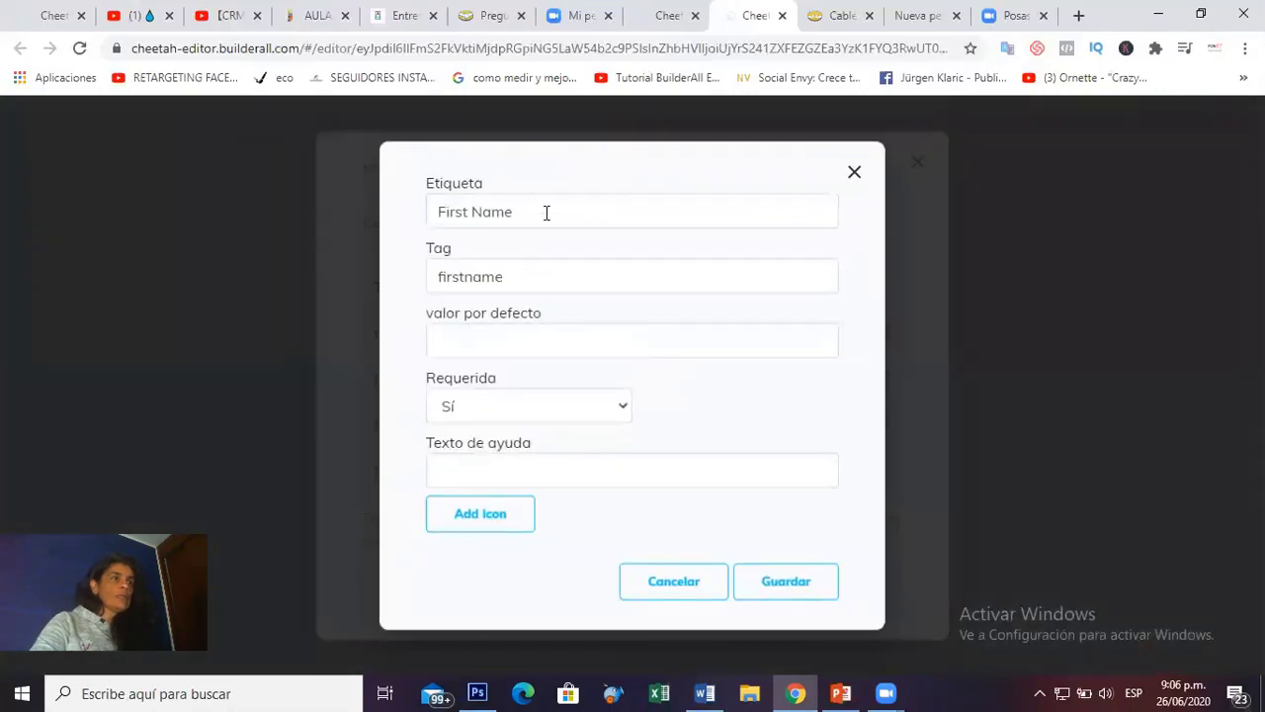
double_click(492, 211)
drag(461, 221, 426, 219)
text(Nm)
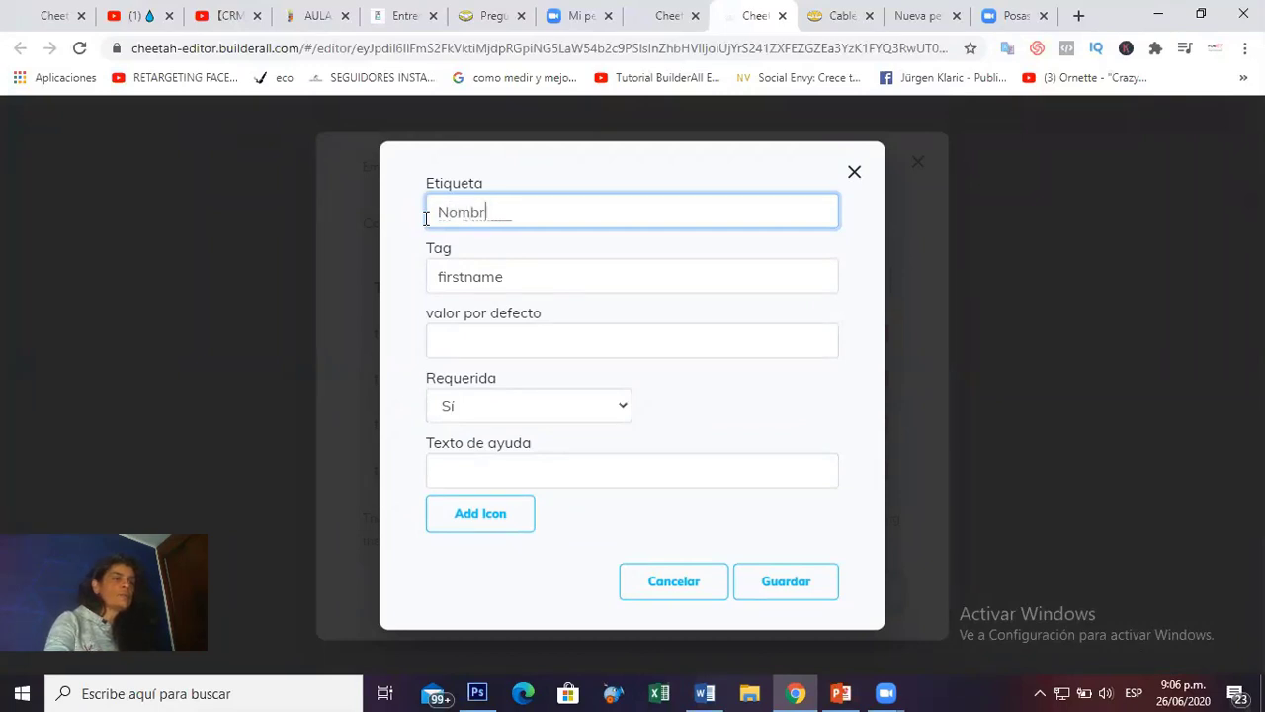
drag(524, 276, 427, 283)
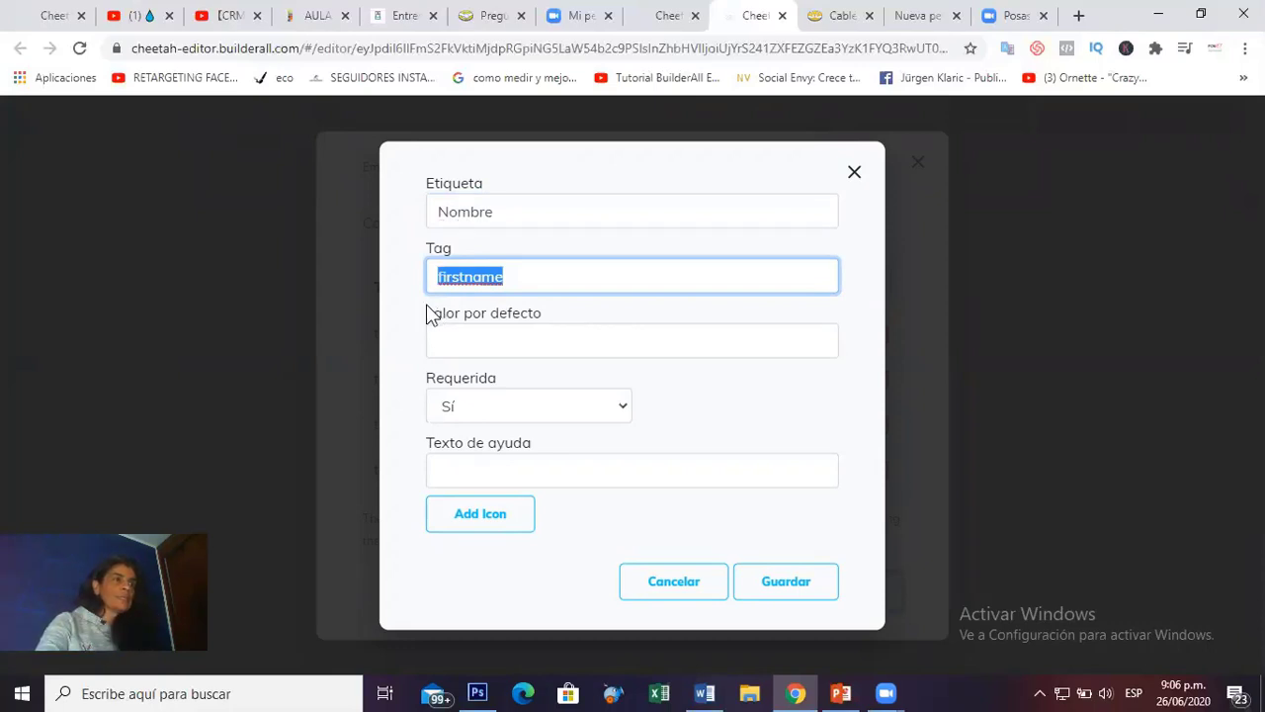
click(778, 593)
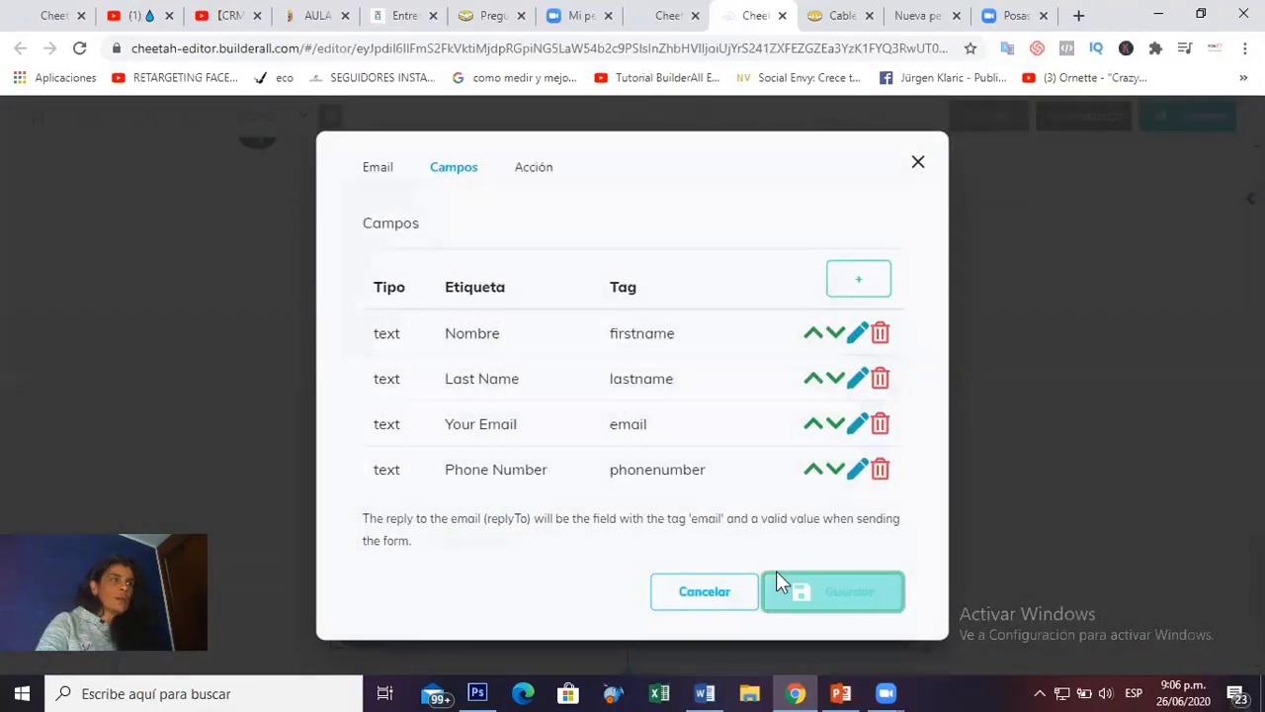
click(854, 379)
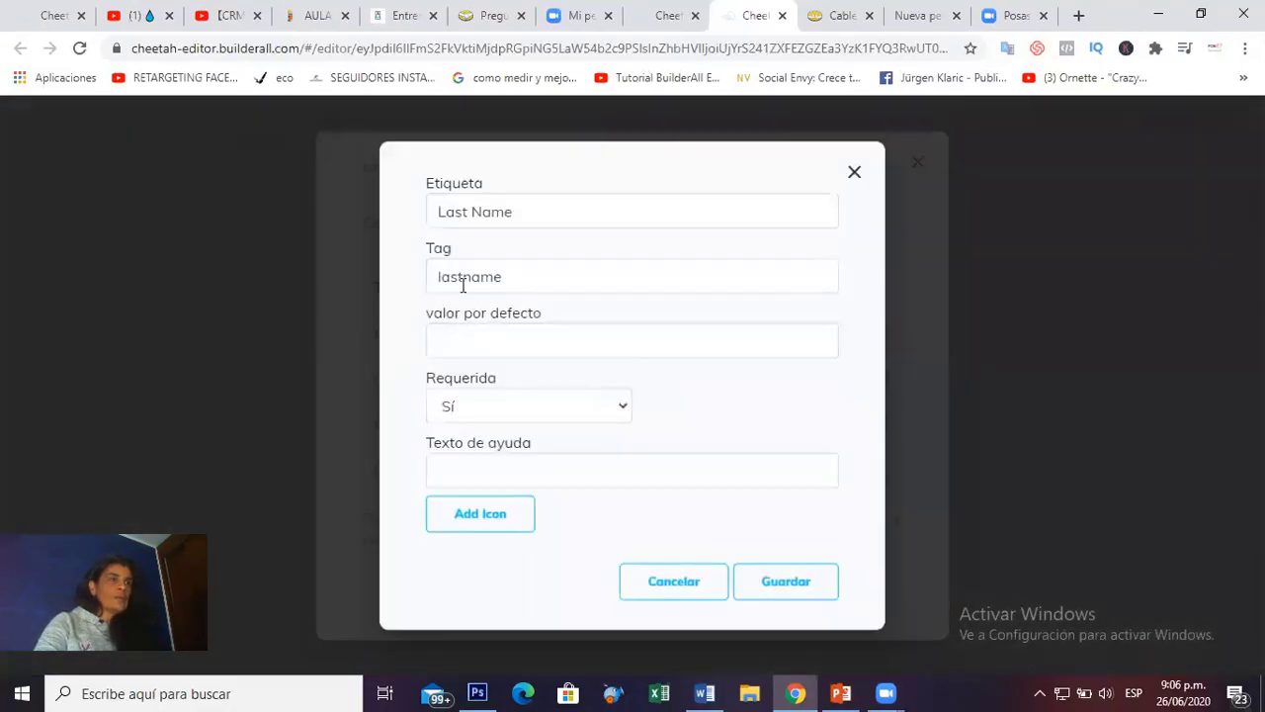
drag(540, 211, 431, 214)
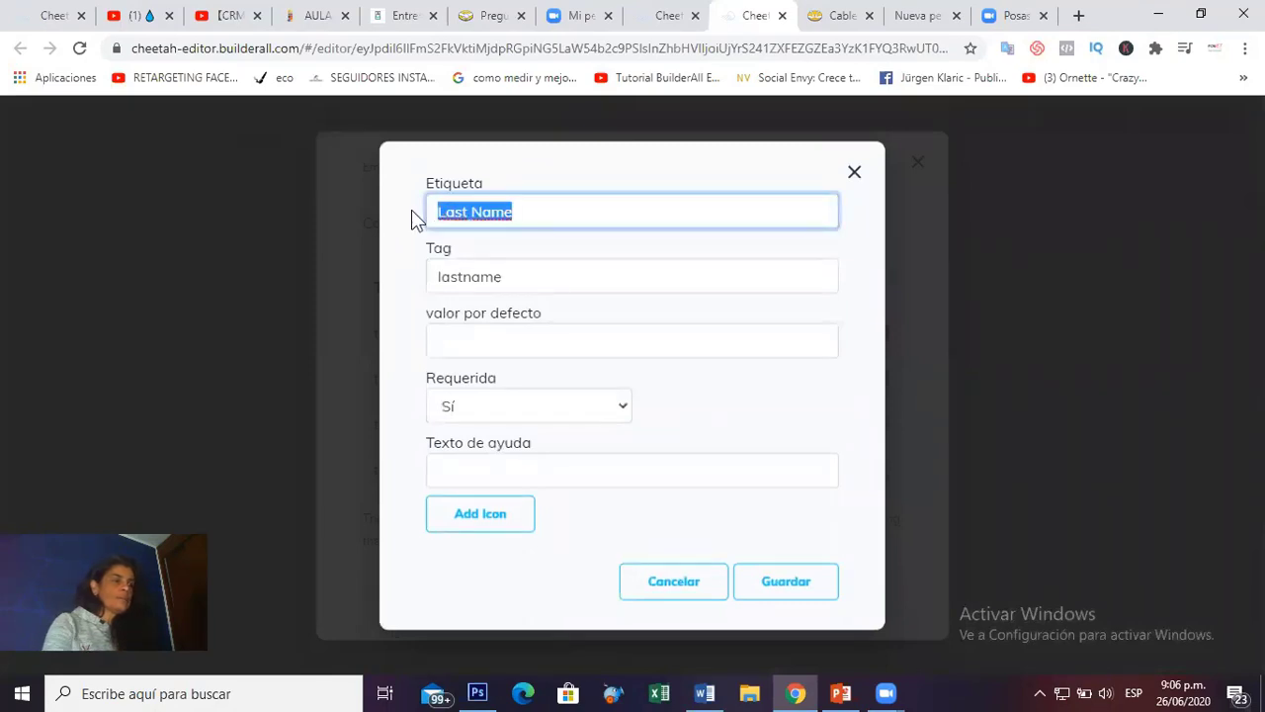
text(Apell)
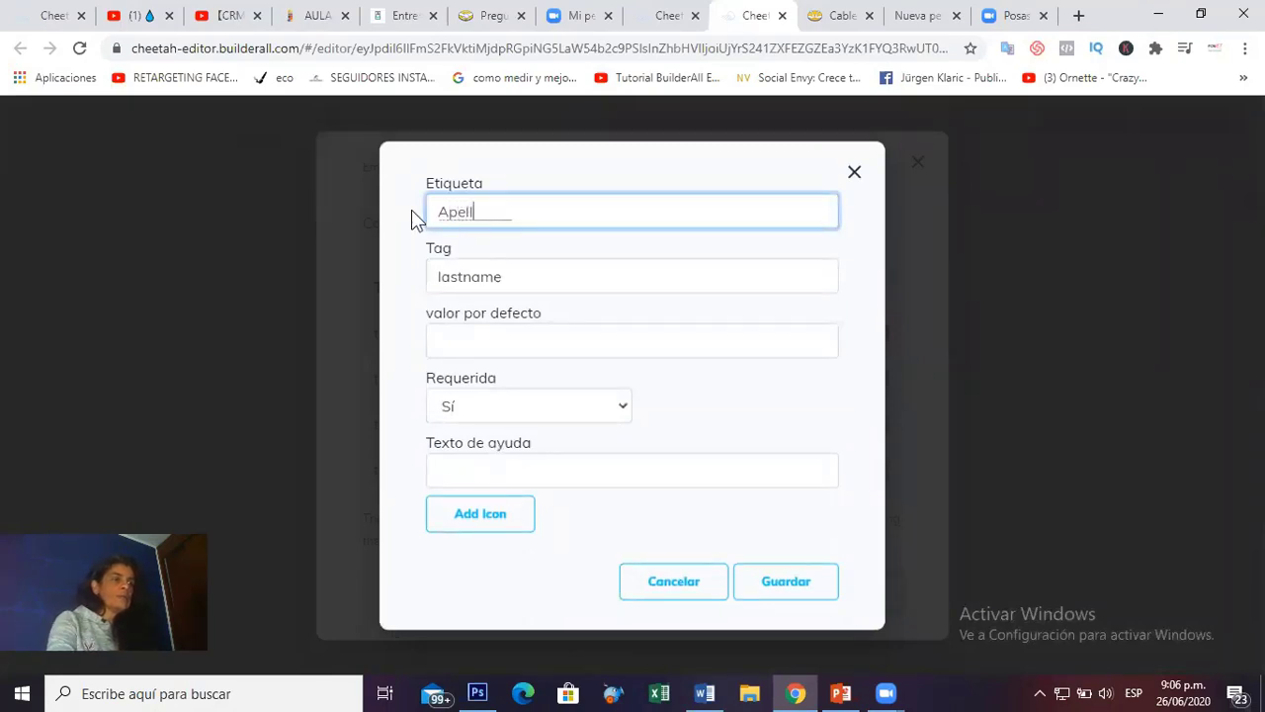
text(ido)
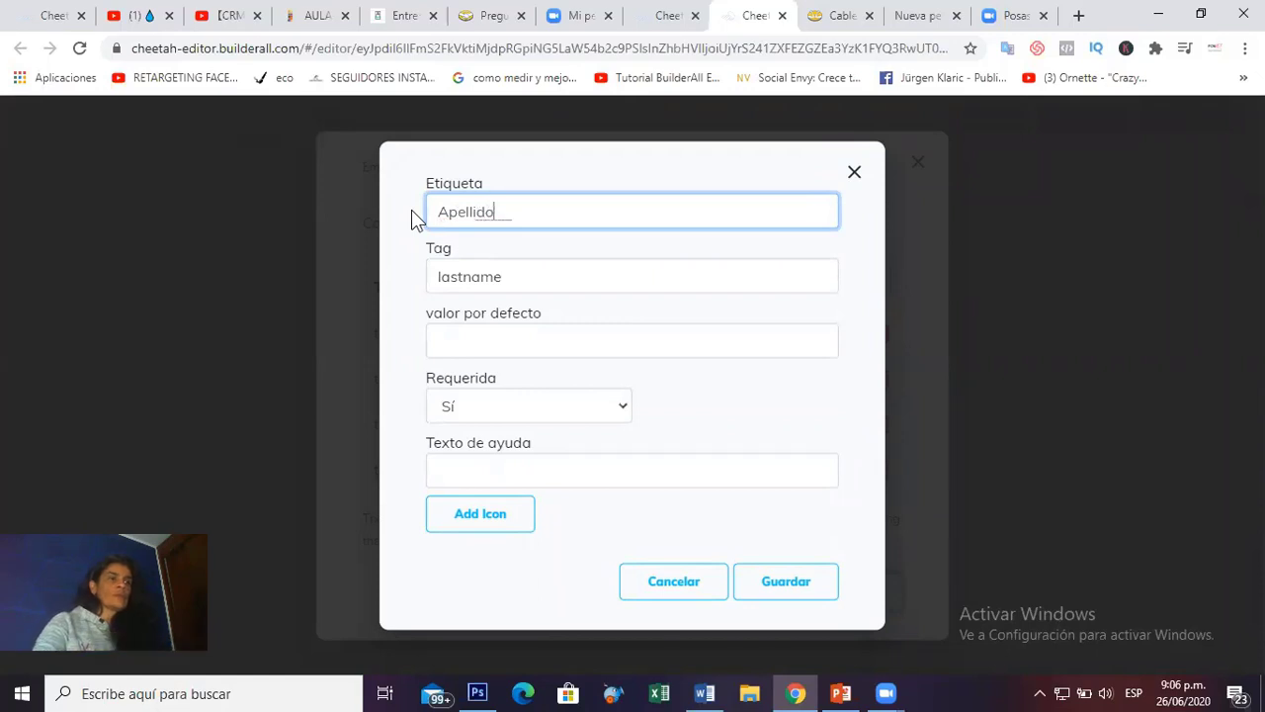
click(777, 583)
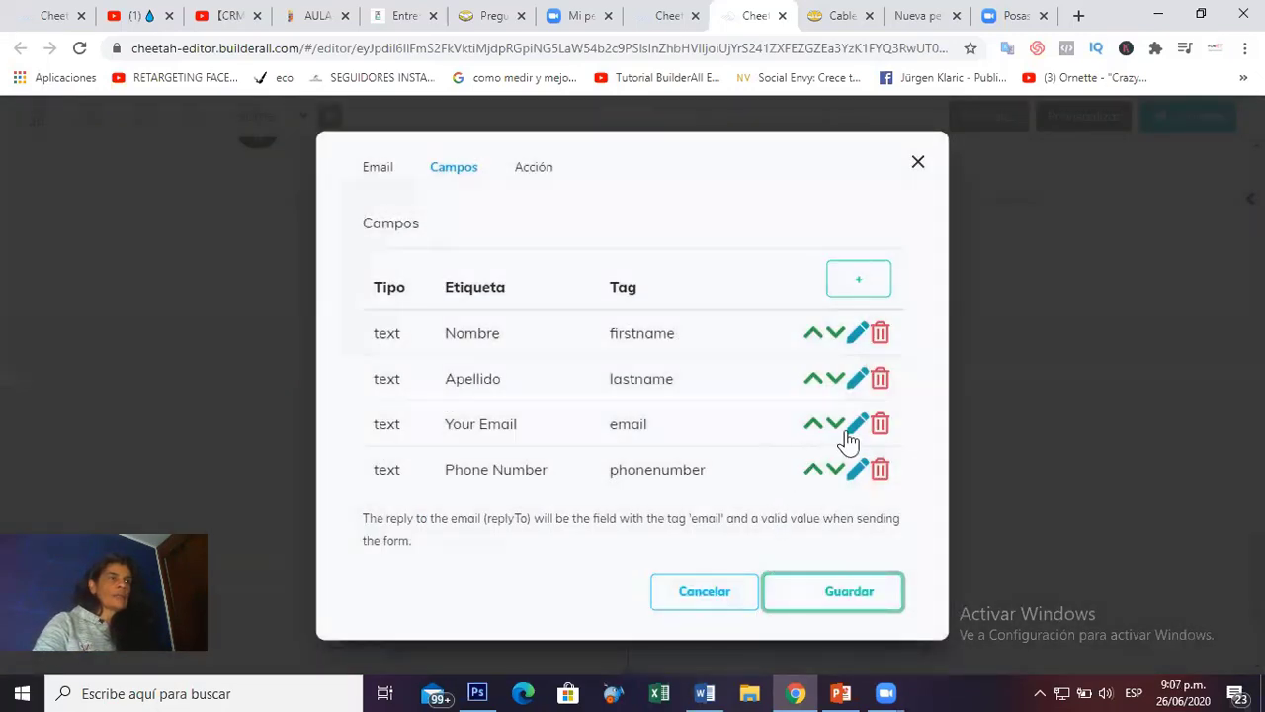
Relabel Your Email to Email and Phone Number to Número Móvil, then save the form settings.
click(856, 424)
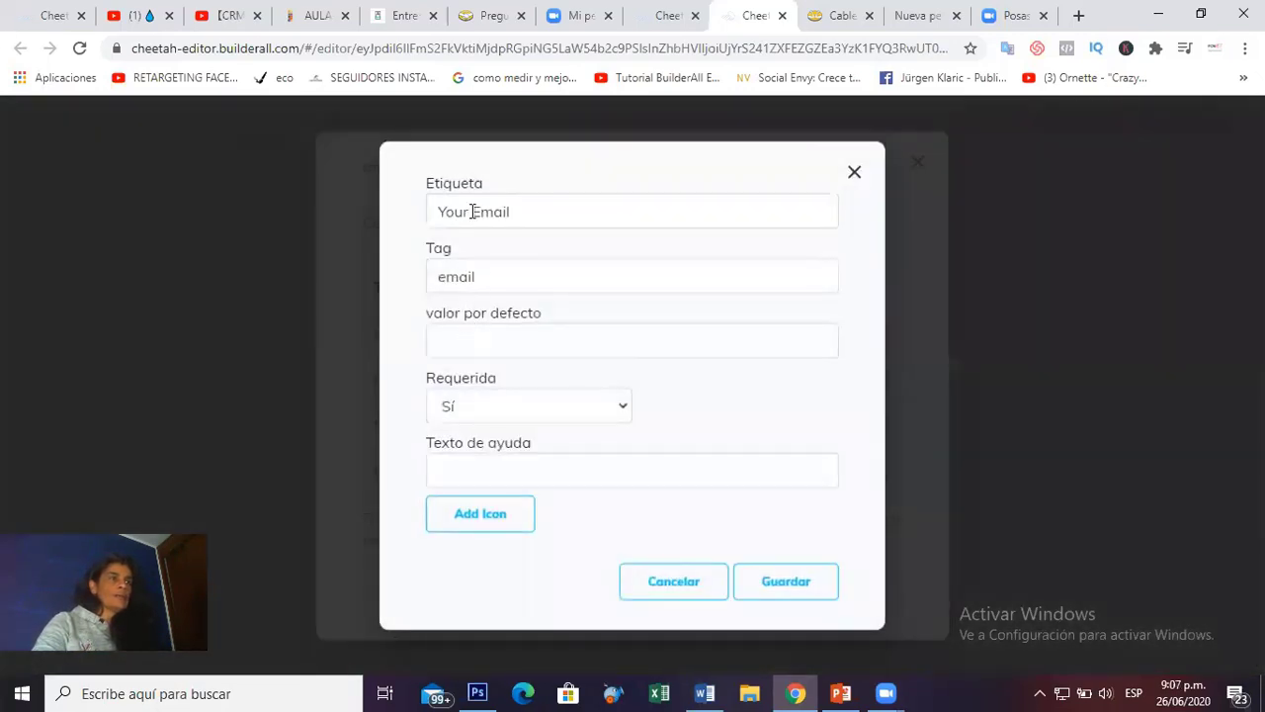
drag(473, 212, 426, 221)
key(BackSpace)
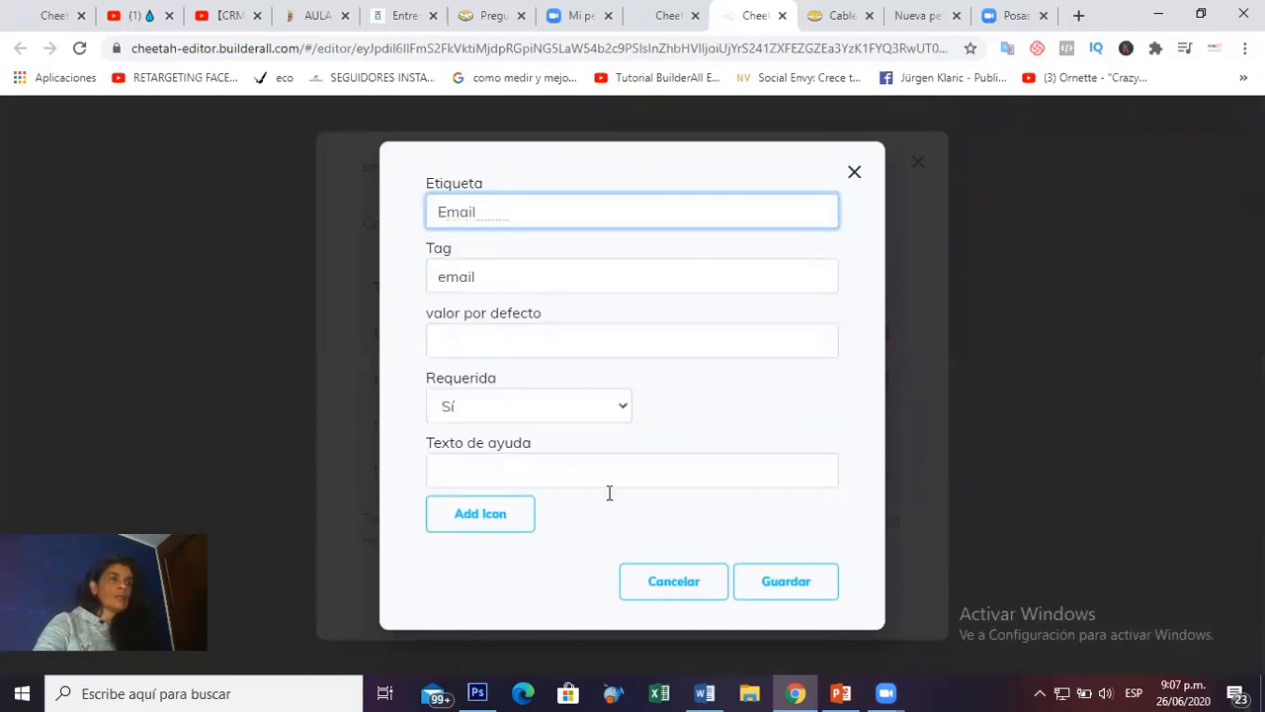
click(805, 583)
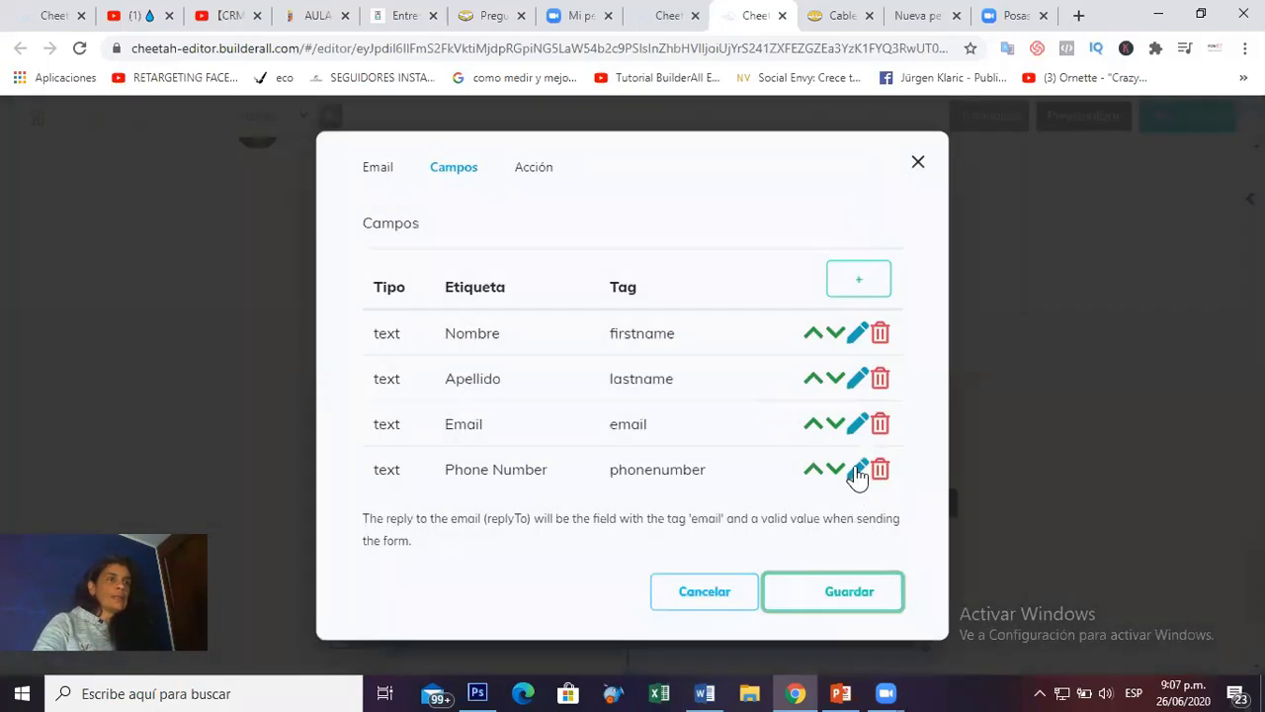
click(856, 468)
drag(542, 277, 418, 285)
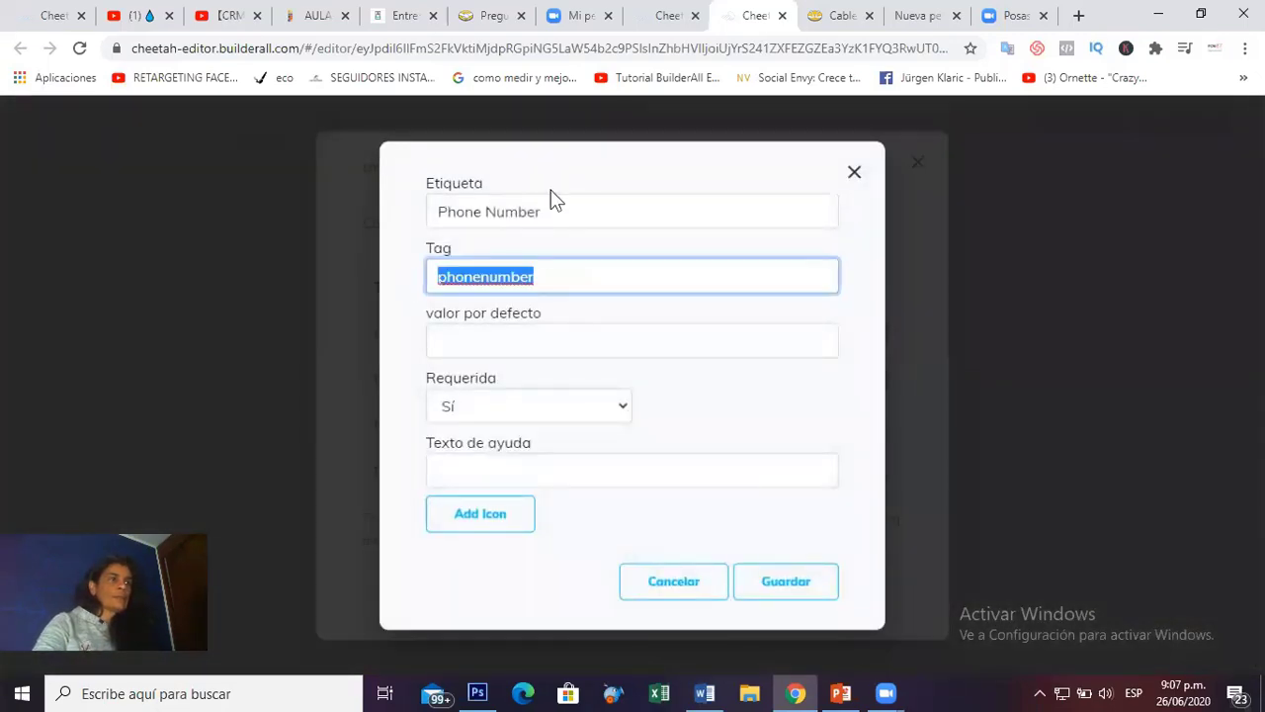
drag(550, 202, 413, 215)
text(N)
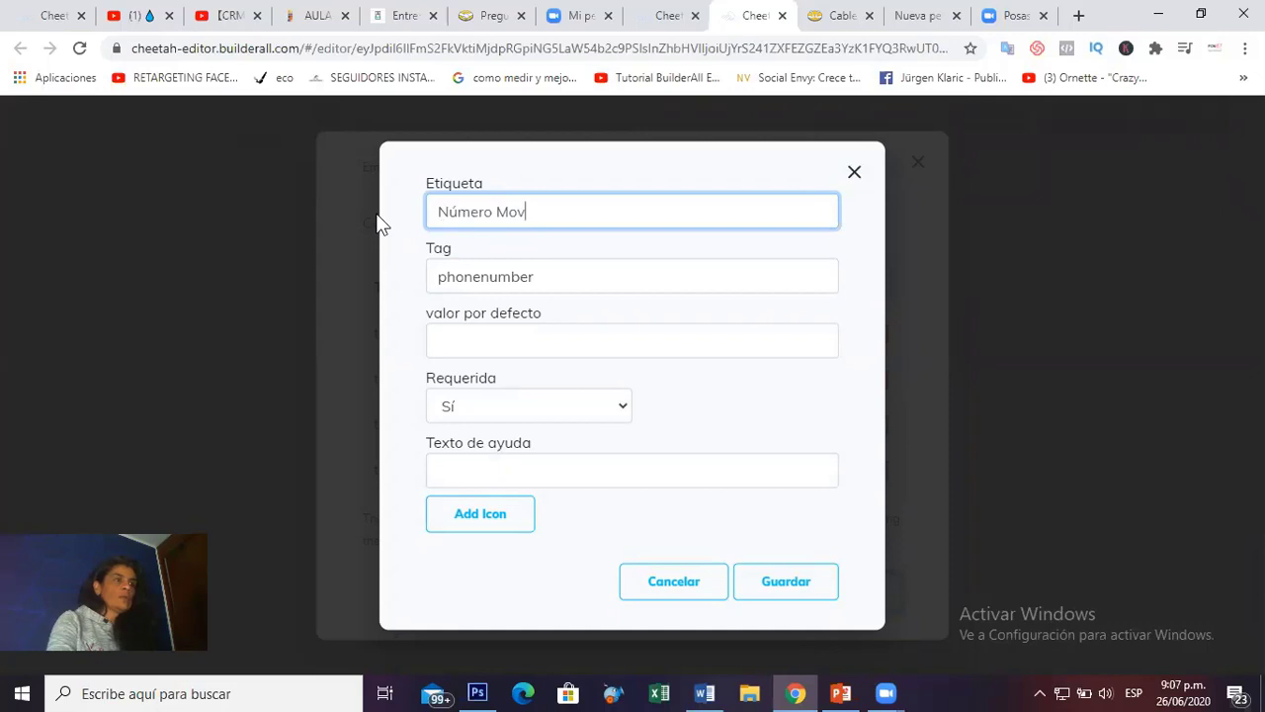
text(úmero Móvil)
click(788, 588)
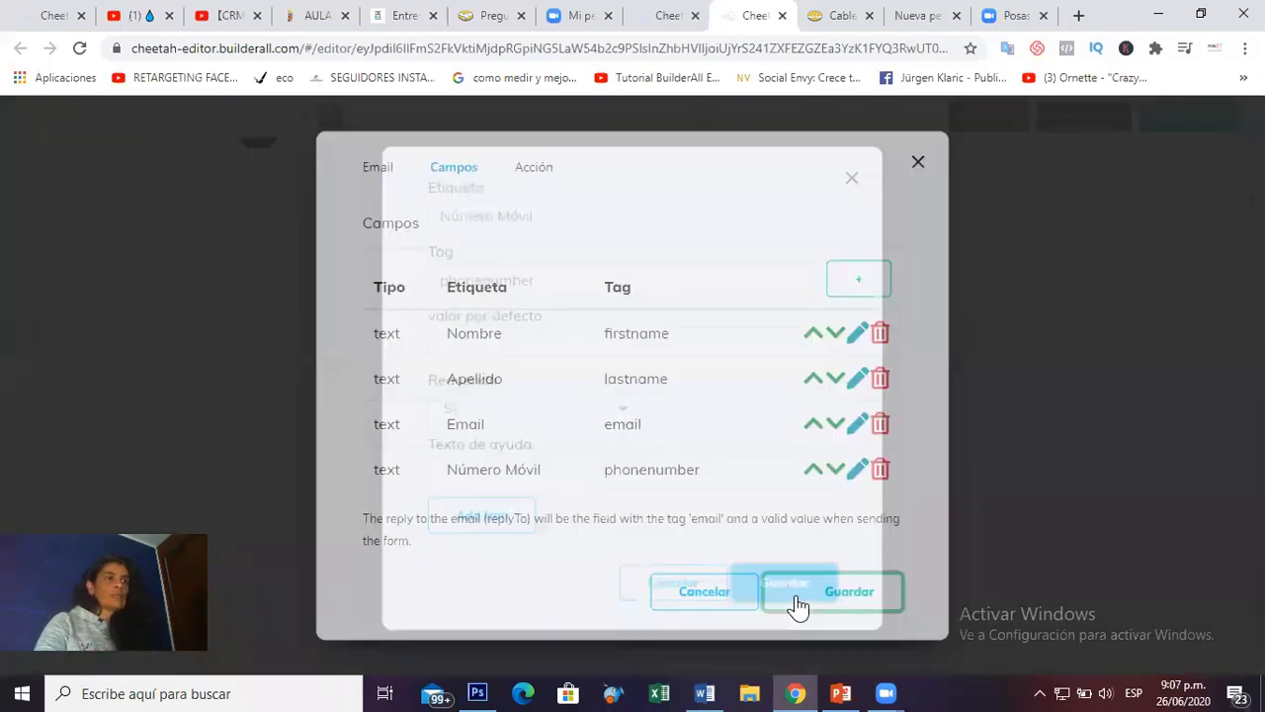
click(856, 593)
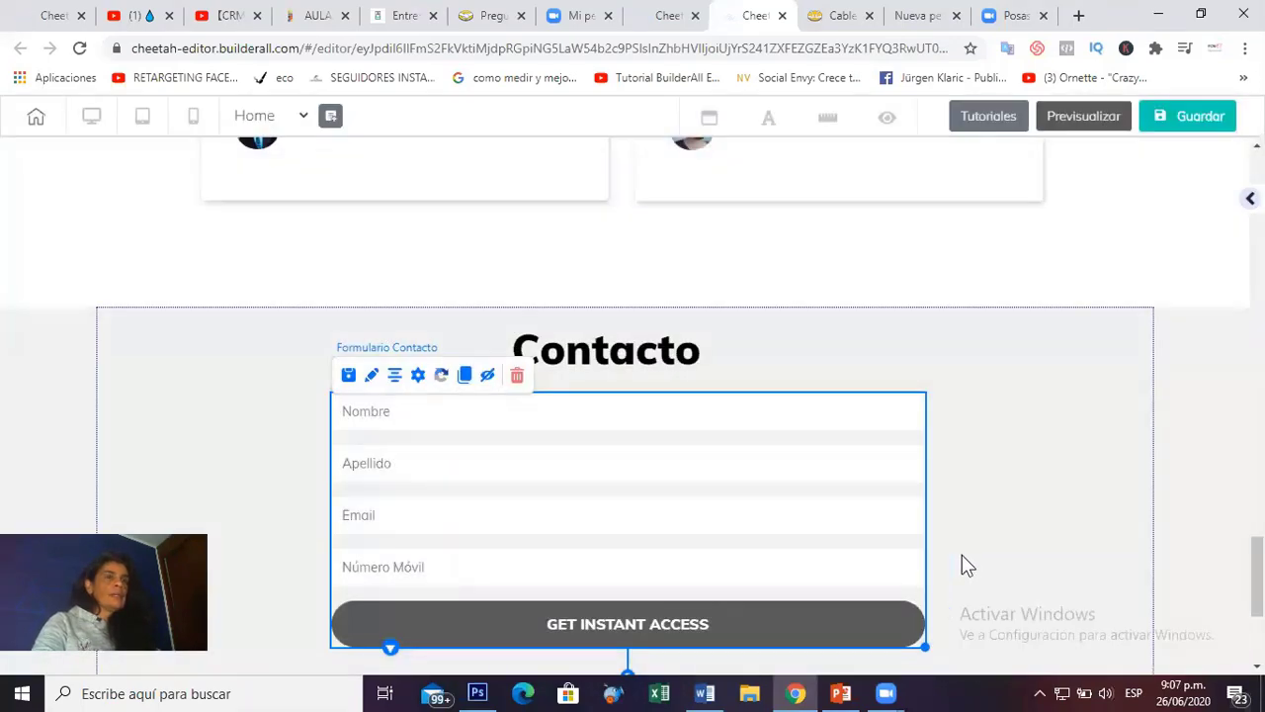
scroll(961, 553, down, 3)
scroll(960, 553, up, 3)
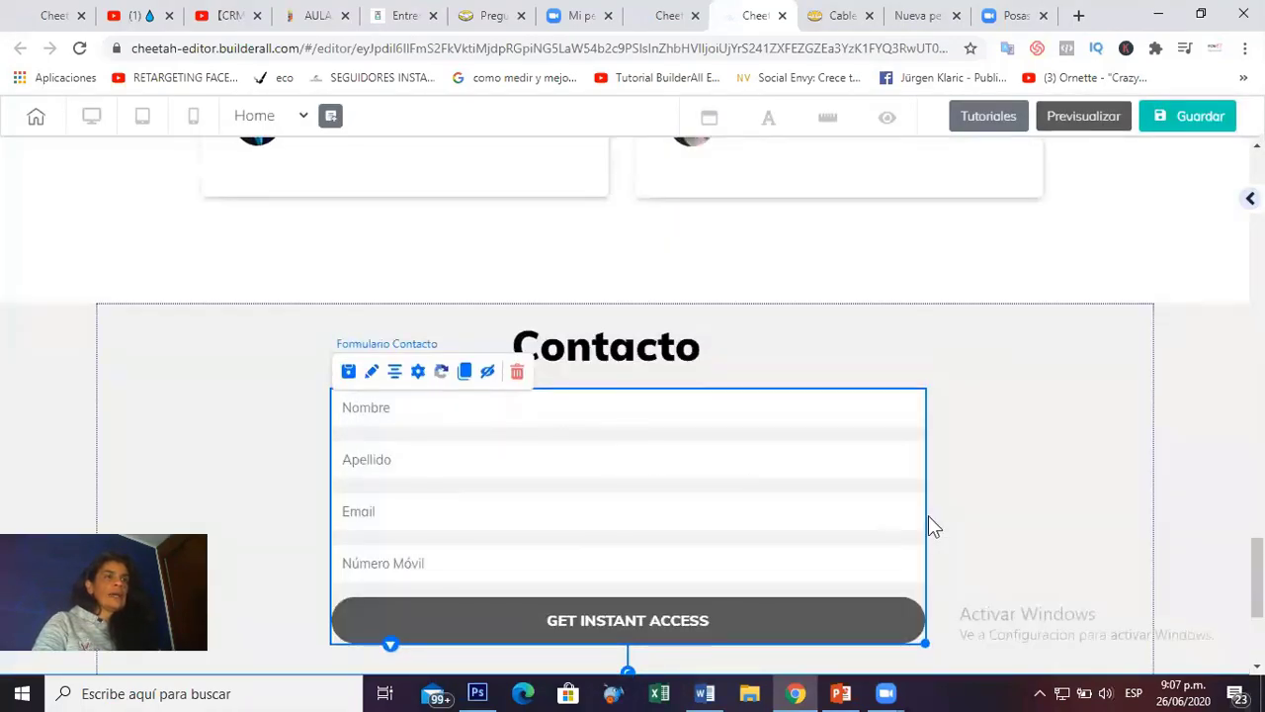
scroll(928, 526, up, 3)
scroll(928, 526, down, 4)
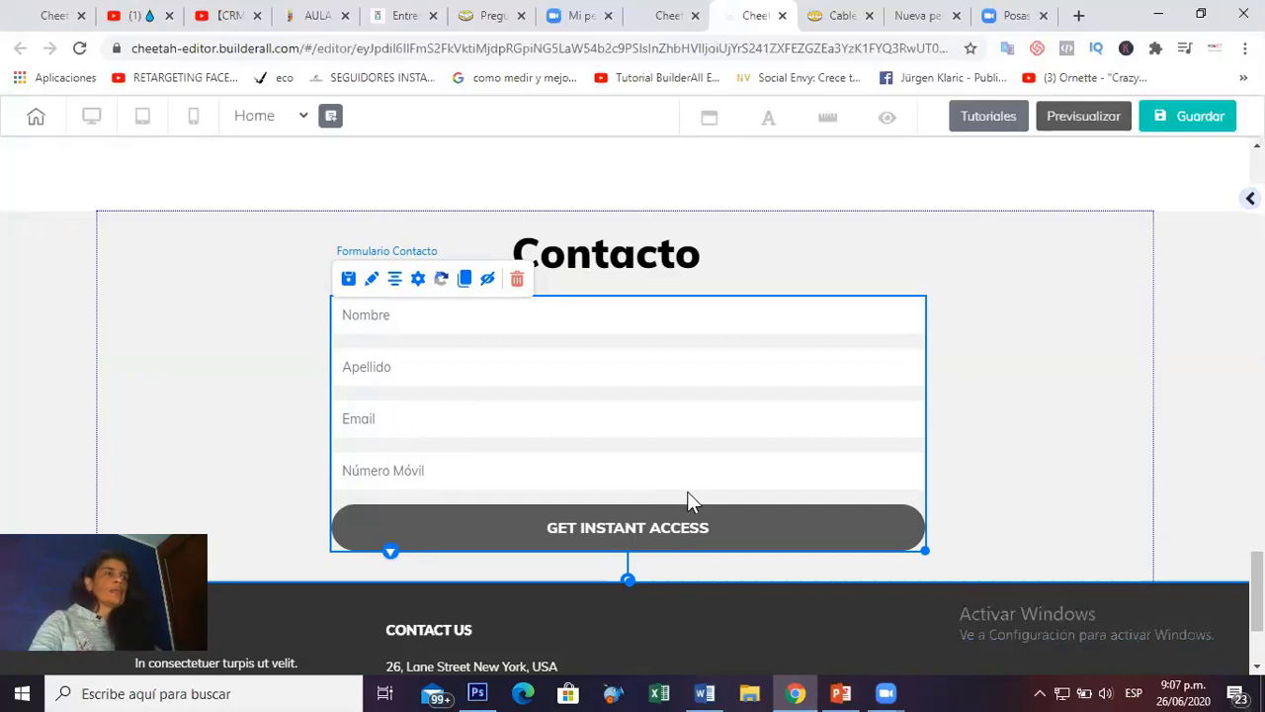
scroll(687, 492, up, 9)
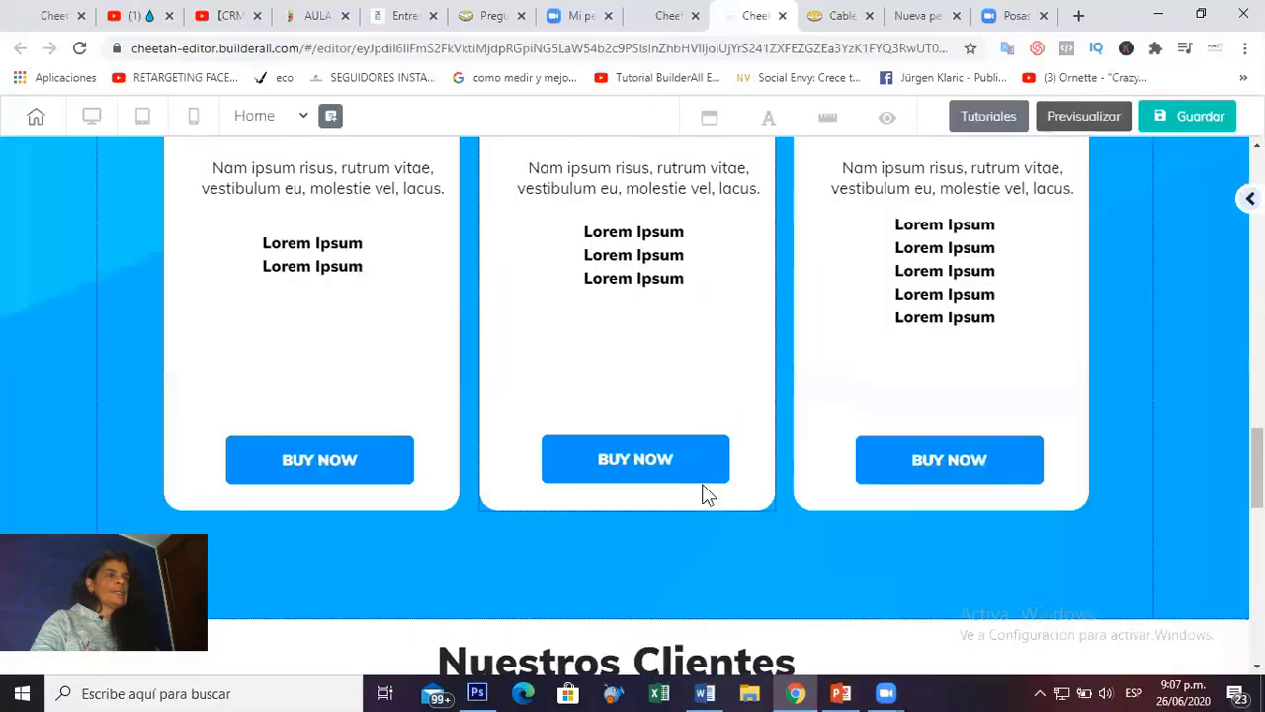
scroll(706, 488, down, 9)
scroll(705, 487, up, 10)
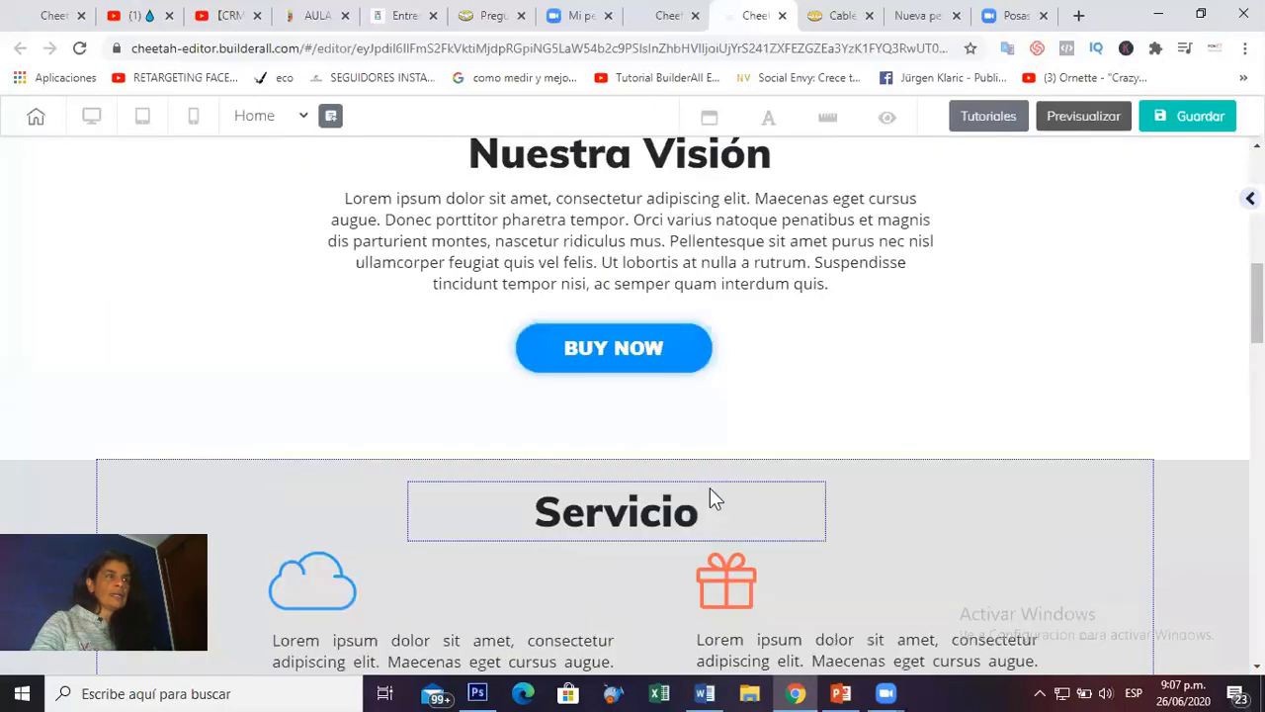
scroll(710, 487, up, 7)
scroll(1079, 326, down, 8)
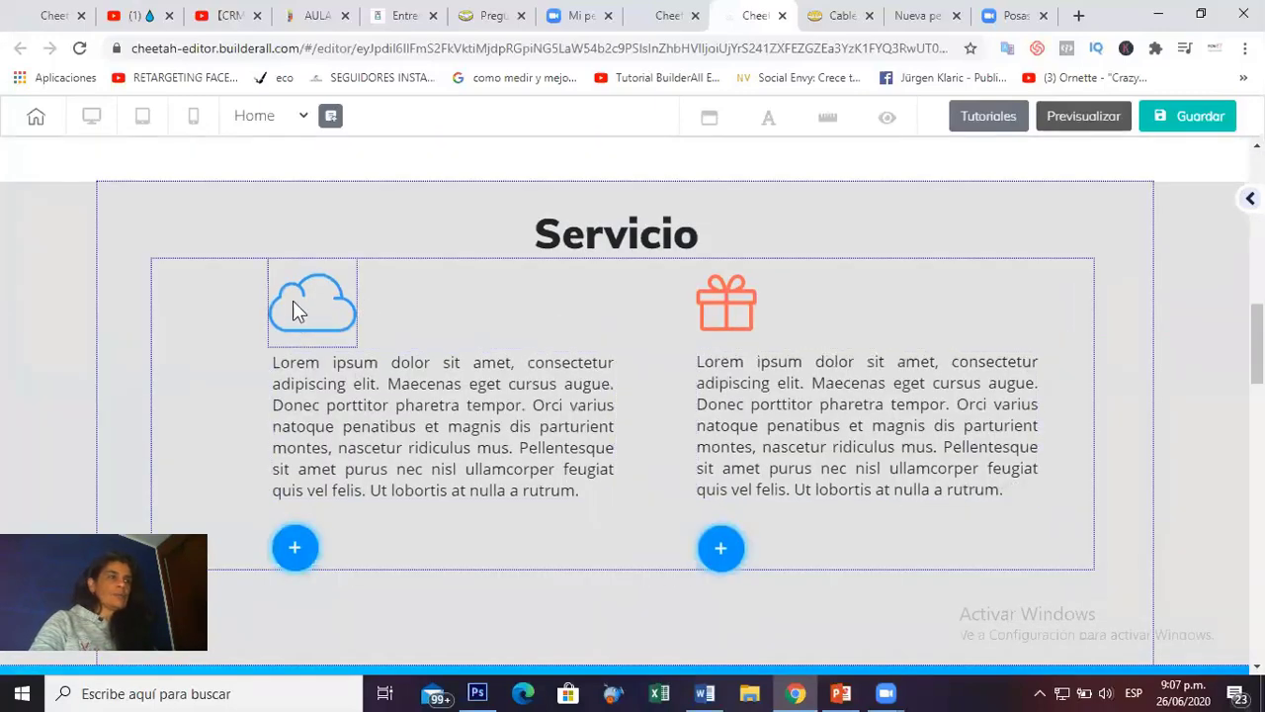
Edit the Servicio cloud image and choose Cambiar Imagen under Configuraciones generales.
click(292, 311)
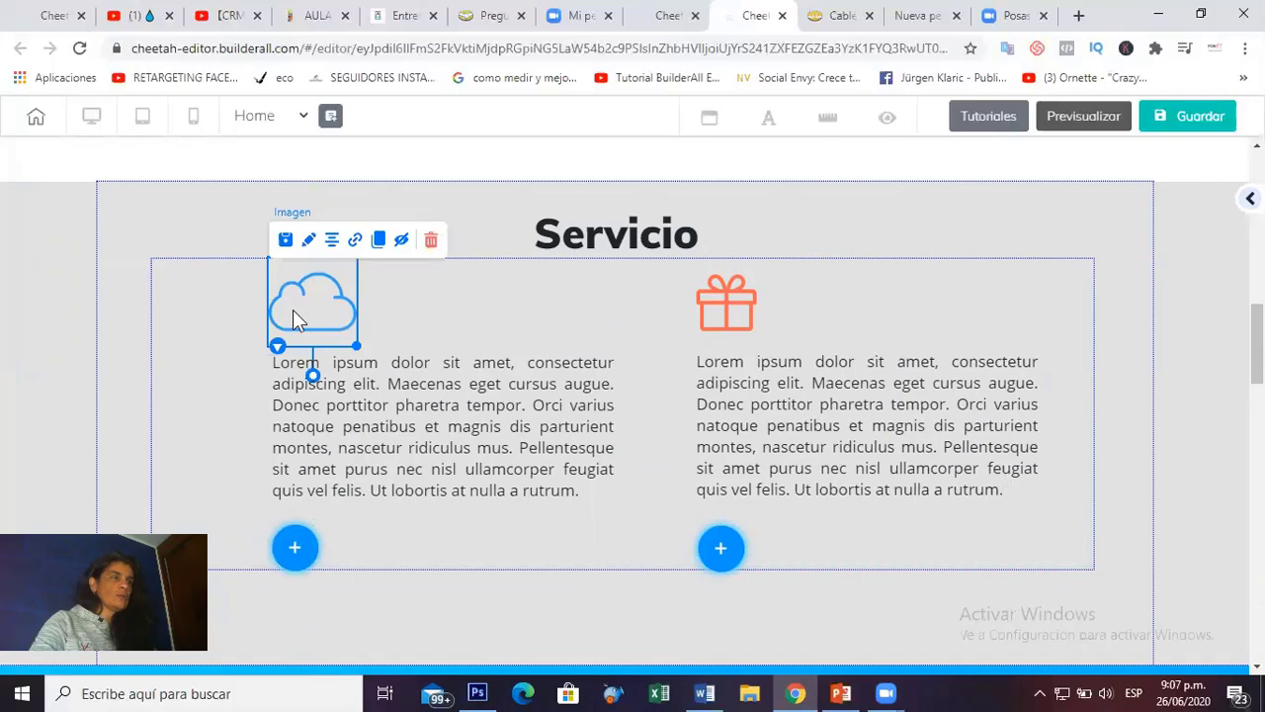
click(310, 249)
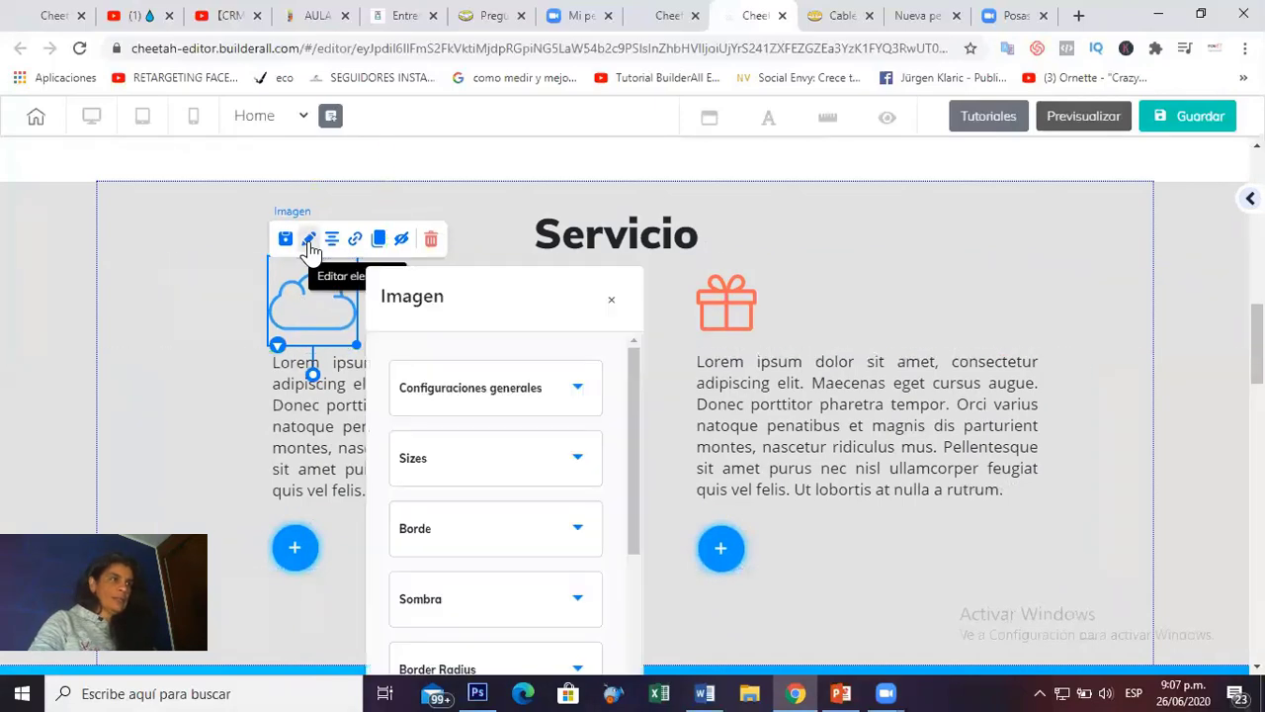
drag(555, 306, 827, 166)
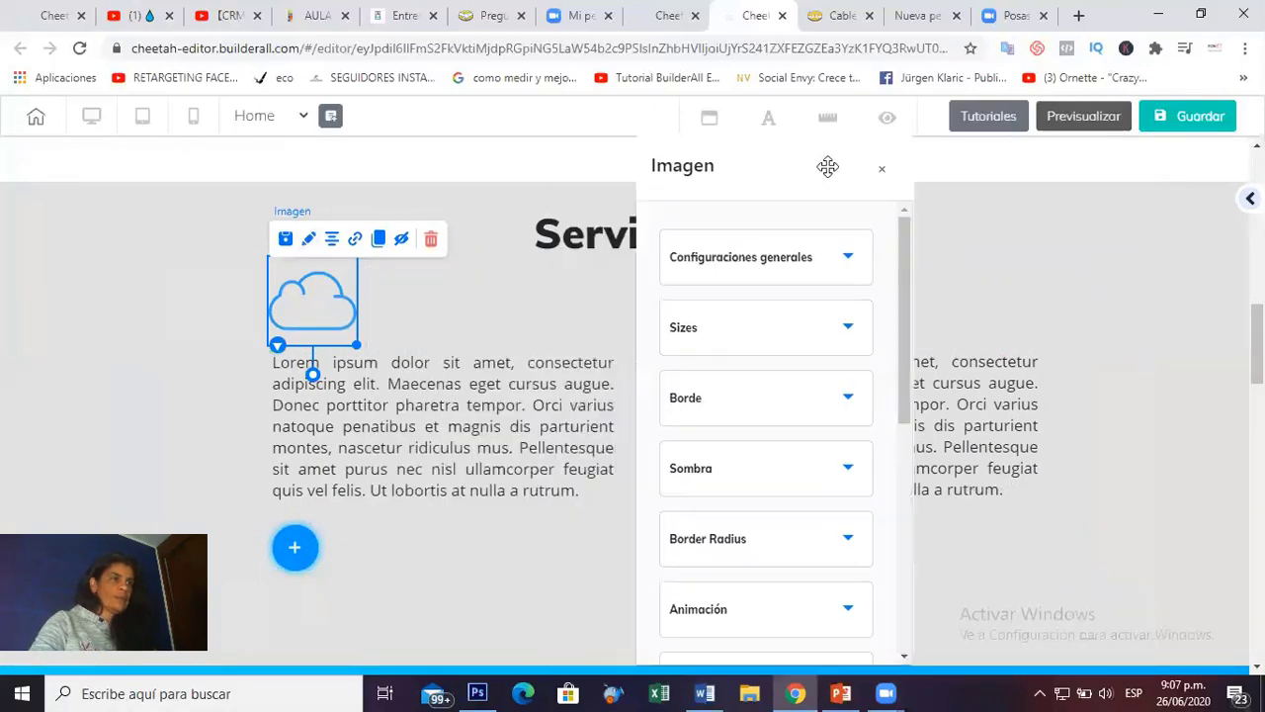
scroll(906, 415, down, 2)
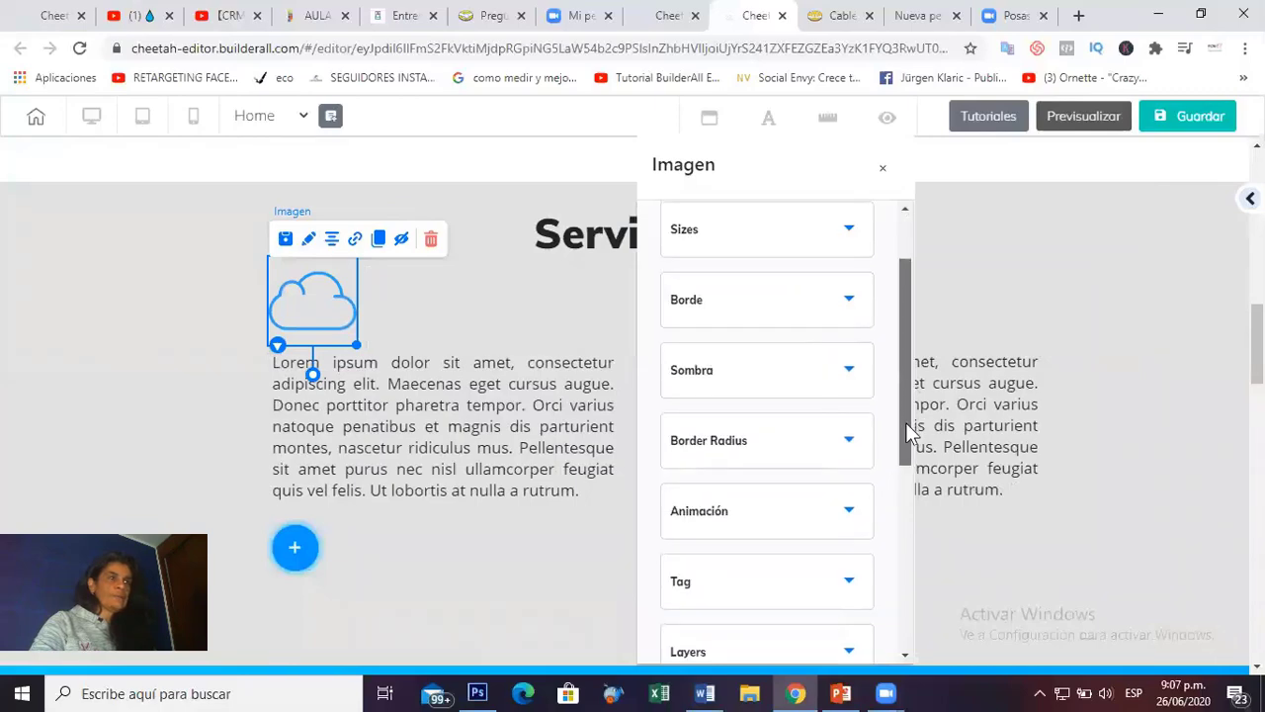
scroll(913, 333, up, 2)
click(847, 260)
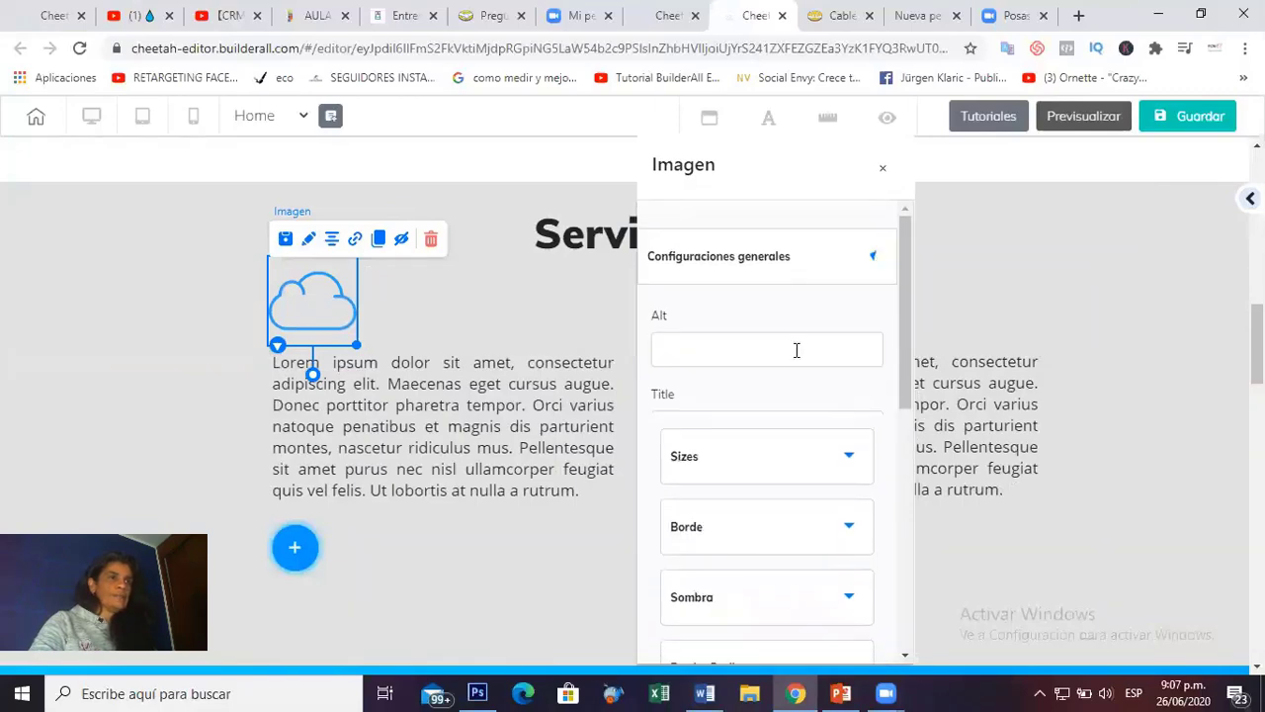
scroll(782, 426, down, 4)
click(747, 286)
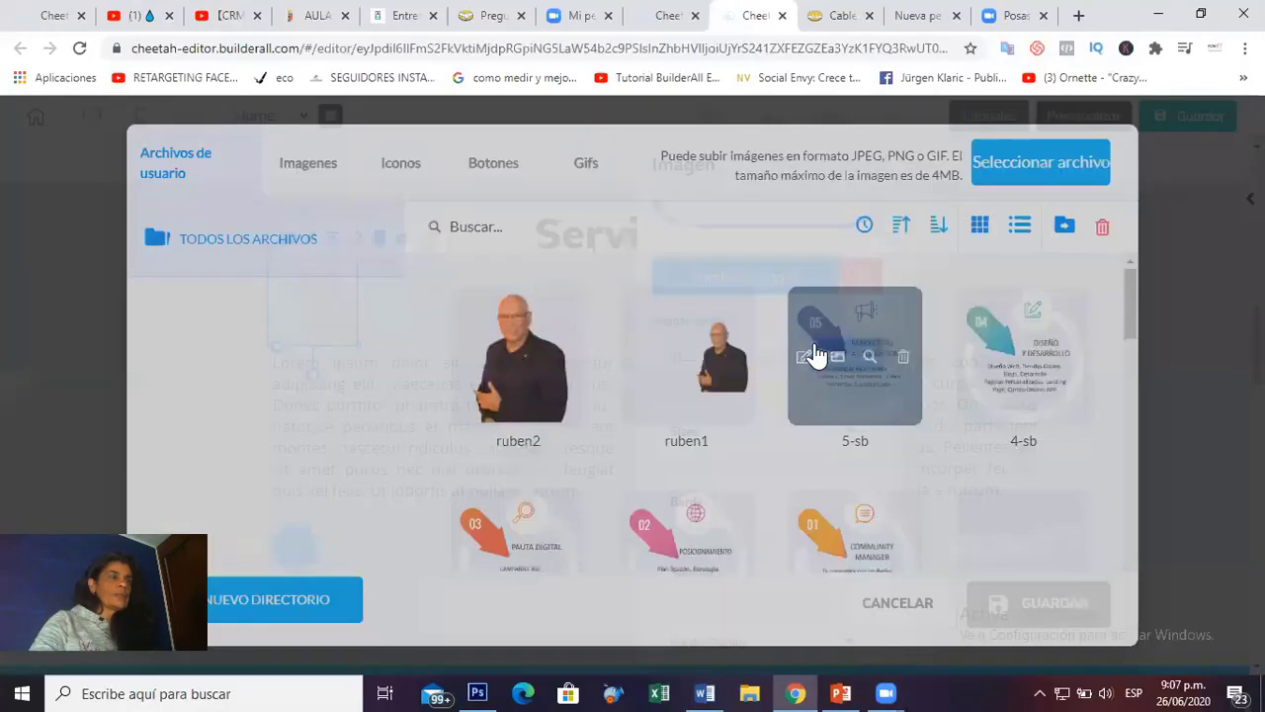
Browse the library's icon collection in the BALLOON, BANNERS and ARROWS folders.
click(404, 180)
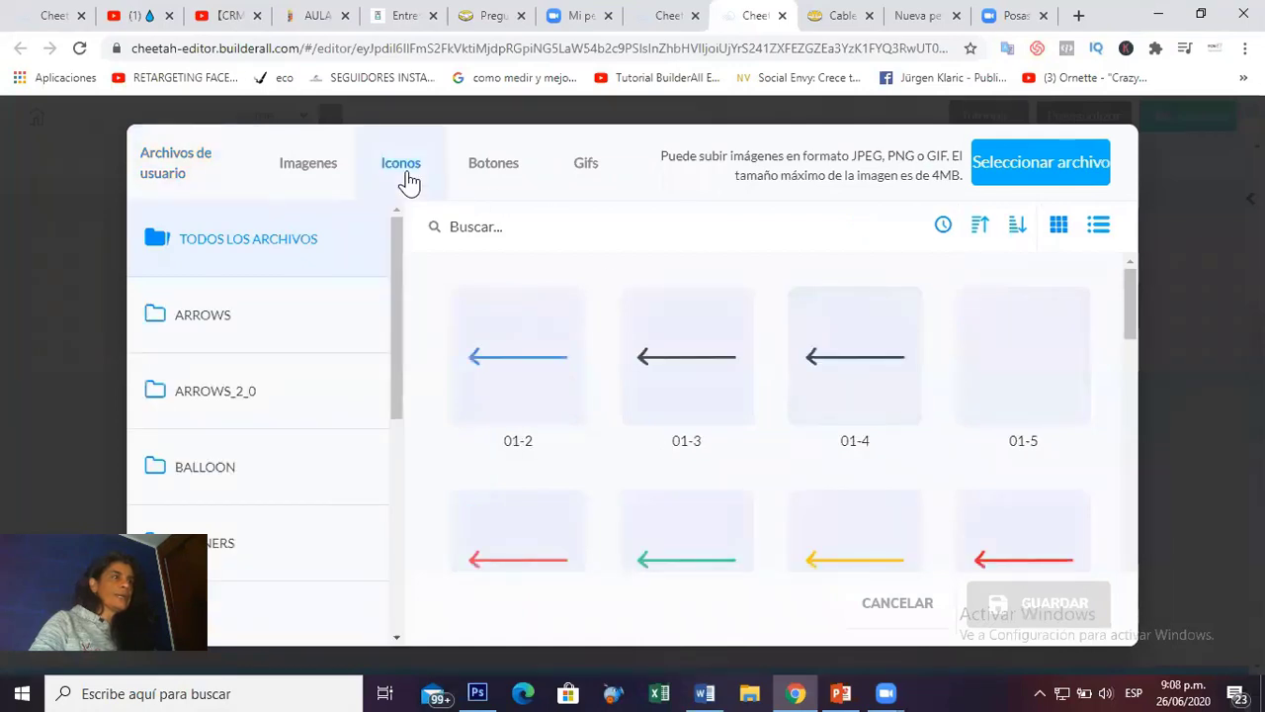
scroll(652, 417, down, 3)
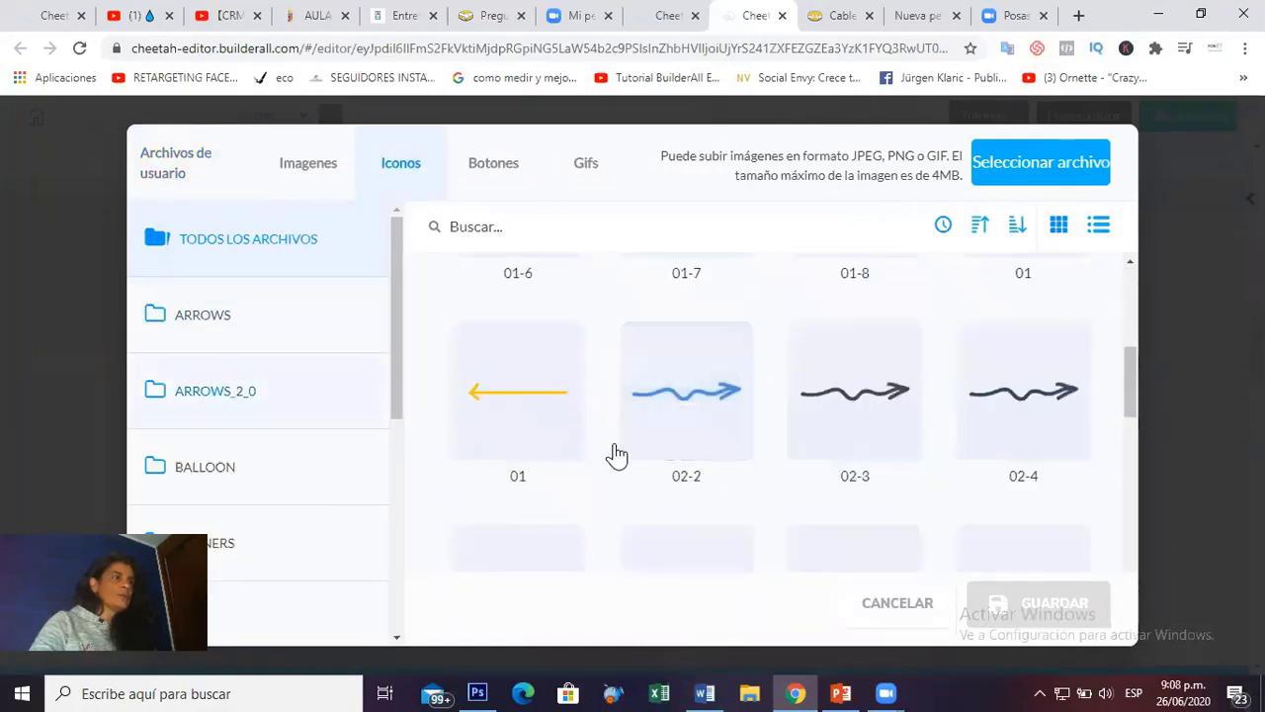
scroll(602, 454, down, 3)
click(255, 471)
scroll(672, 447, down, 8)
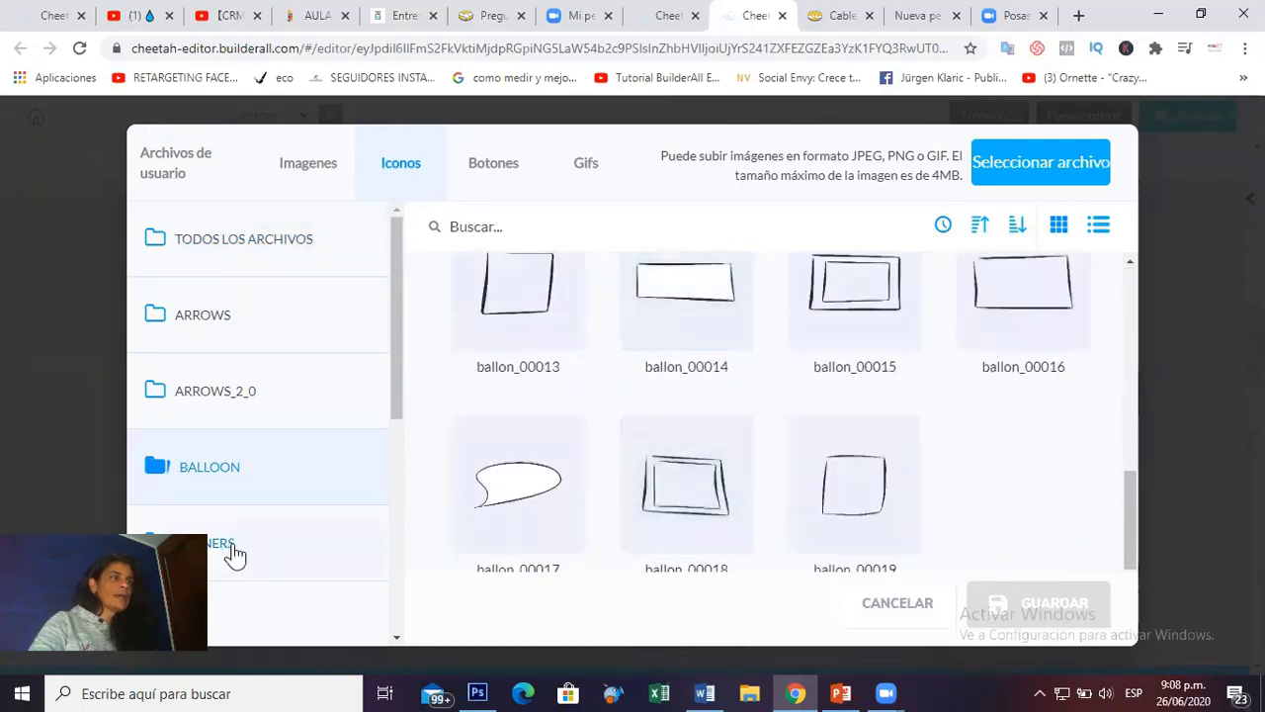
click(231, 548)
scroll(741, 455, down, 8)
scroll(746, 452, down, 5)
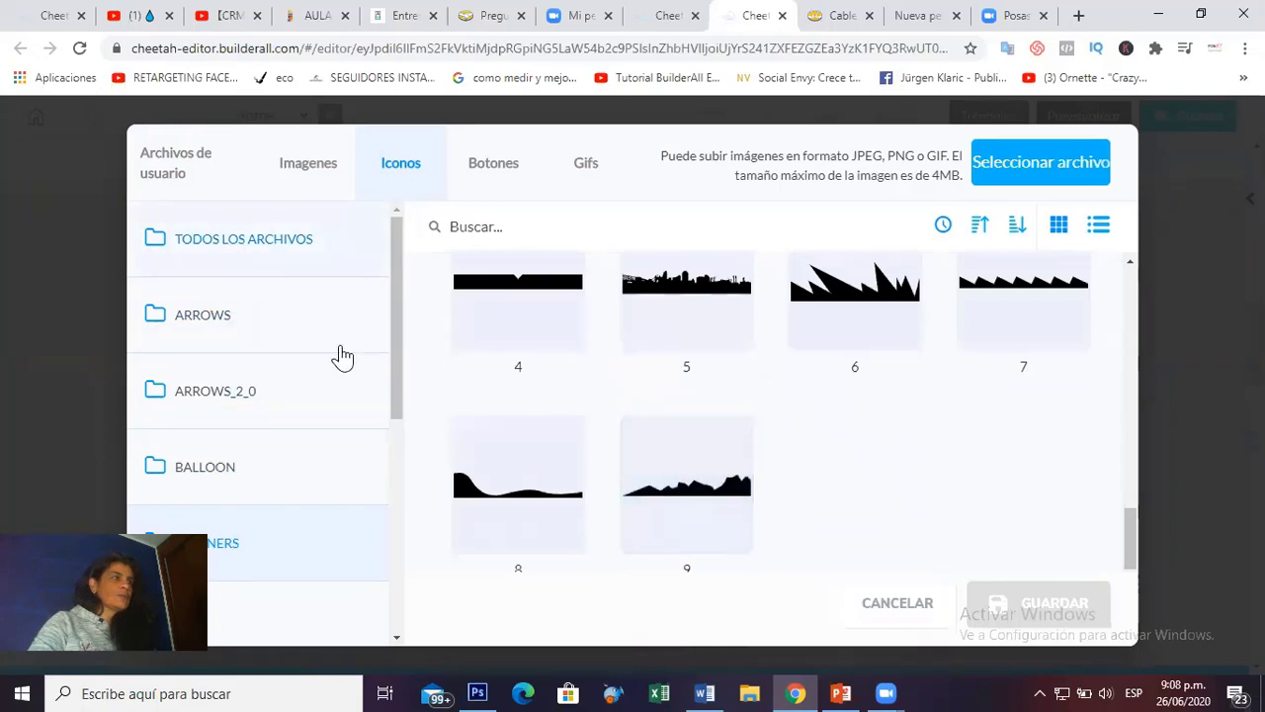
scroll(808, 474, down, 3)
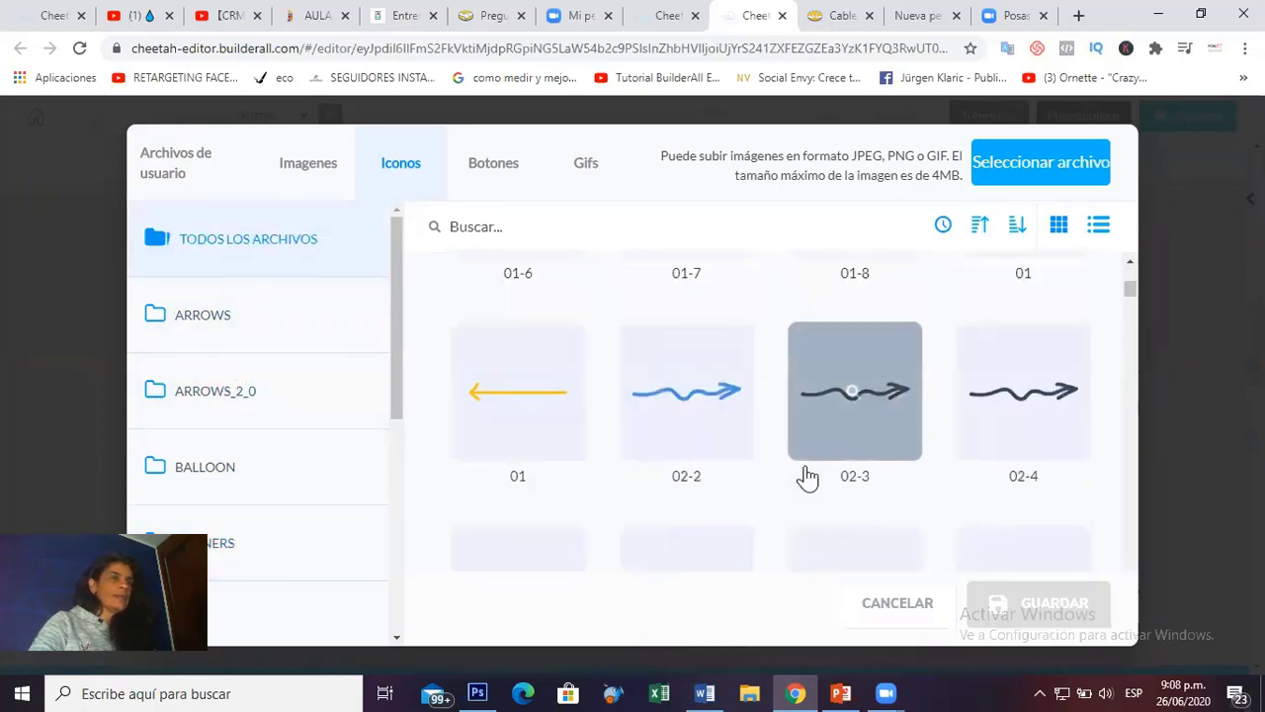
click(218, 316)
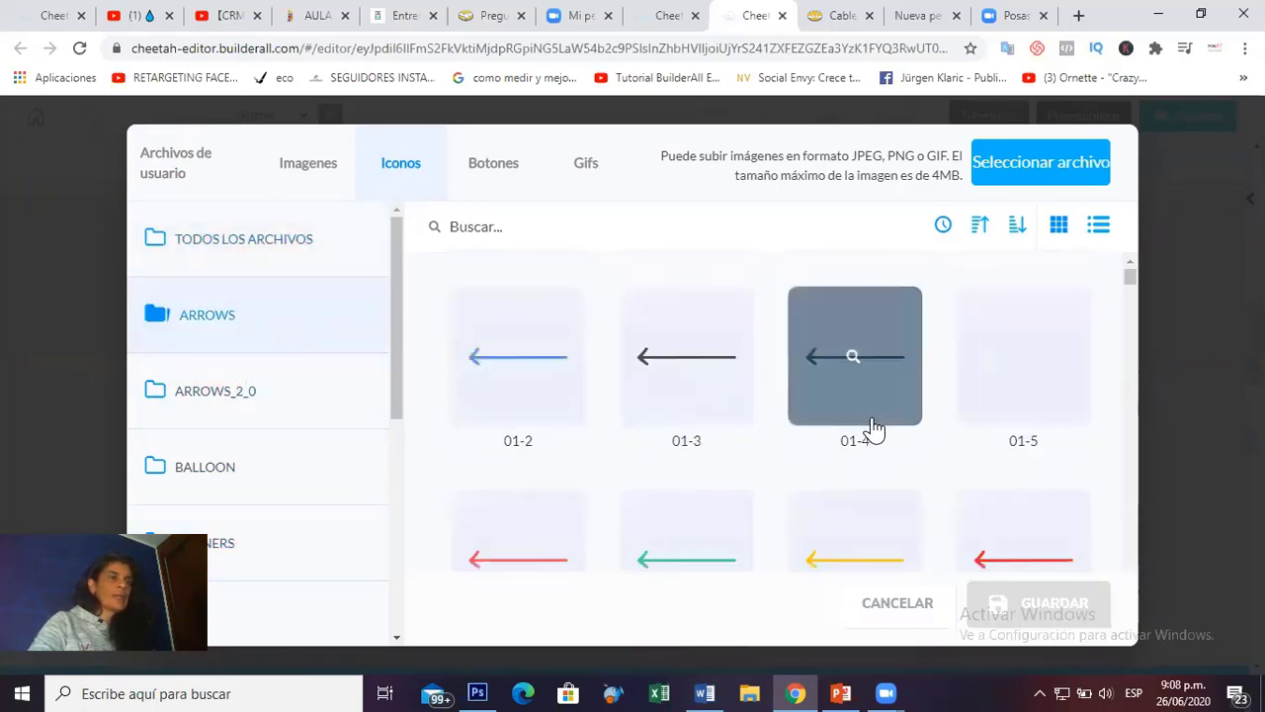
scroll(876, 429, down, 5)
Pick the camera01 GIF from the Gifs tab and apply it to the cloud image.
click(516, 168)
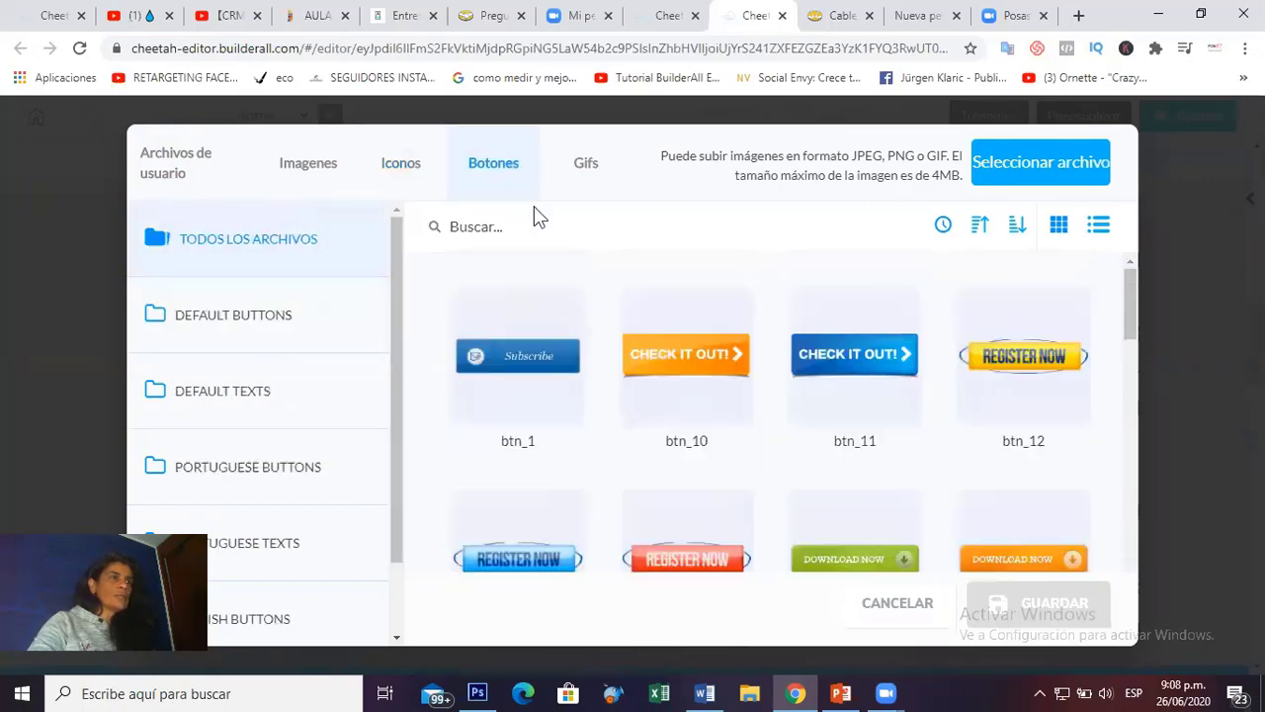
click(586, 164)
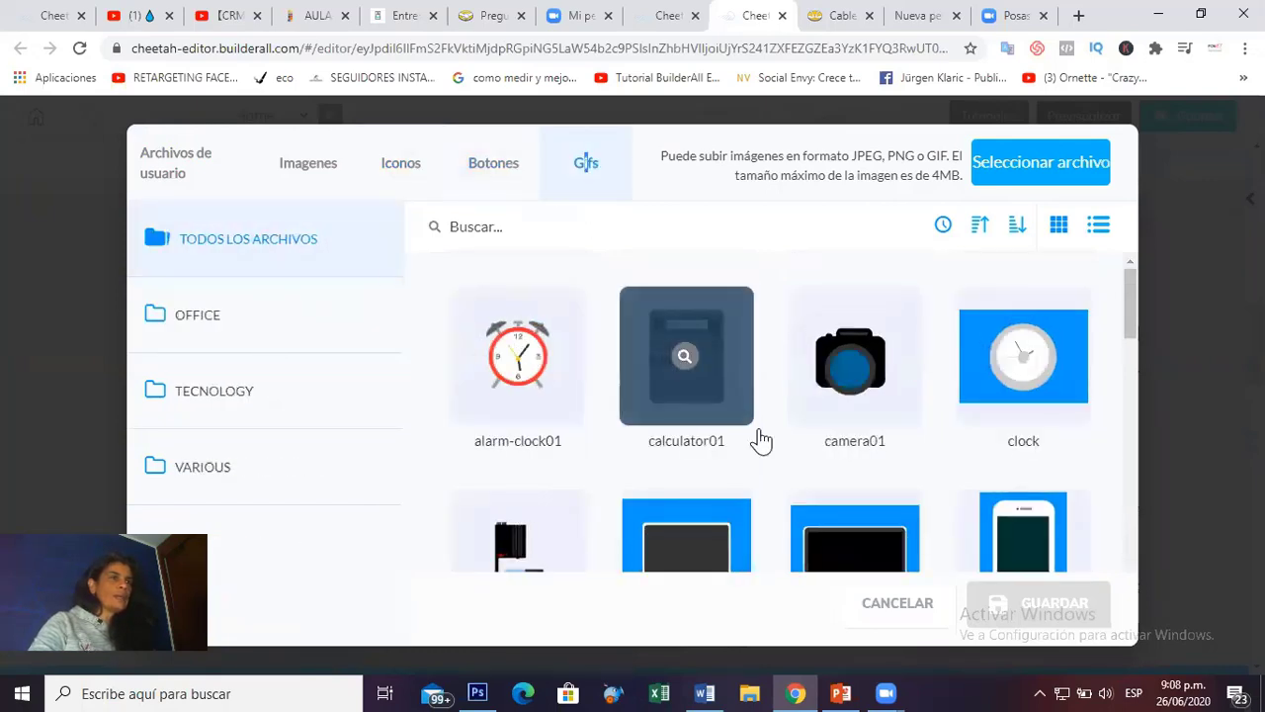
scroll(787, 464, down, 10)
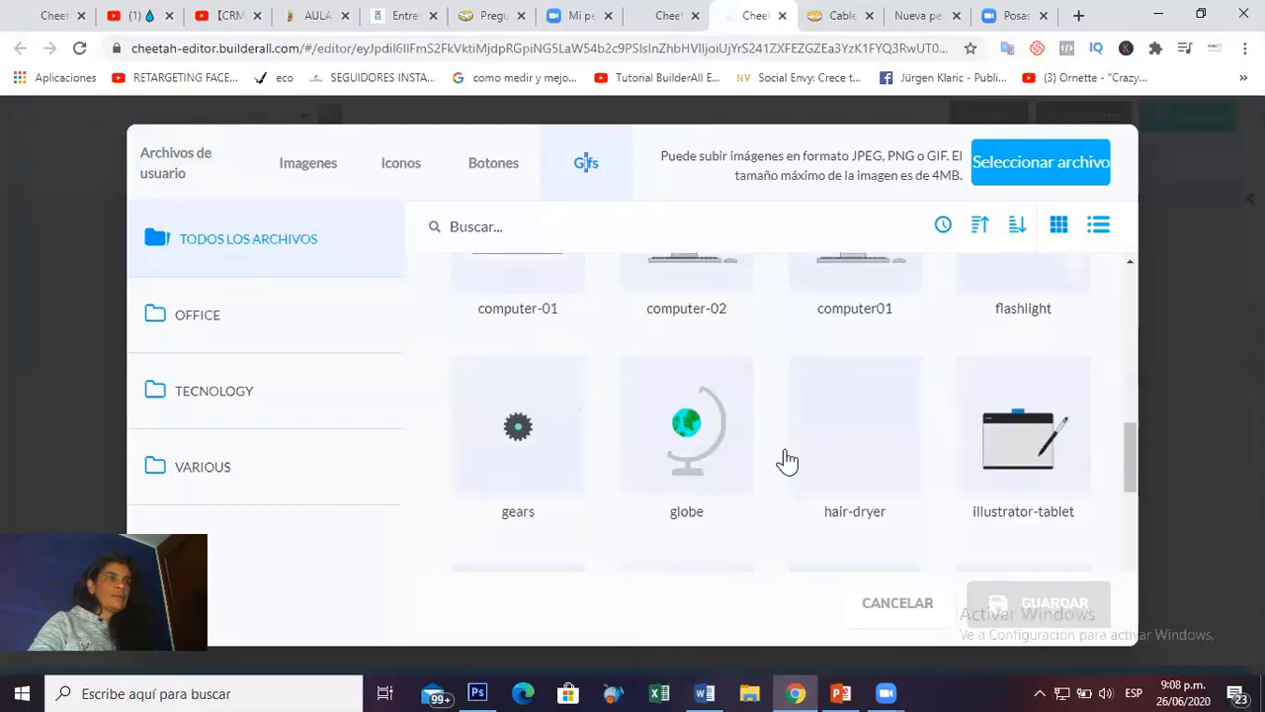
scroll(785, 460, down, 2)
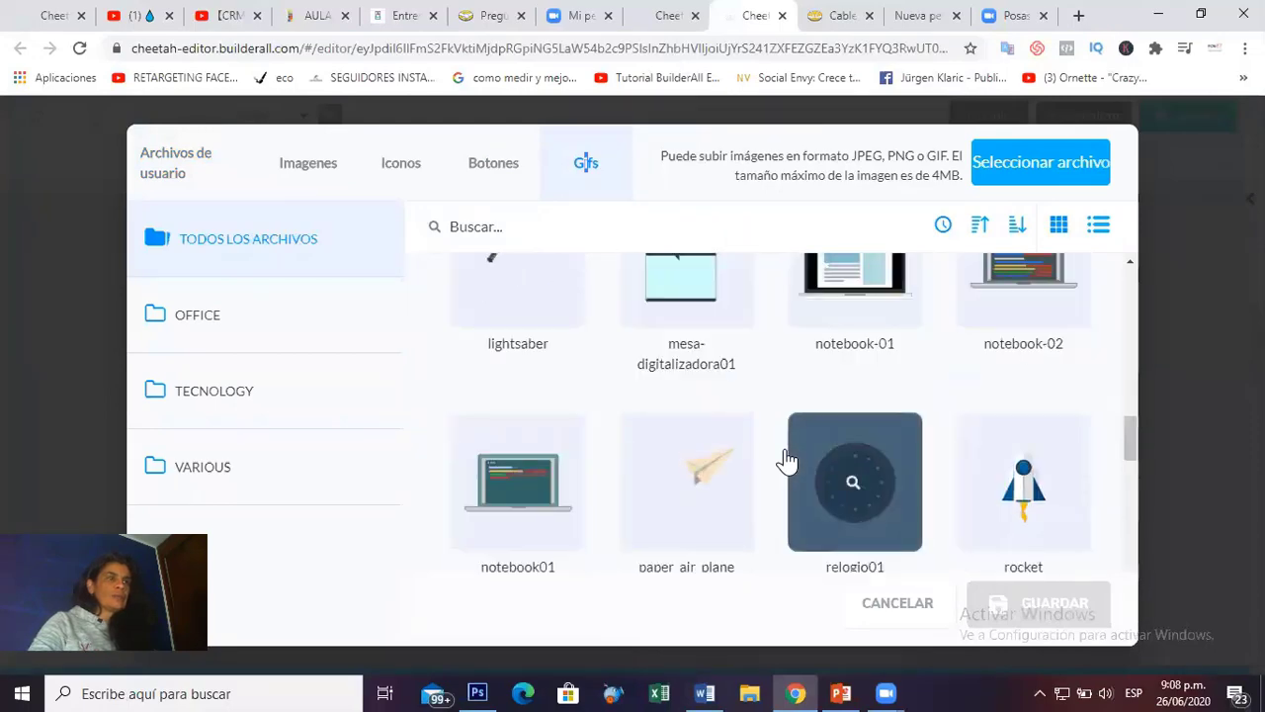
scroll(826, 475, down, 2)
scroll(820, 473, up, 5)
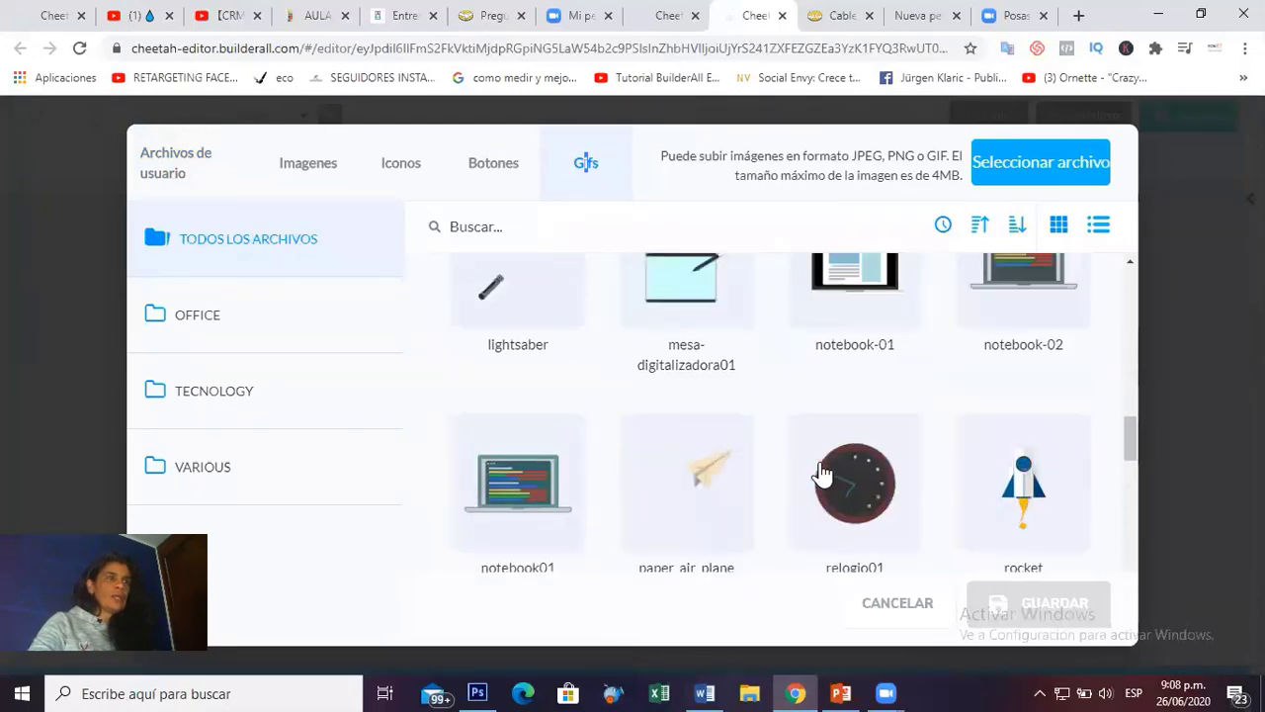
scroll(820, 475, up, 3)
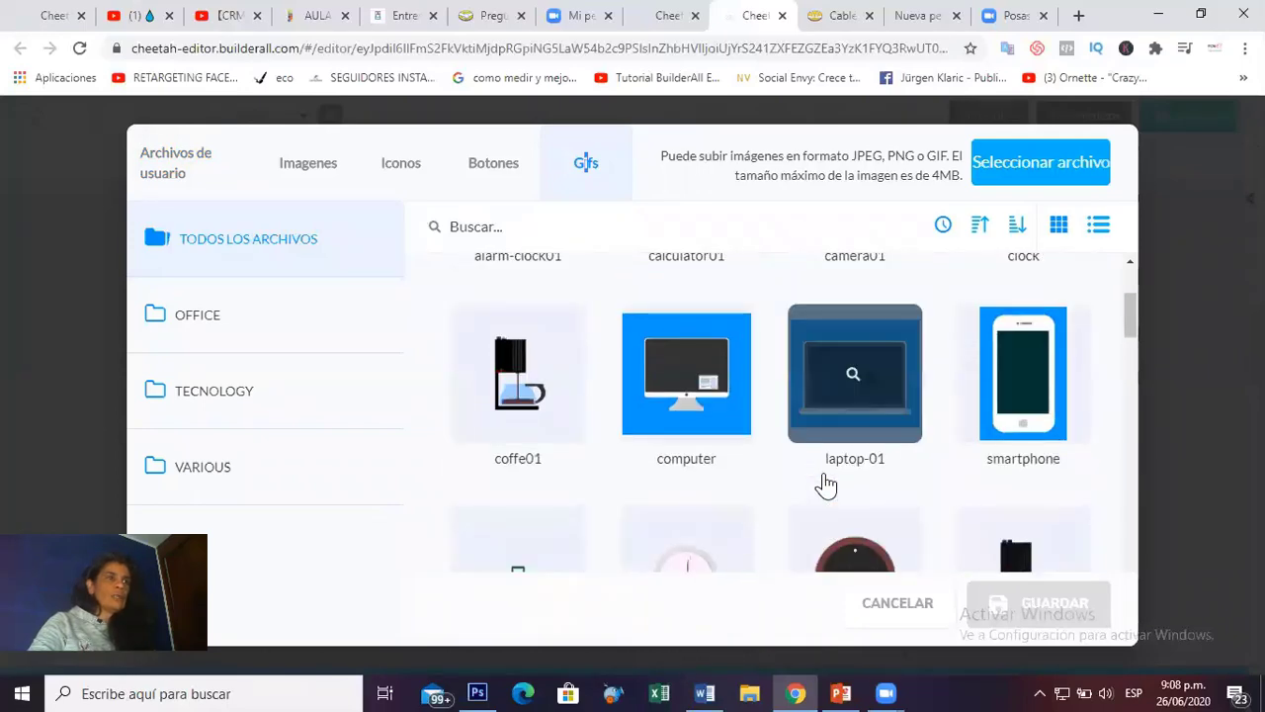
scroll(825, 484, up, 2)
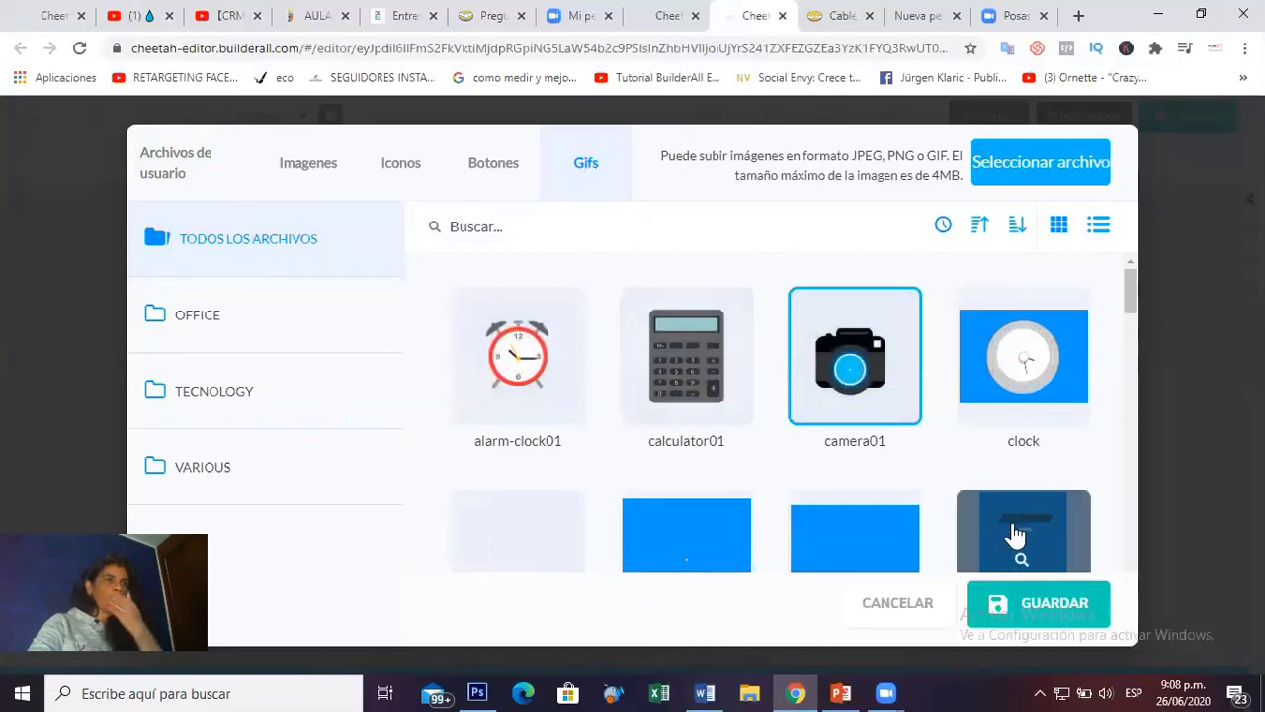
click(1043, 613)
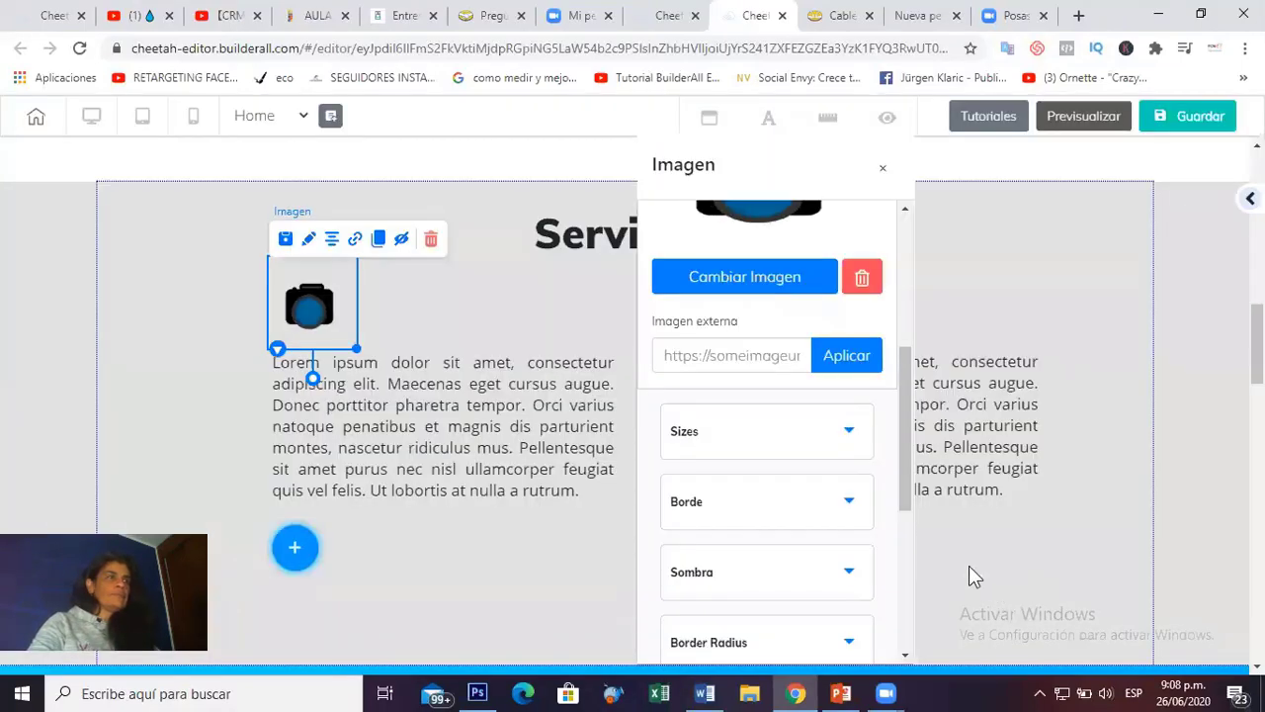
Close the image settings and open the settings of the gift image.
click(993, 320)
click(731, 298)
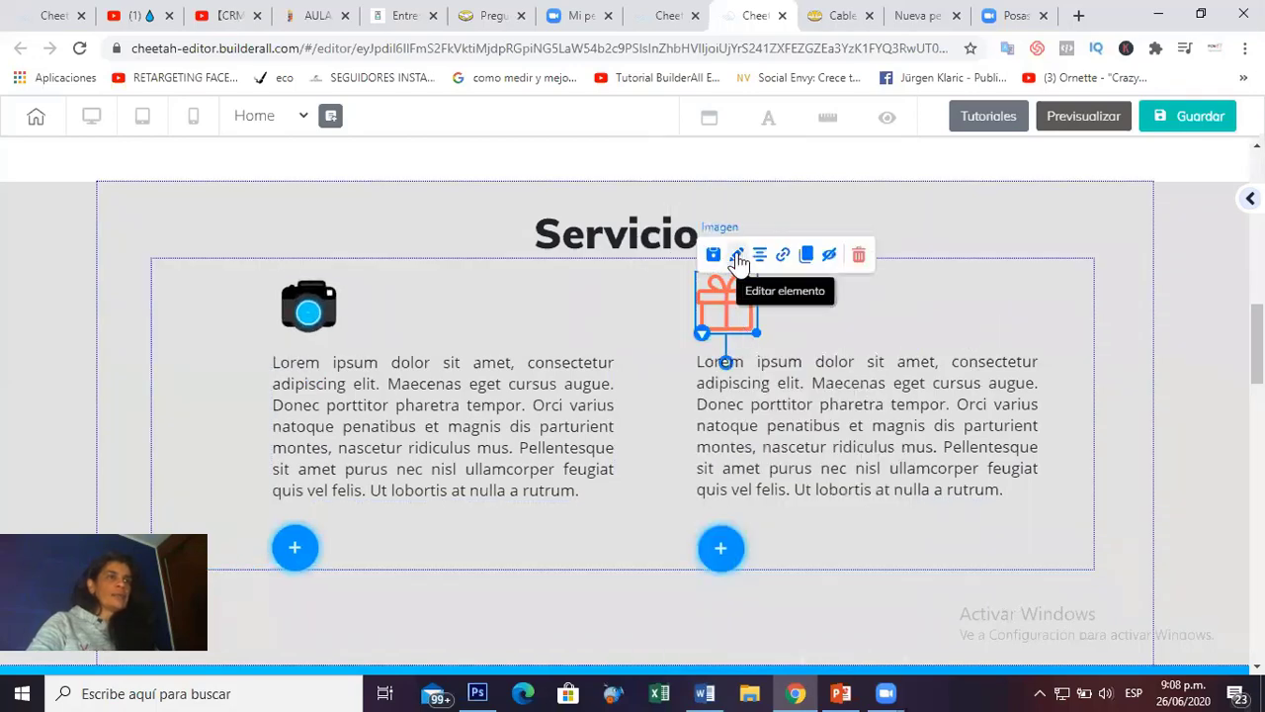
click(737, 255)
Replace the gift image with the star GIF from the library's Gifs tab.
click(954, 425)
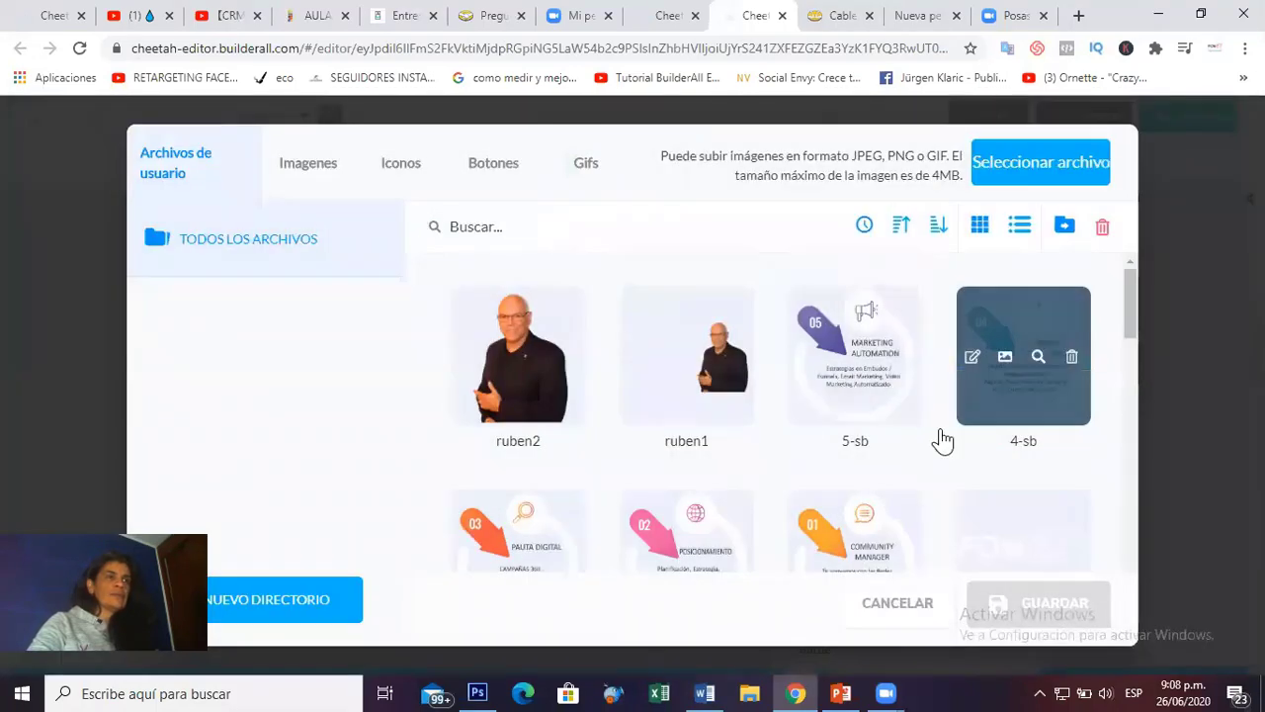
click(589, 166)
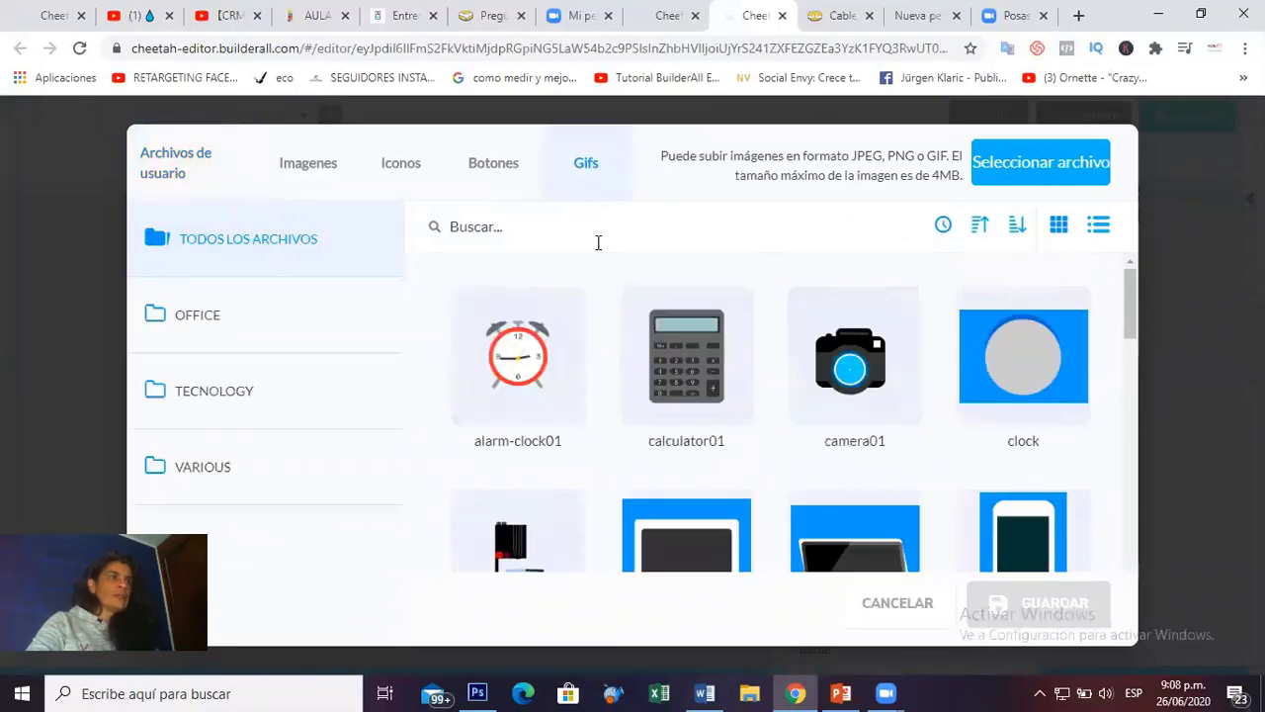
scroll(777, 413, down, 2)
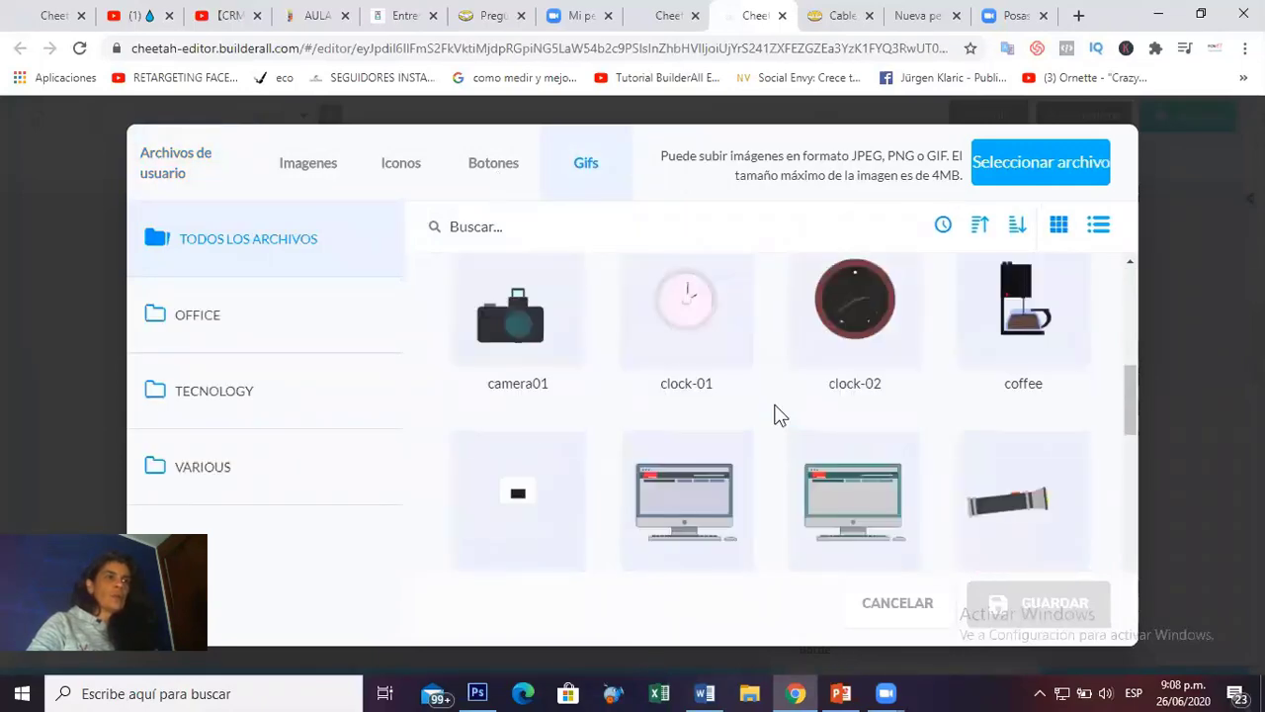
scroll(813, 443, down, 1)
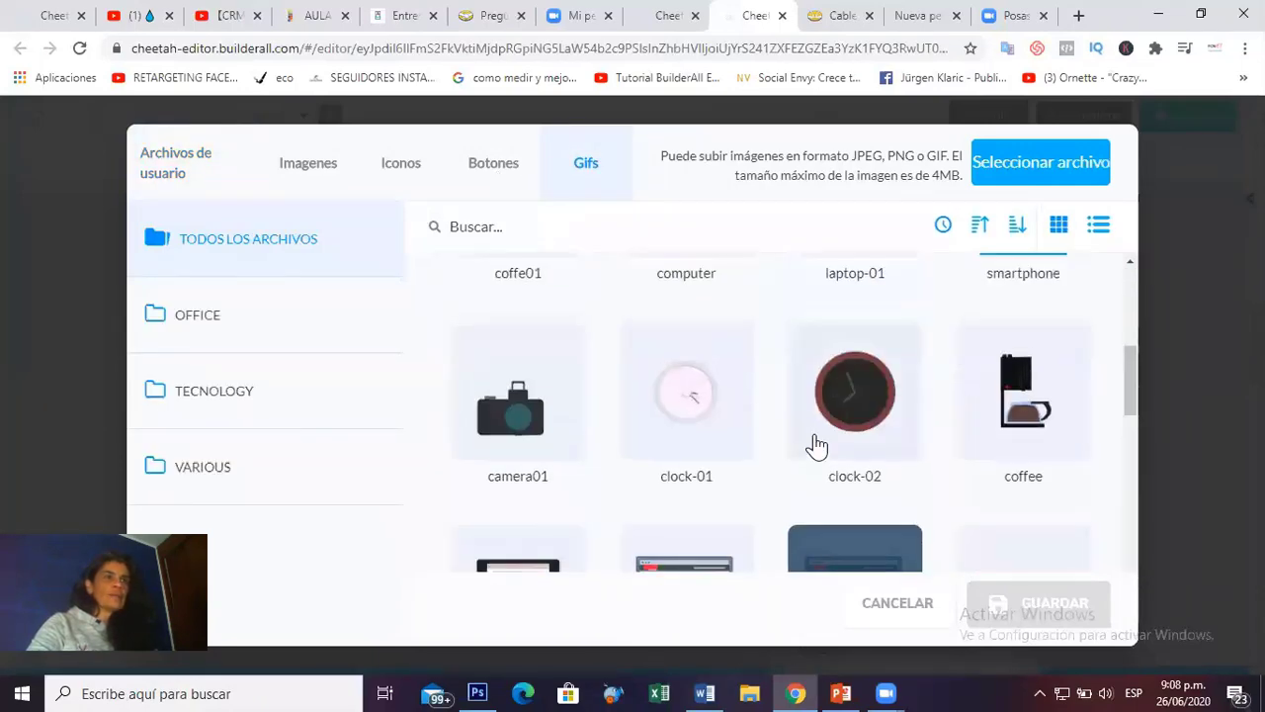
scroll(813, 444, down, 8)
scroll(814, 444, down, 1)
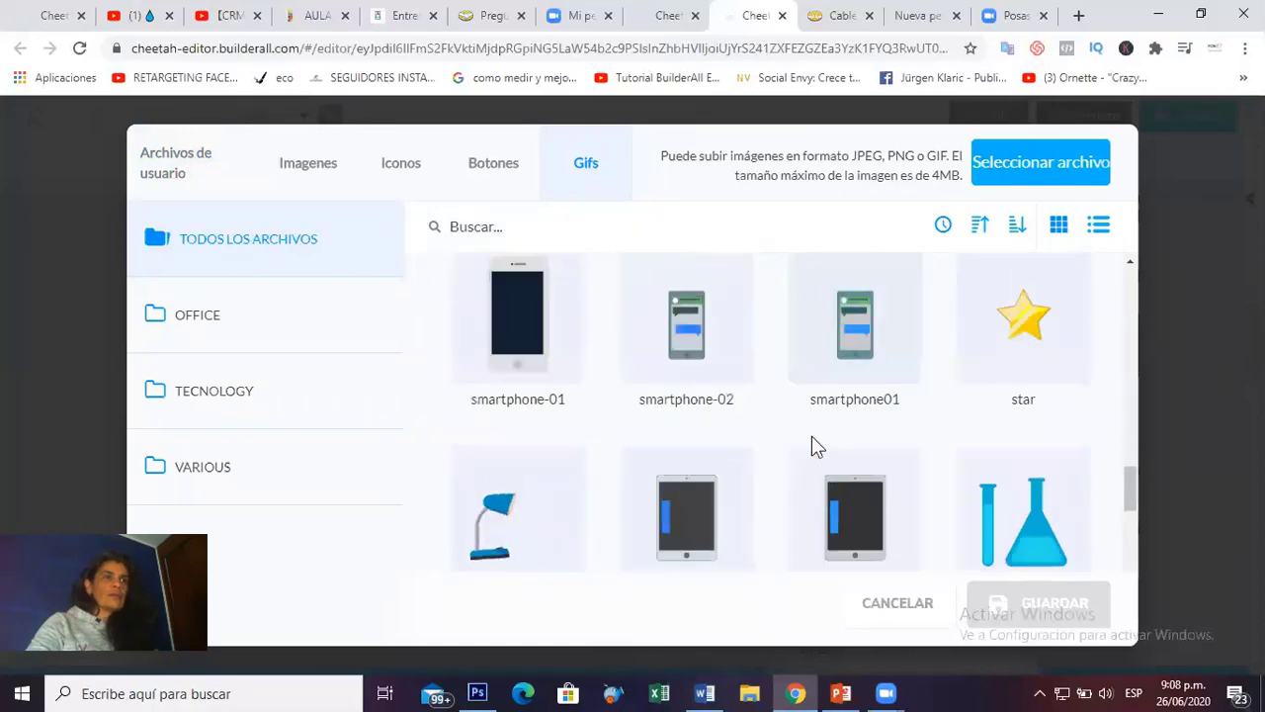
click(1043, 314)
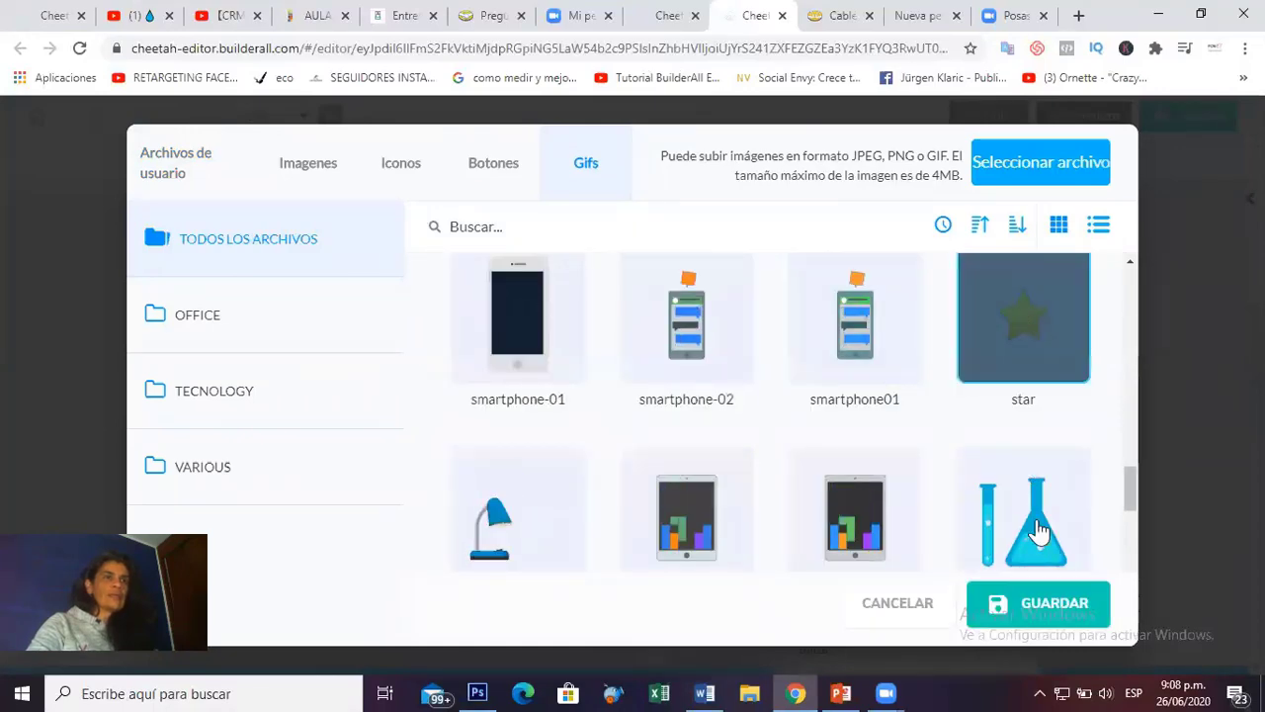
click(1047, 602)
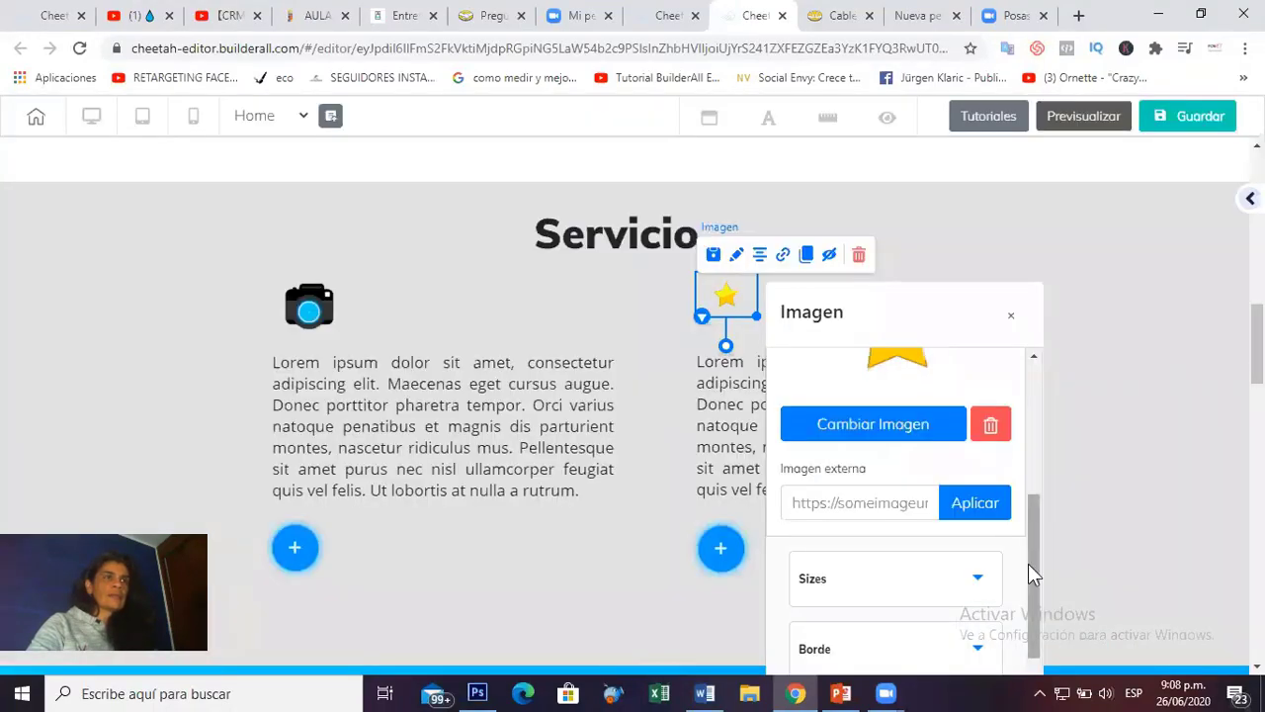
Enlarge the star image's frame and reposition it within its Servicio column.
click(1012, 314)
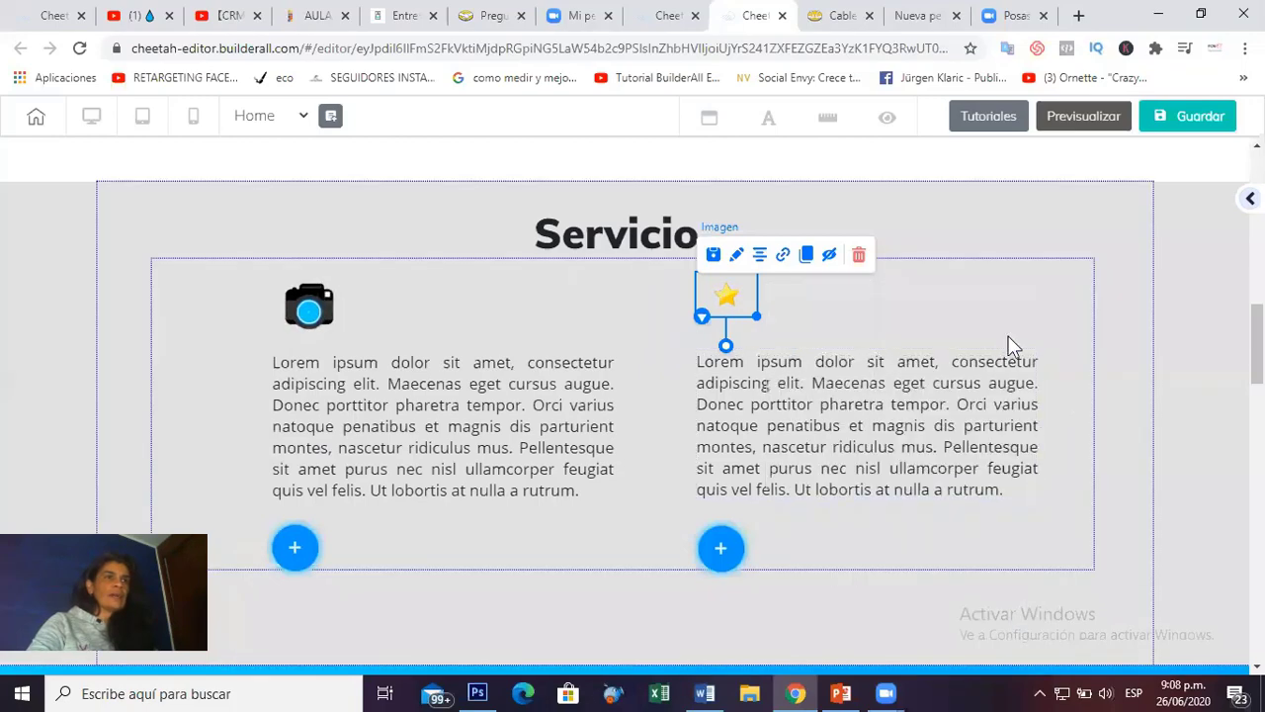
click(1133, 343)
click(735, 296)
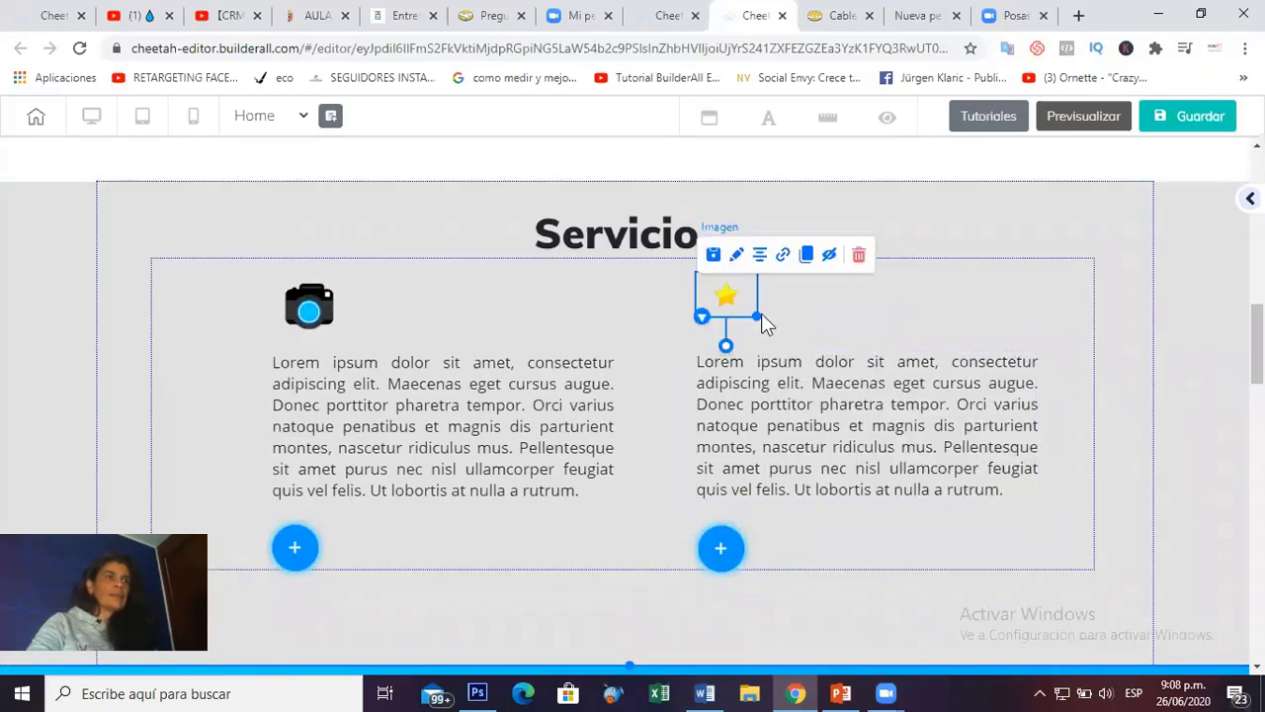
drag(753, 317, 754, 324)
click(833, 329)
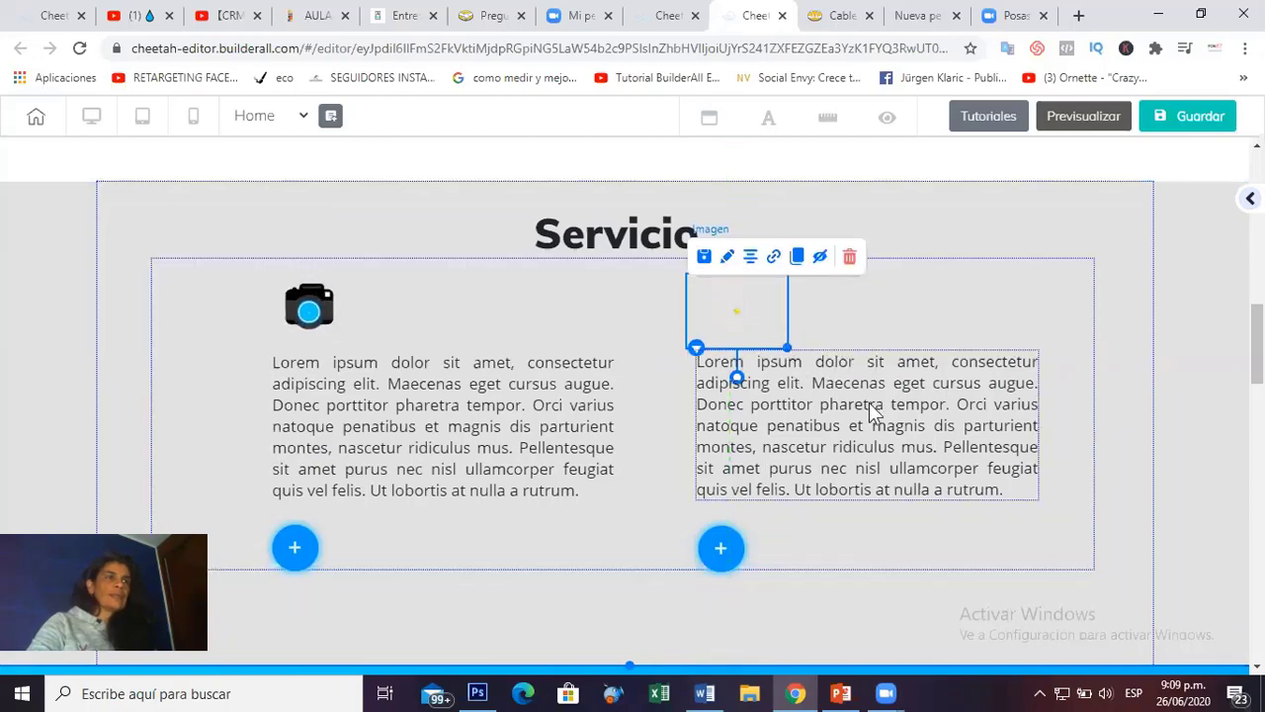
Check the neighbouring Servicio elements, then switch to the Mi sitio pages list.
click(787, 413)
scroll(1034, 455, down, 3)
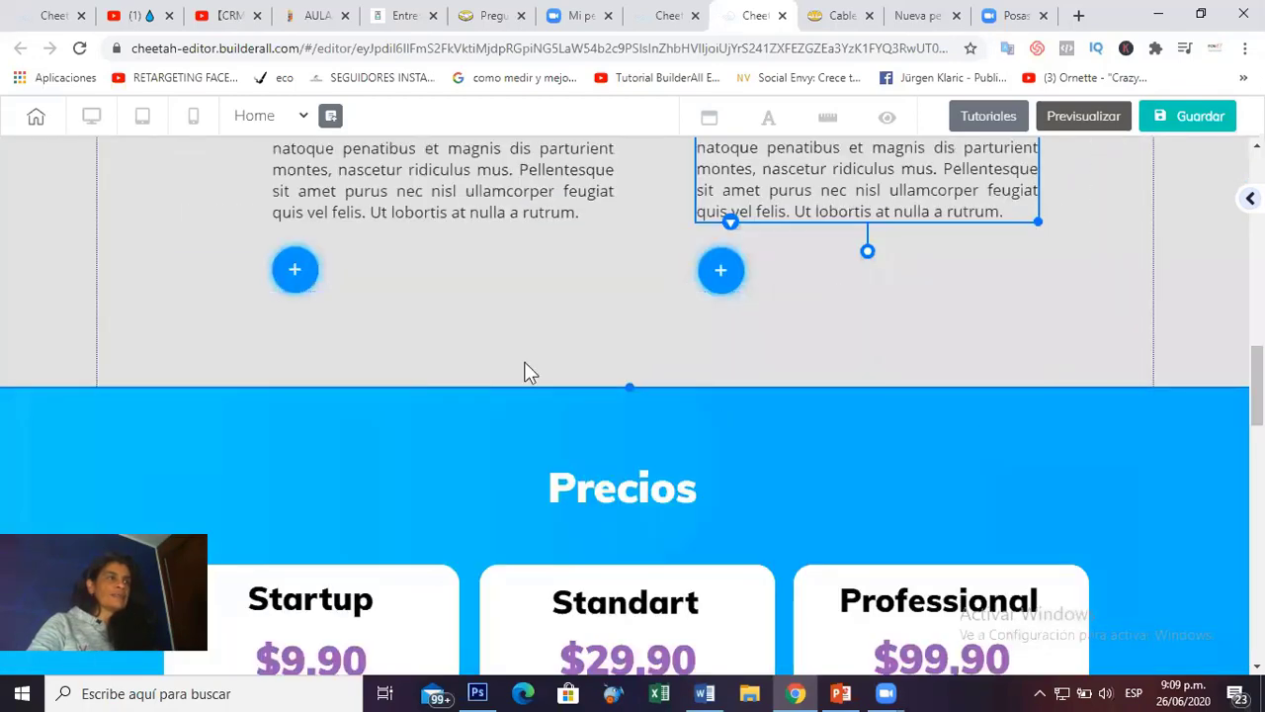
click(294, 275)
scroll(939, 437, up, 10)
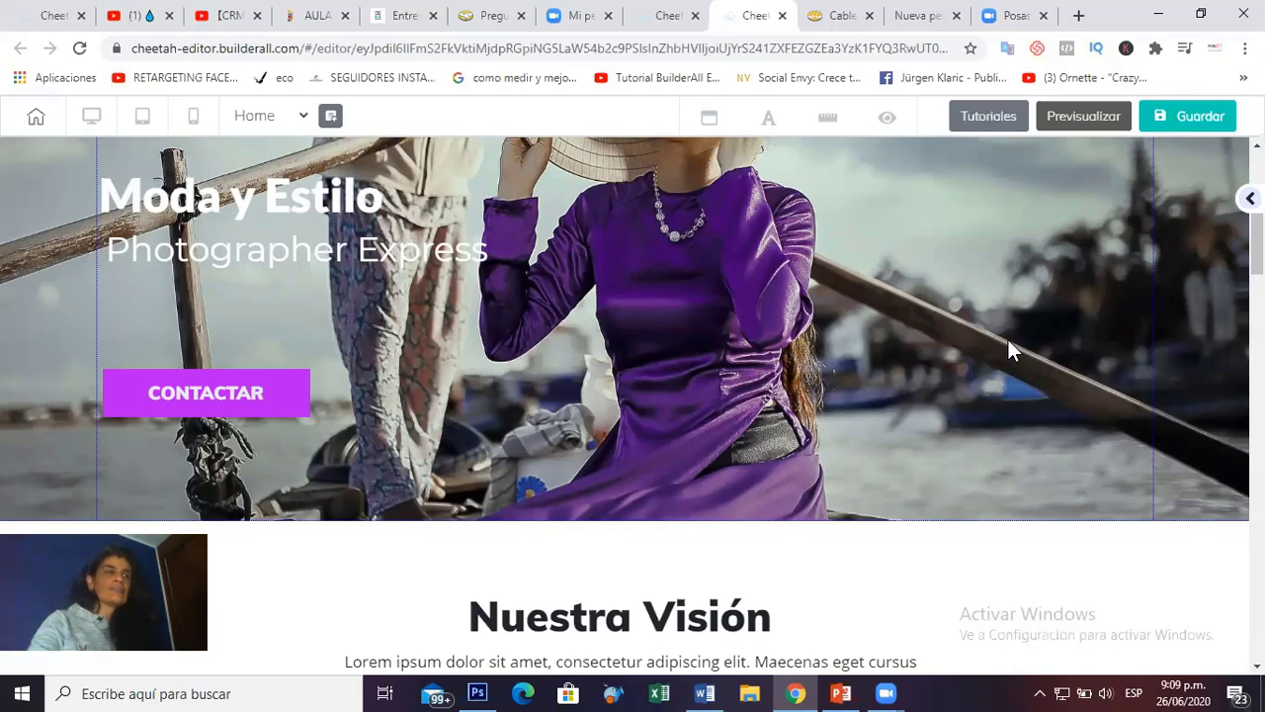
scroll(1000, 373, down, 4)
key(ctrl+shift+Tab)
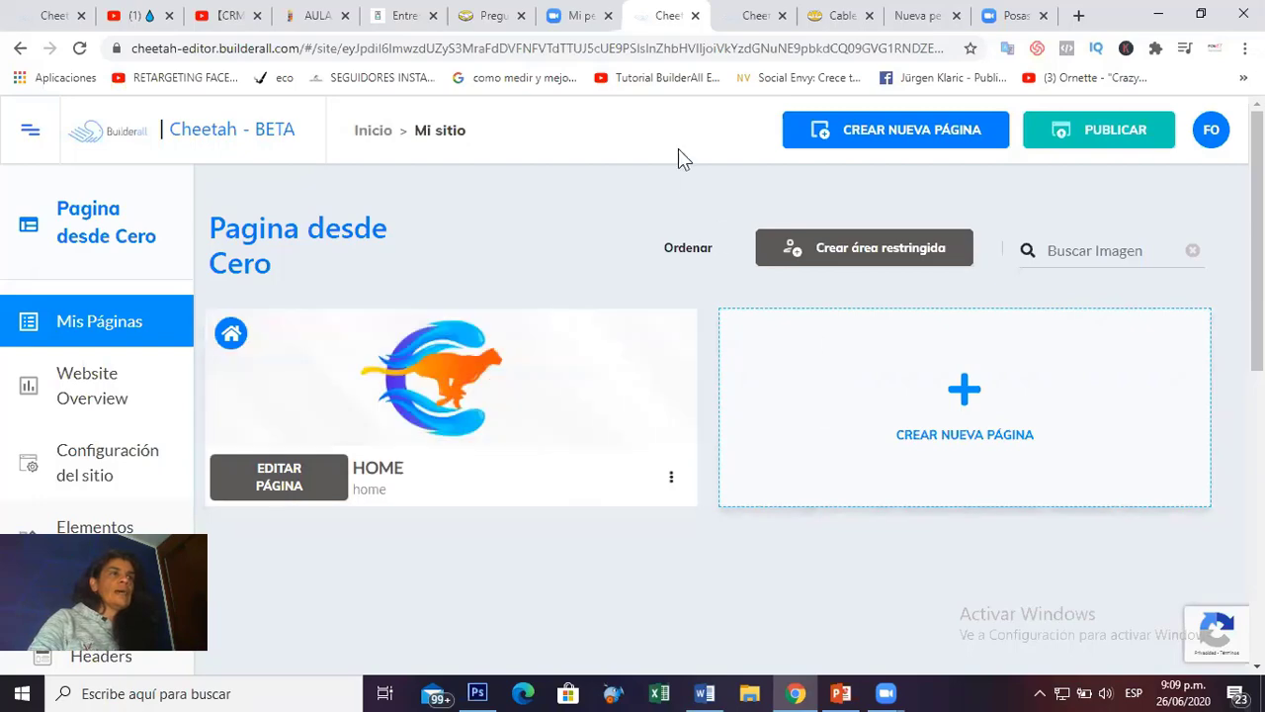
Change the Nuestra Visión button's label from BUY NOW to 'Mas...'.
click(748, 12)
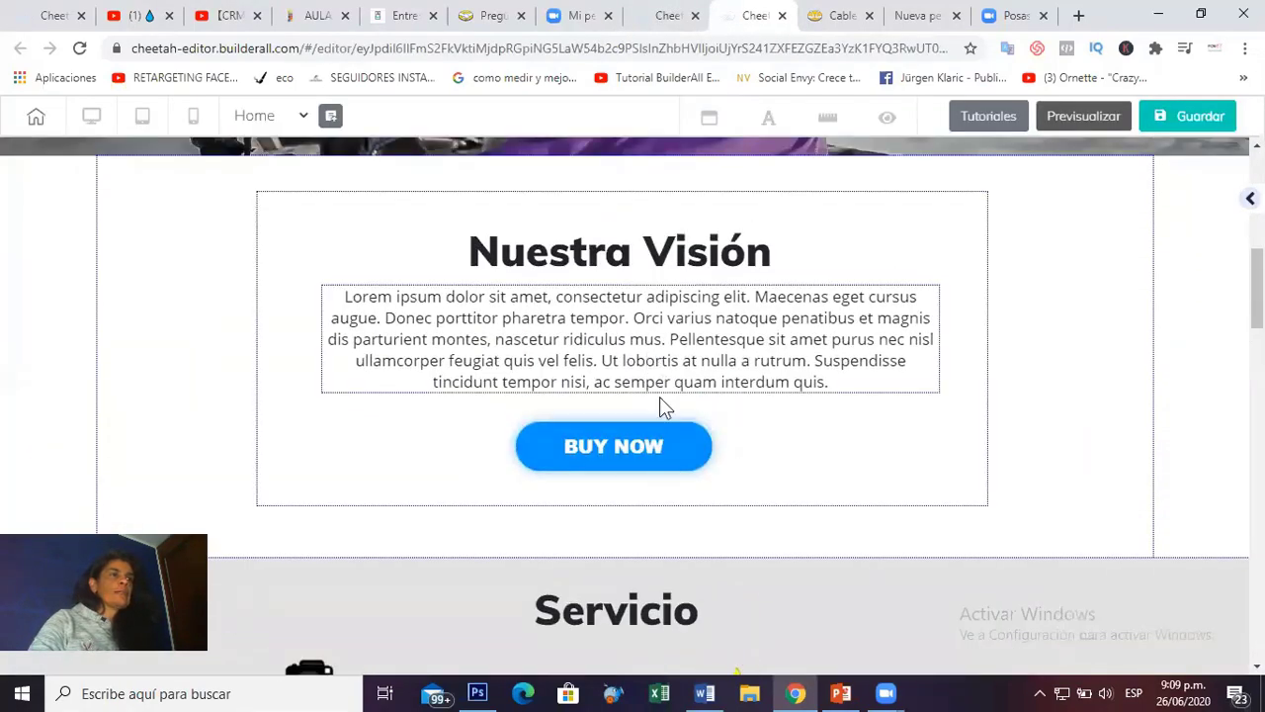
scroll(652, 438, down, 1)
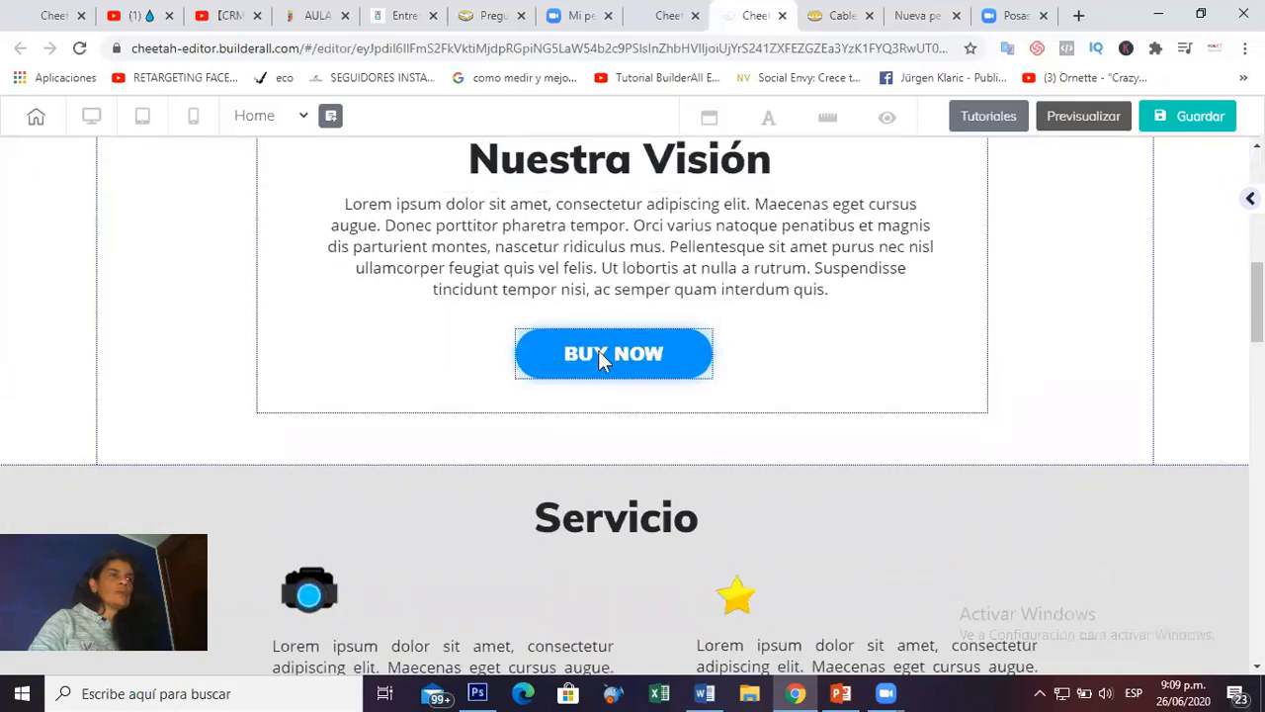
click(554, 356)
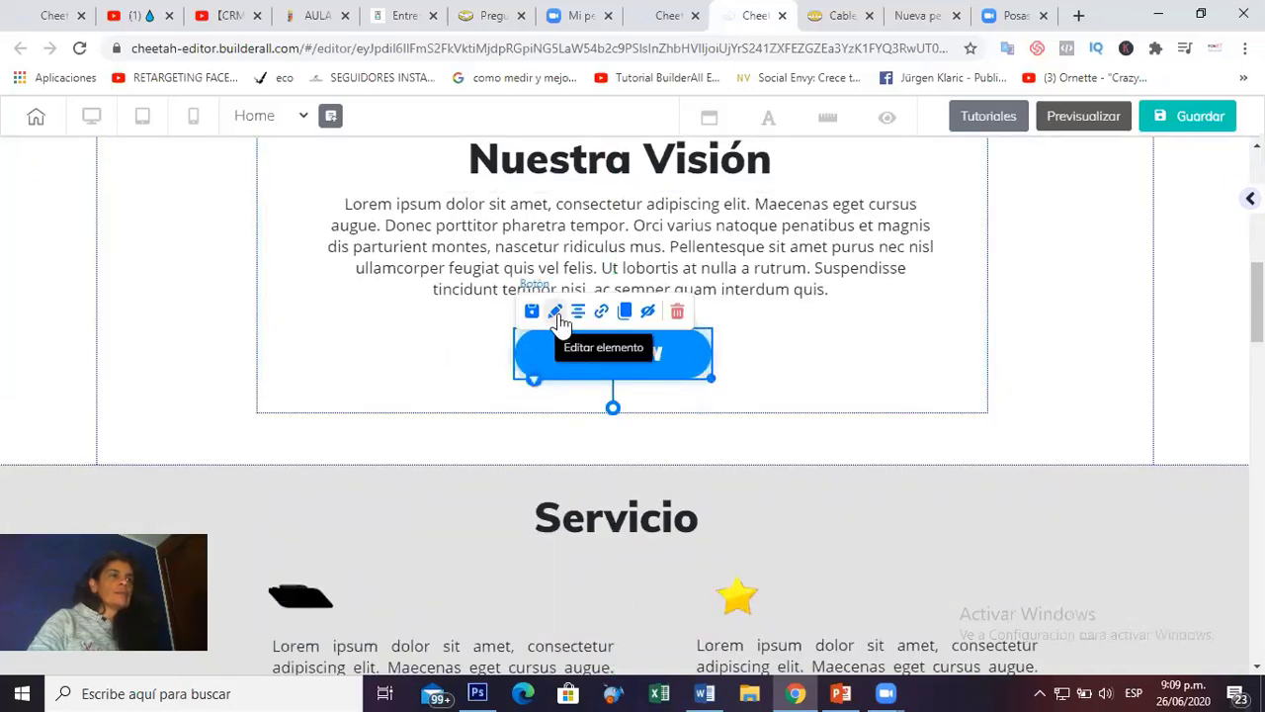
click(555, 313)
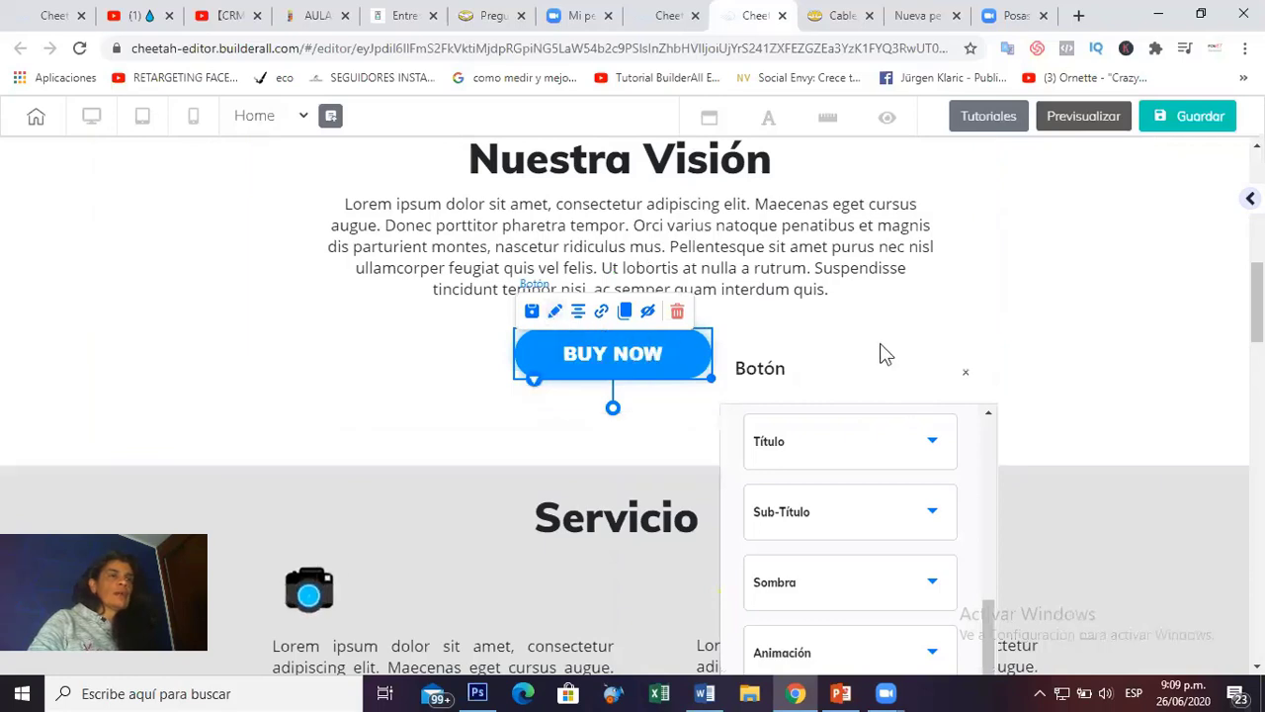
drag(881, 354, 1041, 166)
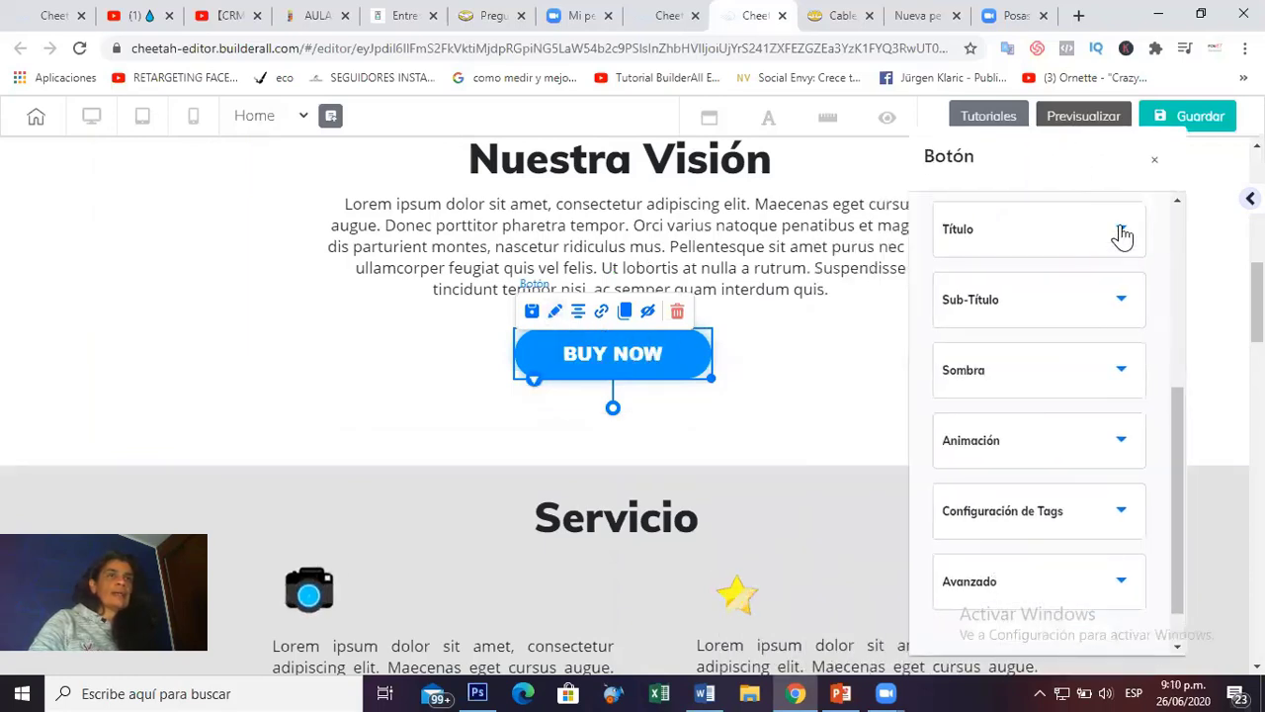
click(1121, 234)
drag(1008, 323, 930, 298)
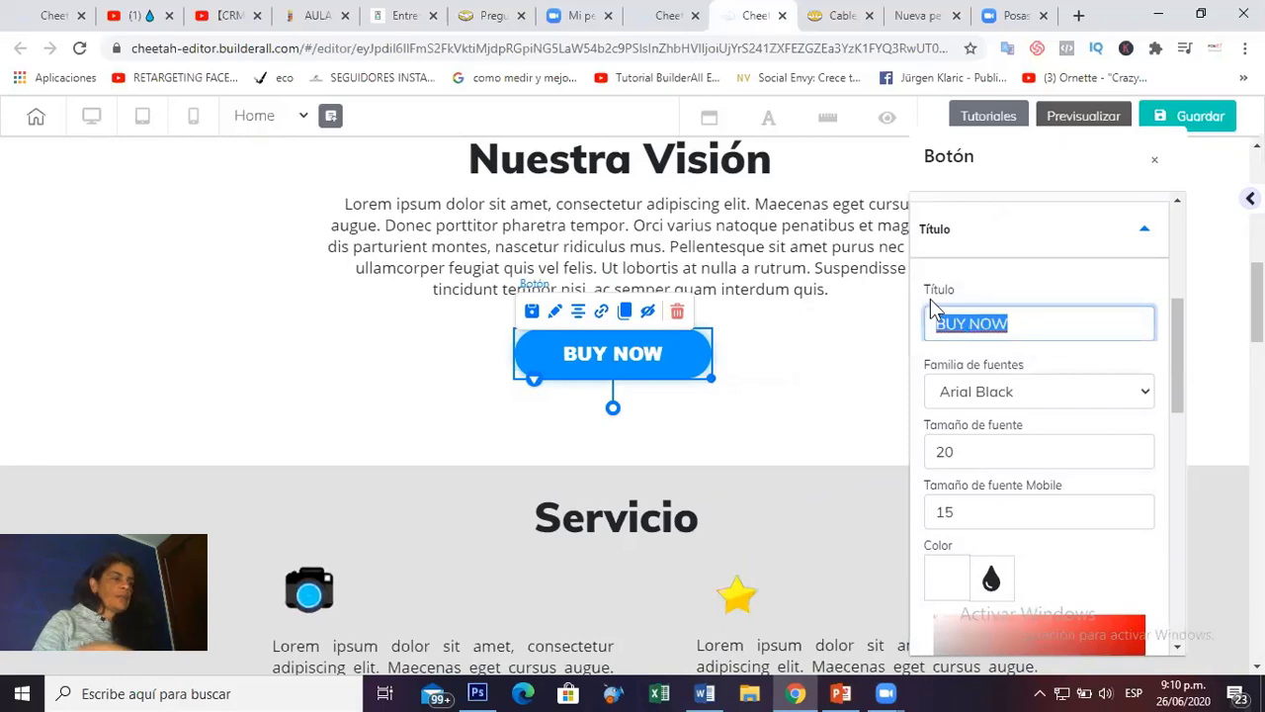
text(Mas)
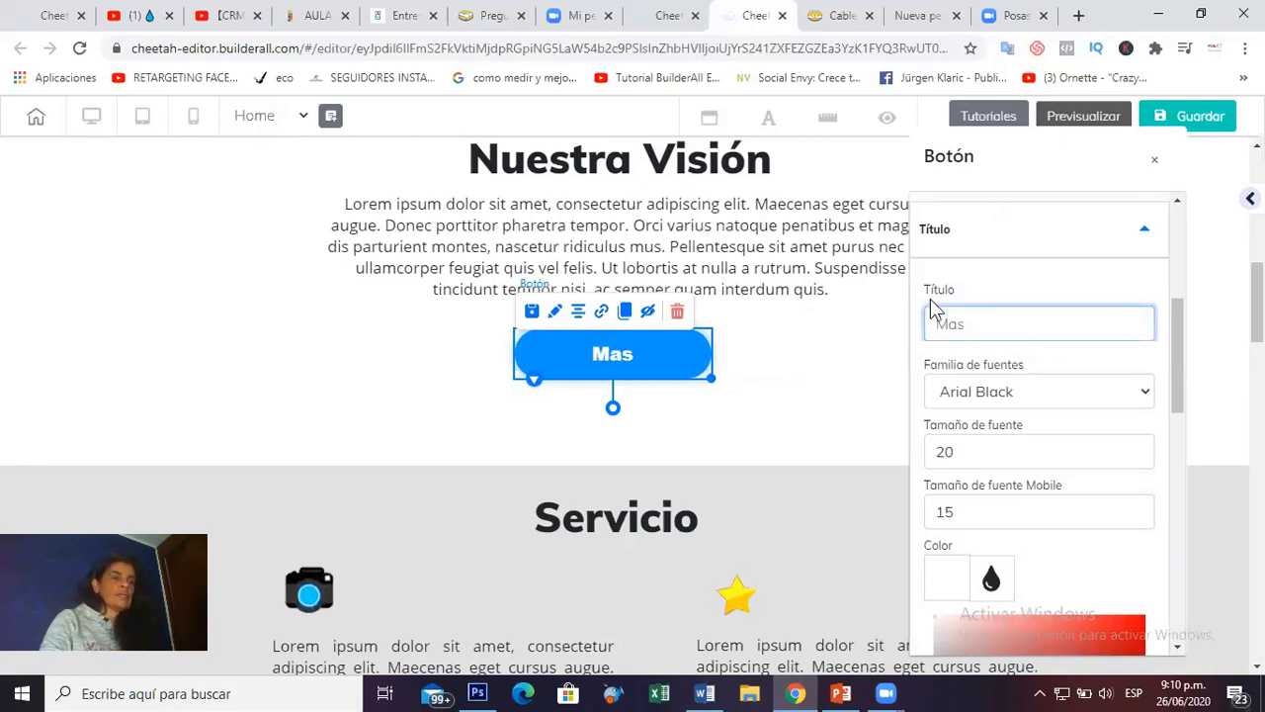
text(...)
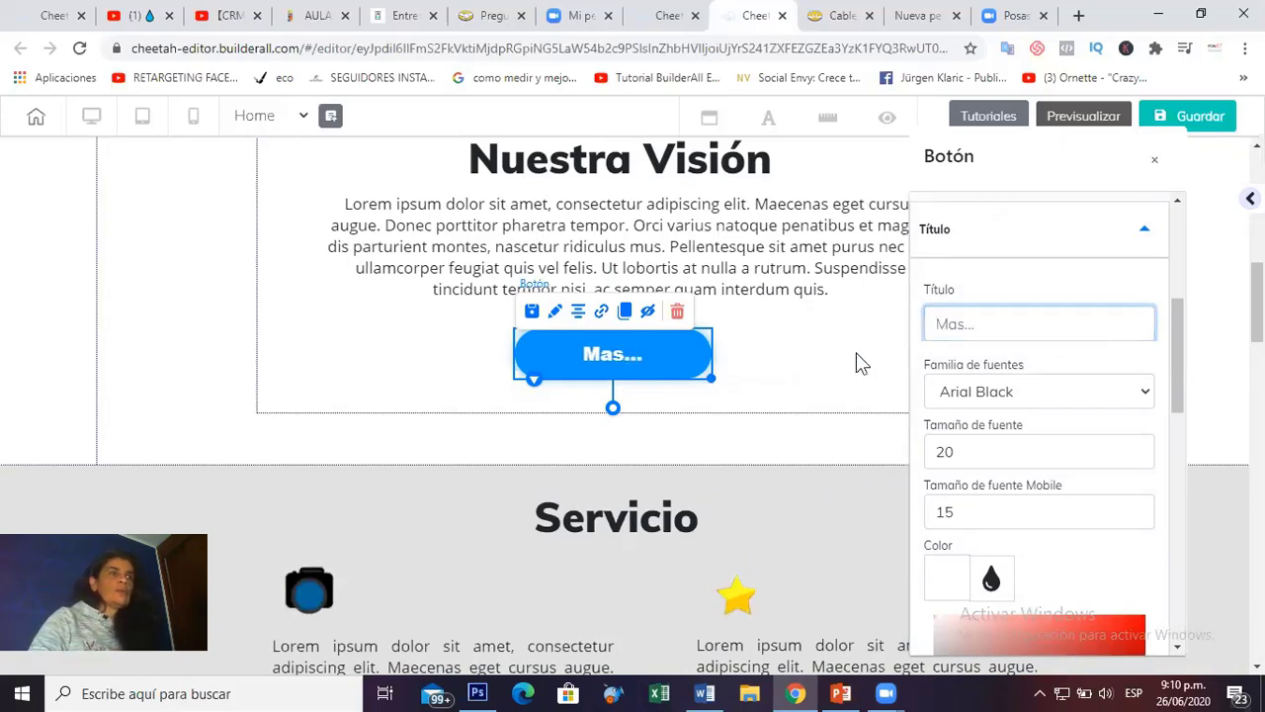
click(723, 368)
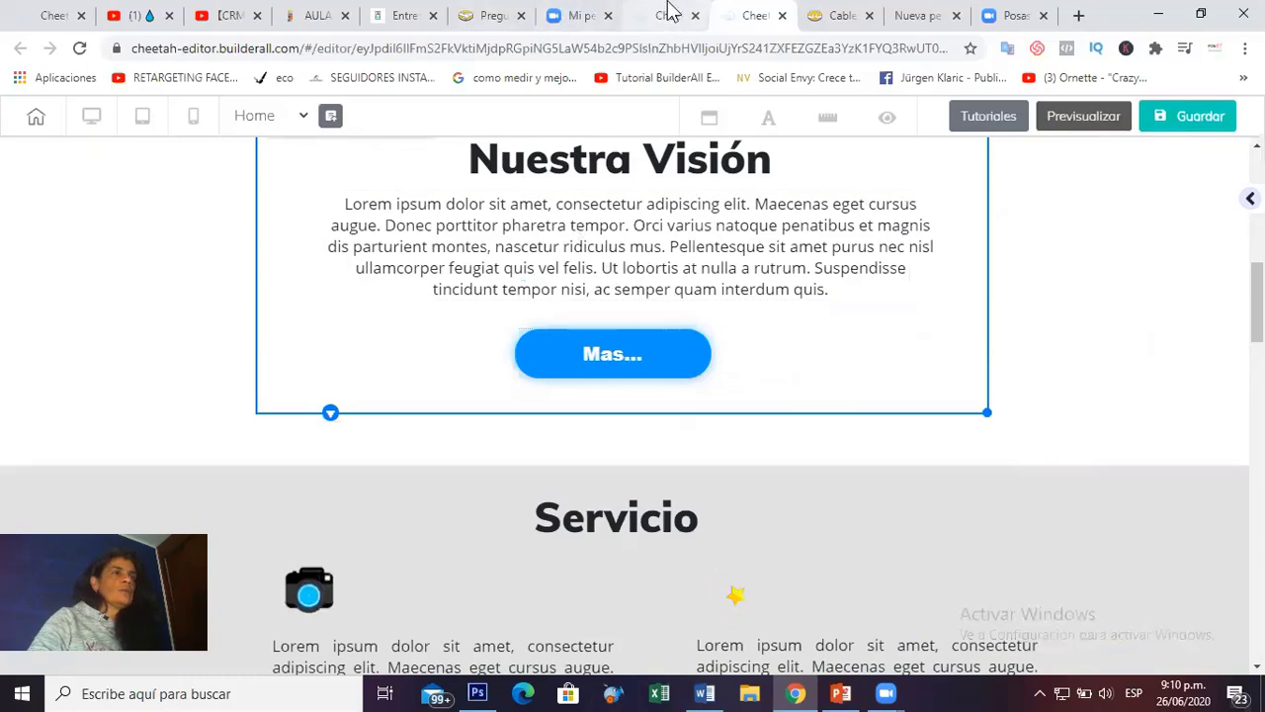
click(669, 14)
Start a new page named Visión and copy that name into its title field.
click(957, 409)
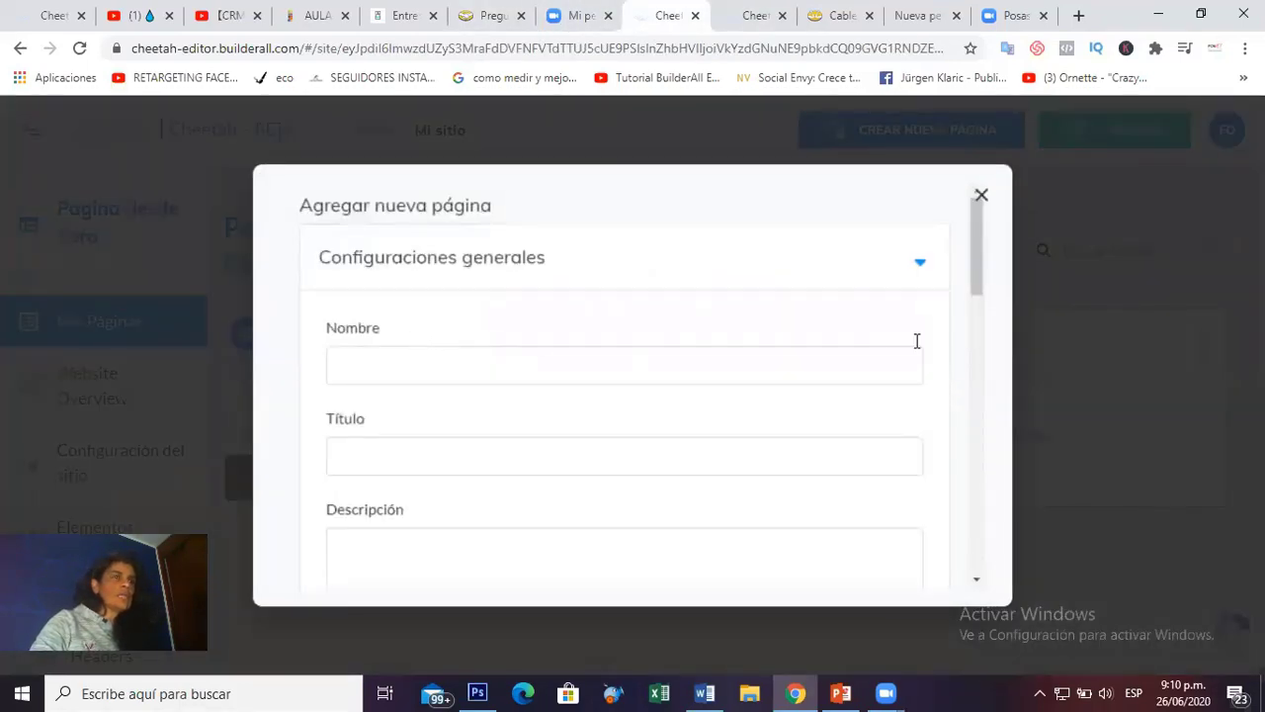
drag(975, 272, 984, 238)
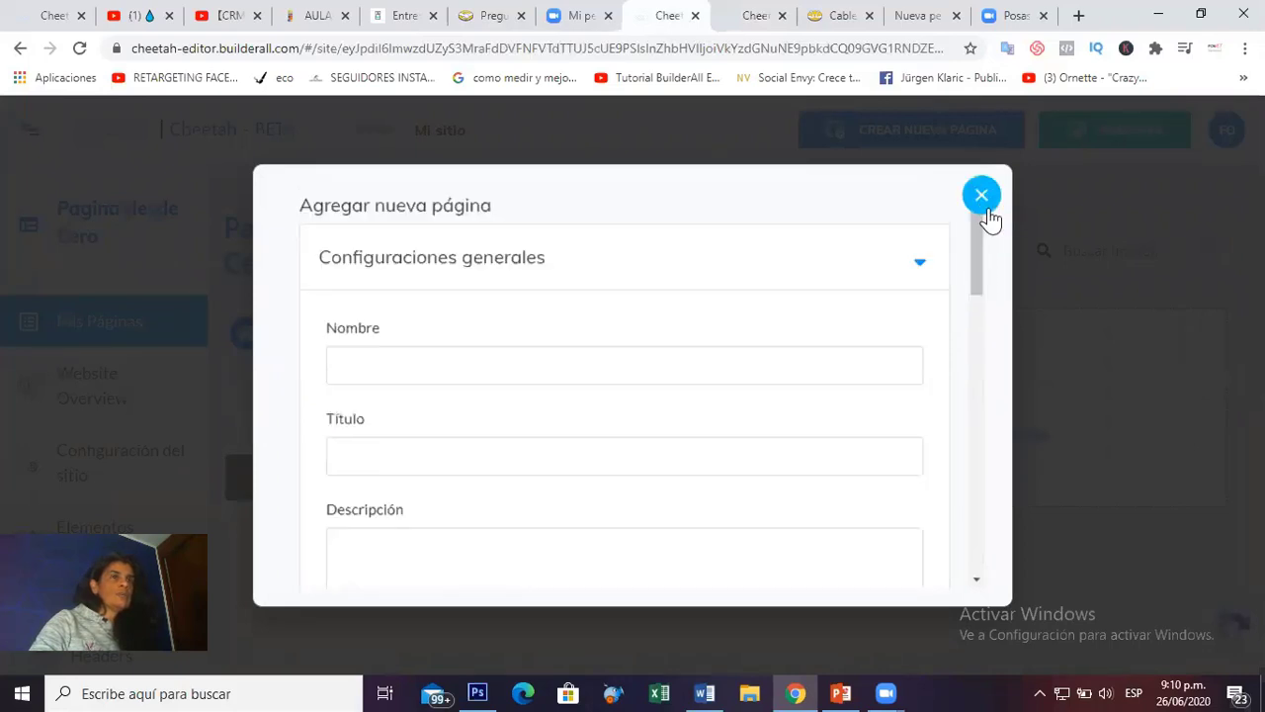
click(980, 195)
click(964, 400)
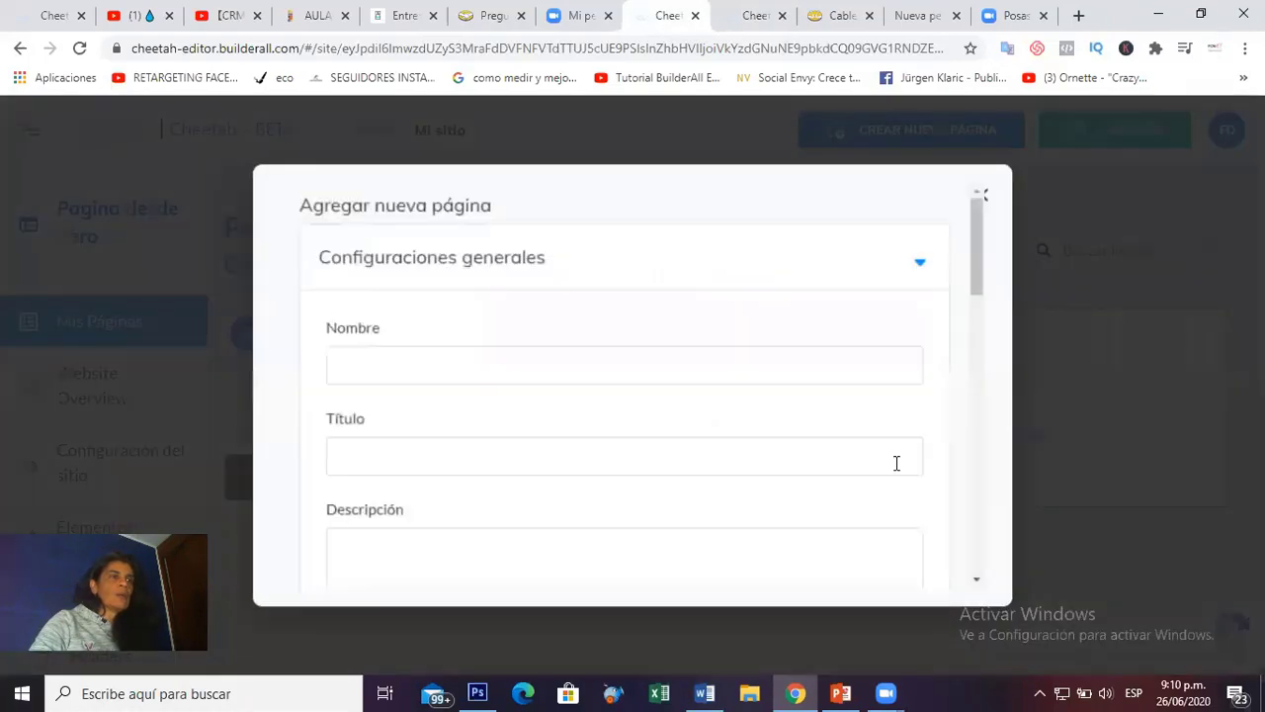
click(440, 361)
text(Visión)
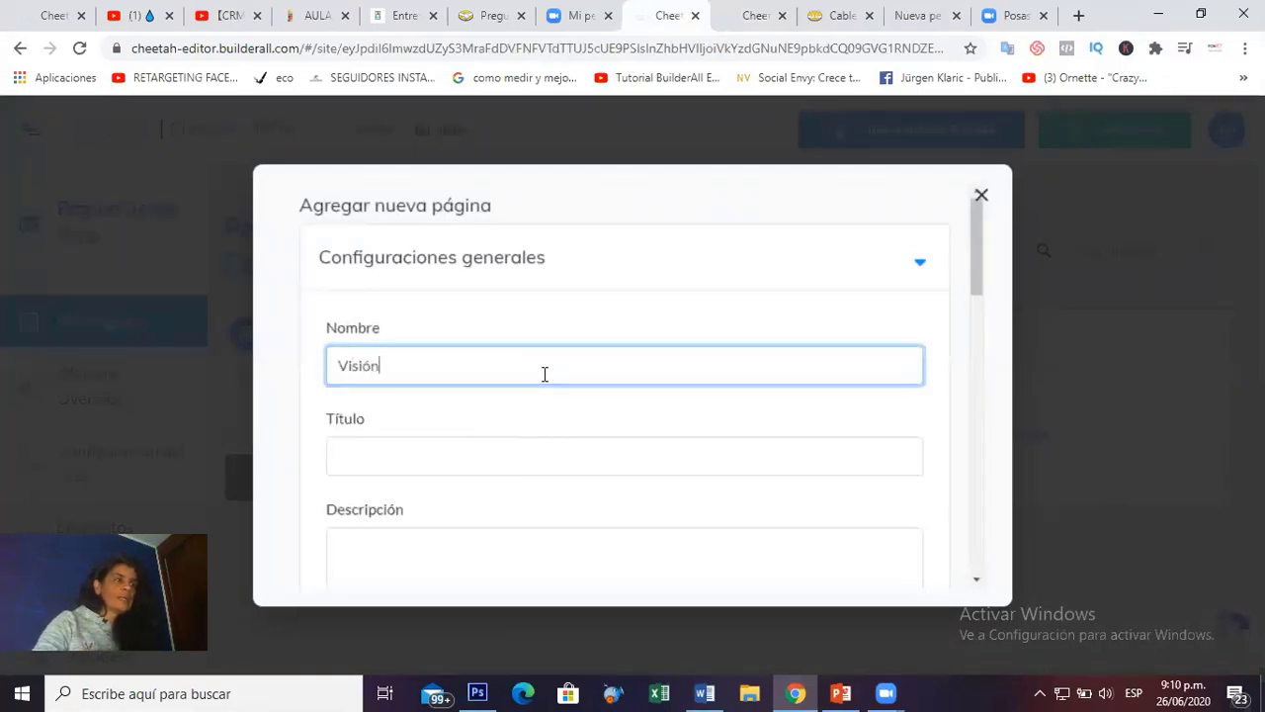
drag(400, 376, 335, 364)
key(ctrl+c)
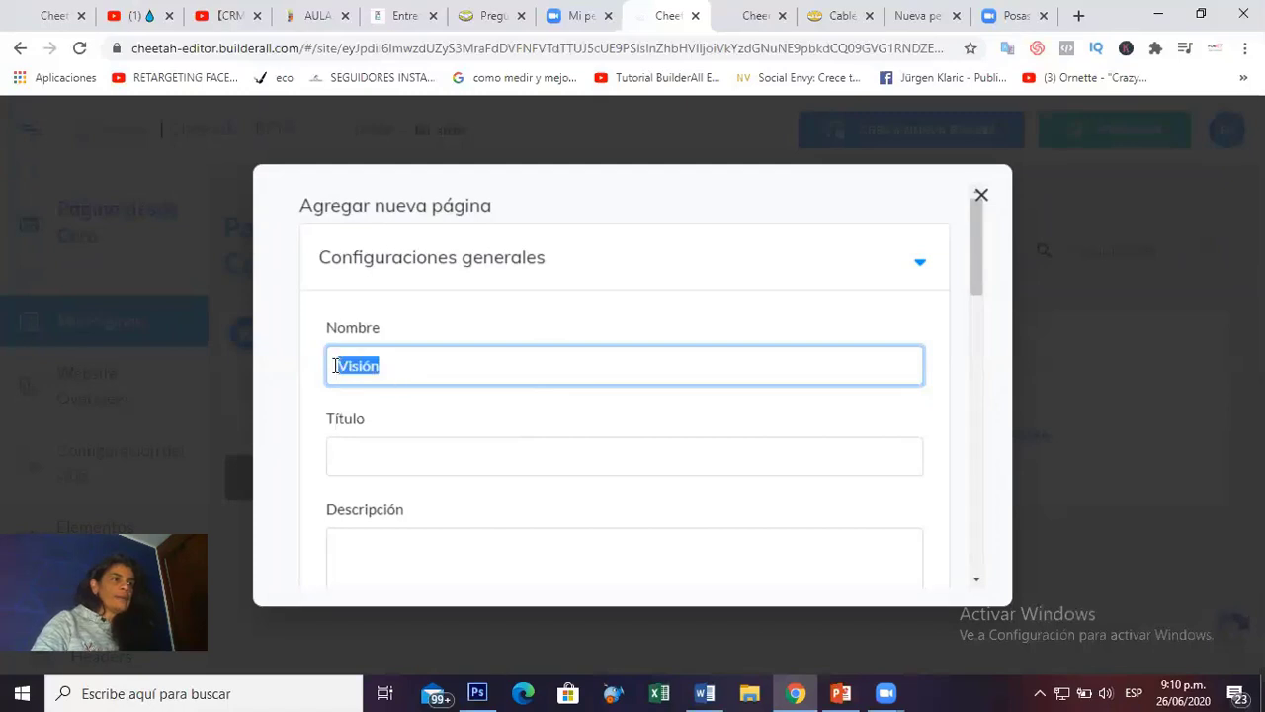
click(414, 453)
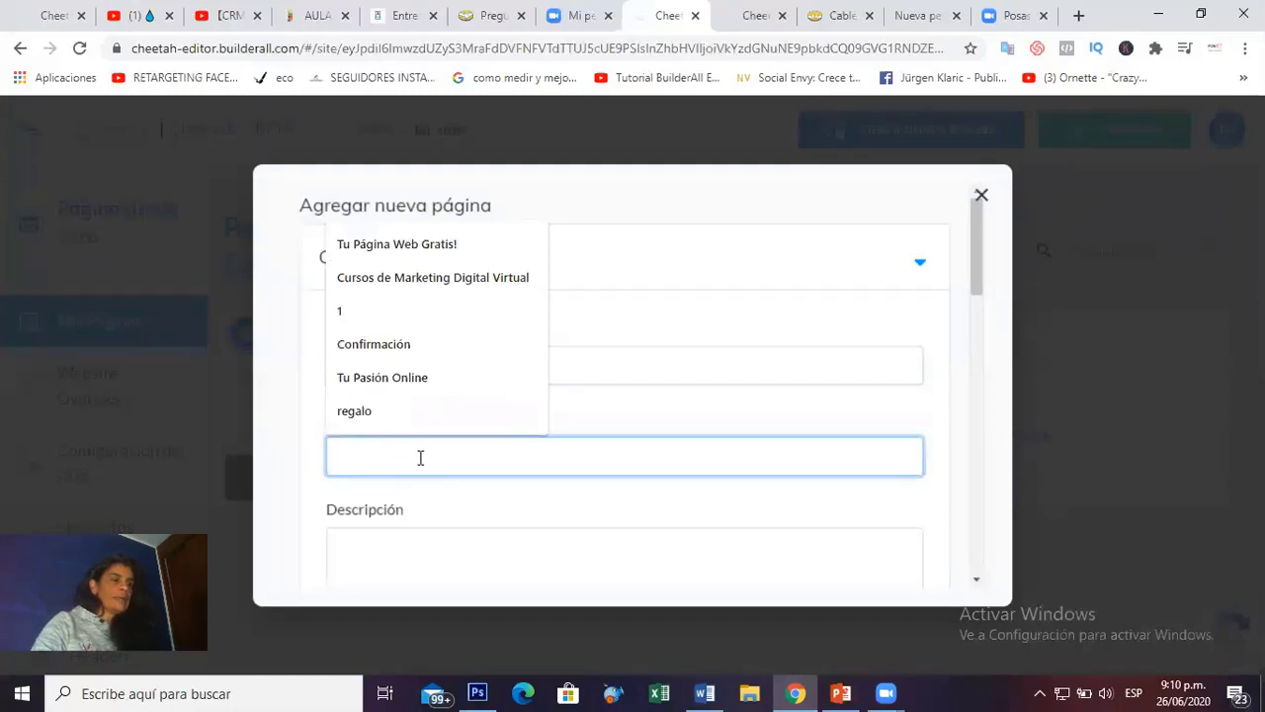
key(ctrl+v)
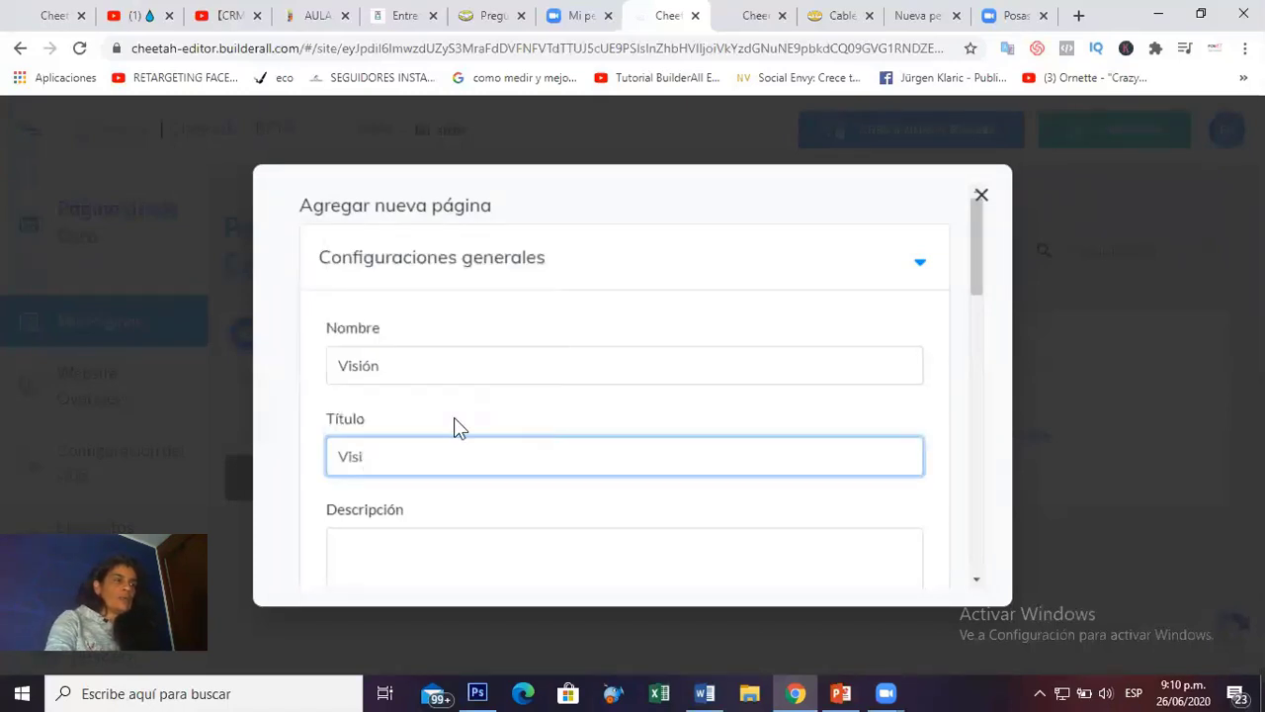
text(n)
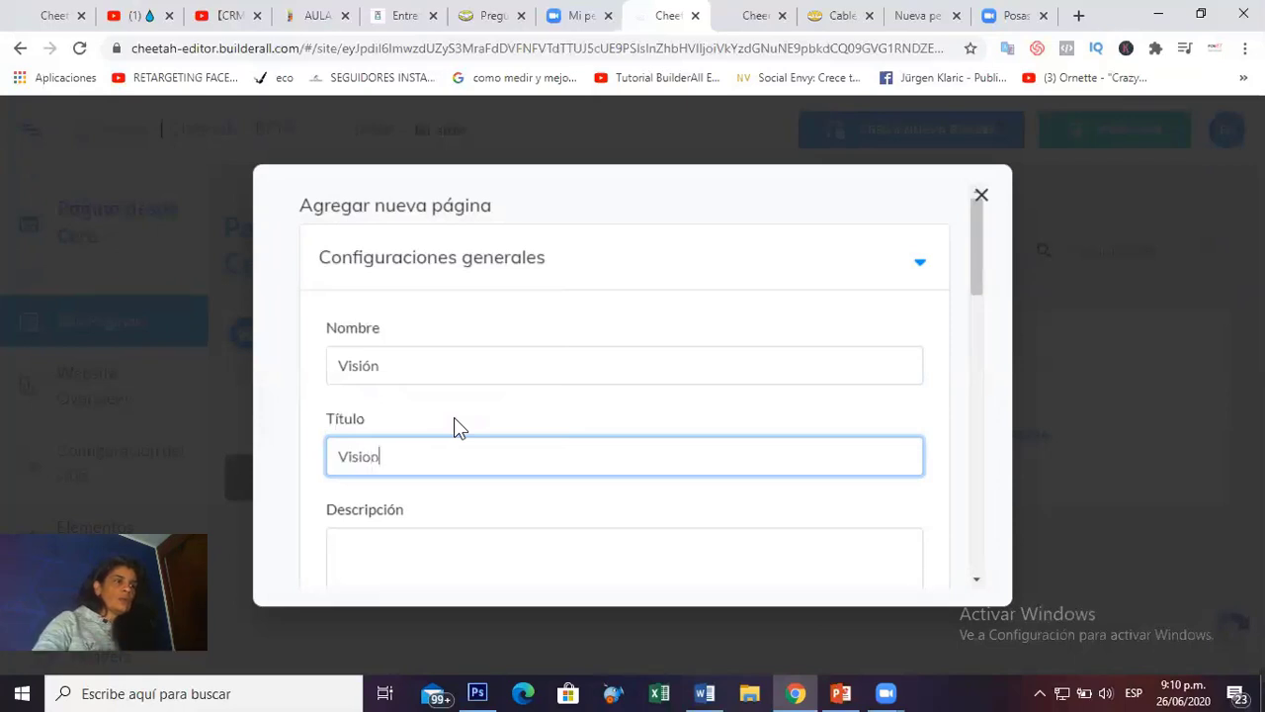
Fill the page description with Visión, lowercase the title's first letter, and save the settings.
scroll(974, 294, down, 1)
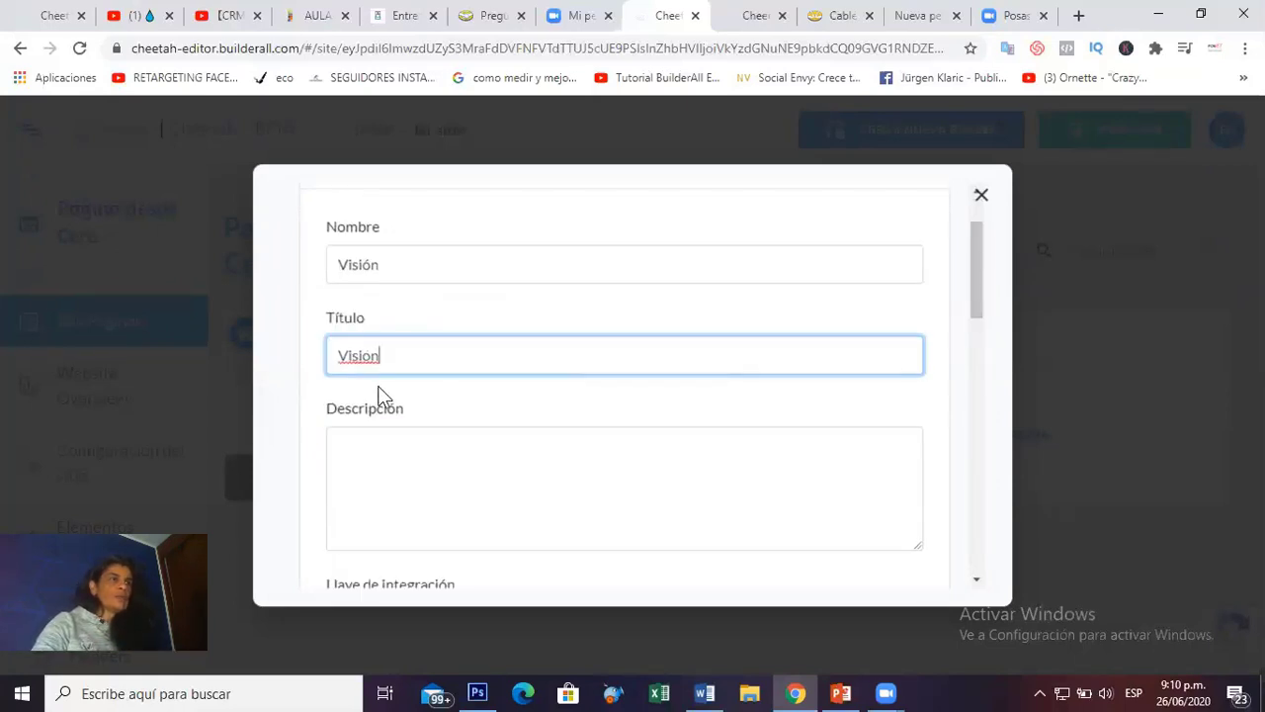
double_click(357, 358)
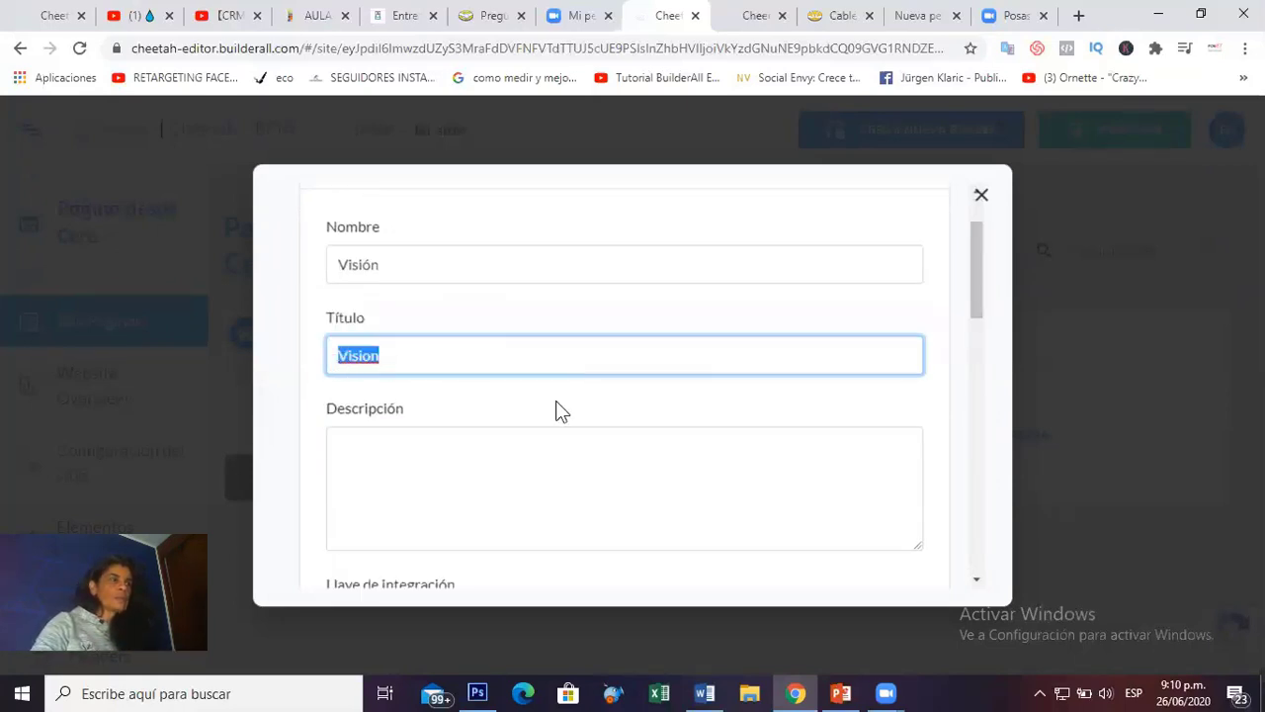
click(448, 455)
key(ctrl+v)
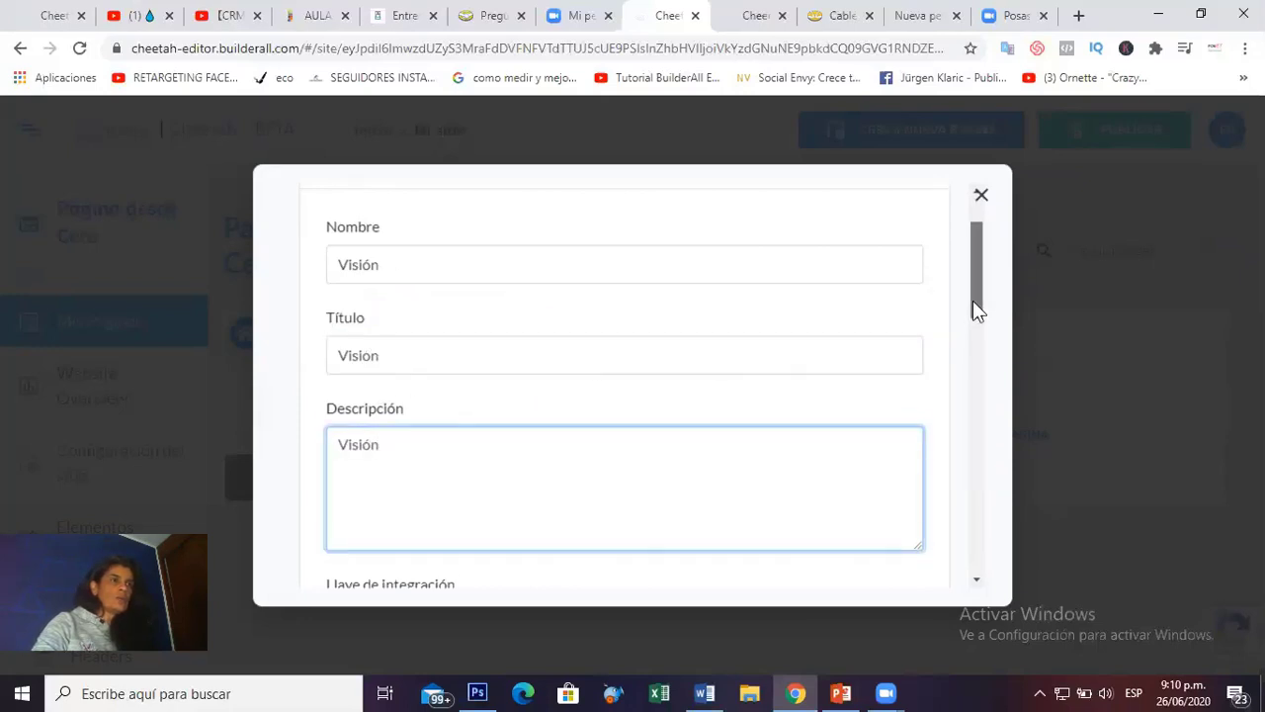
drag(973, 300, 974, 274)
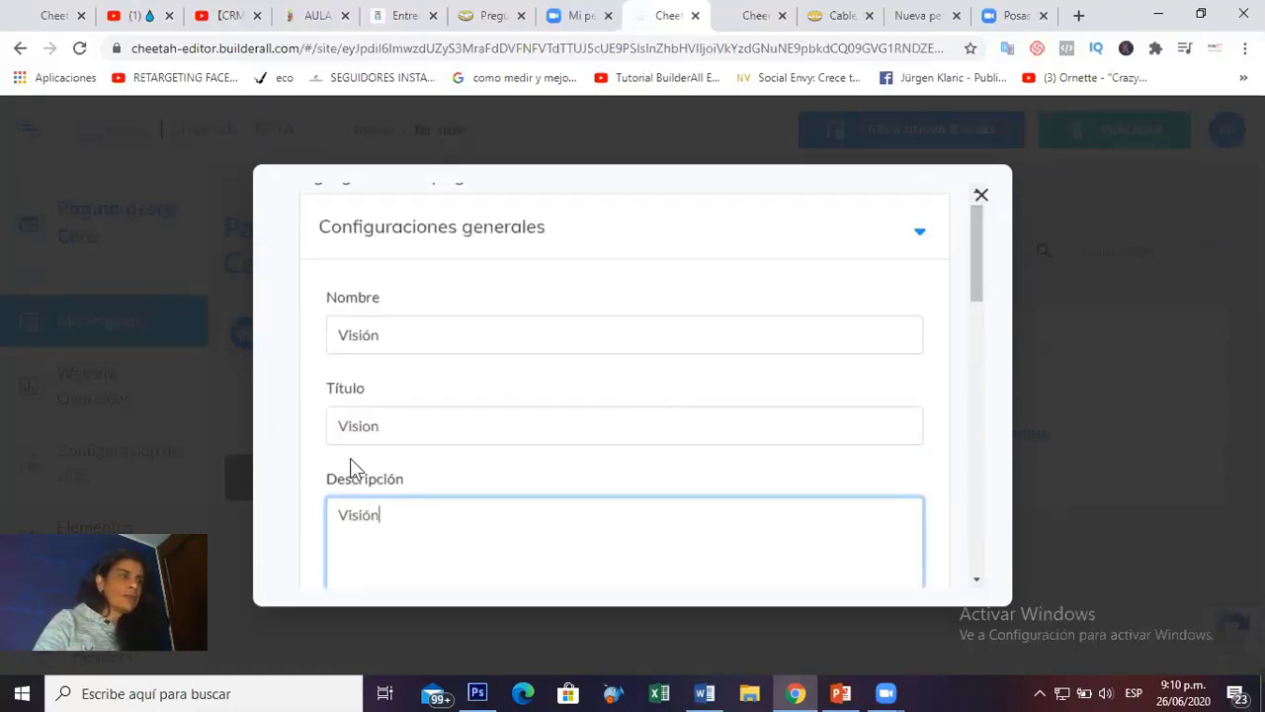
drag(346, 430, 333, 435)
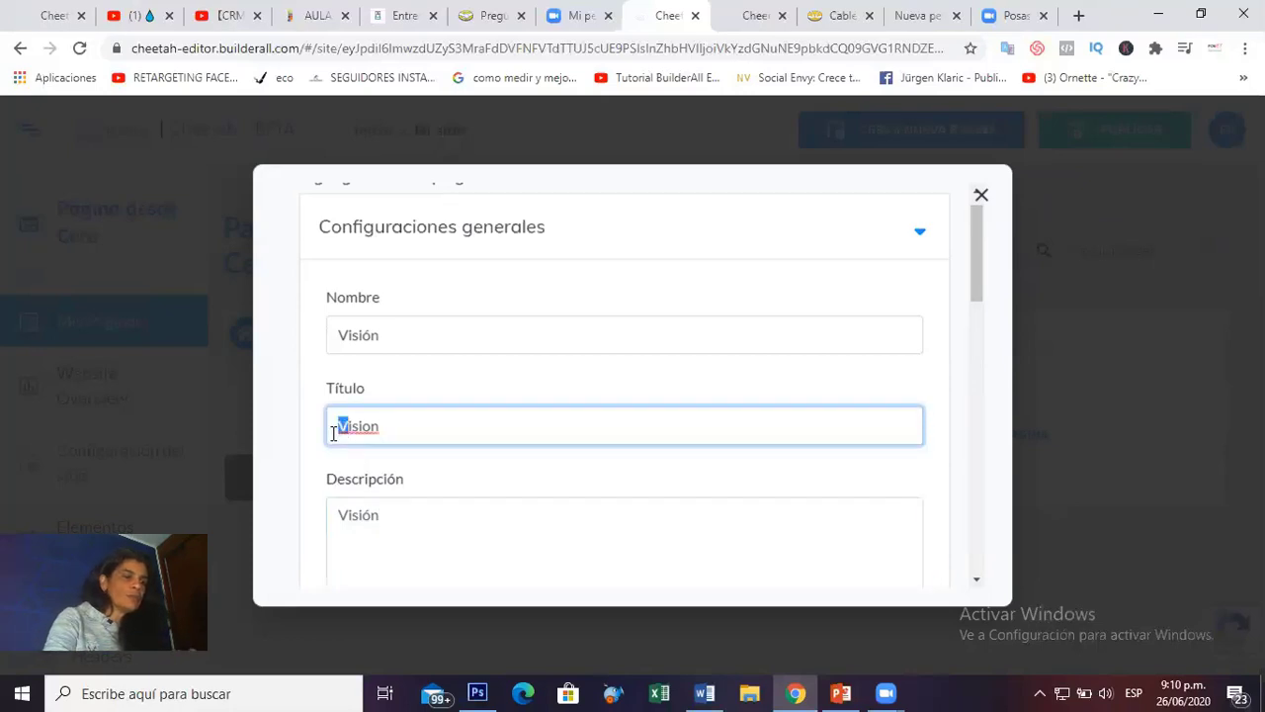
text(v)
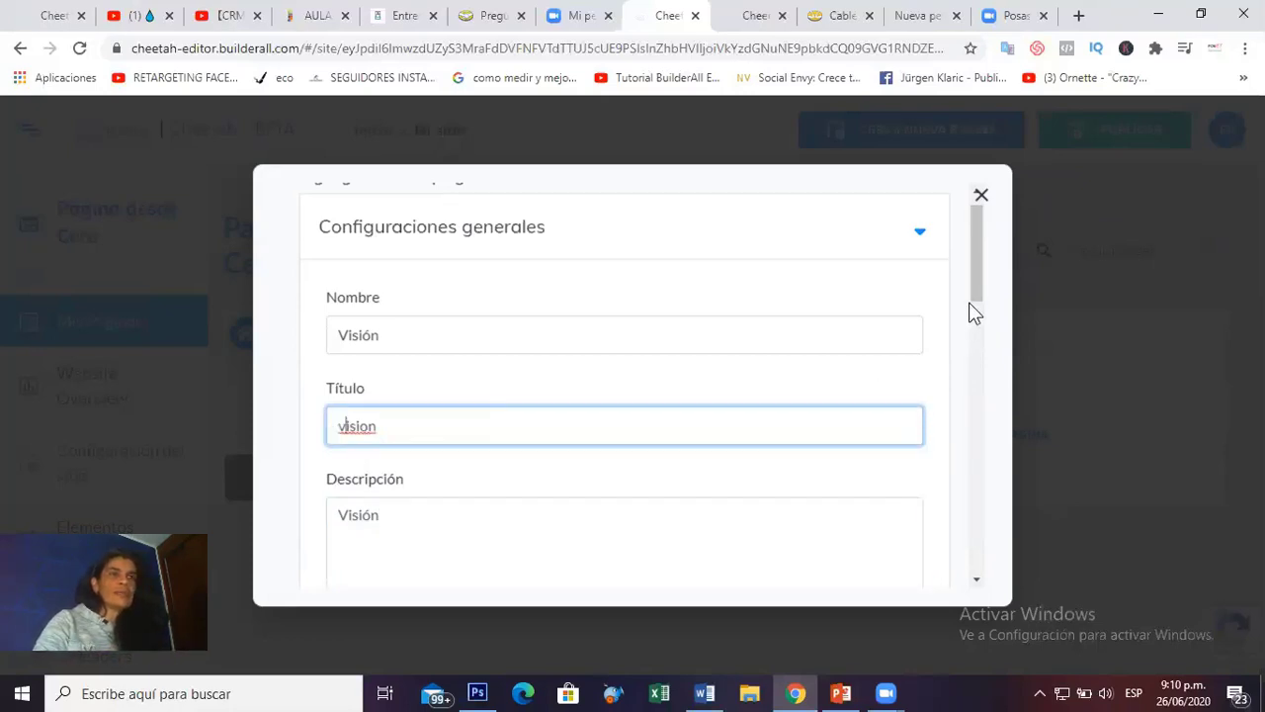
scroll(983, 302, up, 1)
scroll(983, 301, down, 1)
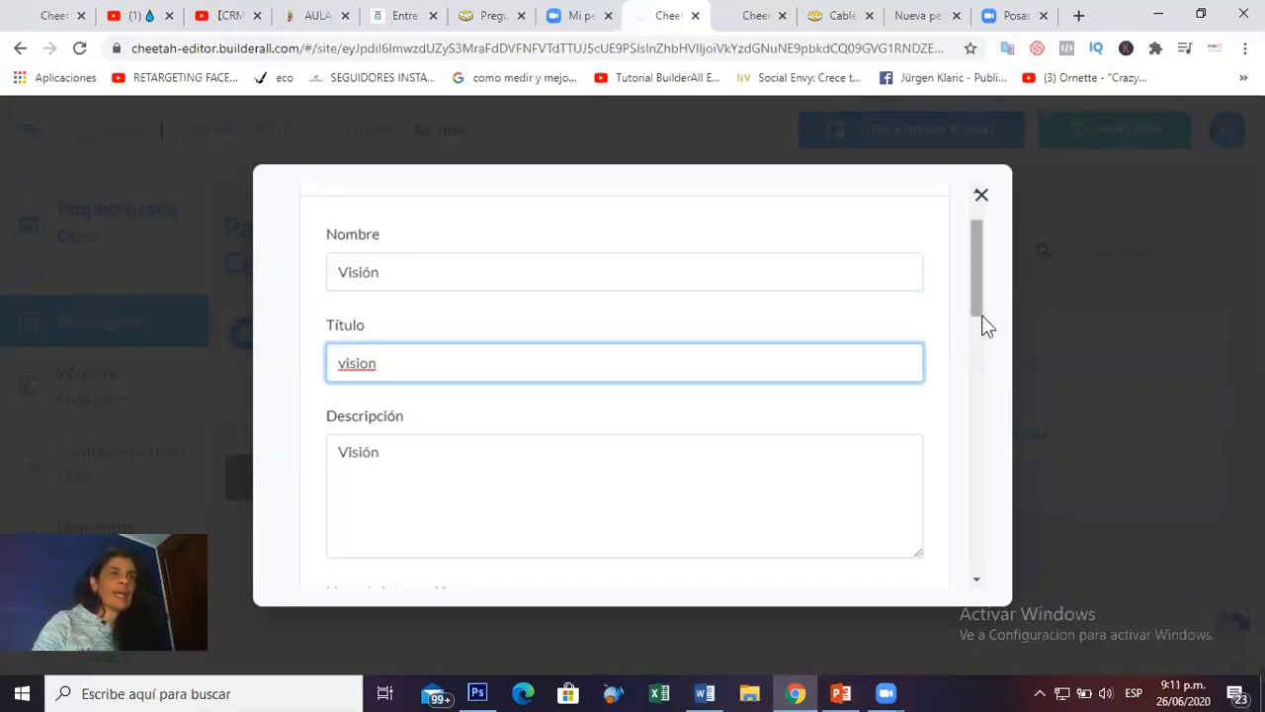
drag(984, 311, 984, 572)
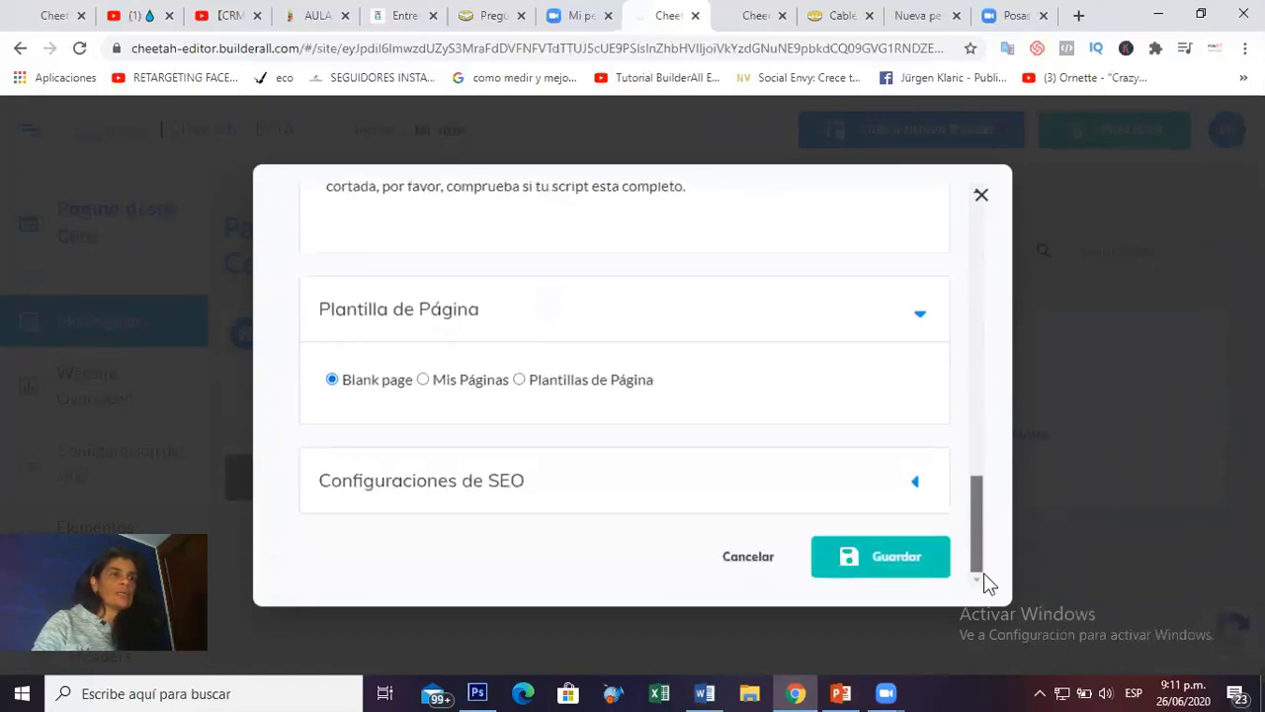
click(896, 568)
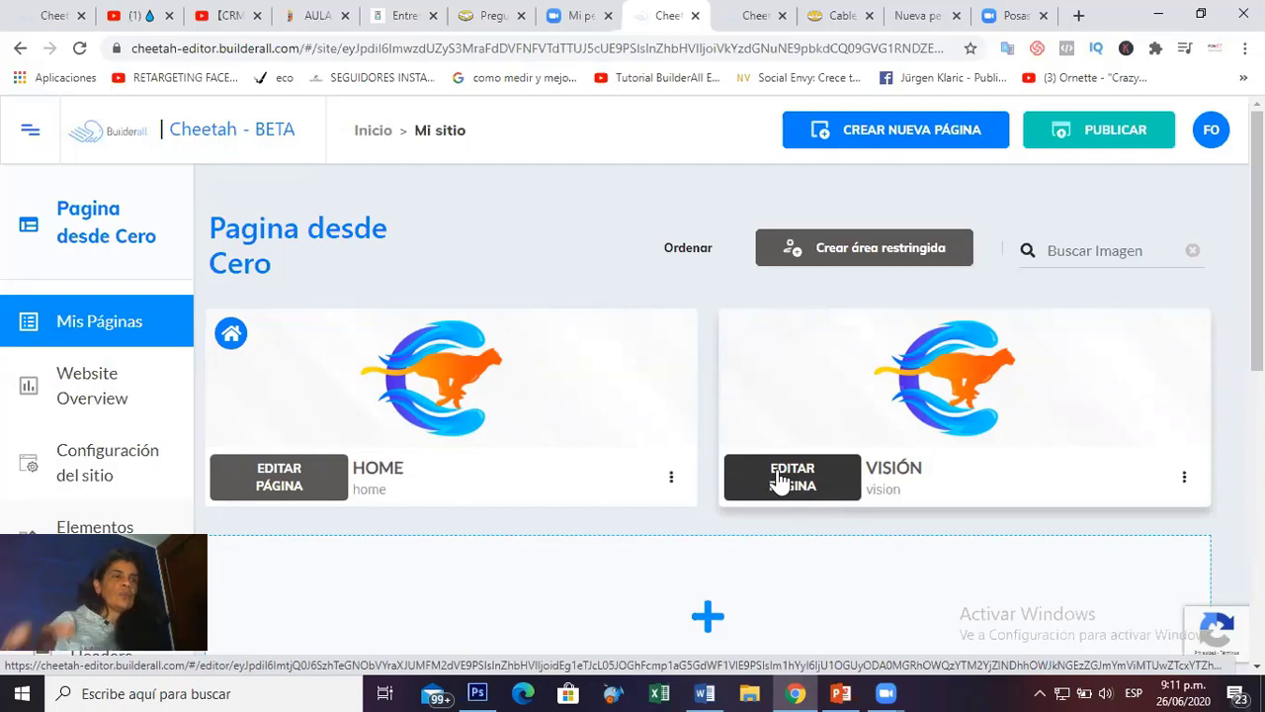
Open the blank VISIÓN page in the editor from its page card.
click(796, 482)
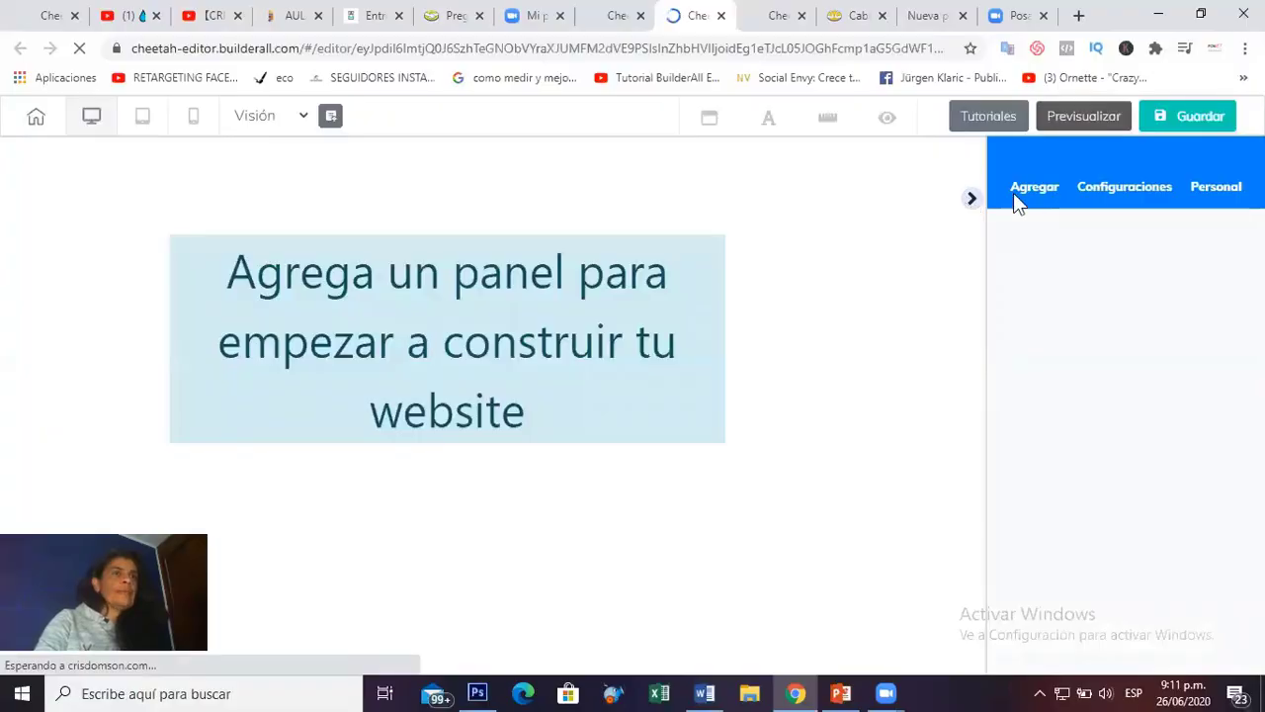
Add a blank panel to the Visión page.
click(973, 200)
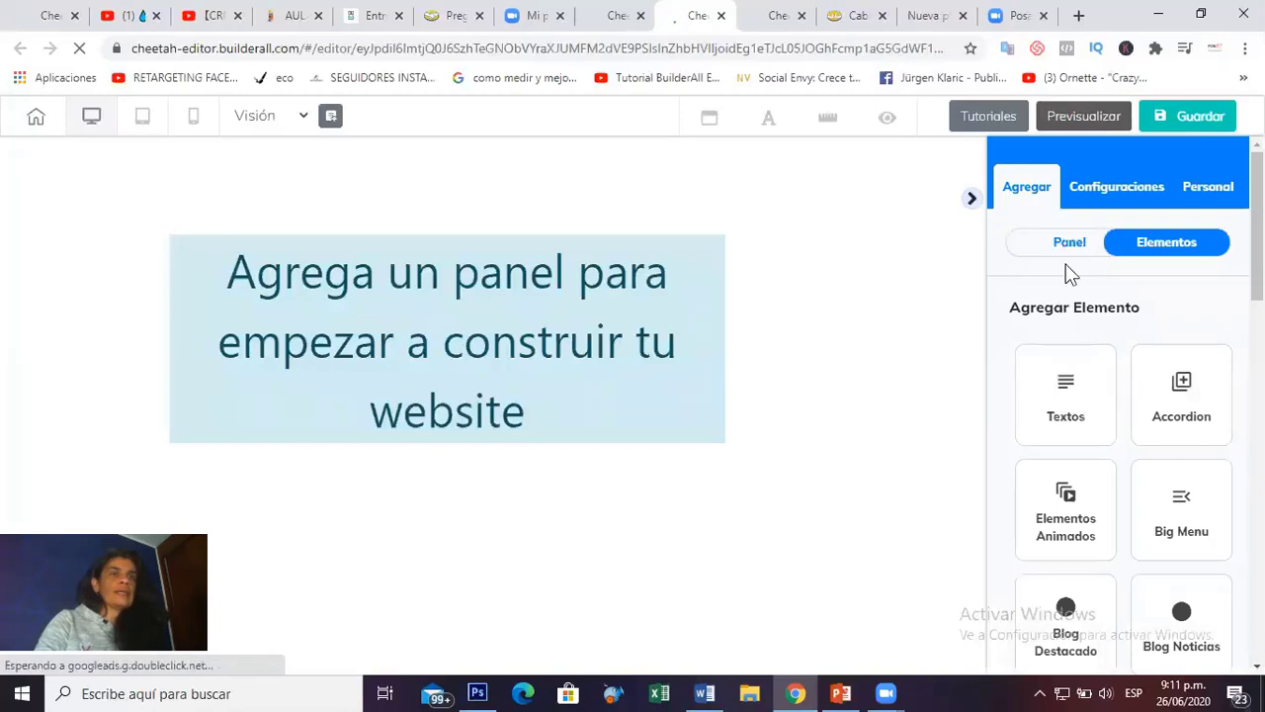
click(1069, 244)
scroll(1121, 356, down, 3)
scroll(1121, 350, up, 1)
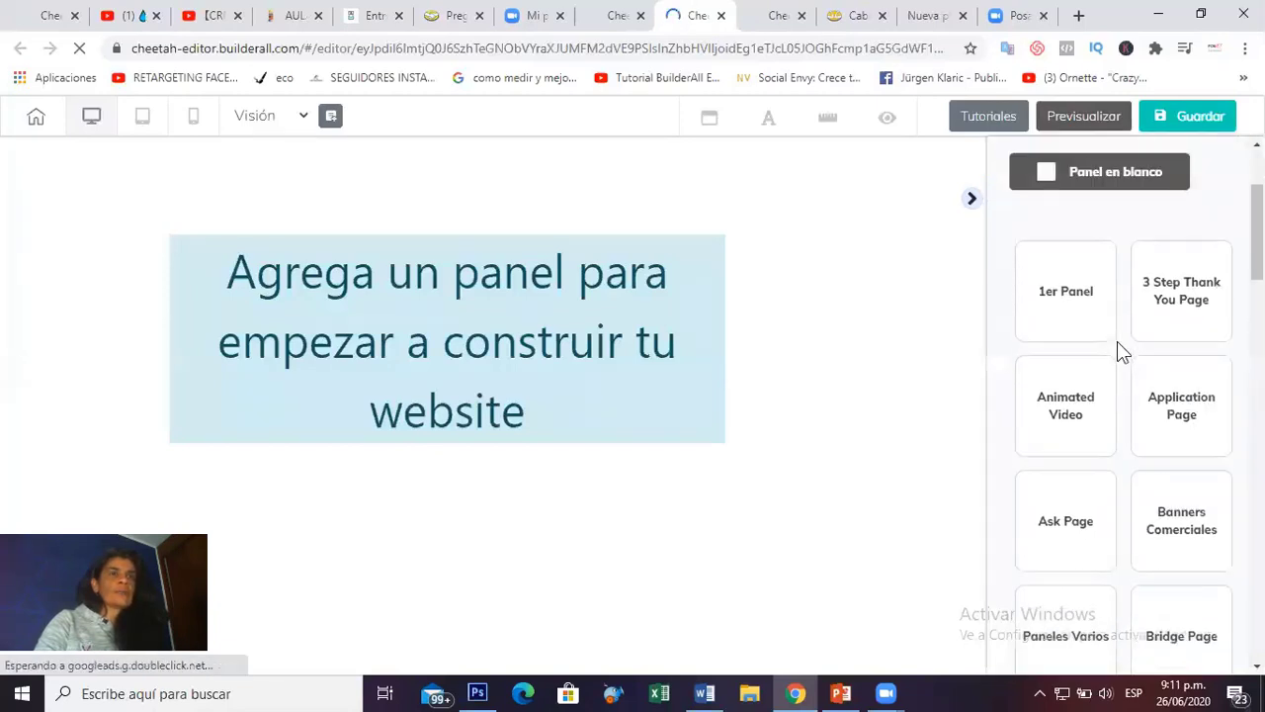
click(631, 293)
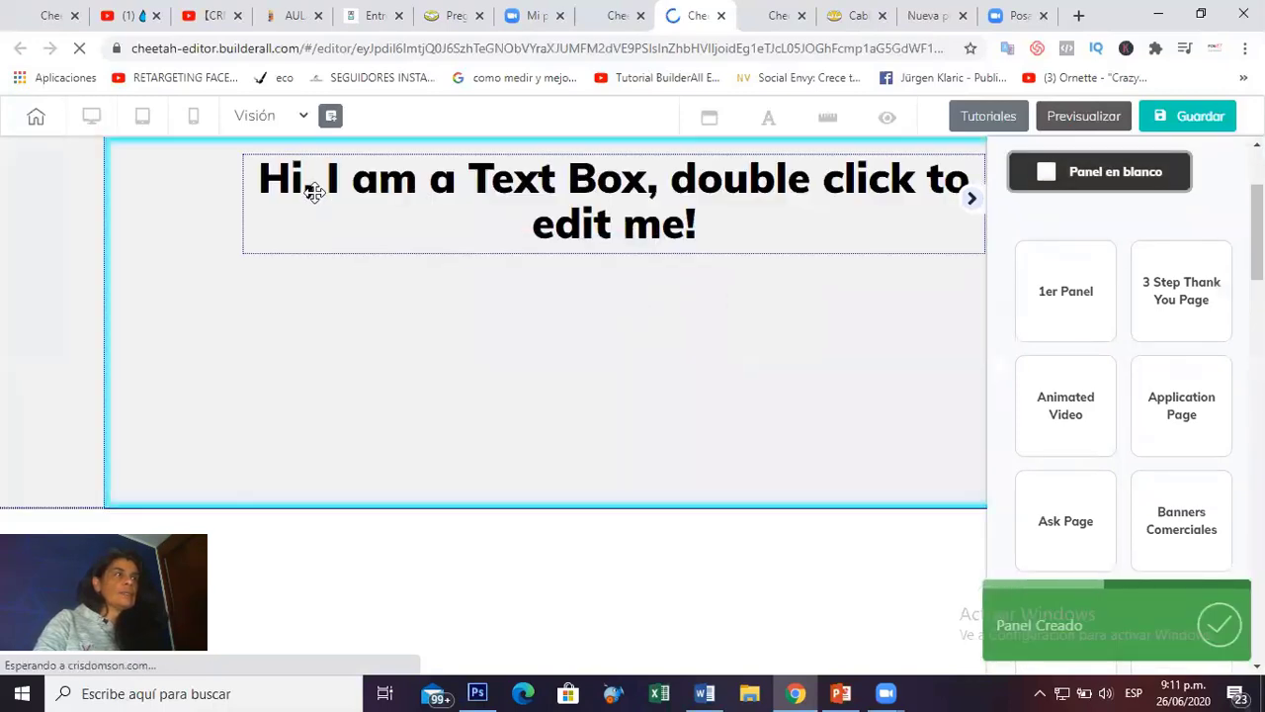
Change the panel's heading text to 'Nuestra Misión' and drag the panel taller.
click(269, 191)
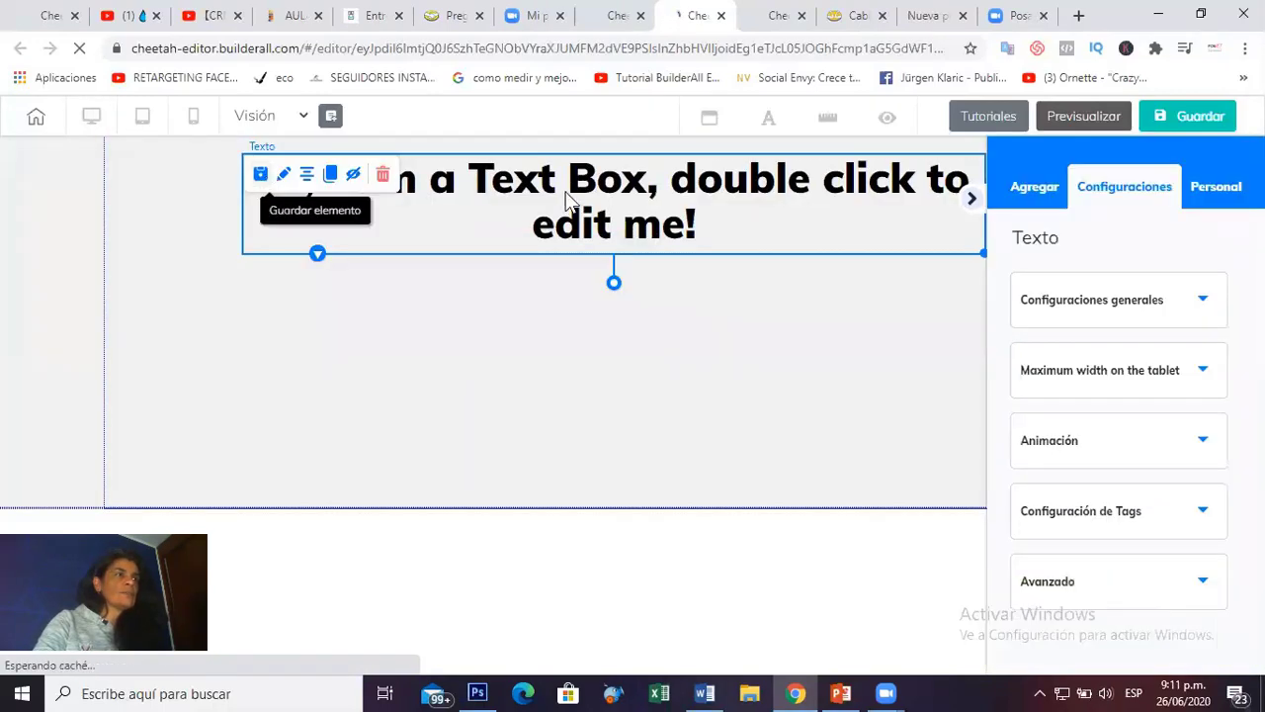
double_click(293, 208)
key(ctrl+a)
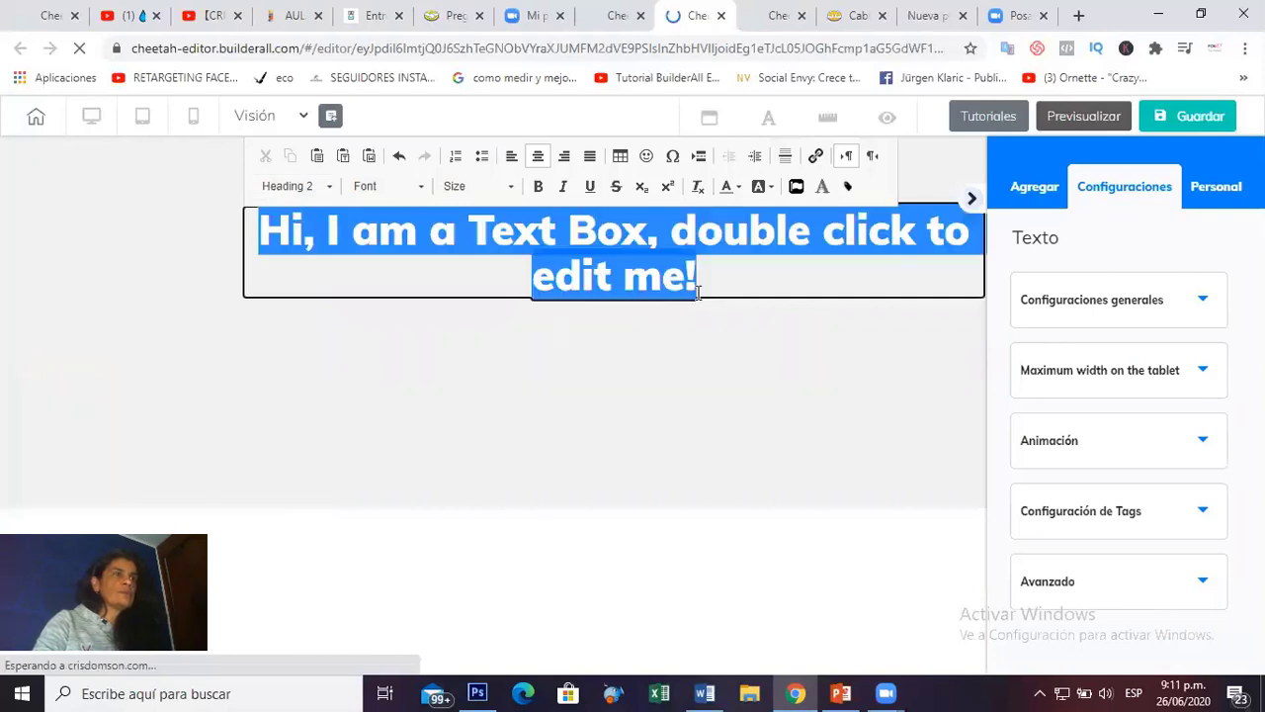
text(Nuestra)
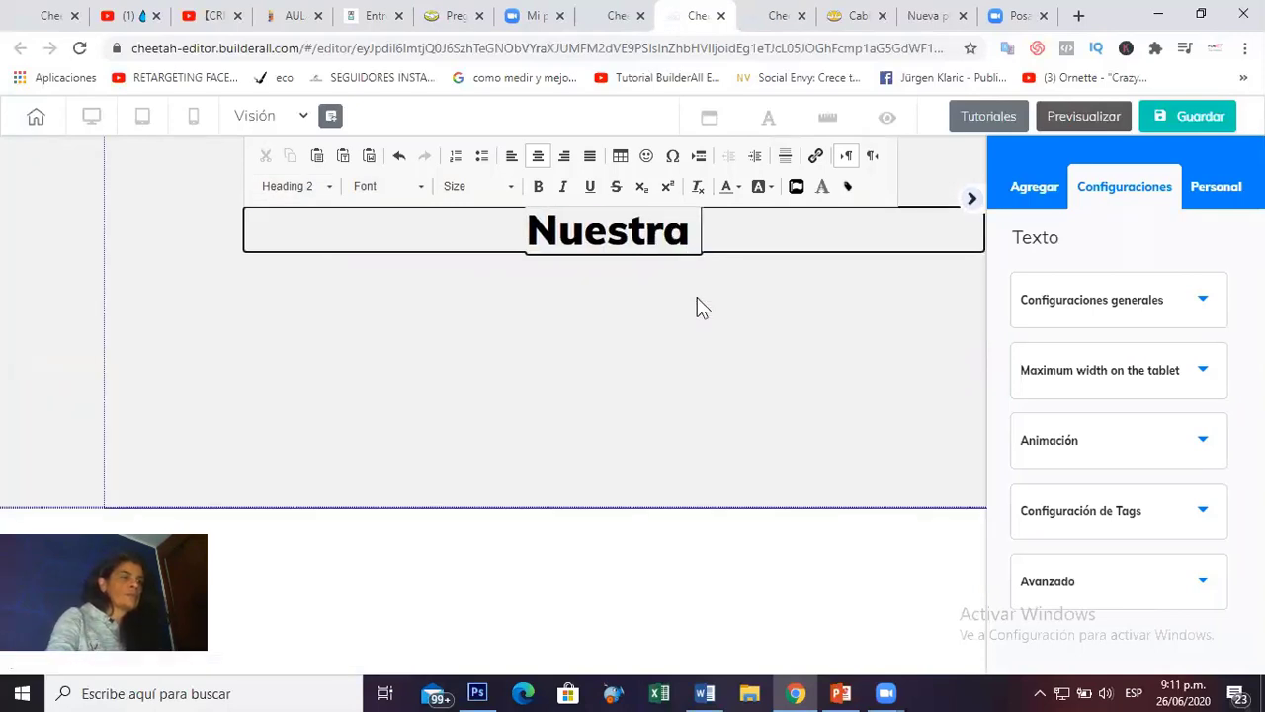
text( Misión)
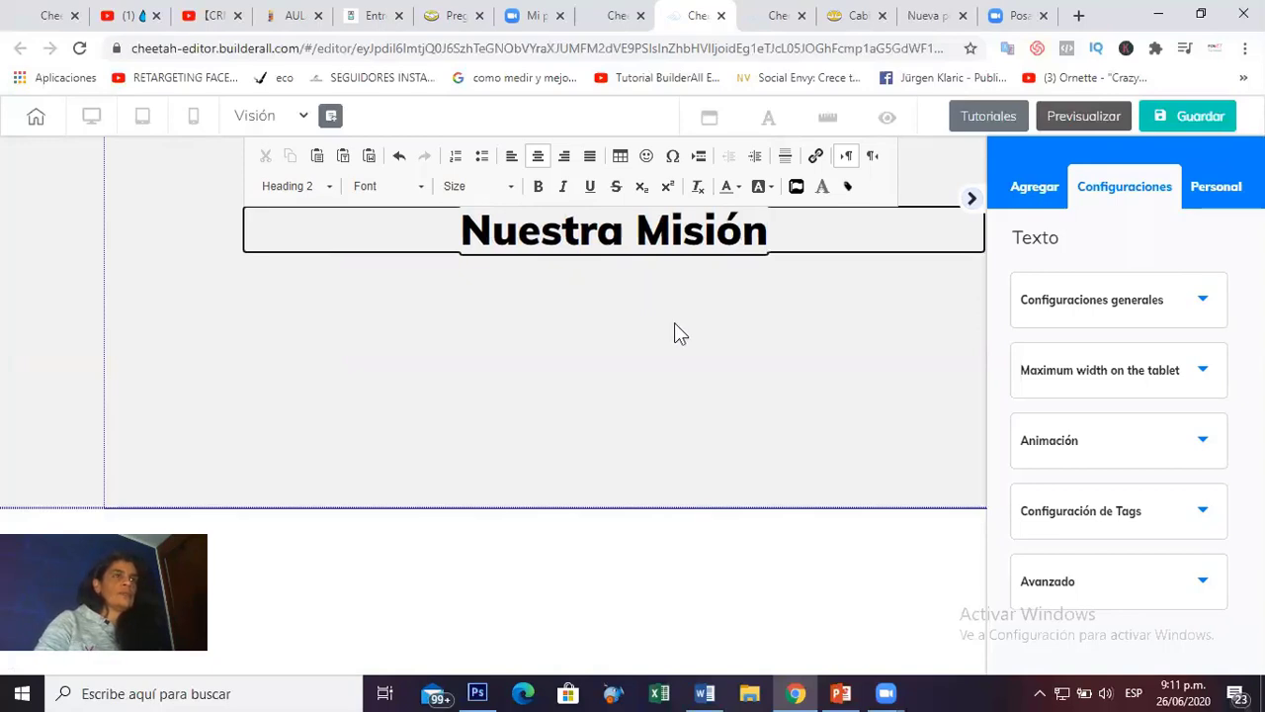
click(835, 338)
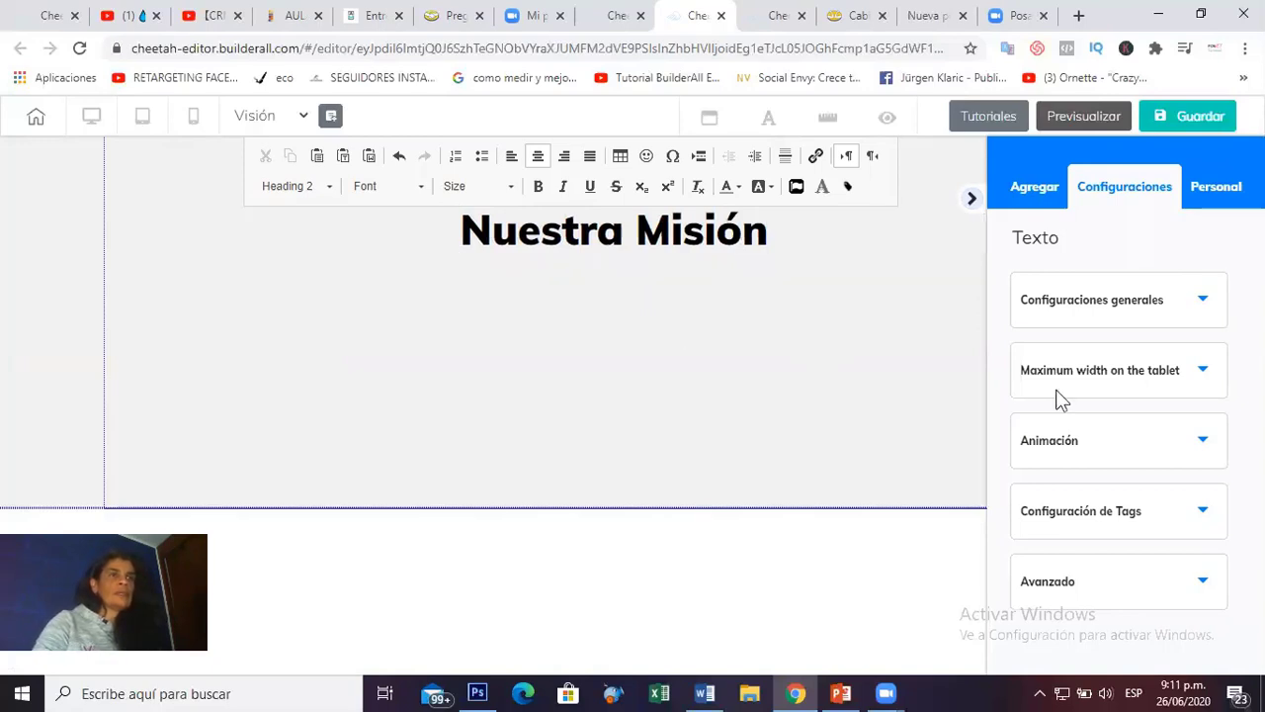
click(746, 457)
drag(636, 506, 638, 672)
Drag a Título H5 text element below the heading and move it to the left.
click(1038, 197)
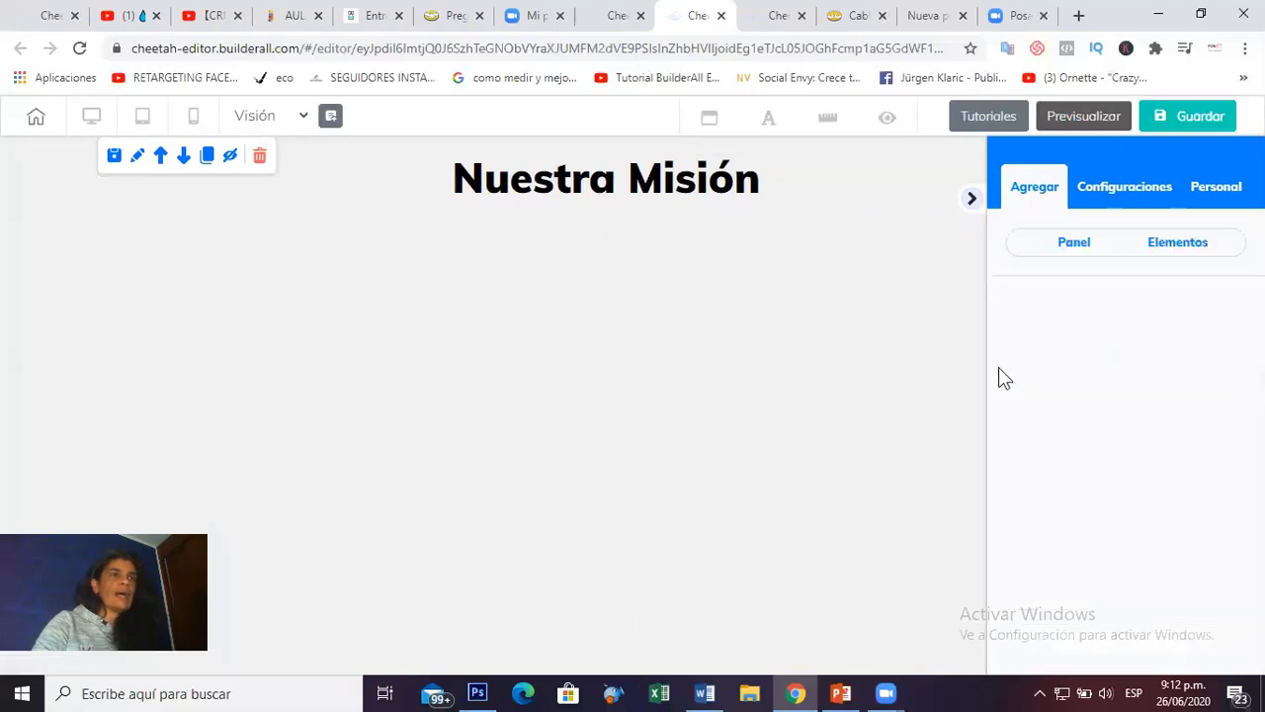
click(1163, 245)
drag(1150, 376, 1084, 383)
click(1084, 384)
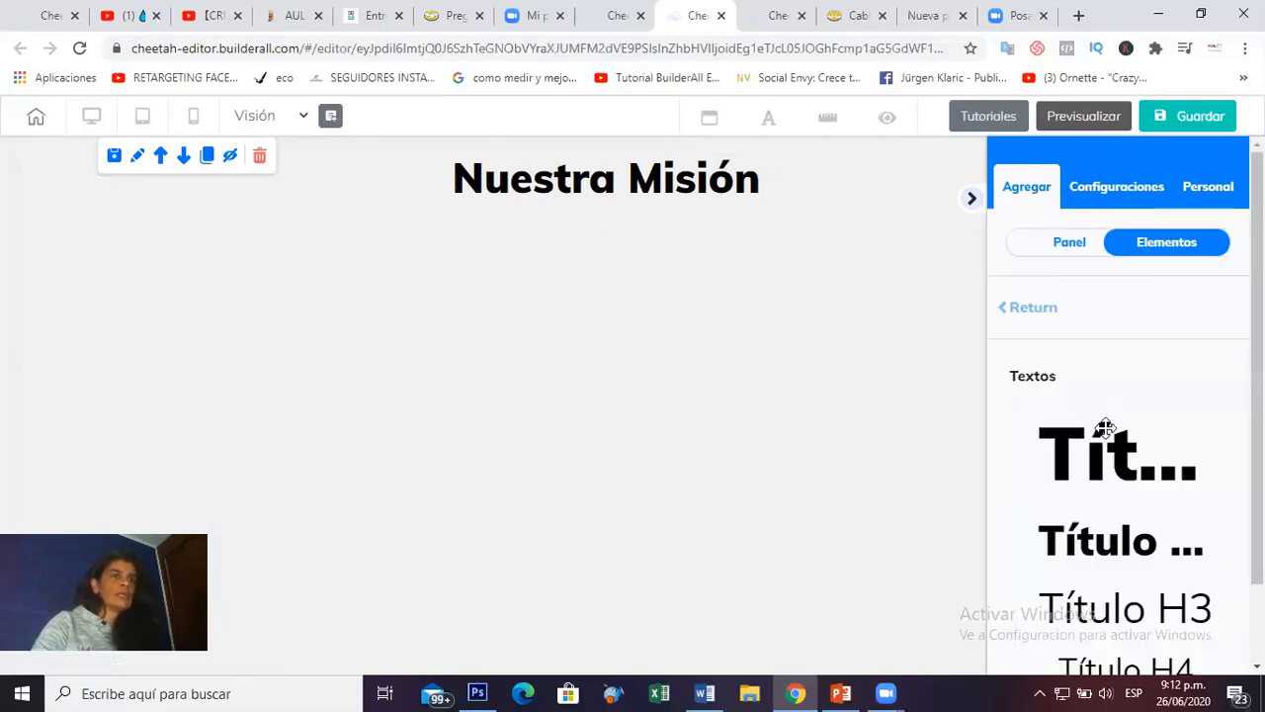
scroll(1104, 425, down, 2)
drag(1122, 559, 494, 290)
drag(568, 314, 446, 319)
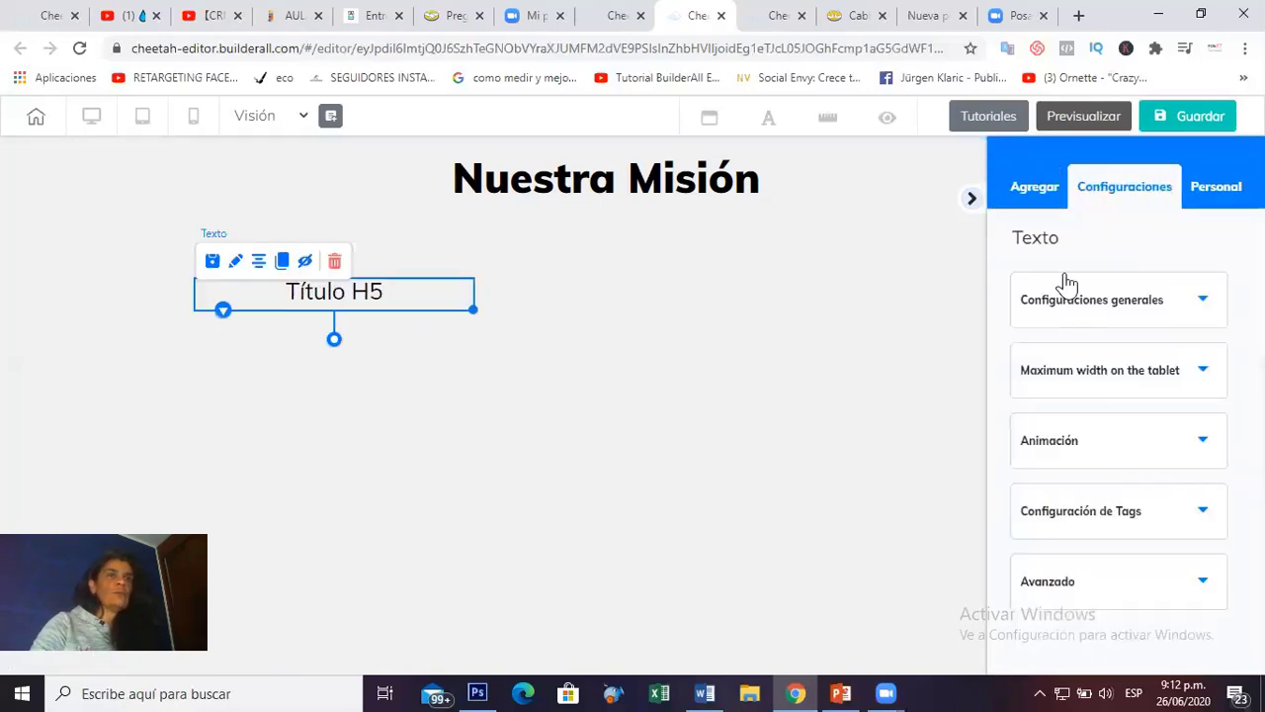
Return to the Agregar element grid and scroll down through the element types.
click(1198, 306)
click(1216, 310)
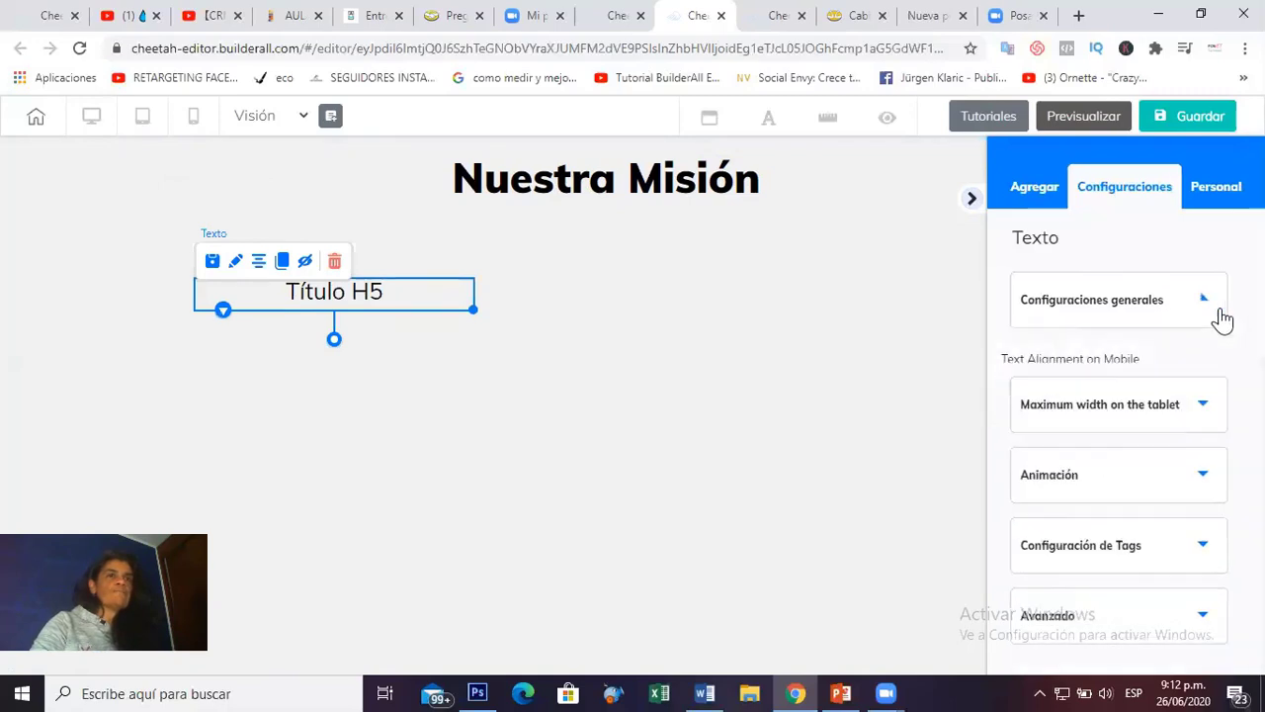
click(1048, 194)
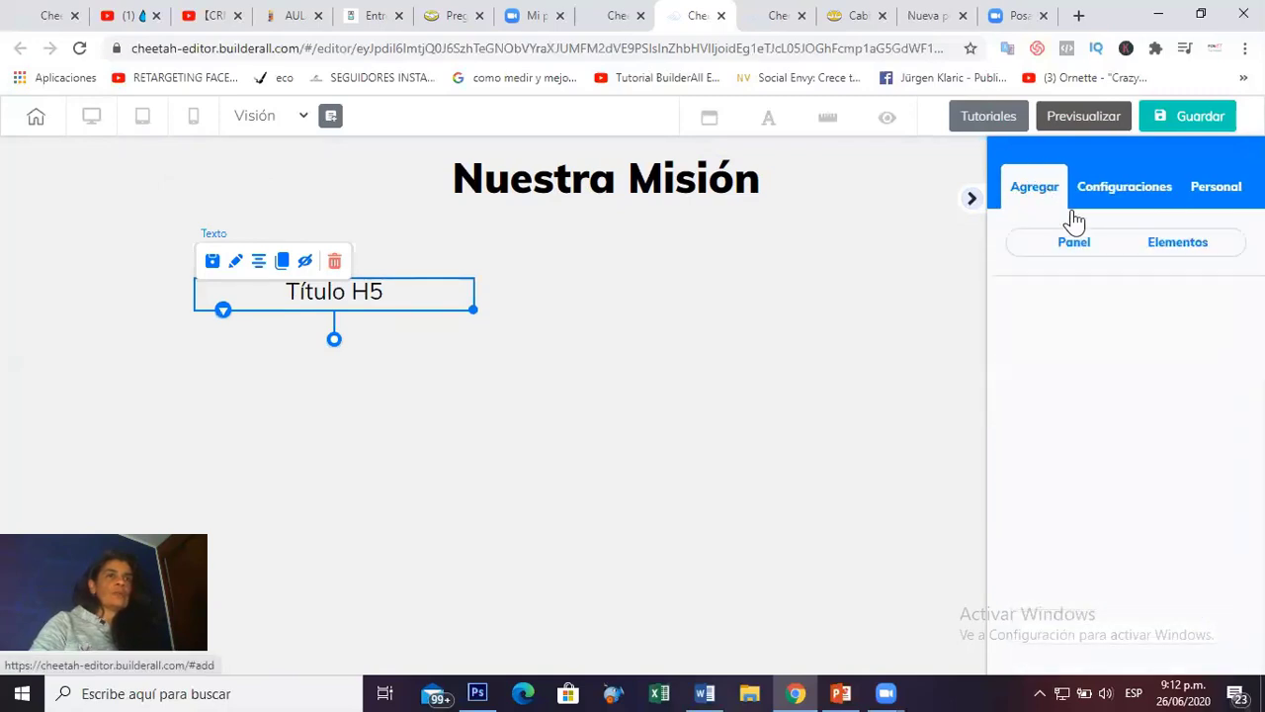
click(1183, 254)
scroll(1180, 376, down, 2)
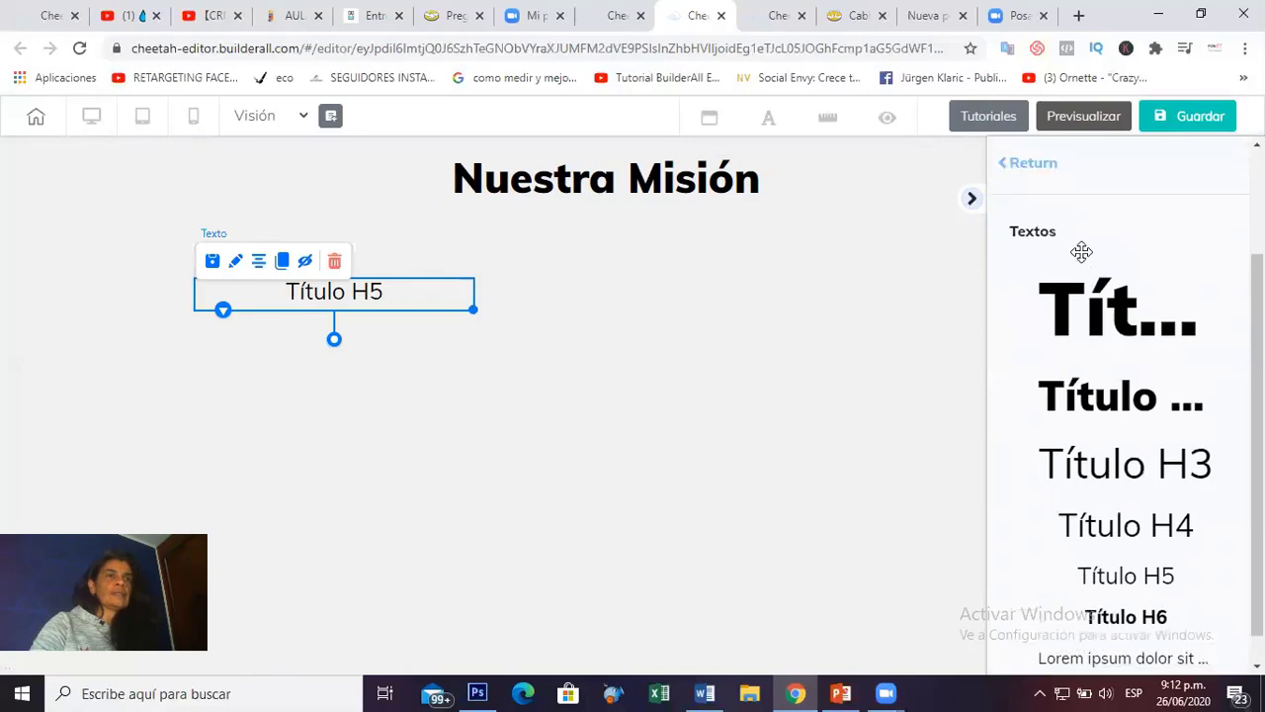
scroll(1036, 368, up, 2)
click(1050, 312)
scroll(1157, 429, down, 3)
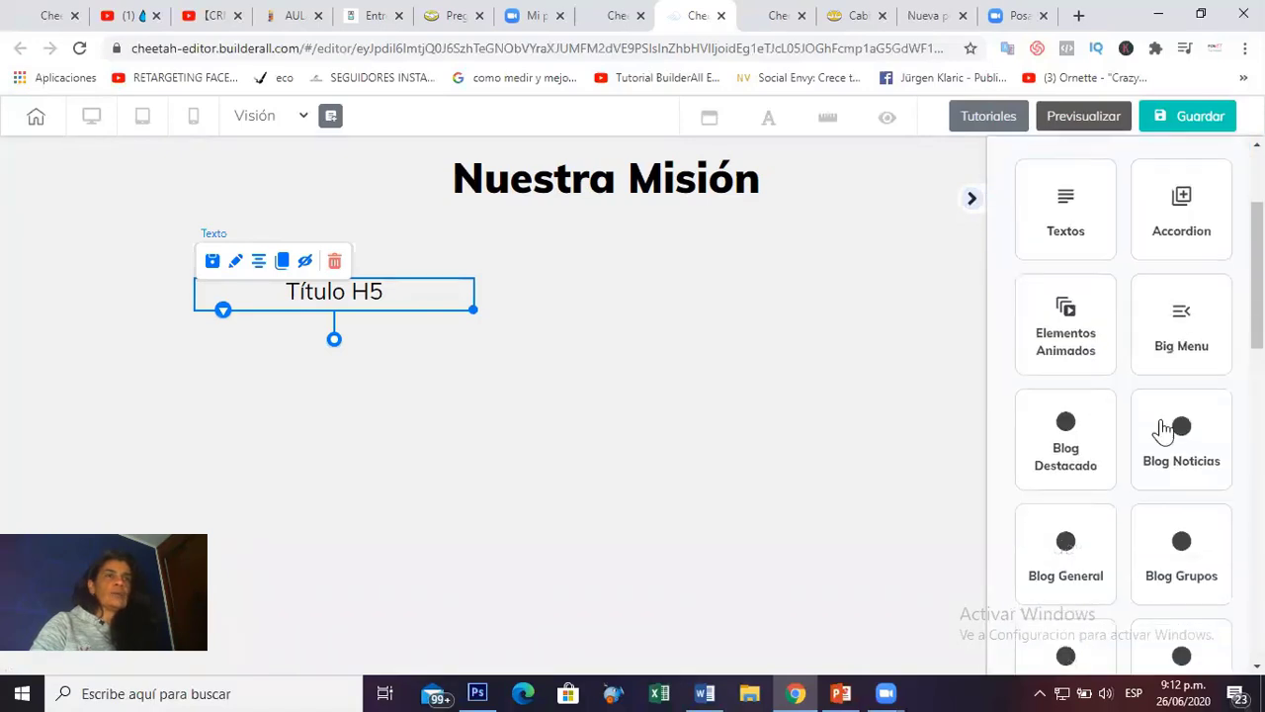
scroll(1164, 431, down, 5)
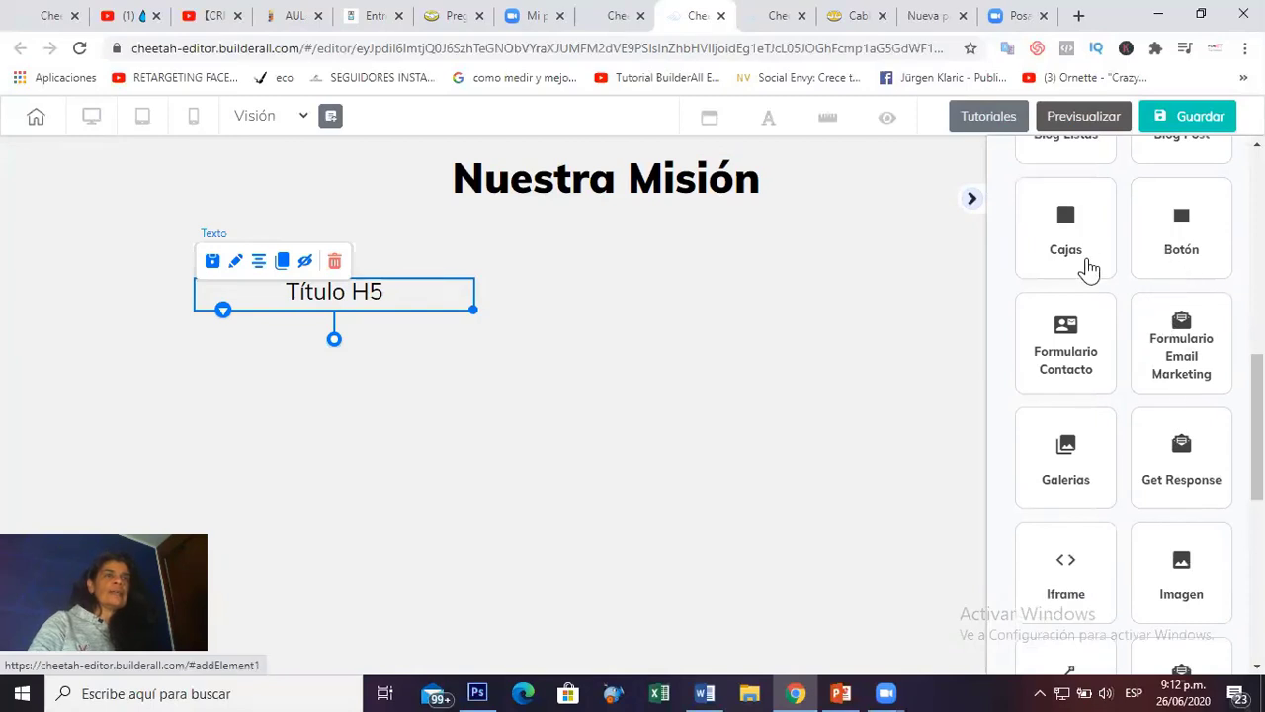
scroll(1174, 346, down, 2)
Place a horizontal mountain image beside the Título H5 text.
click(1191, 389)
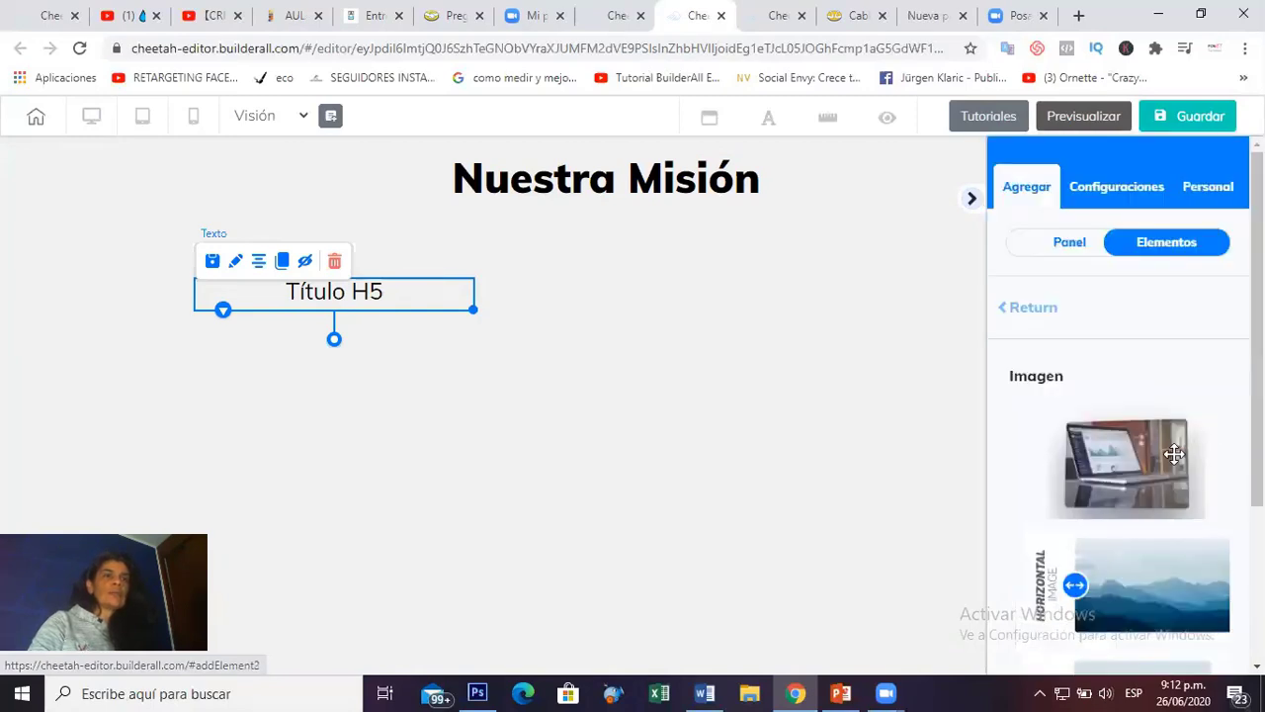
drag(1153, 611, 648, 376)
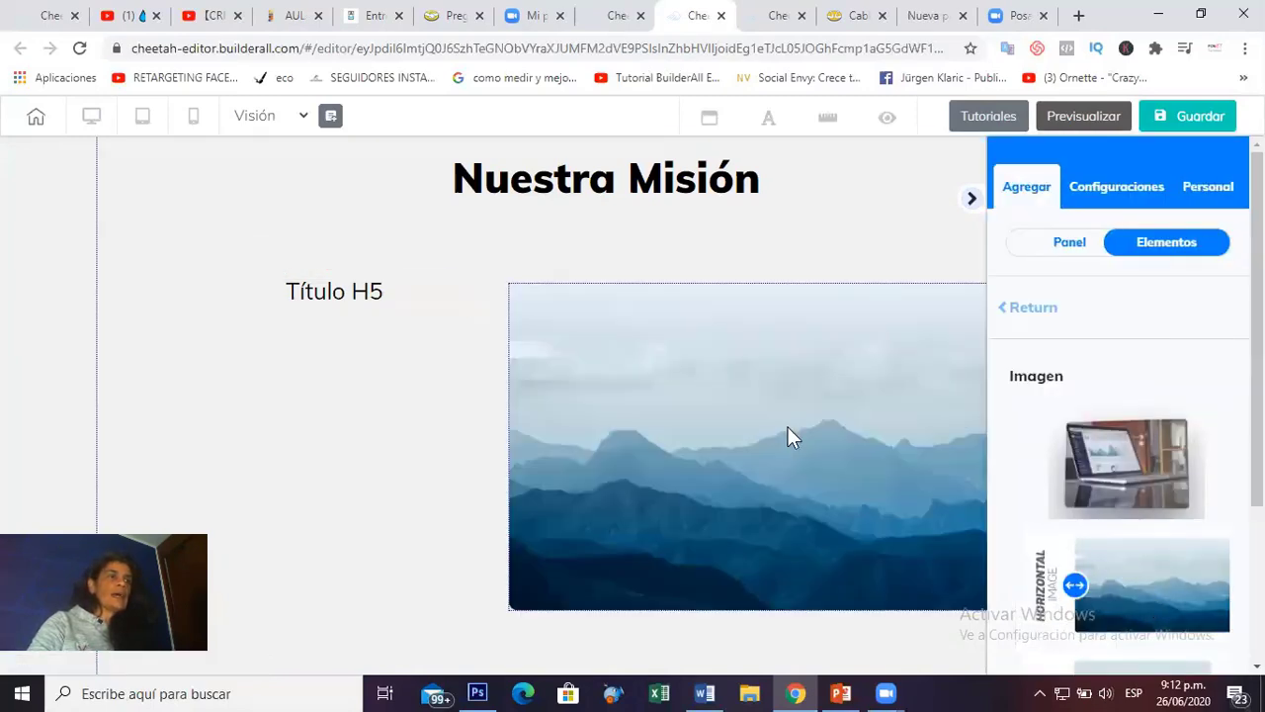
click(1009, 307)
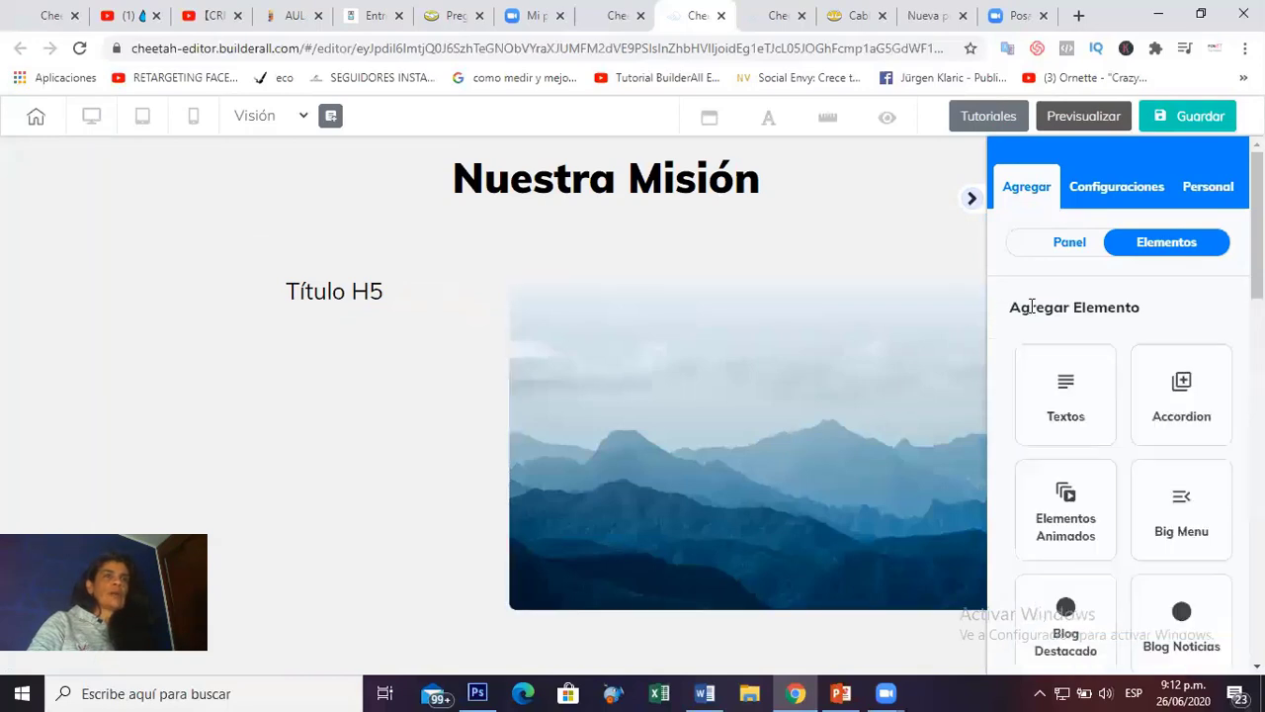
scroll(1142, 367, down, 3)
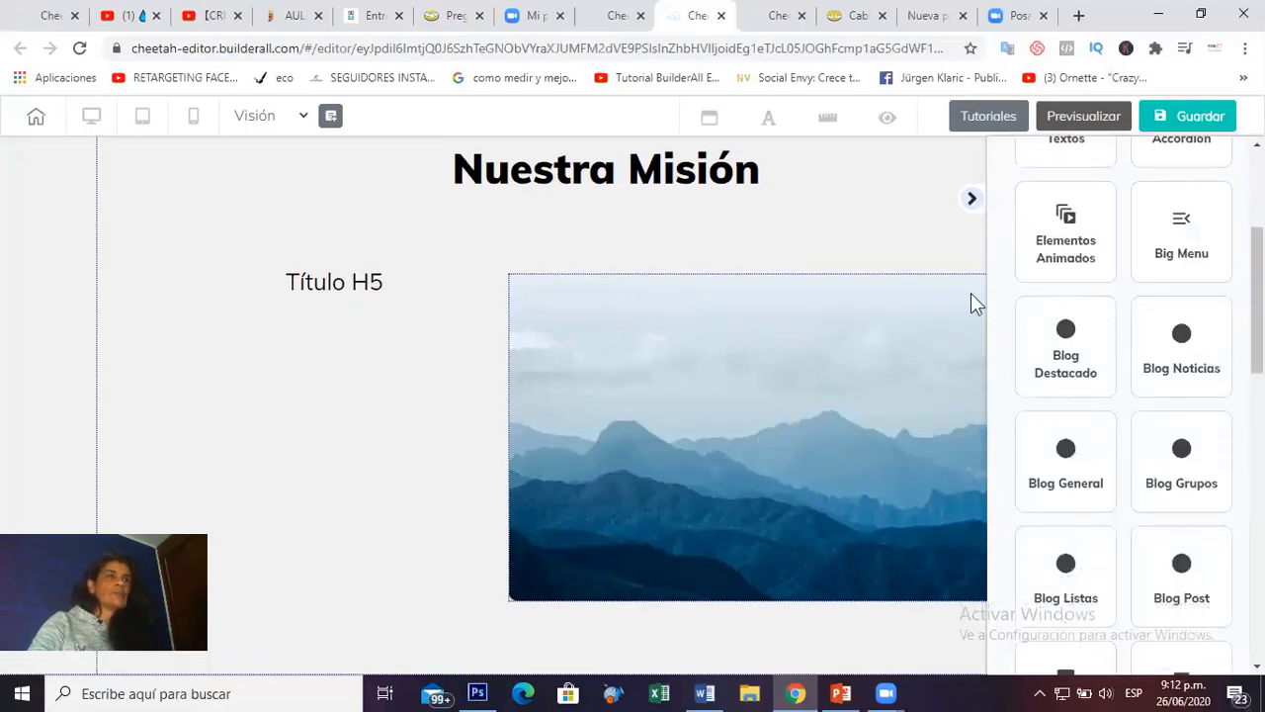
Delete the mountain image, confirming the removal.
click(971, 198)
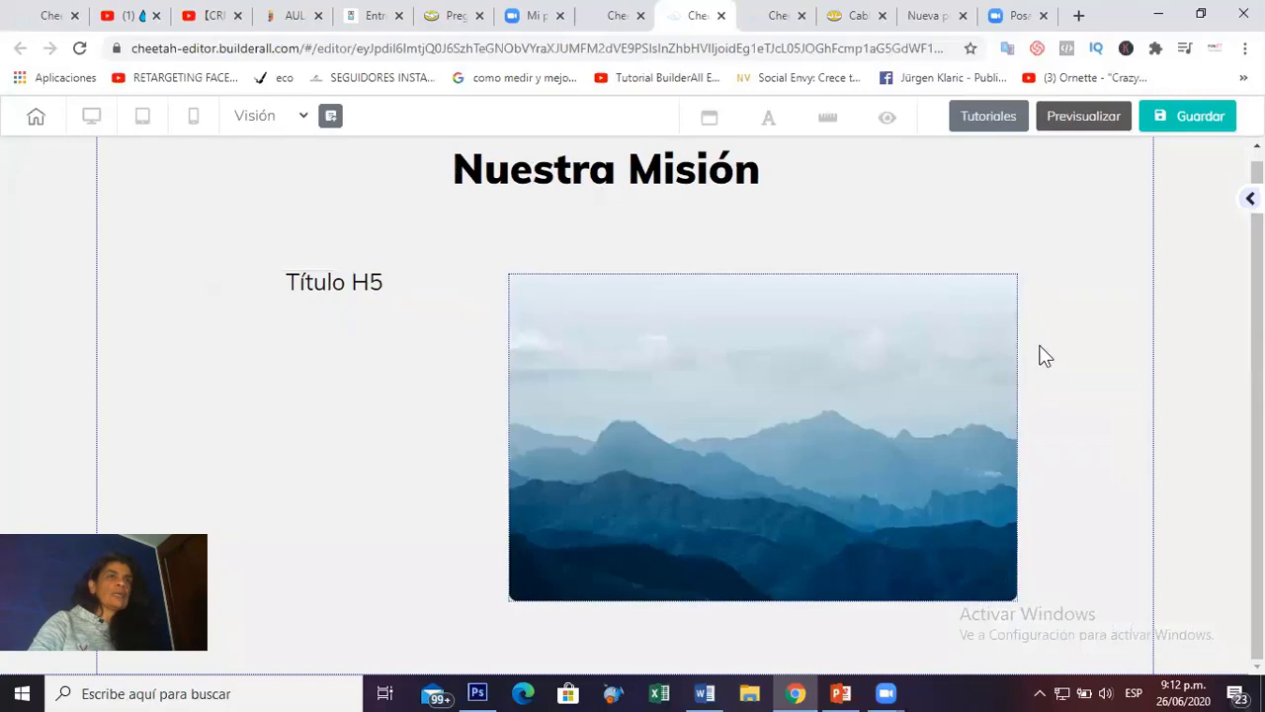
click(858, 374)
click(671, 257)
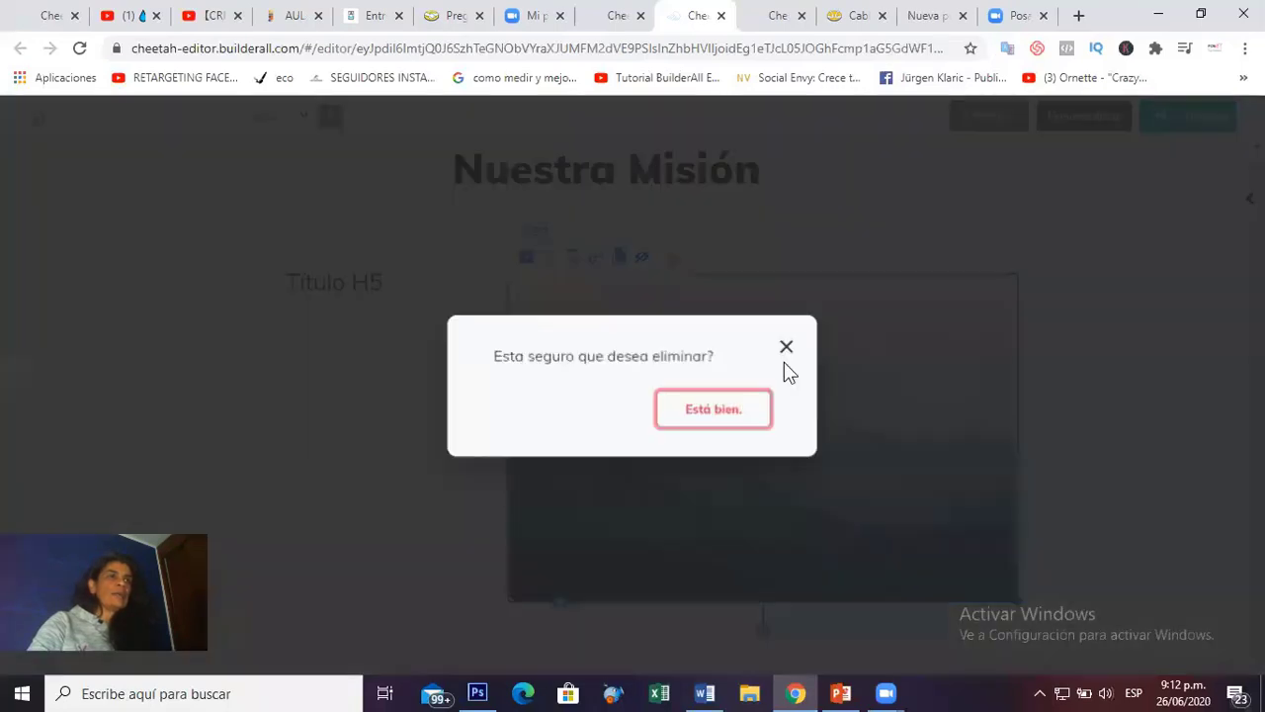
click(711, 416)
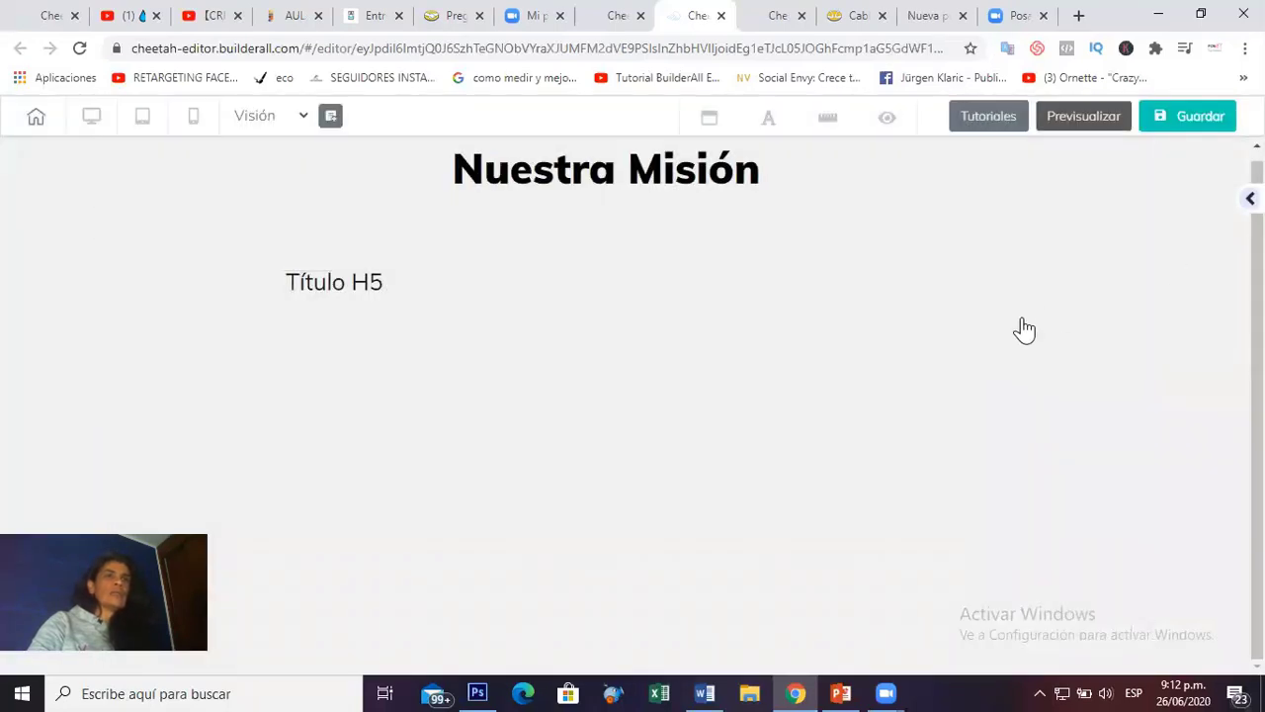
scroll(1197, 366, down, 6)
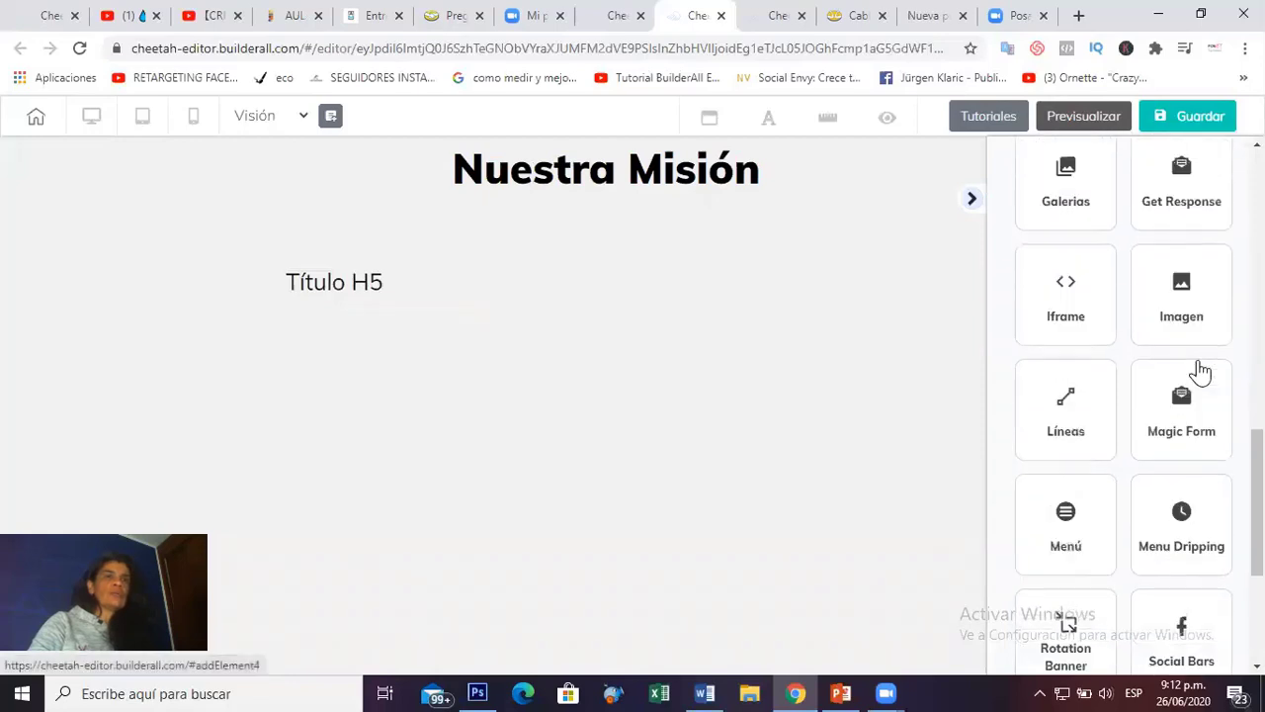
scroll(1198, 367, down, 3)
Place a YouTube video beside Título H5, resize it, disable Auto-reproducción, and nudge it into place.
click(1186, 447)
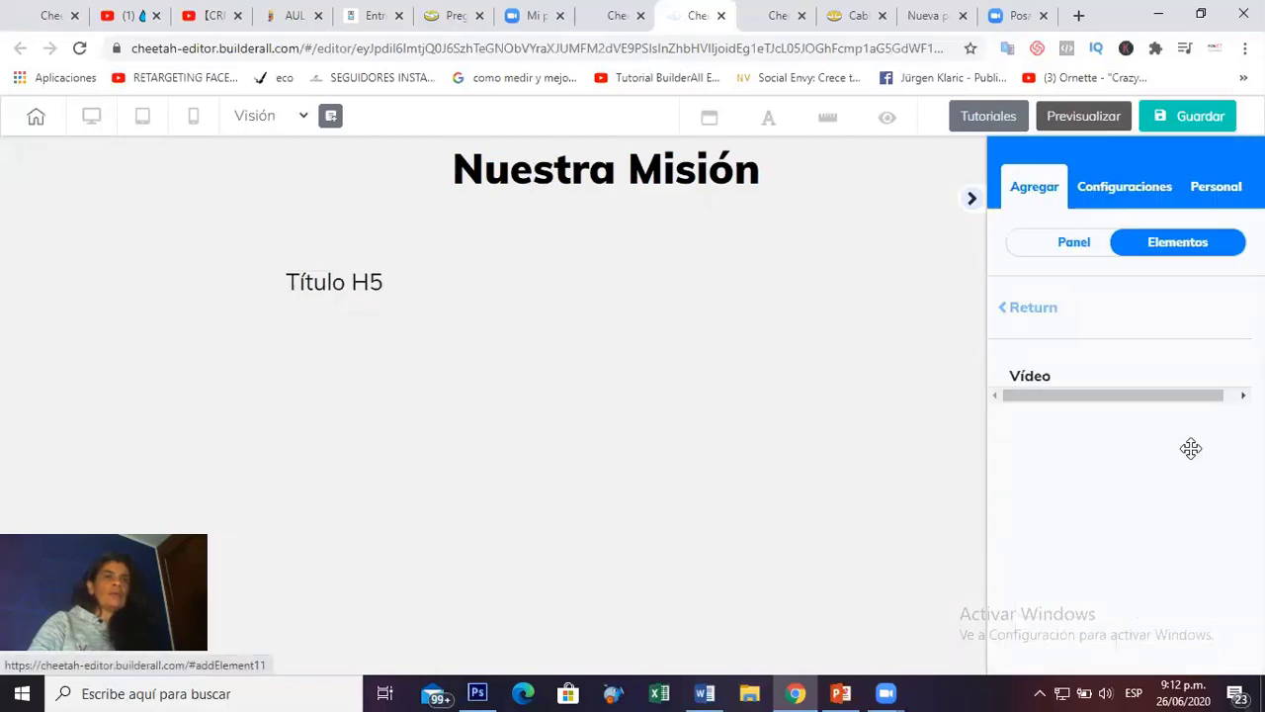
drag(1121, 463, 738, 389)
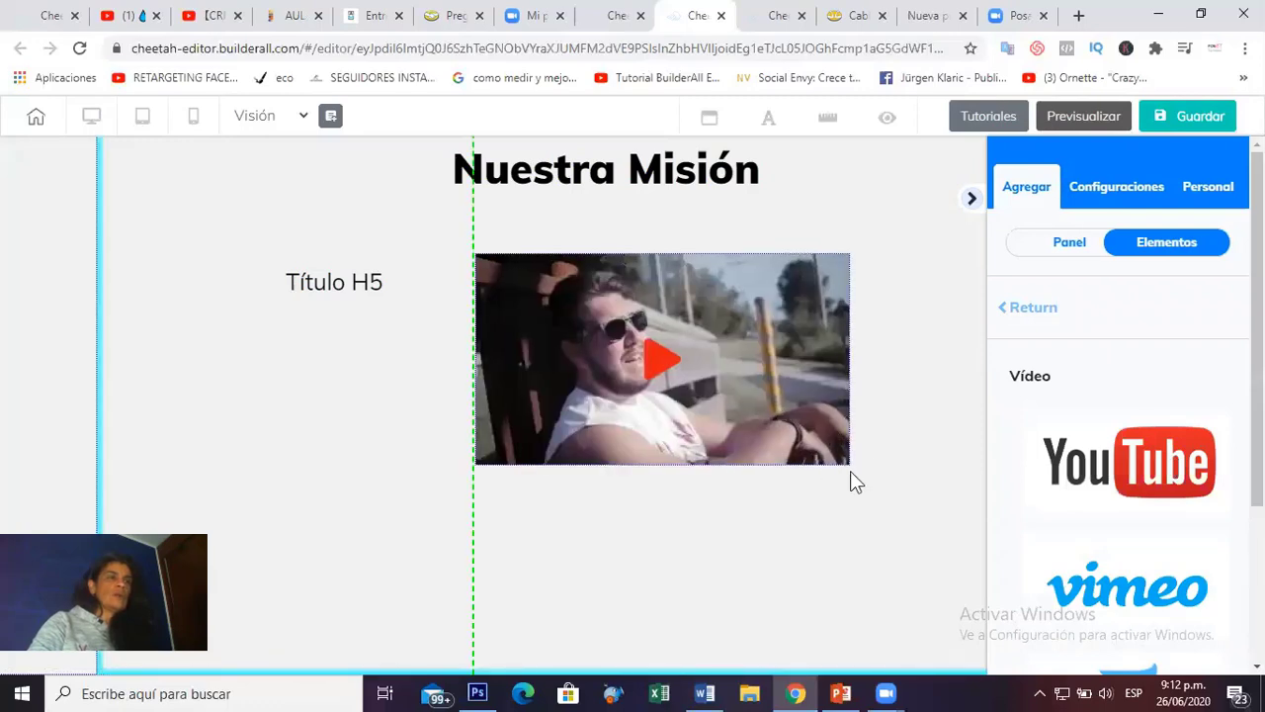
click(853, 462)
mouse_move(847, 472)
mouse_down()
mouse_move(847, 457)
mouse_move(845, 469)
mouse_move(917, 493)
mouse_up()
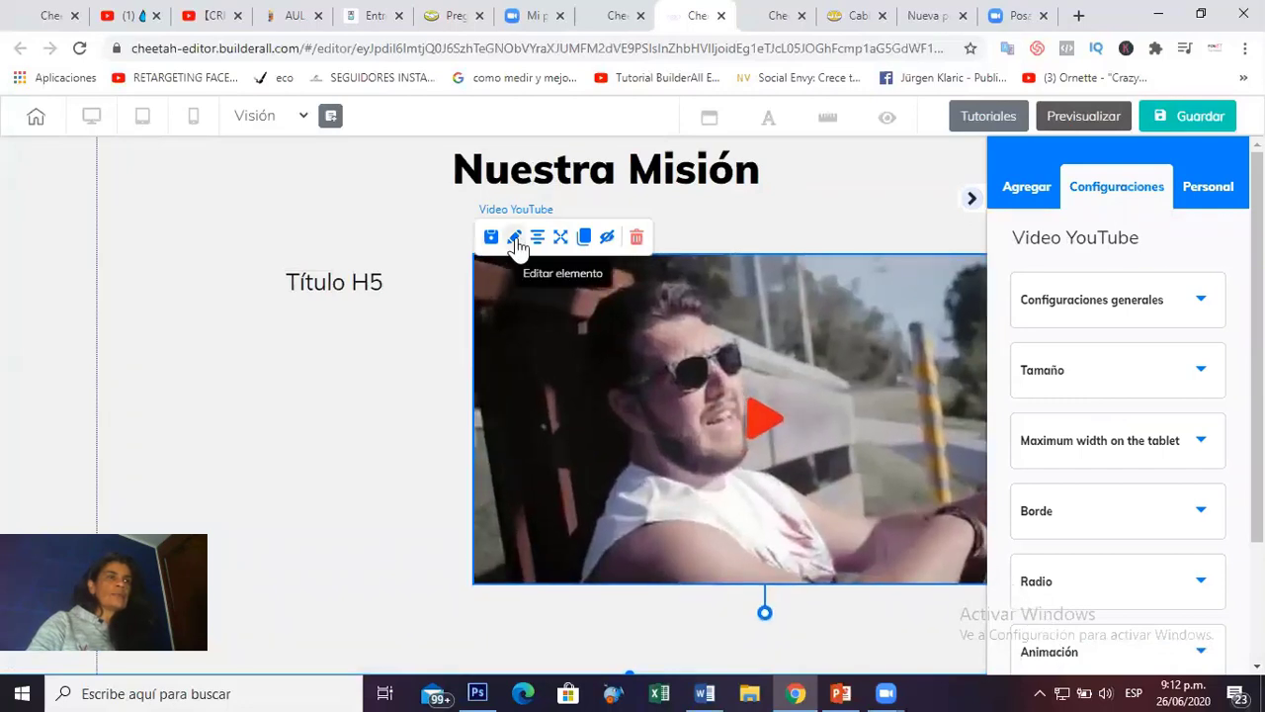
click(1202, 313)
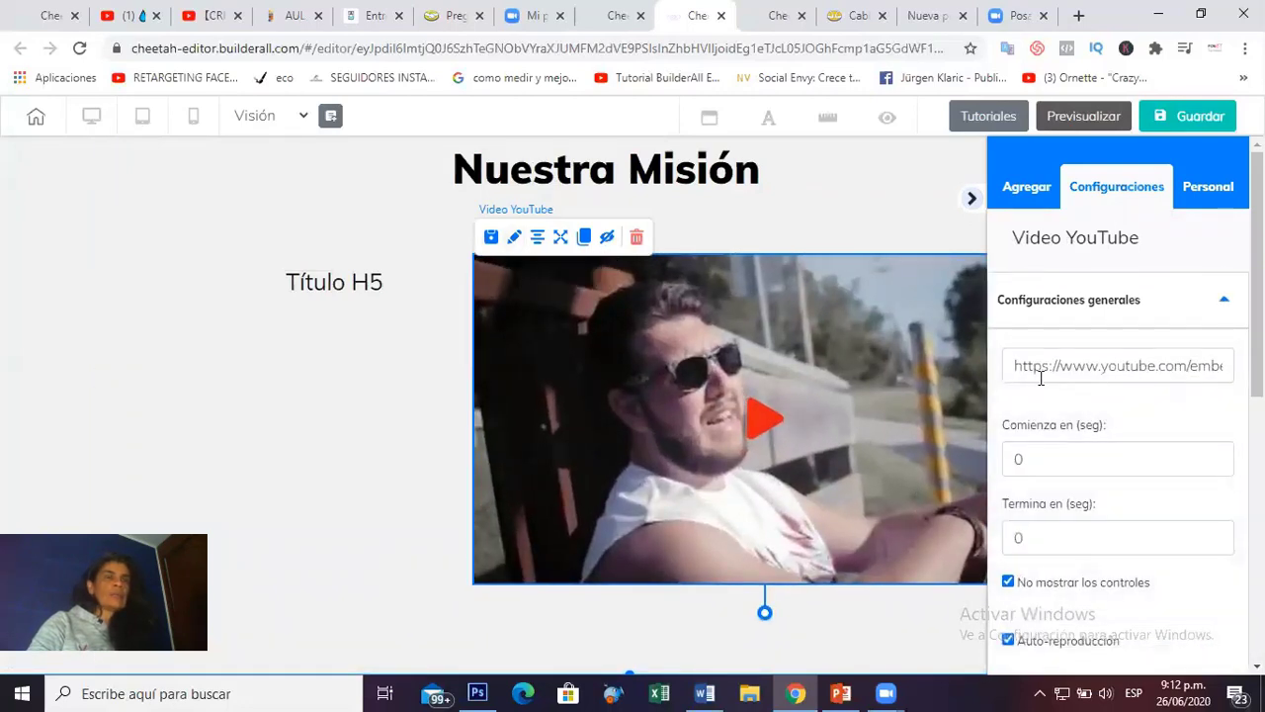
scroll(1087, 451, down, 2)
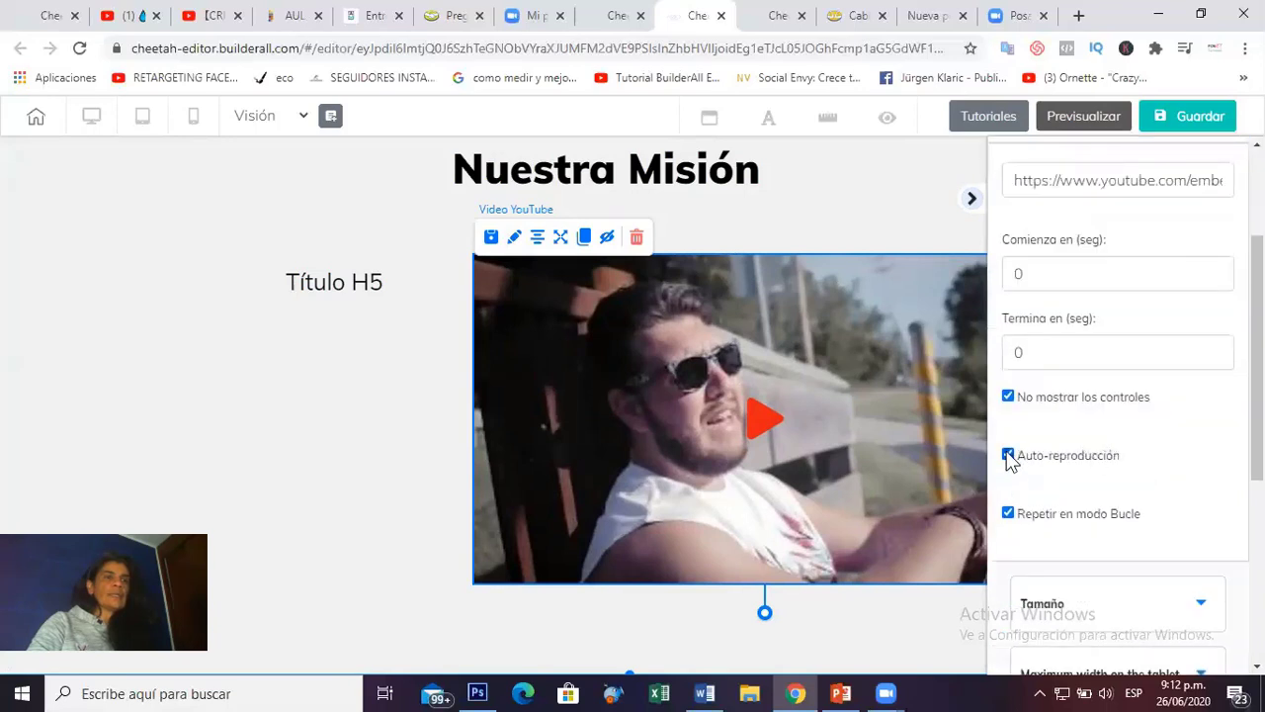
click(1008, 457)
drag(808, 365, 963, 413)
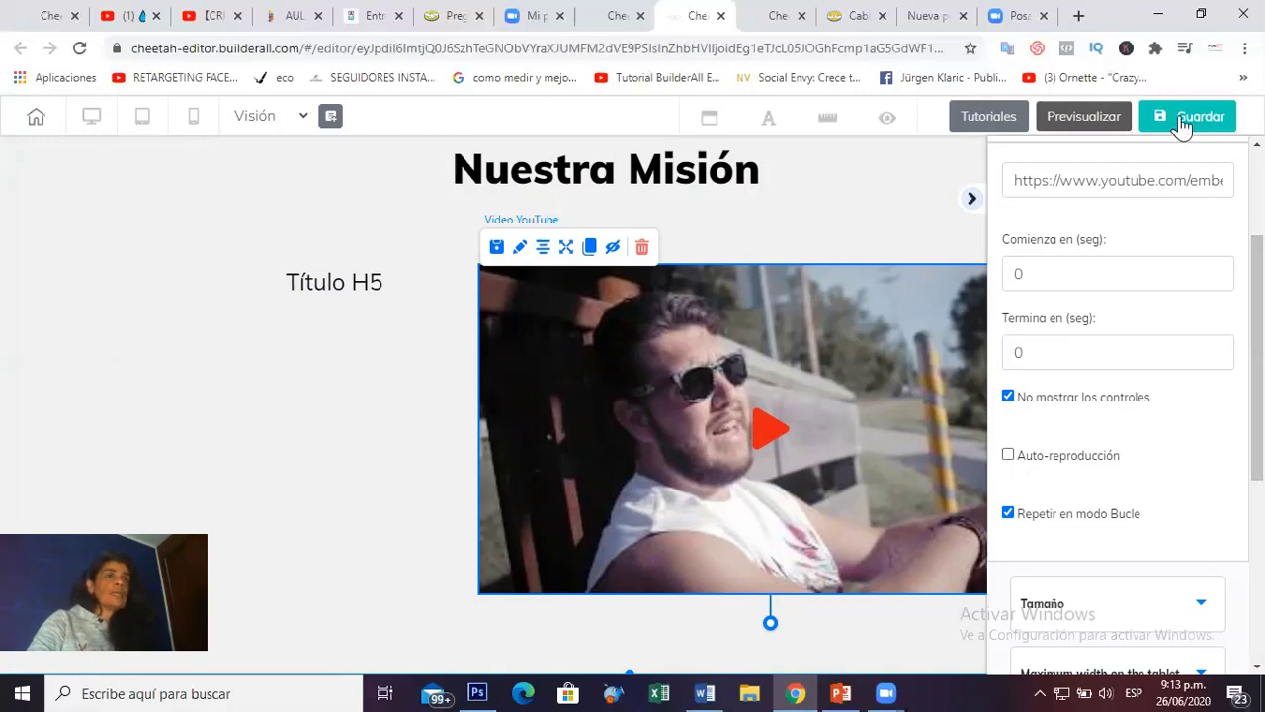
Save the Visión page and dismiss the publish prompt.
click(971, 198)
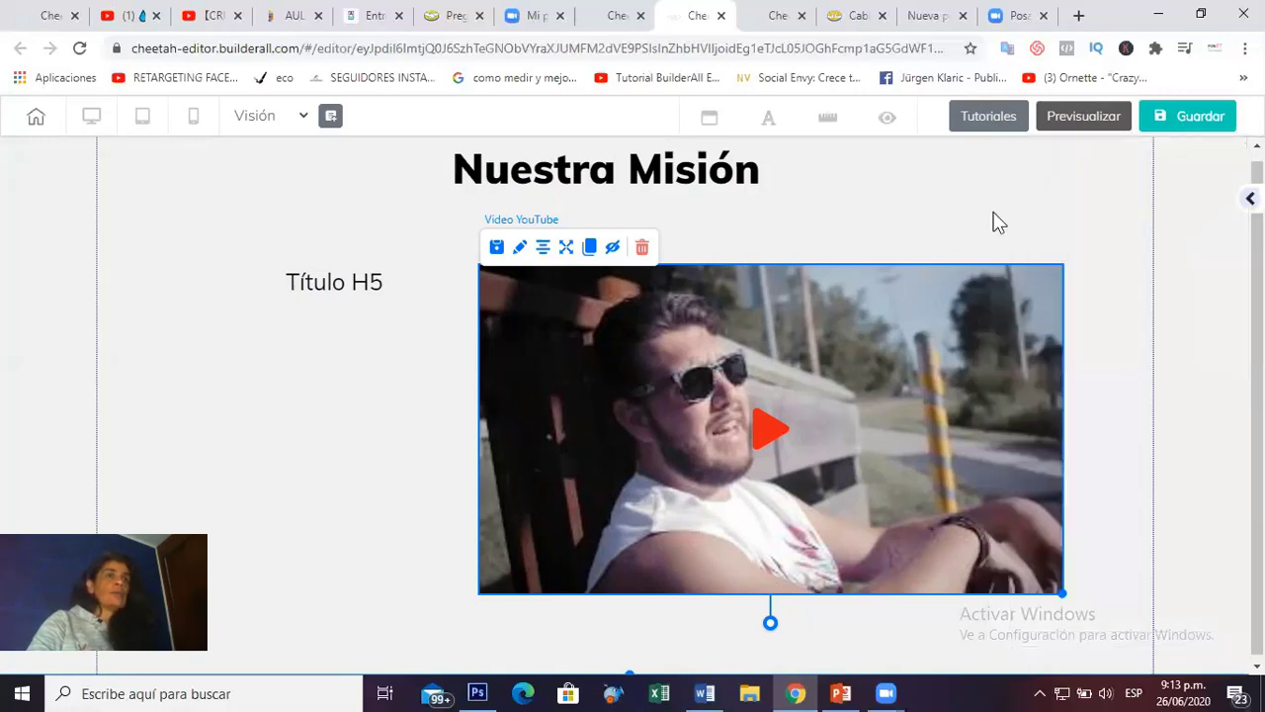
click(1218, 121)
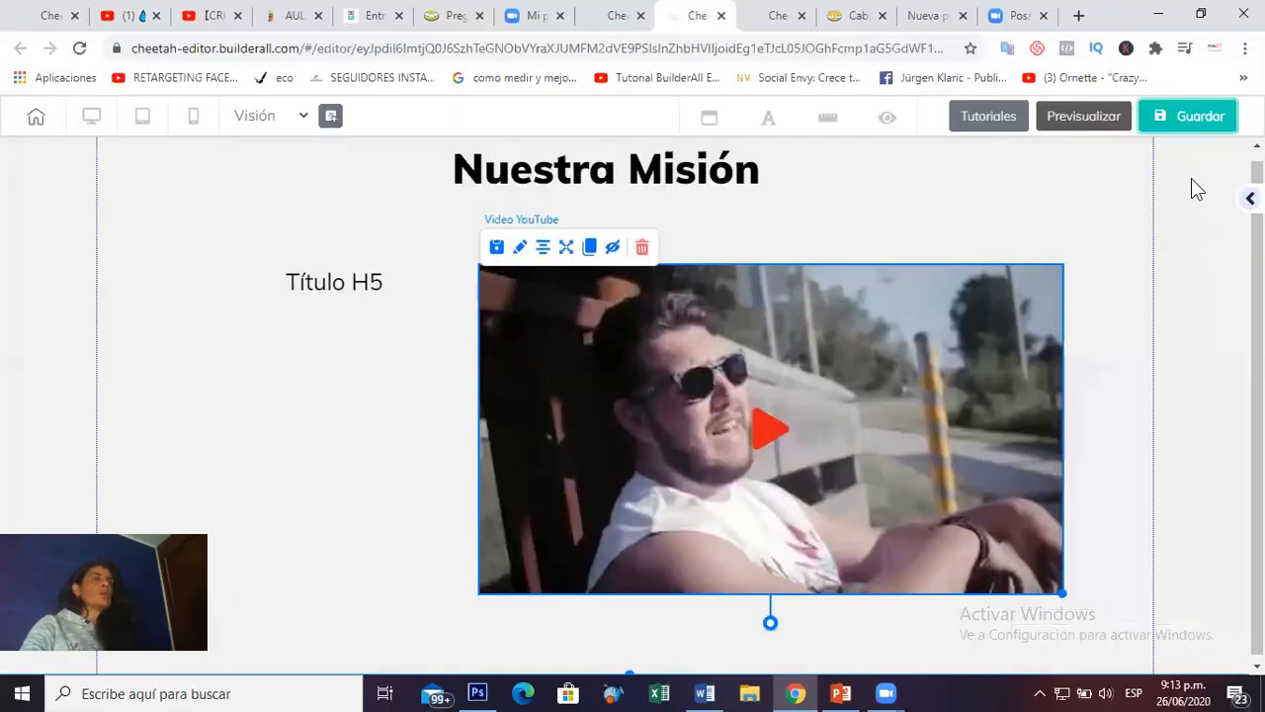
click(615, 14)
click(697, 14)
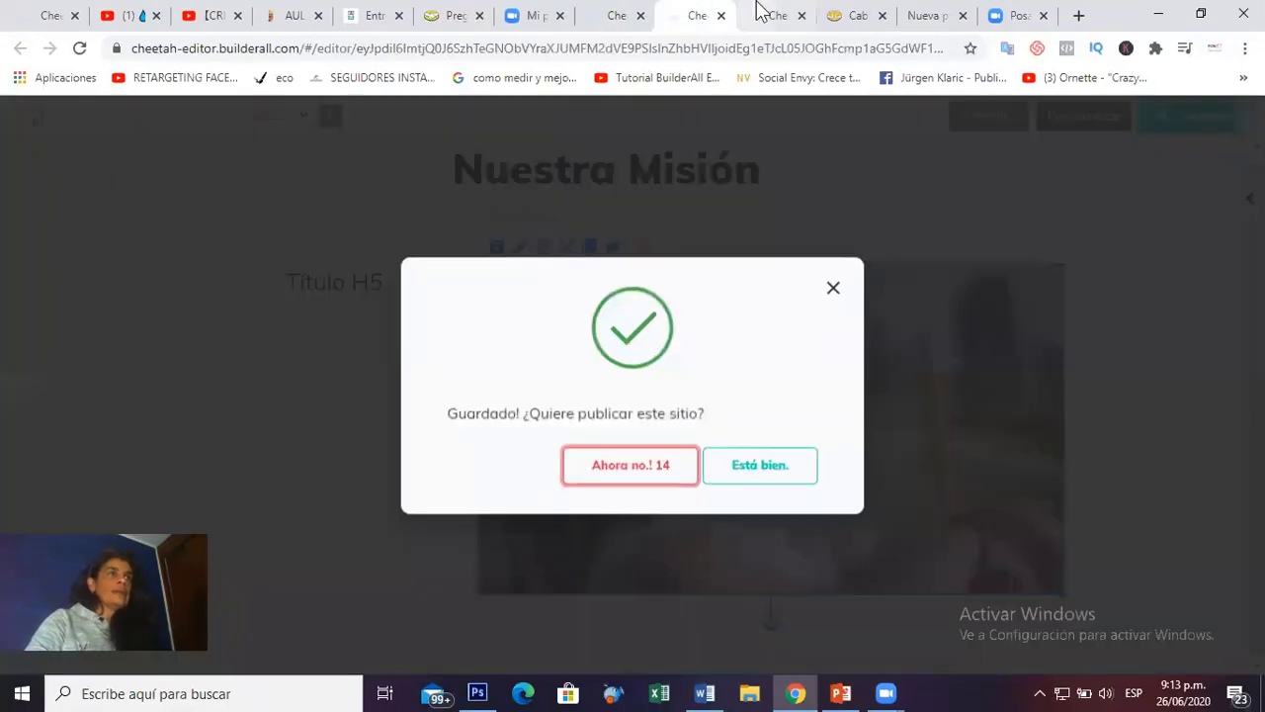
click(771, 15)
click(1171, 115)
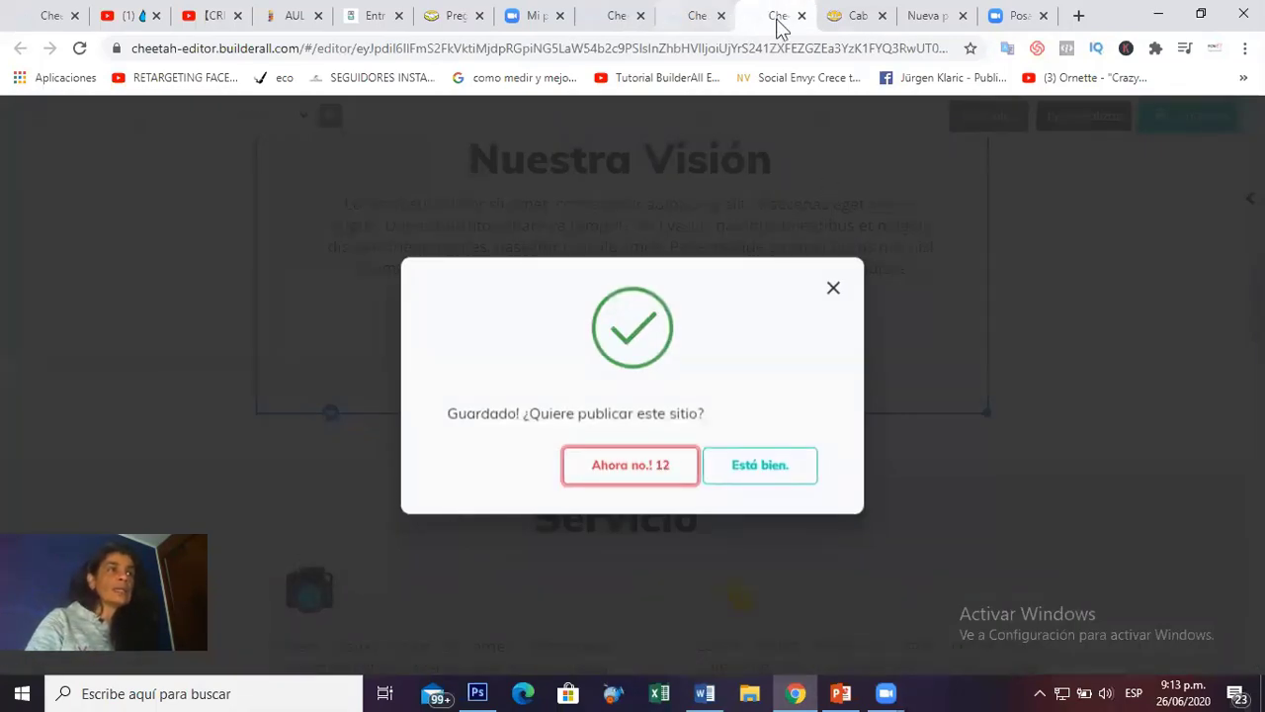
Look over the Home page tab, then return to the Visión page tab.
click(704, 14)
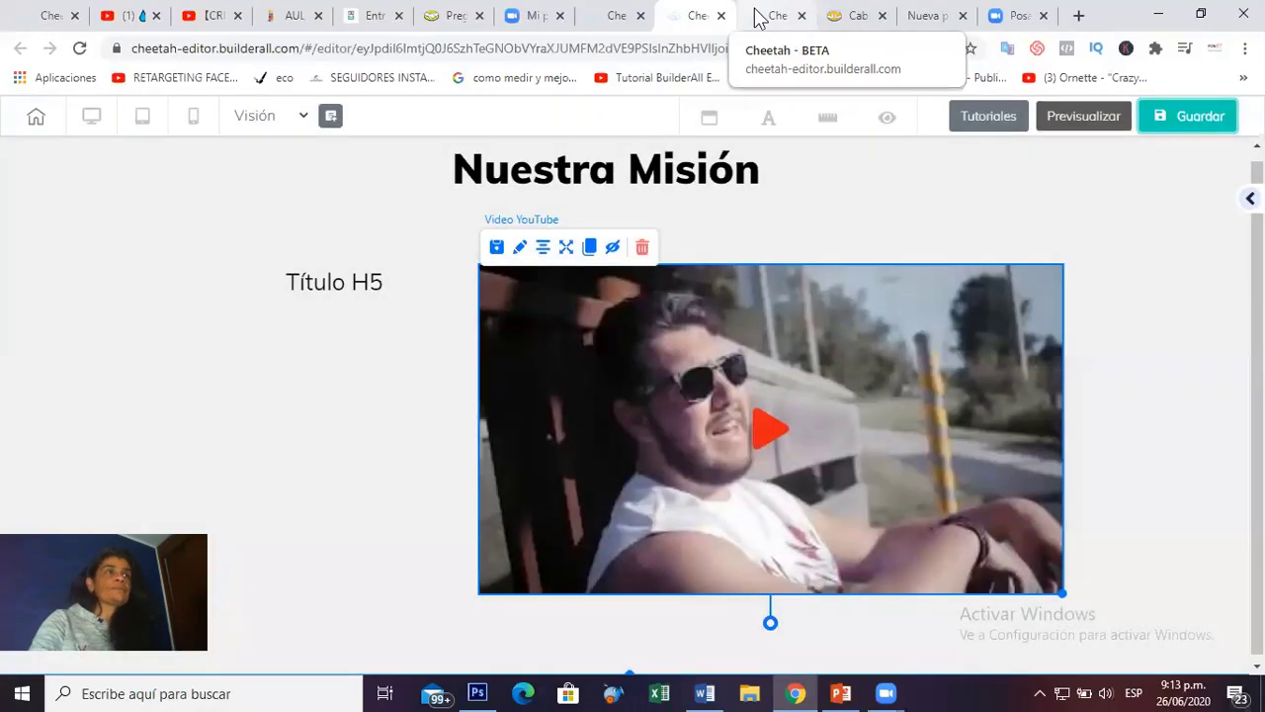
click(759, 18)
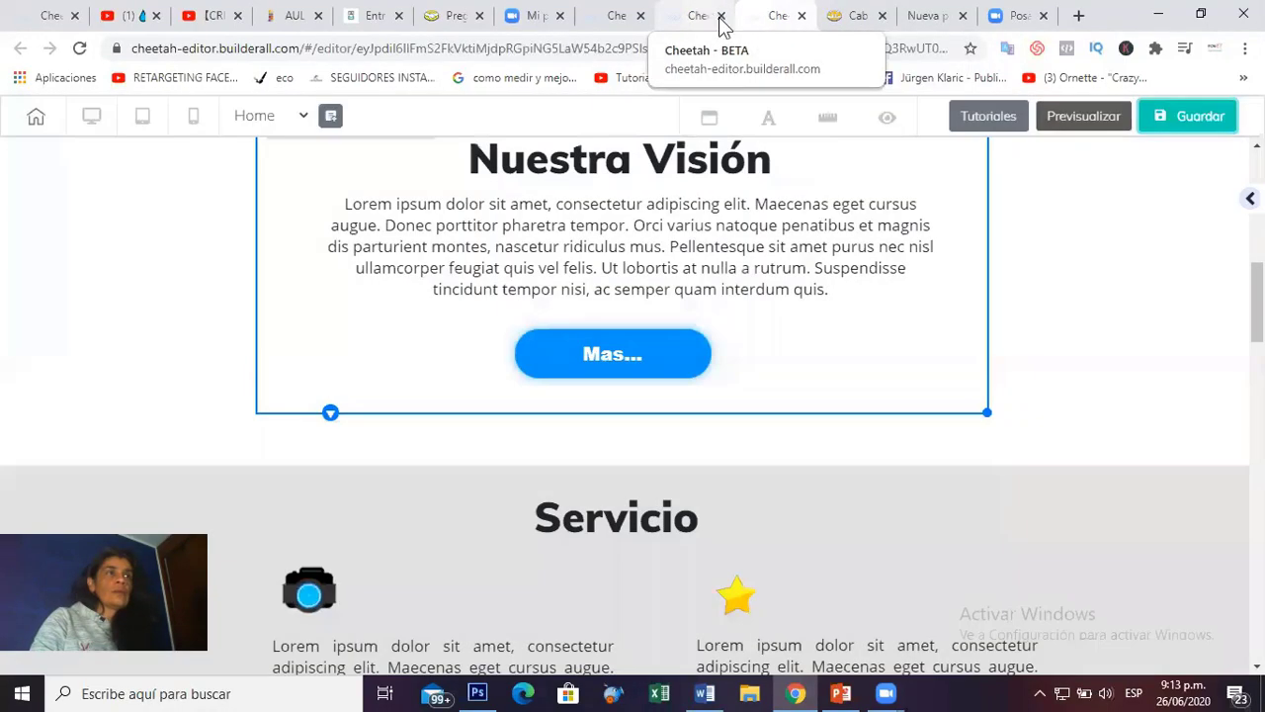
scroll(847, 232, up, 8)
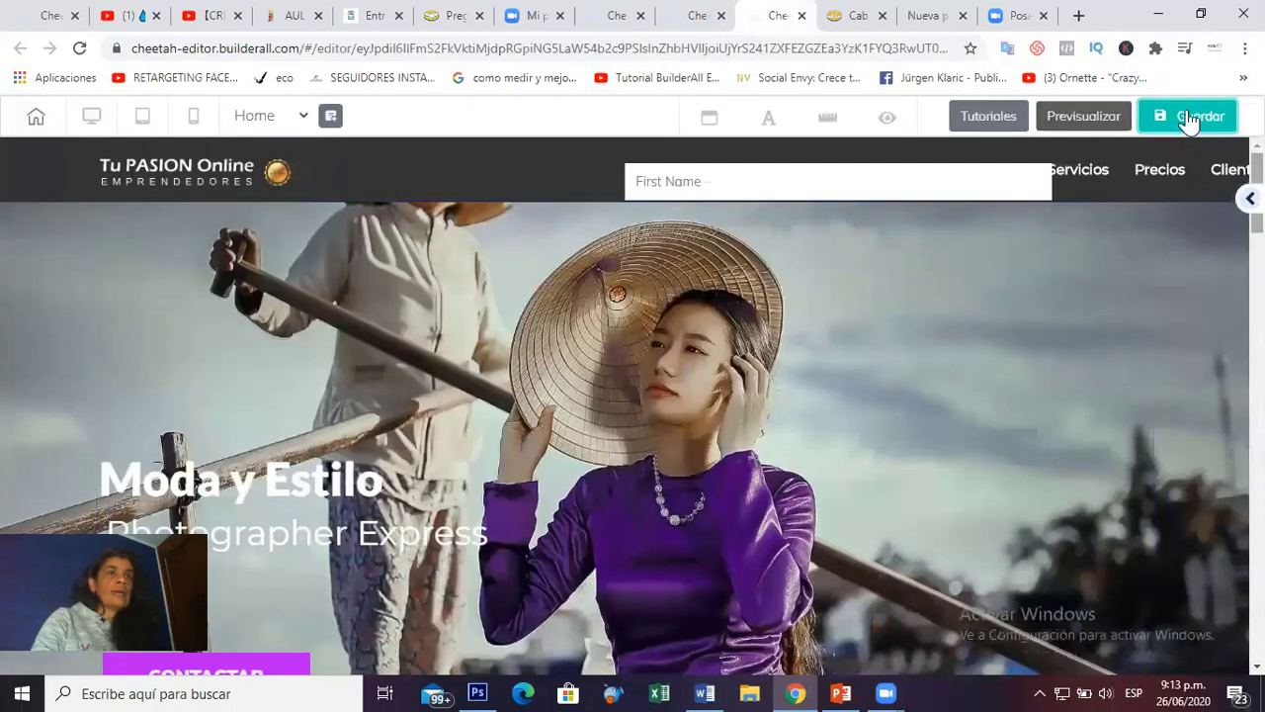
click(698, 15)
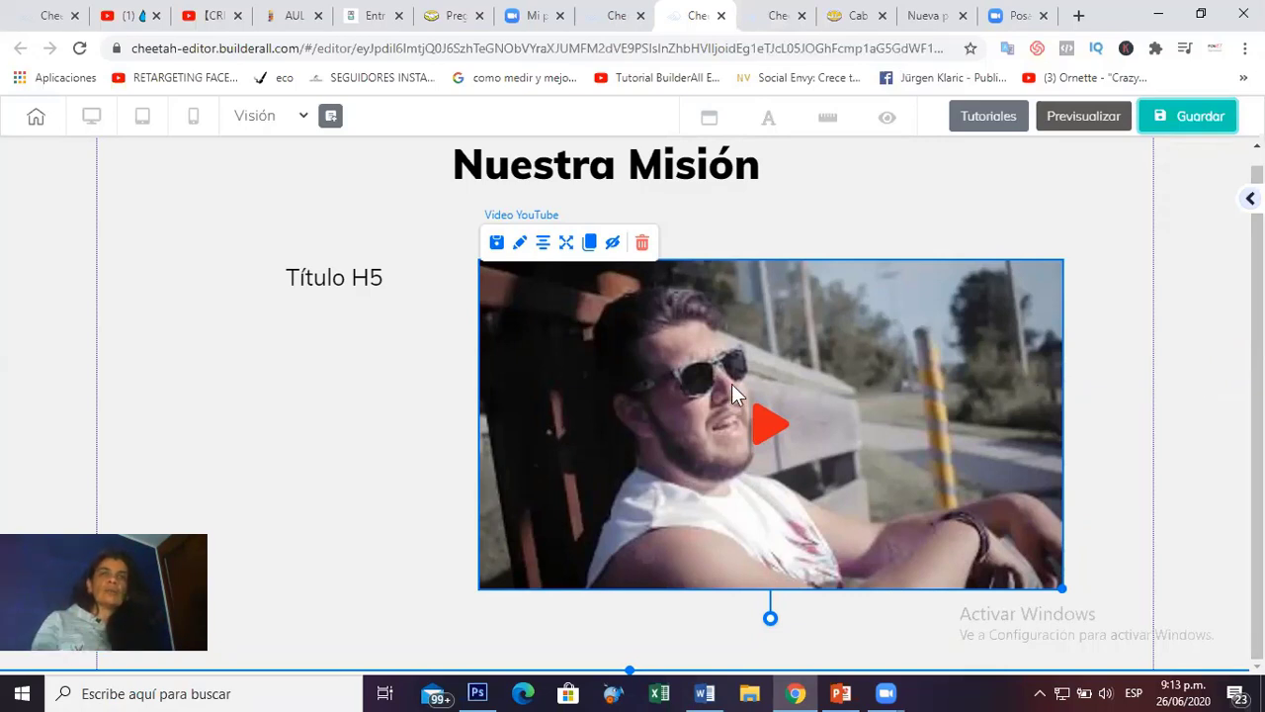
Save the Visión page again.
scroll(729, 385, up, 1)
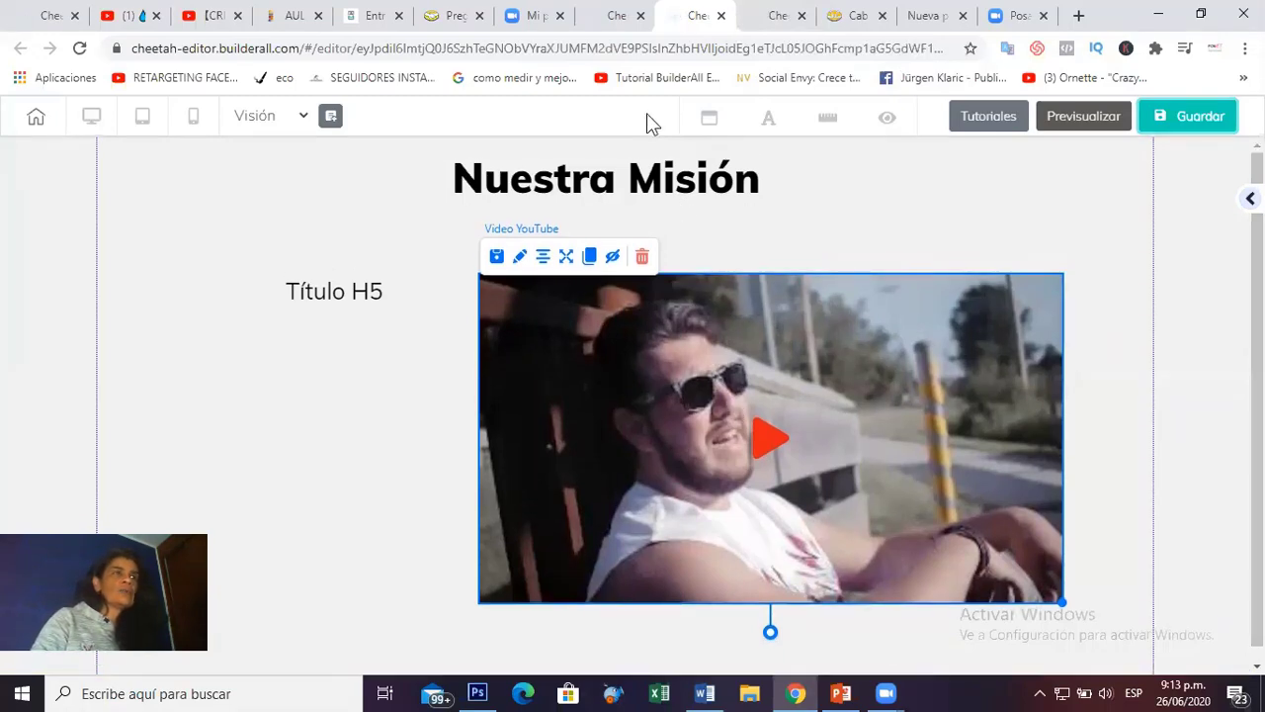
click(1193, 137)
click(617, 15)
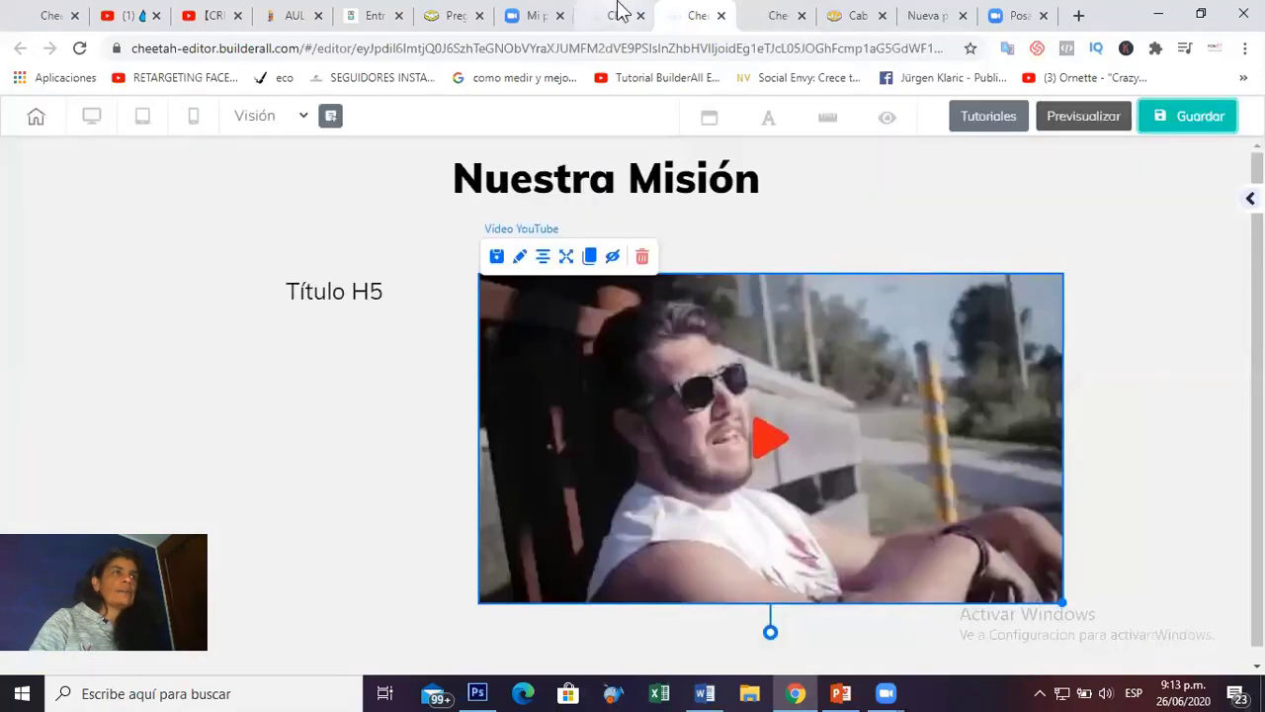
In the Home page tab, scroll to Nuestra Visión and select the Mas... button.
click(769, 17)
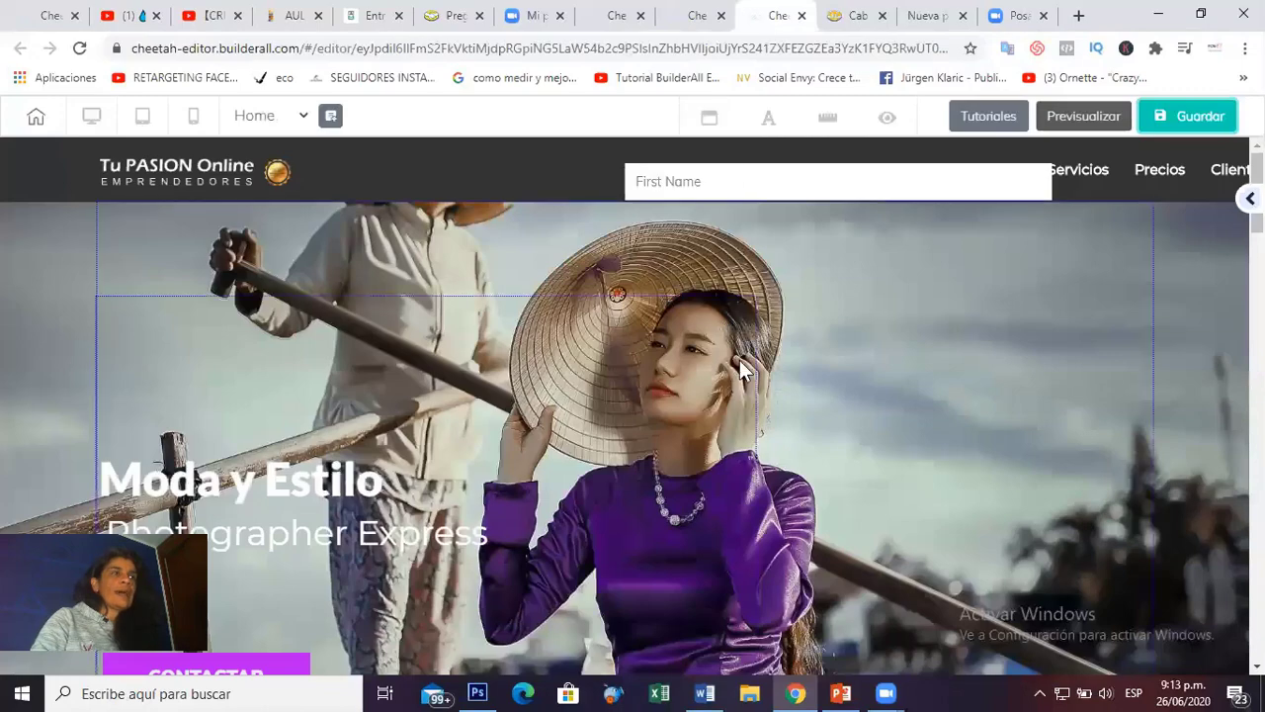
scroll(740, 366, down, 10)
scroll(739, 368, up, 4)
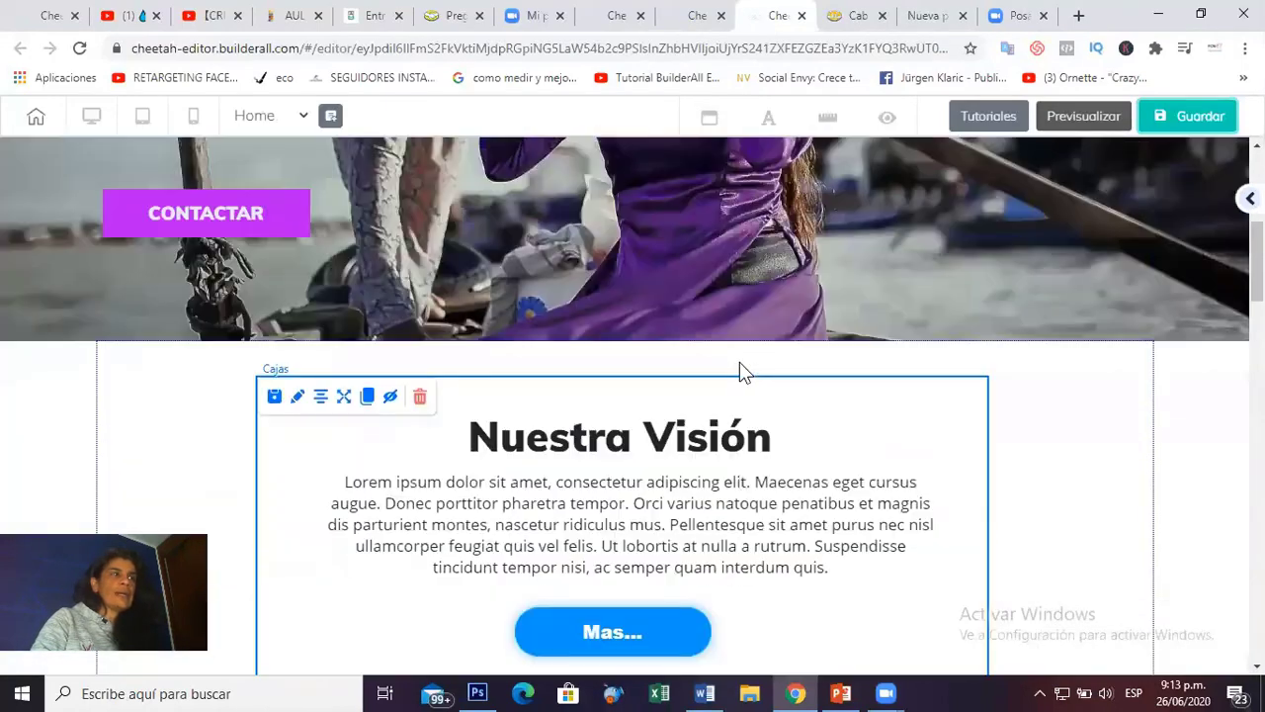
scroll(740, 369, down, 3)
click(590, 366)
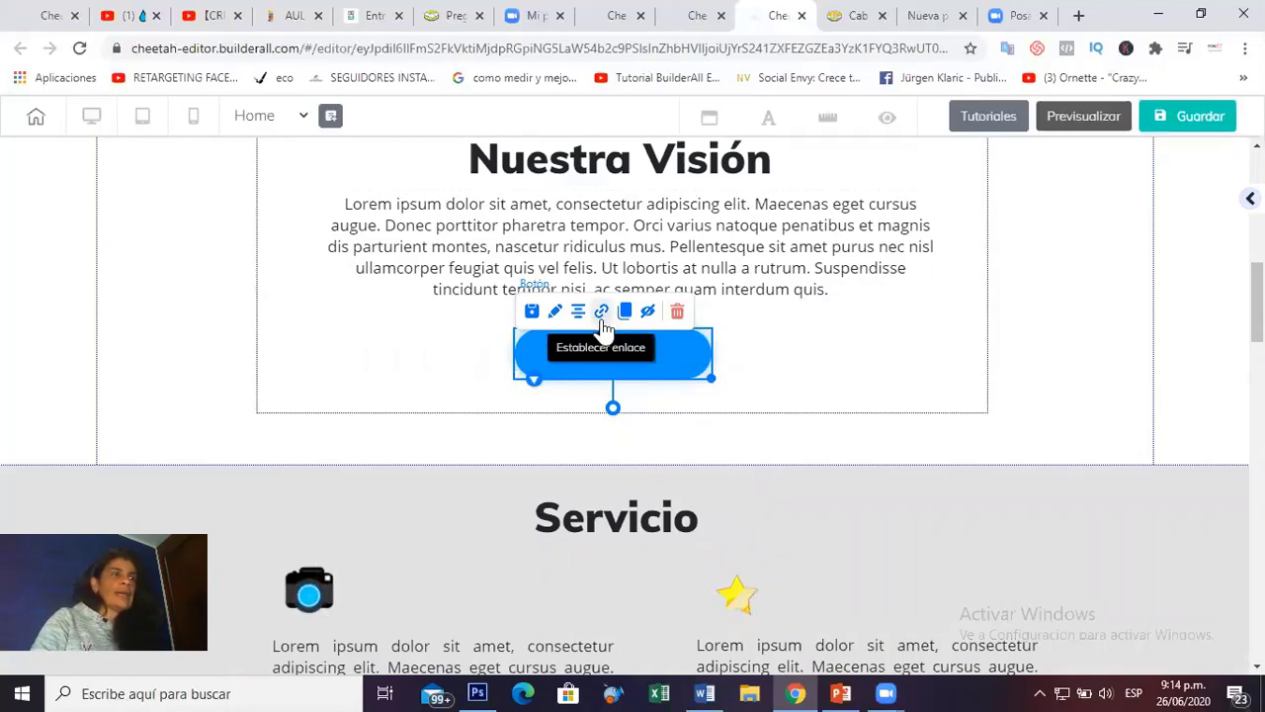
Link the Mas... button to the Visión page in a new tab and save the Home page.
click(601, 314)
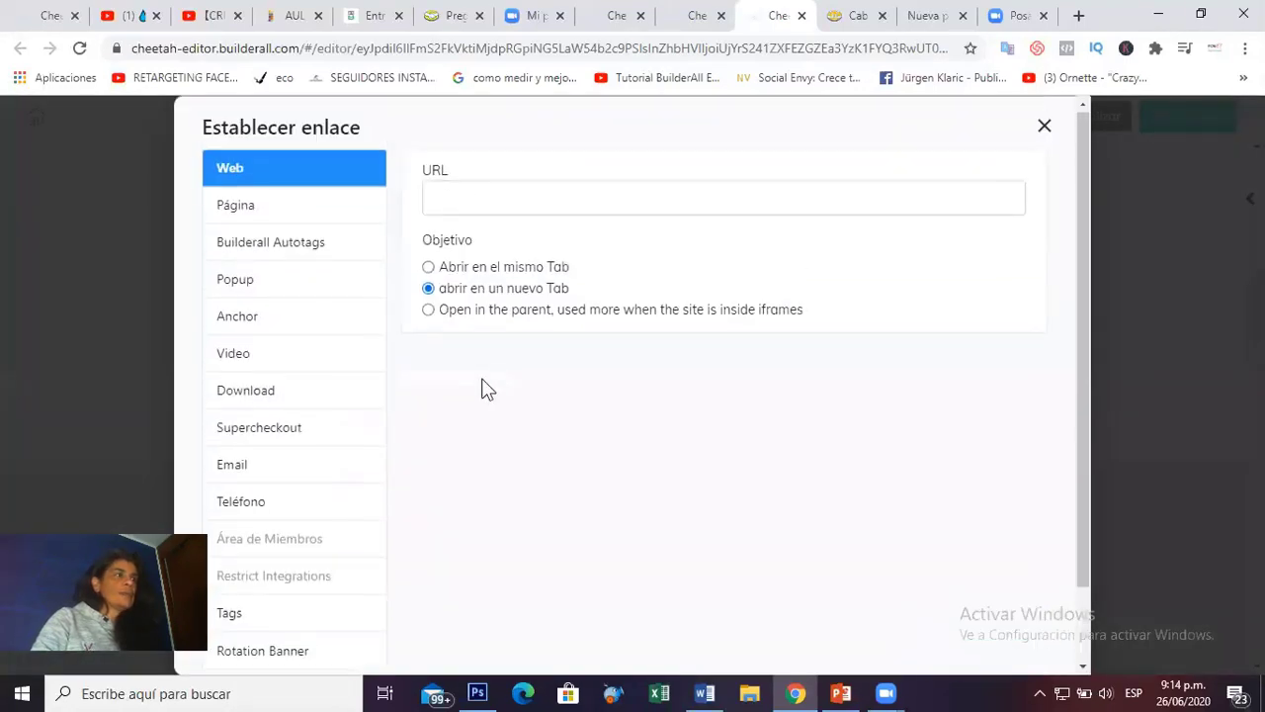
click(238, 212)
click(237, 176)
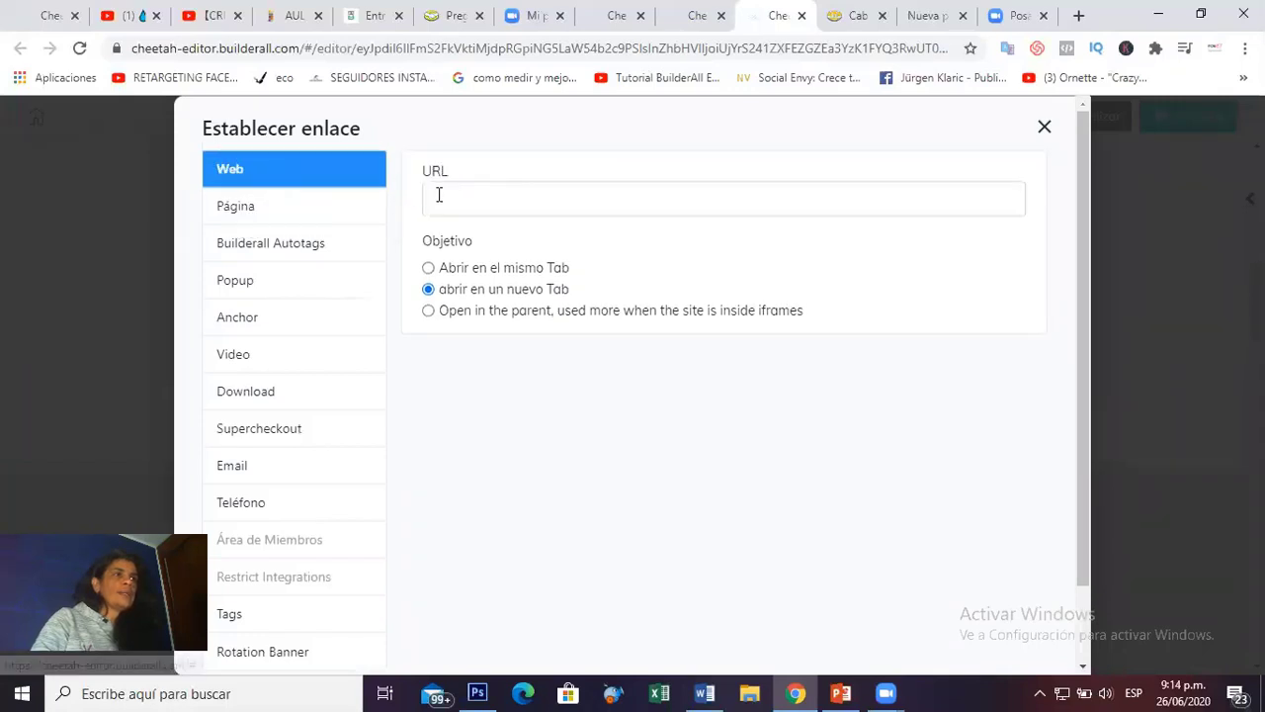
click(433, 197)
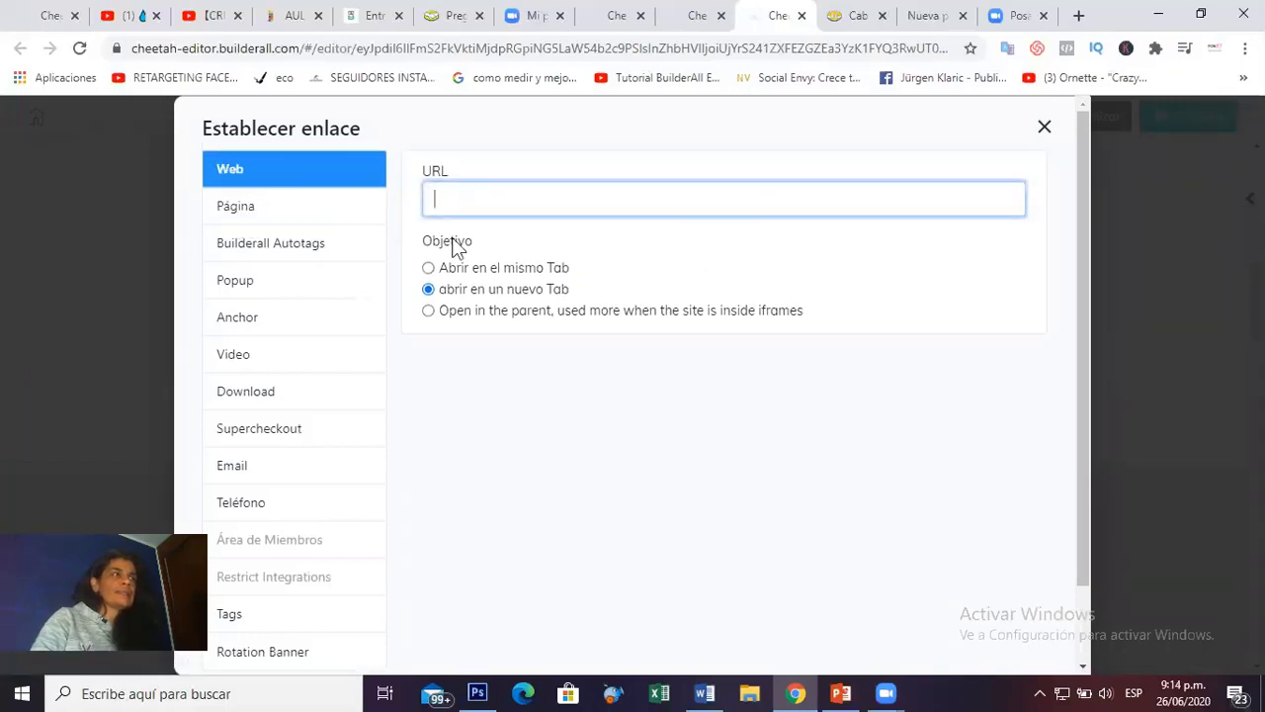
click(242, 211)
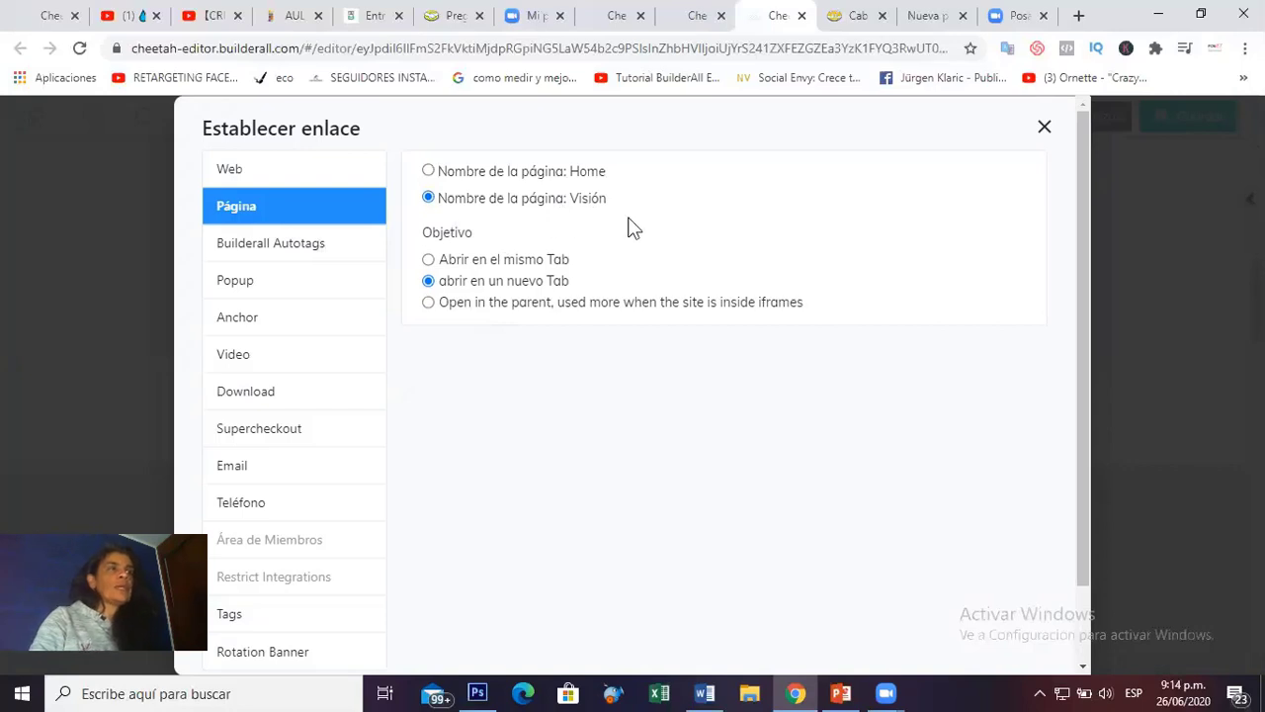
drag(1088, 530, 1091, 614)
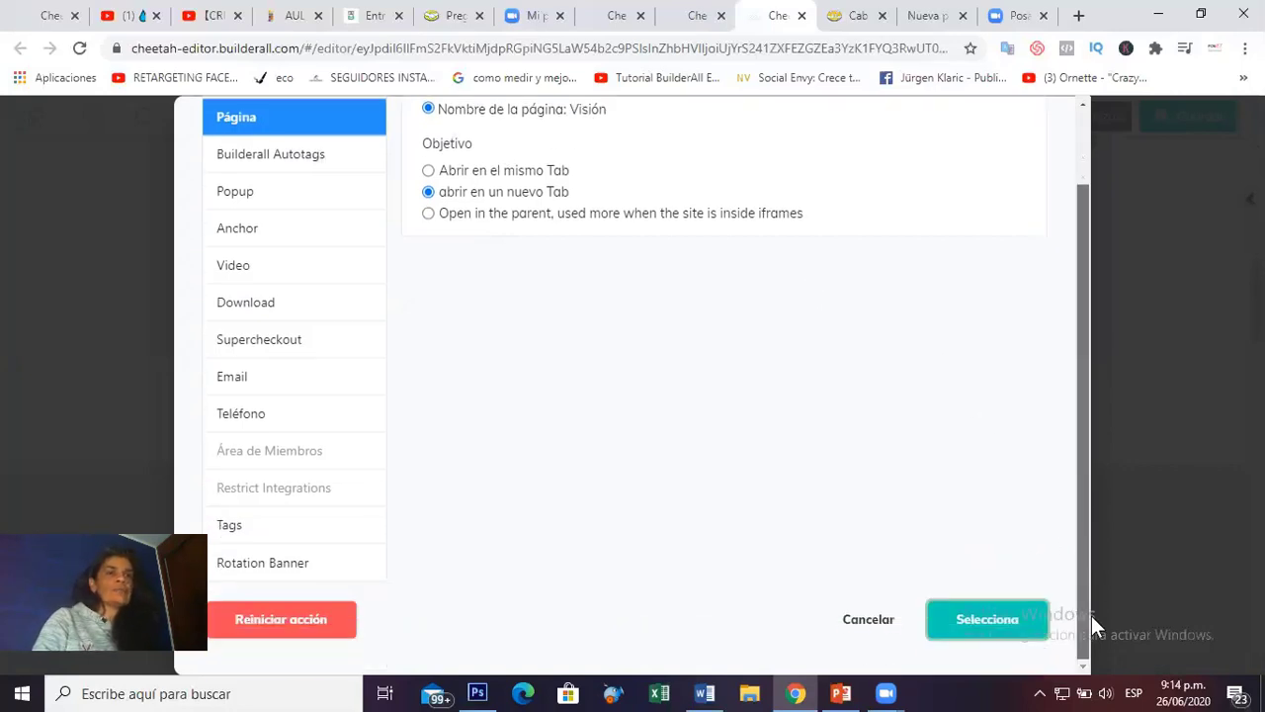
click(1001, 635)
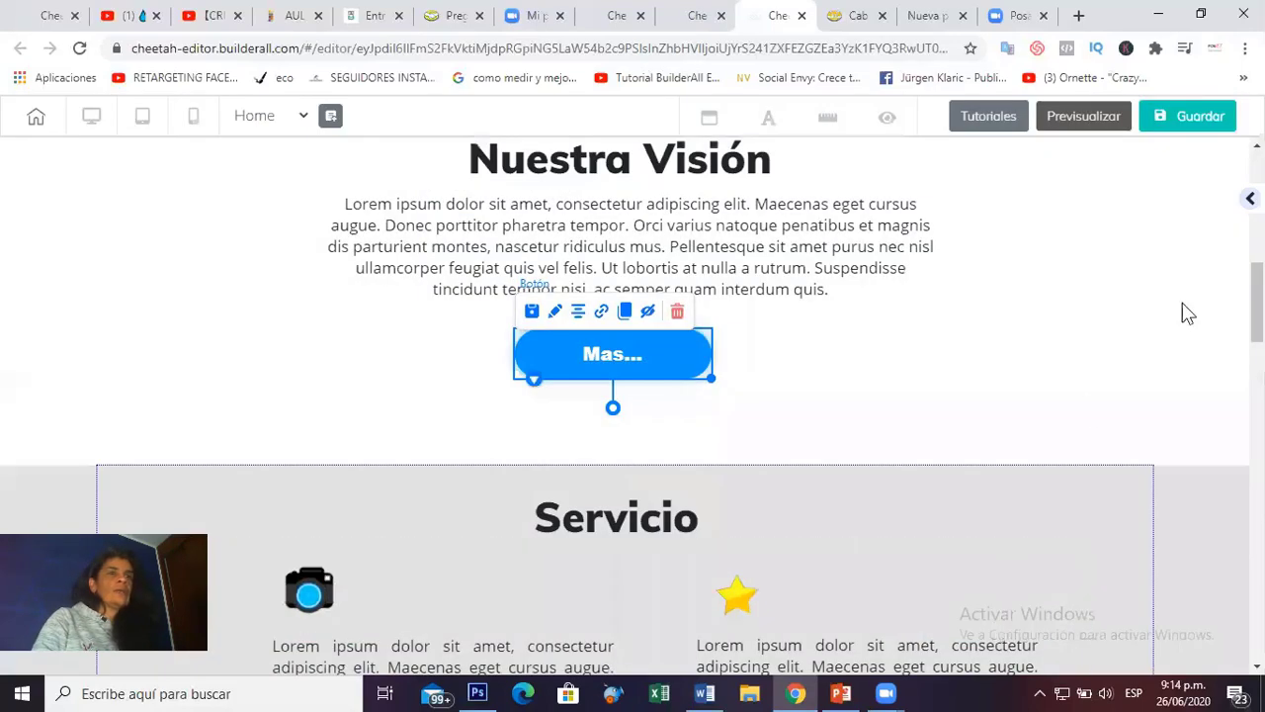
click(1177, 129)
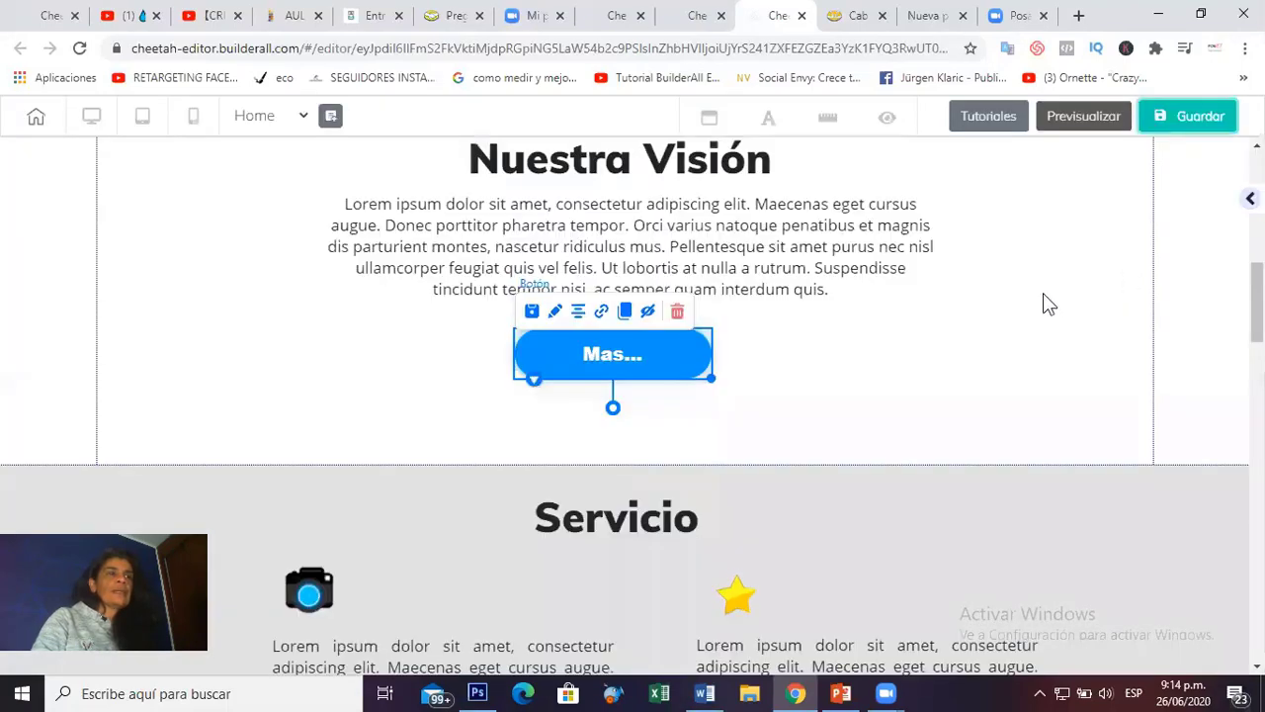
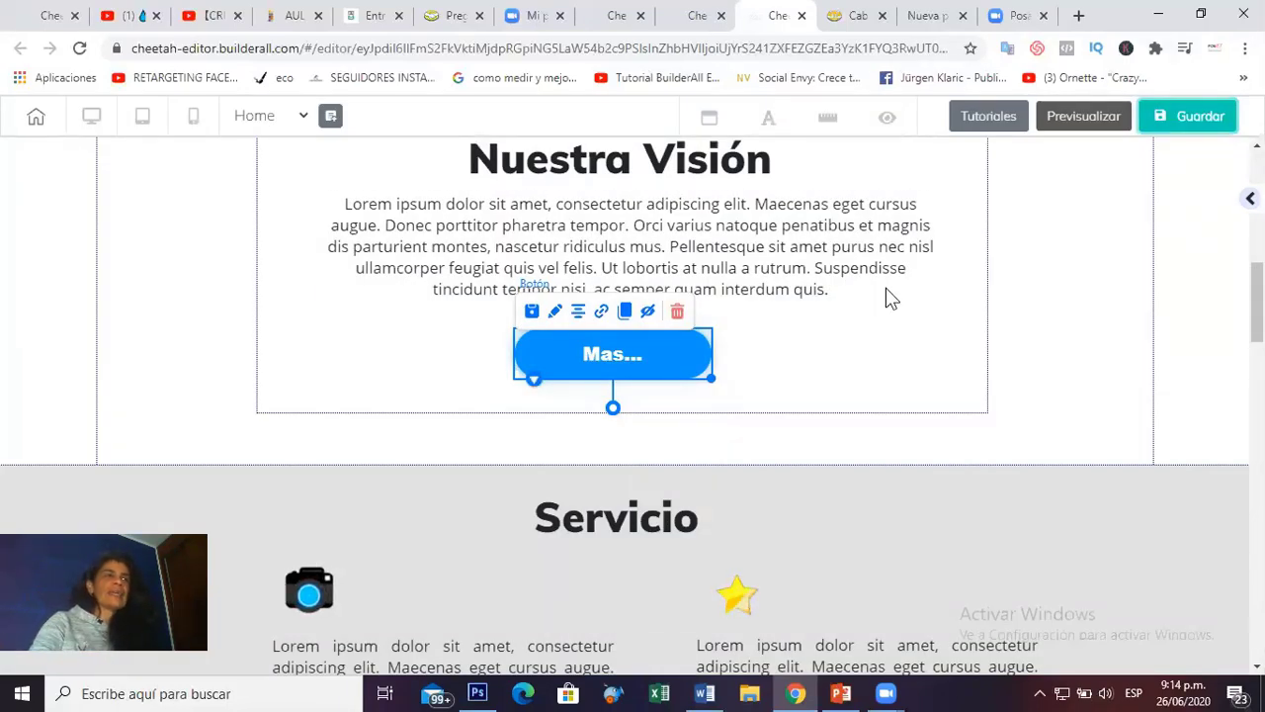
Leave the Home editor for the 'Mi sitio' tab's page list showing HOME and VISIÓN.
scroll(907, 378, down, 1)
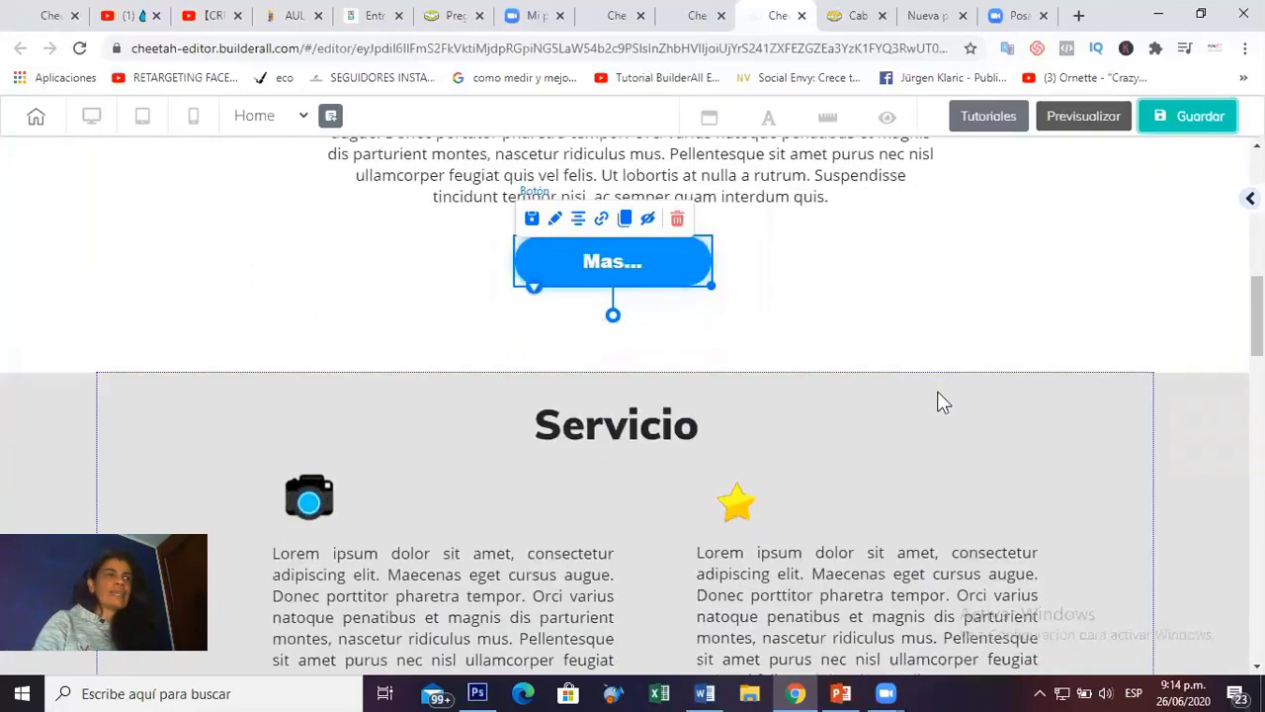
scroll(895, 427, up, 3)
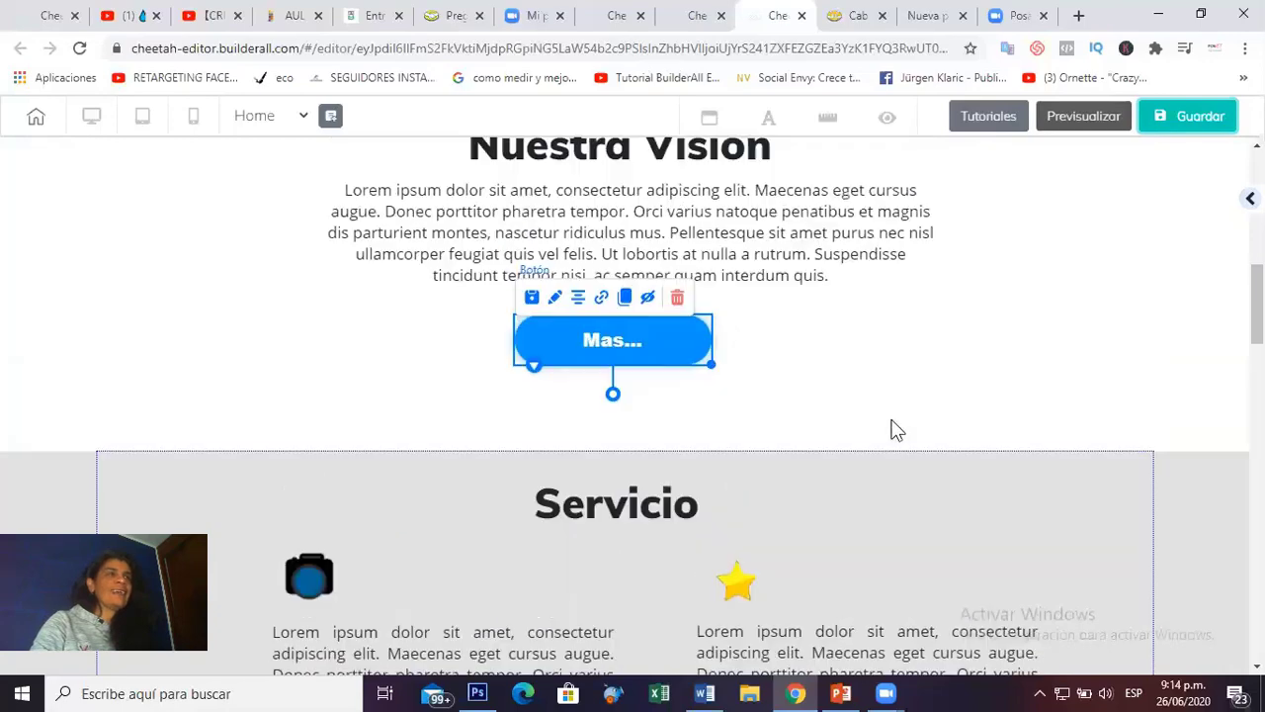
click(697, 15)
click(615, 15)
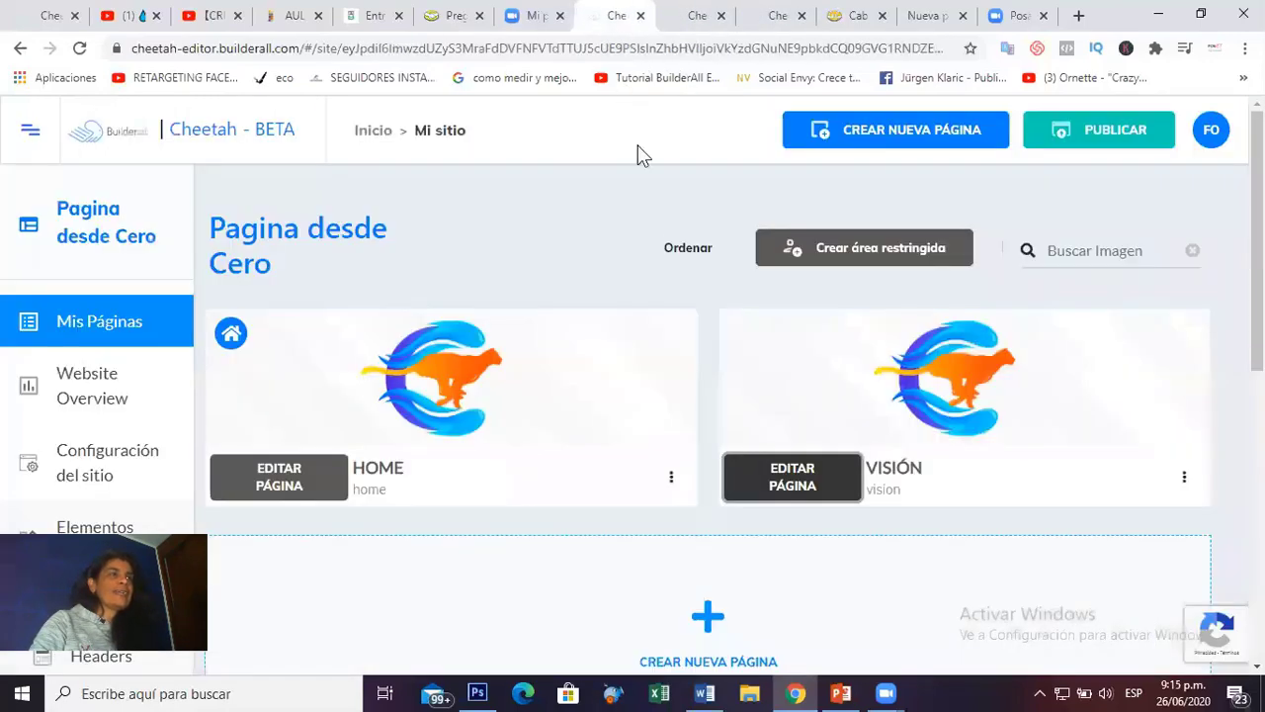
Start publishing the site with PUBLICAR, bringing up the traffic-light reCAPTCHA.
scroll(729, 331, down, 1)
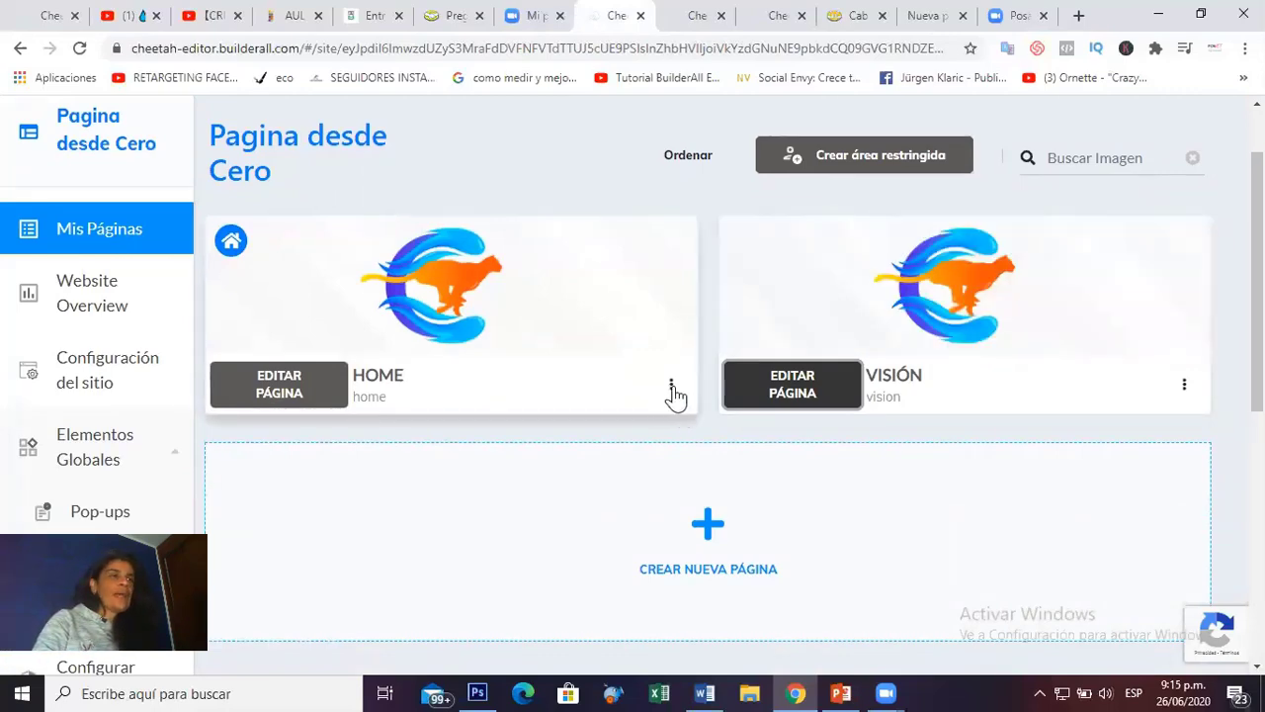
scroll(1072, 349, up, 1)
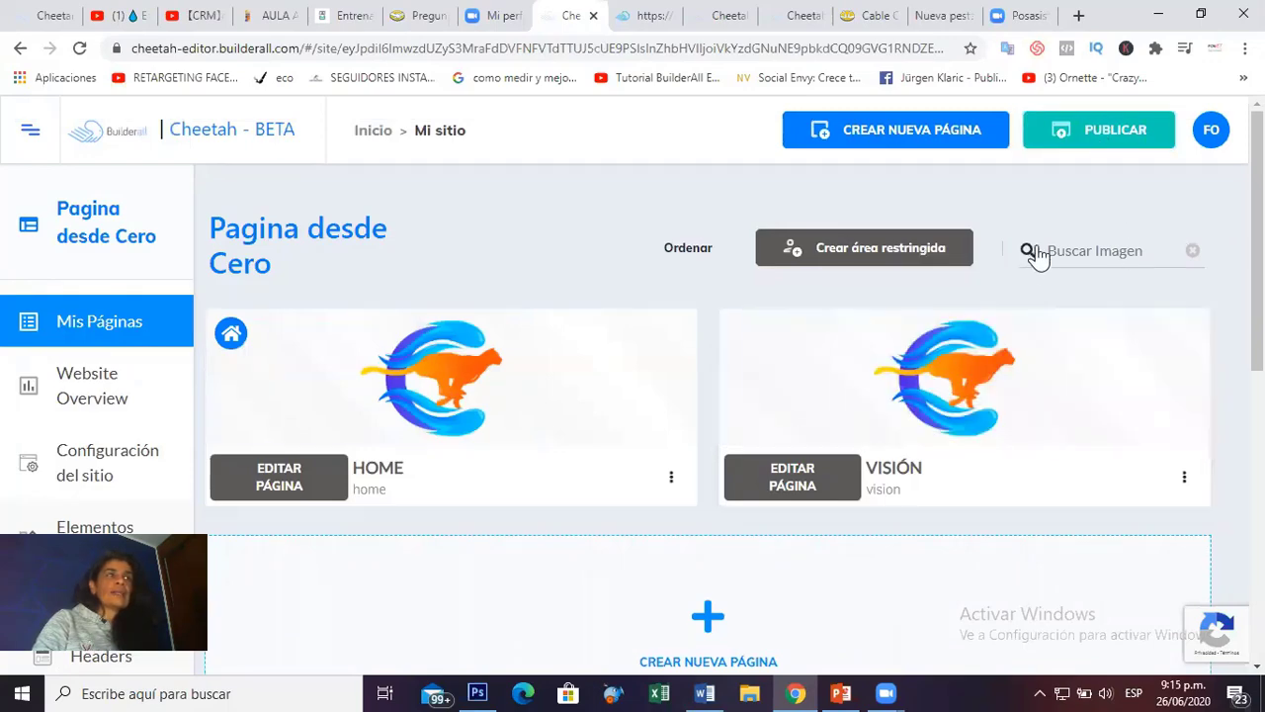
click(1095, 126)
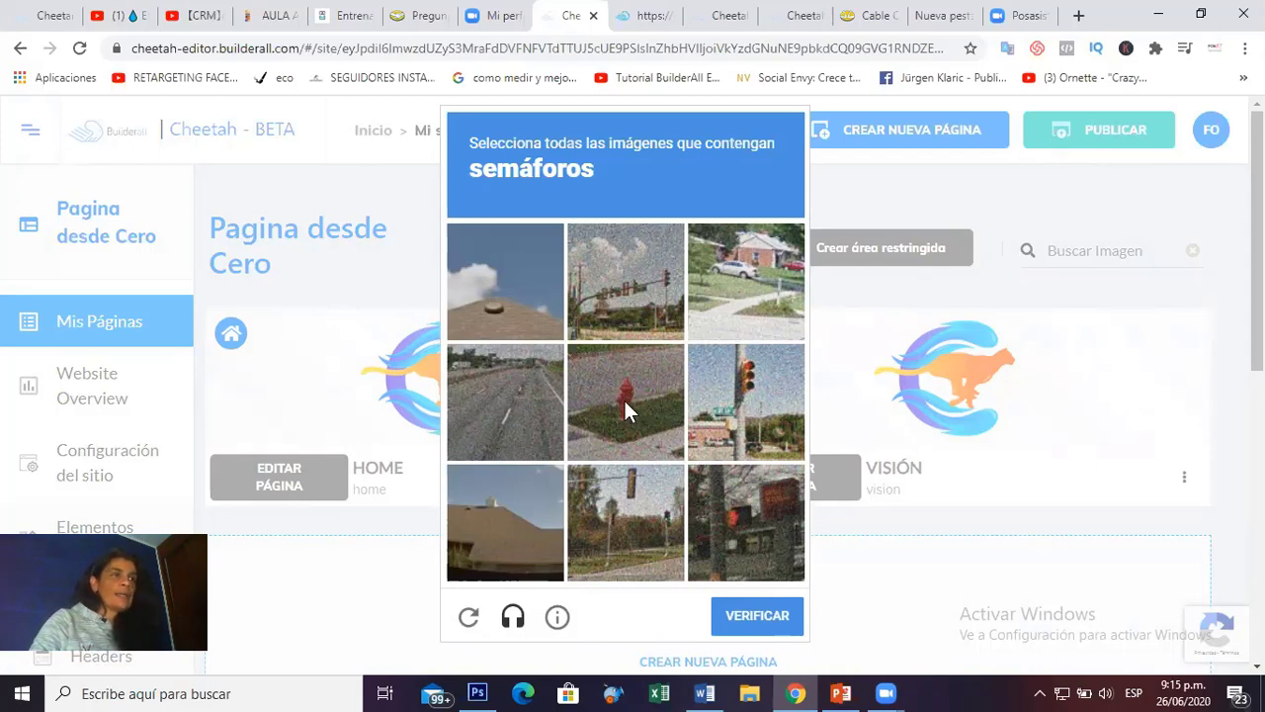
Pass the reCAPTCHA by selecting the four traffic-light tiles, then confirm the publication.
click(641, 318)
click(743, 419)
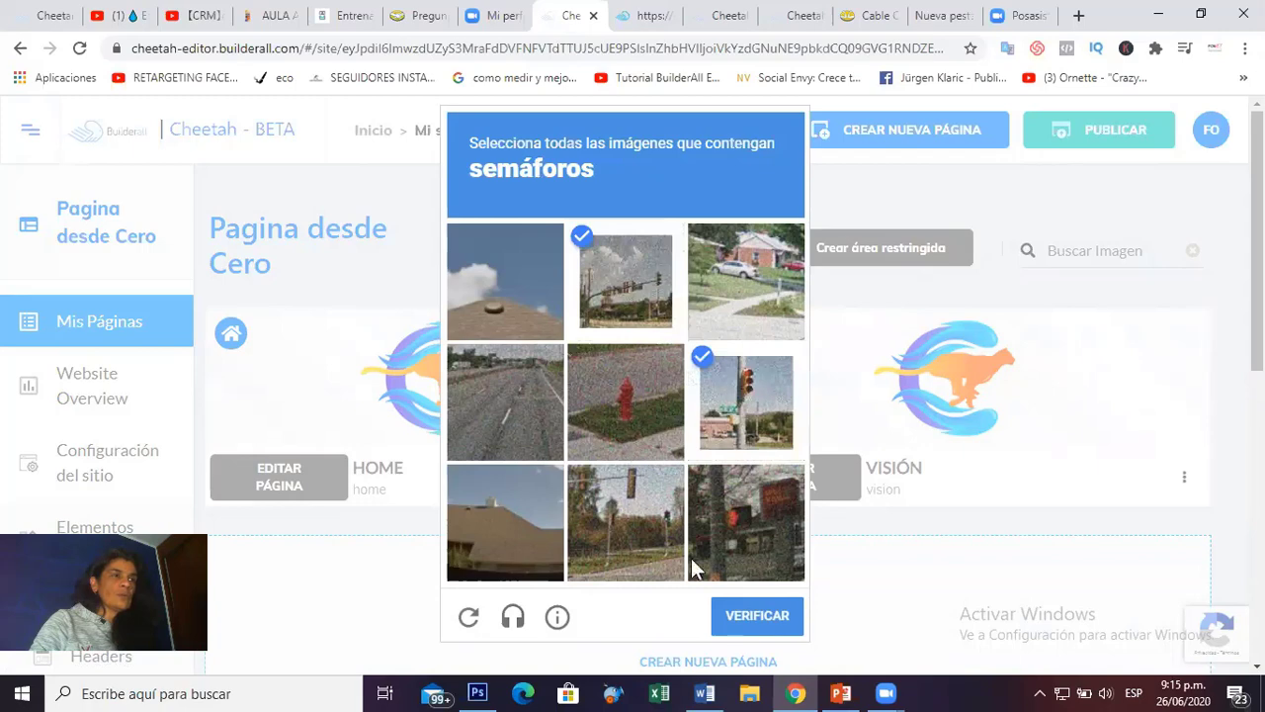
click(625, 508)
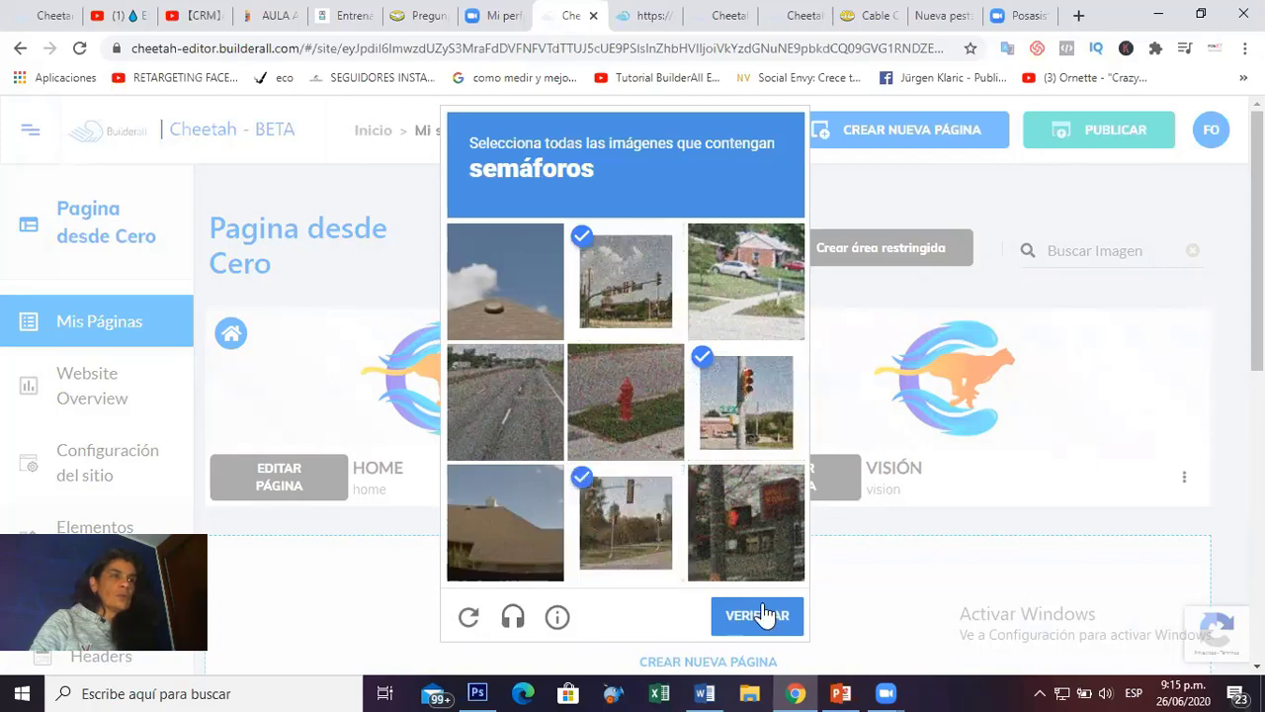
click(750, 534)
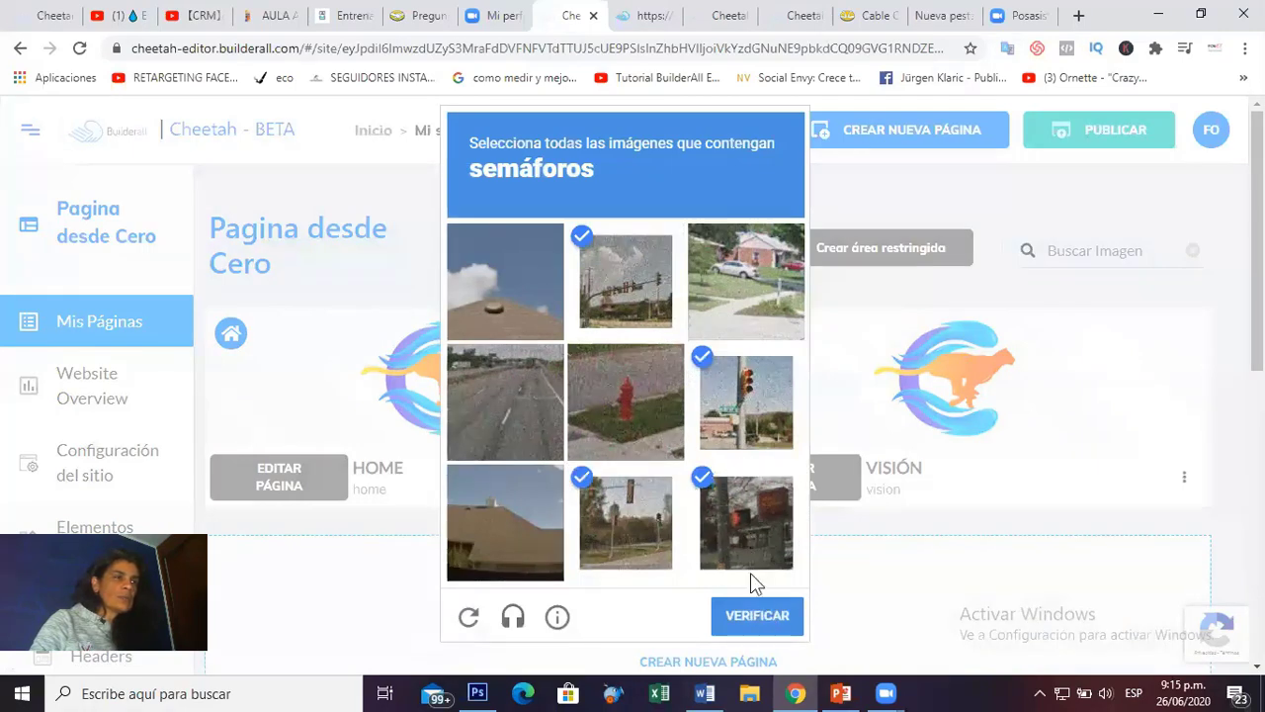
click(759, 625)
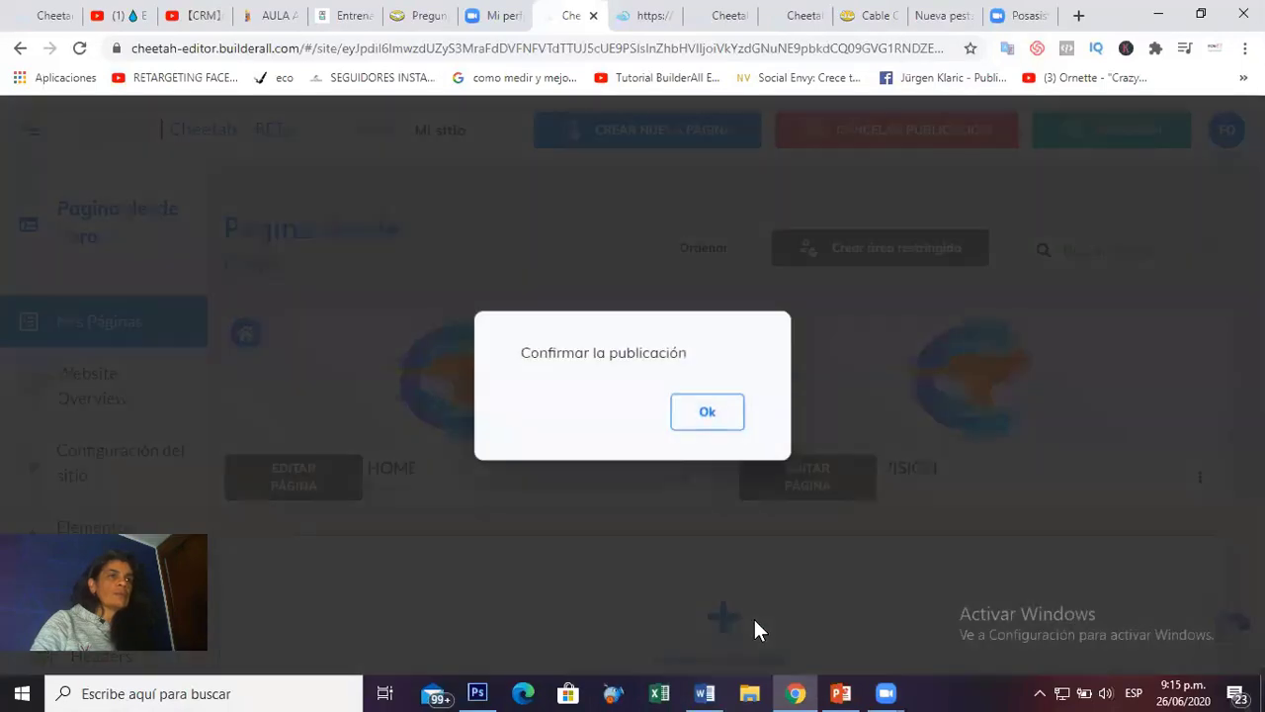
click(707, 429)
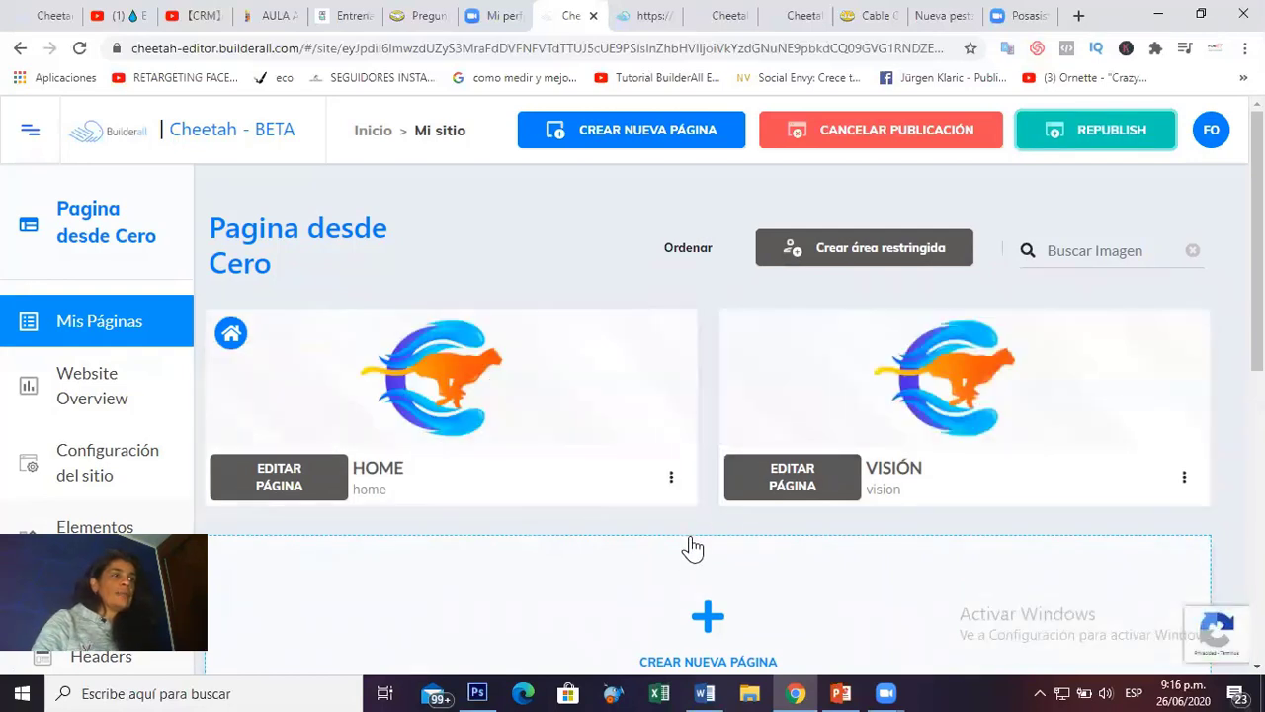
Open the live HOME page through the HOME card's 'Ir al website' option.
click(671, 480)
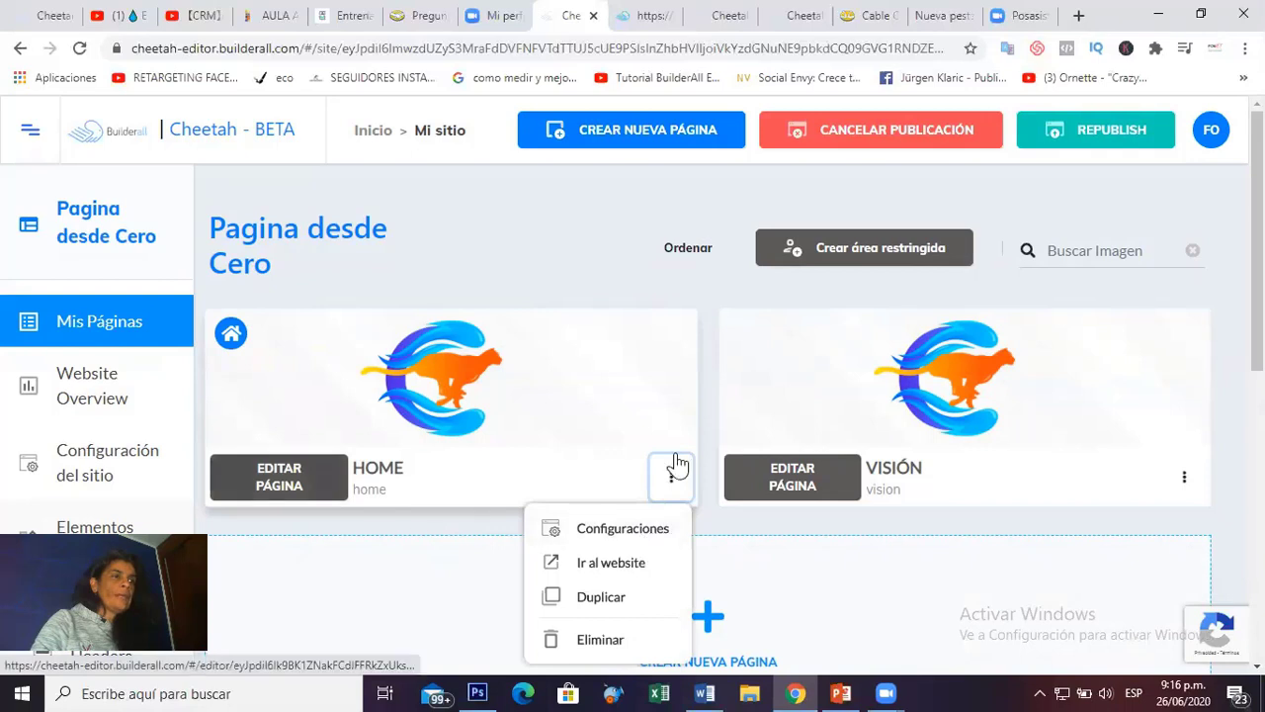
click(598, 563)
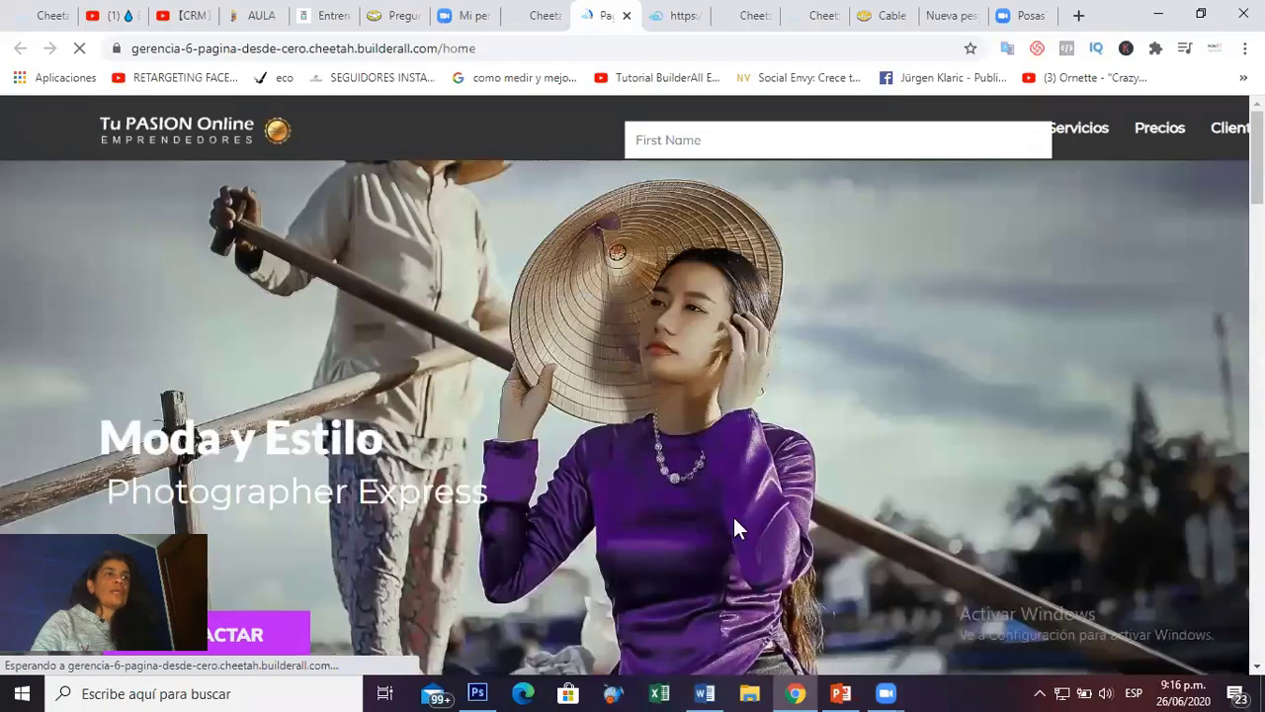
Scroll through the live home page to review the published site.
scroll(887, 439, down, 2)
scroll(882, 432, up, 1)
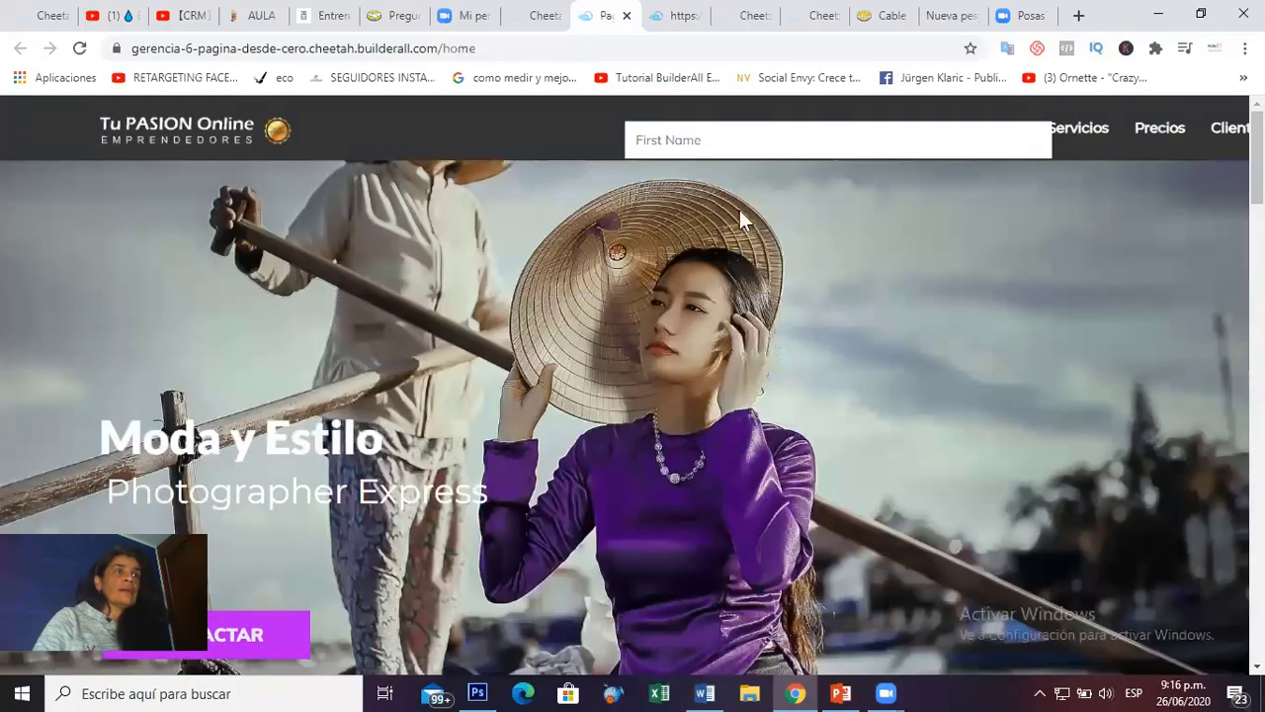
scroll(776, 473, down, 3)
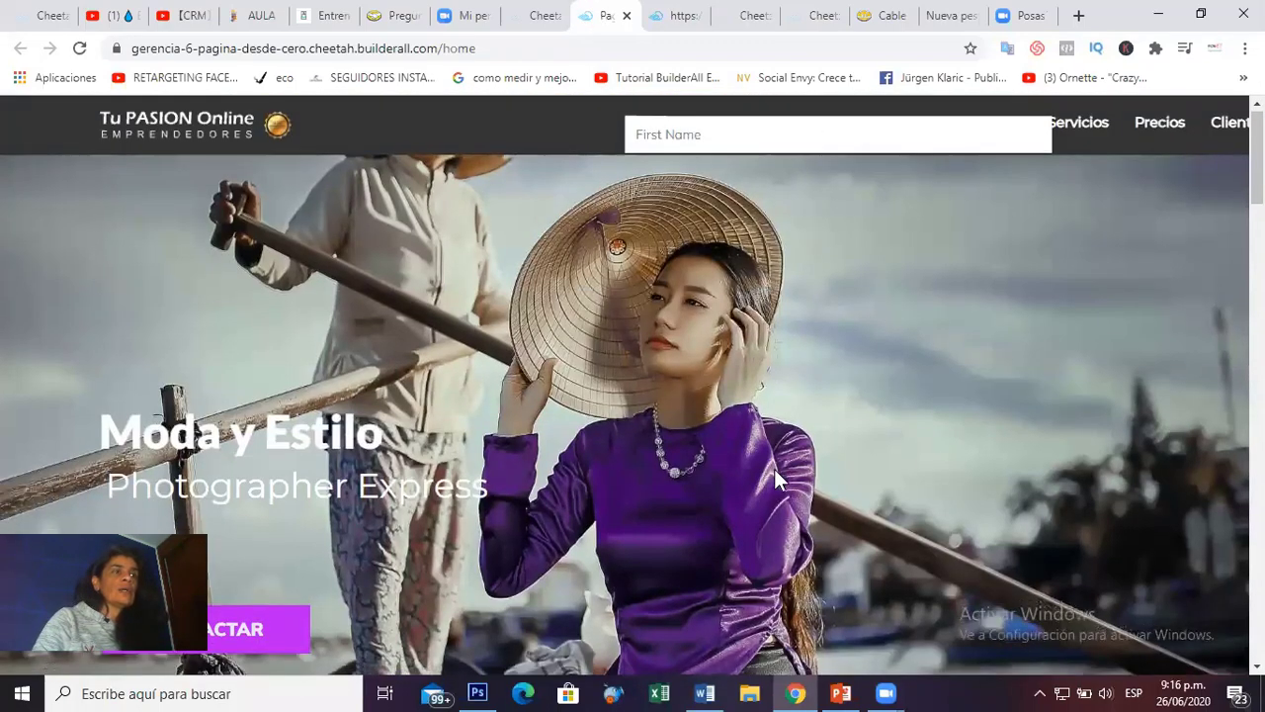
scroll(776, 476, down, 10)
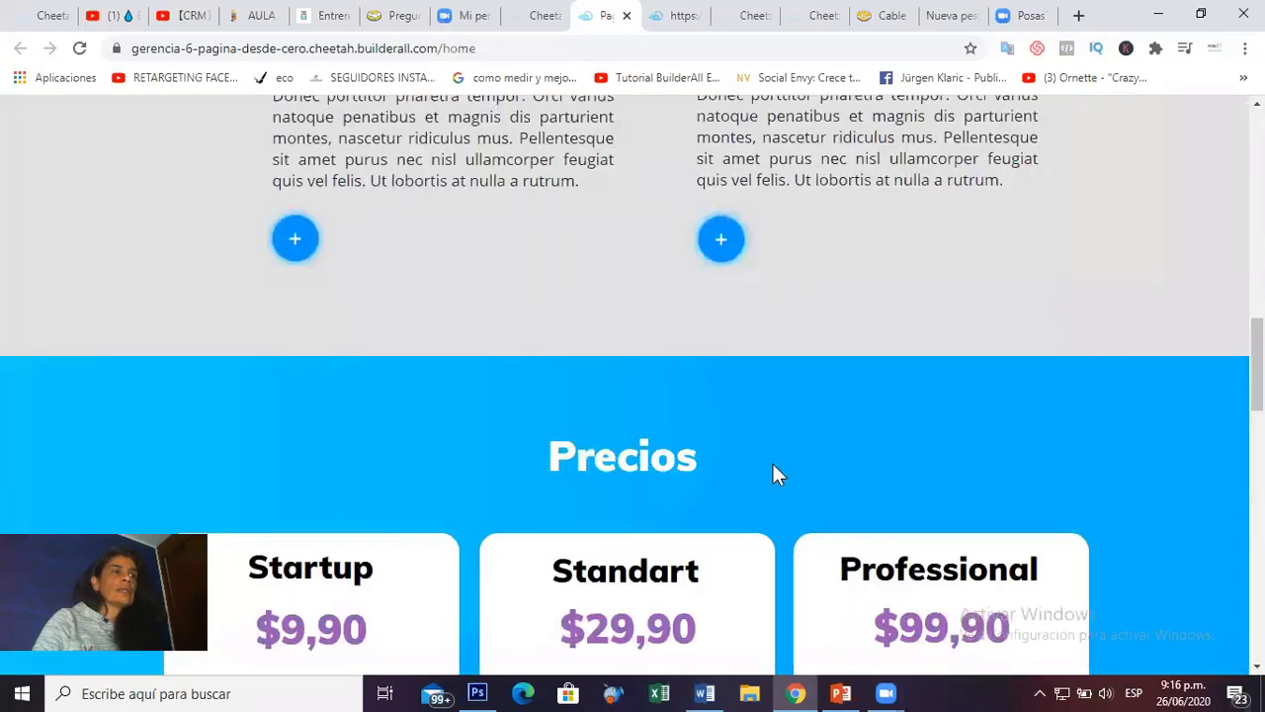
scroll(772, 474, up, 2)
scroll(774, 472, down, 14)
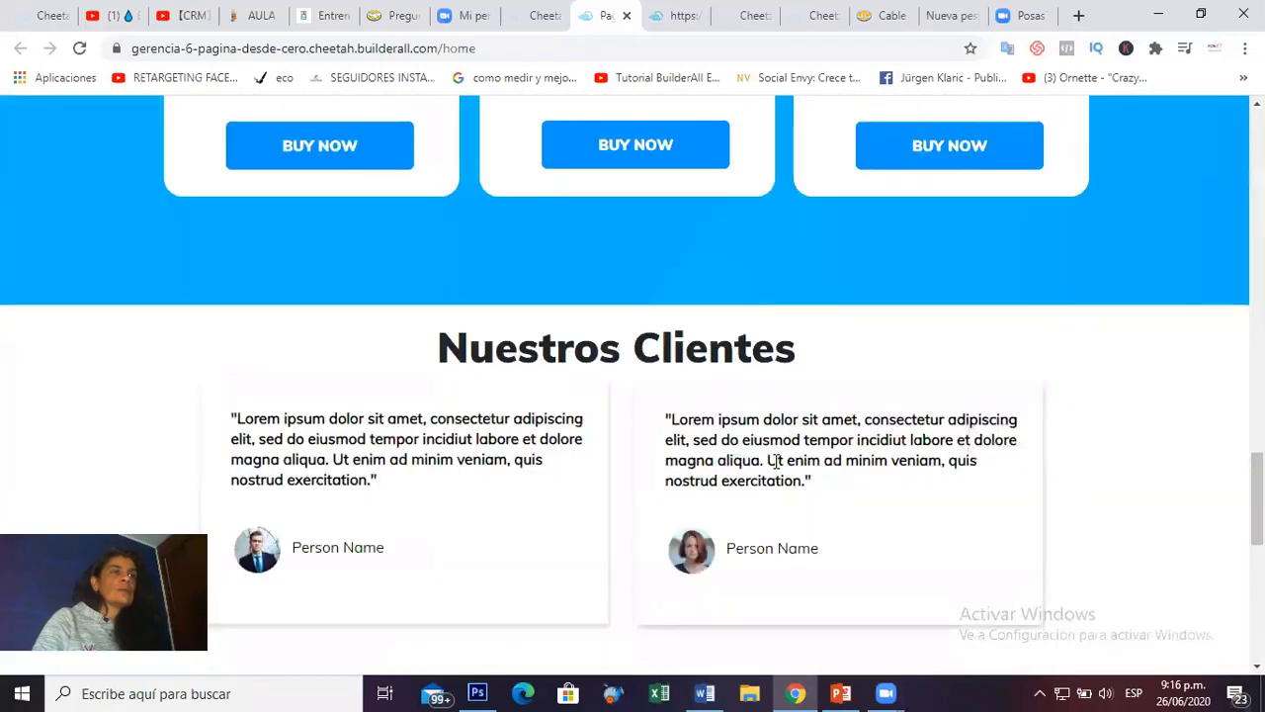
scroll(776, 465, down, 3)
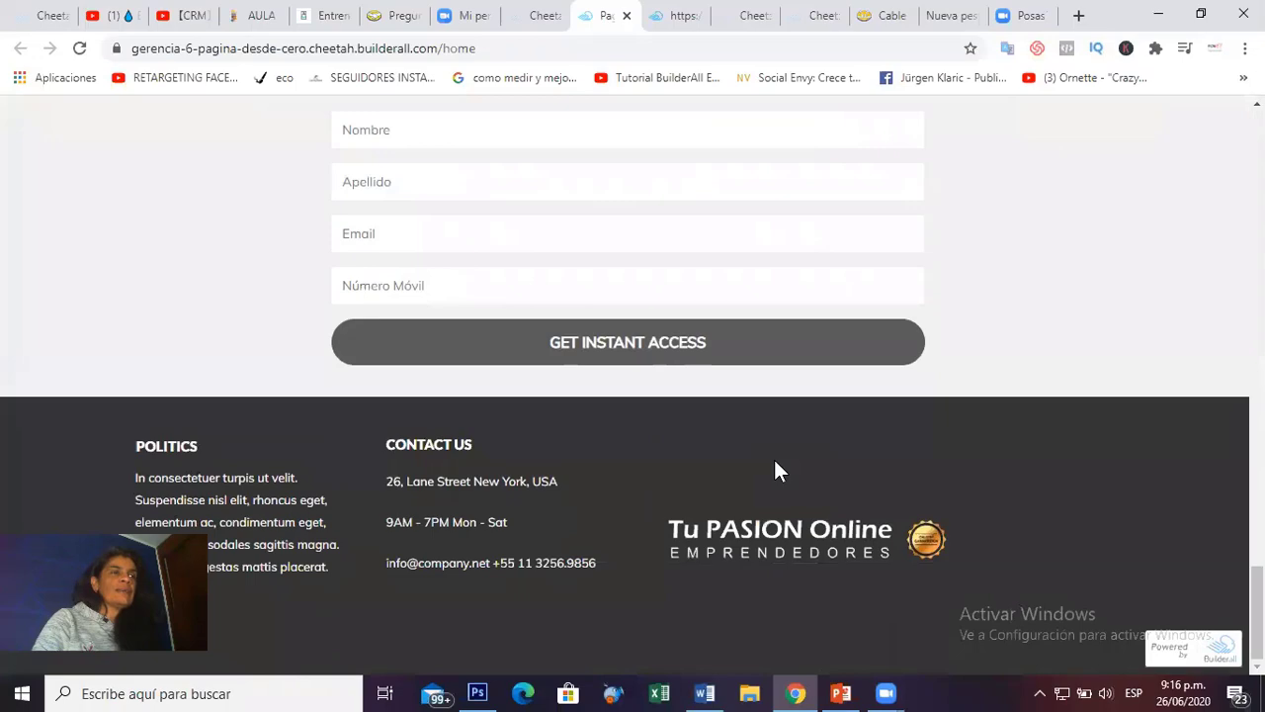
scroll(774, 457, up, 12)
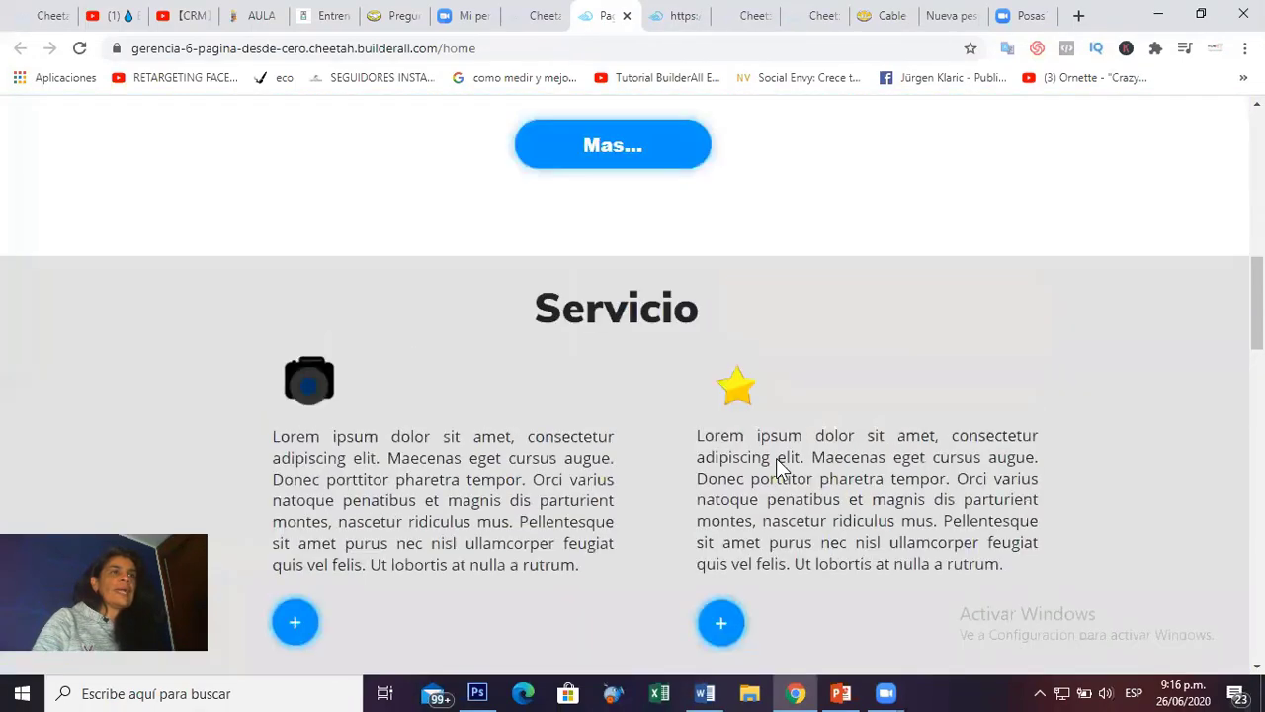
scroll(779, 461, up, 5)
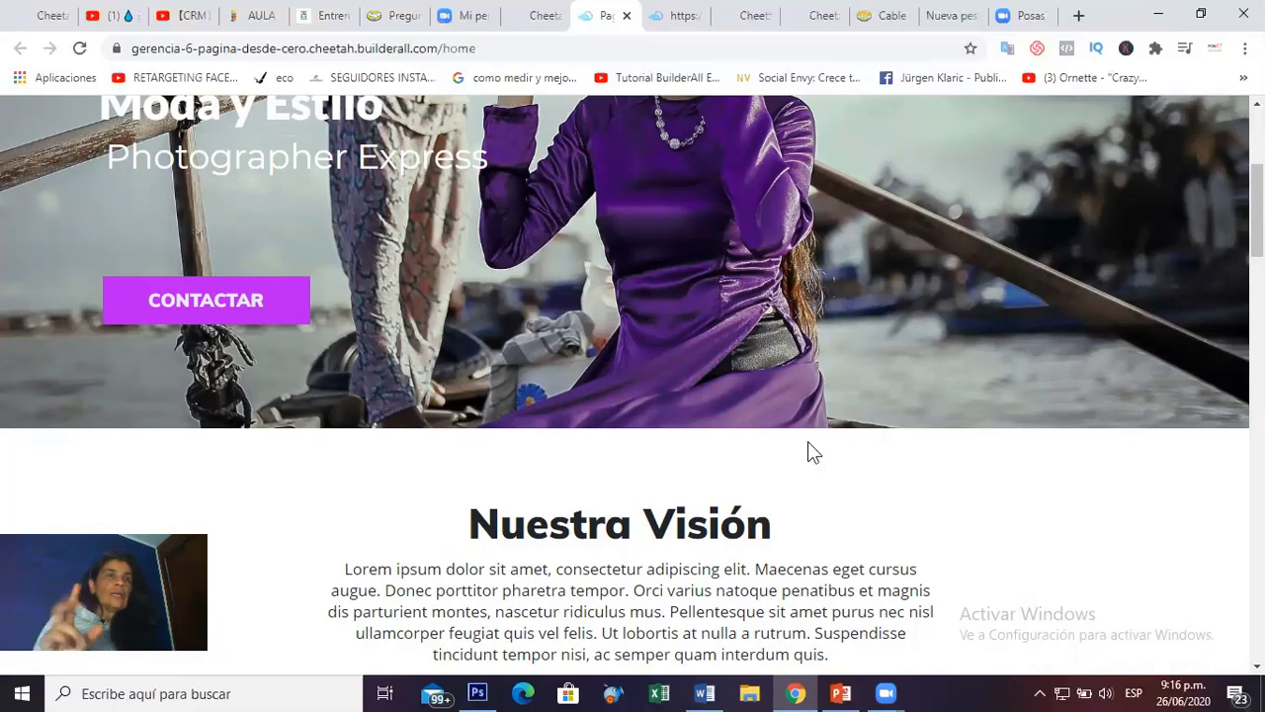
Move between the page list and live site tabs, then close the 'Website not found' tab.
click(550, 14)
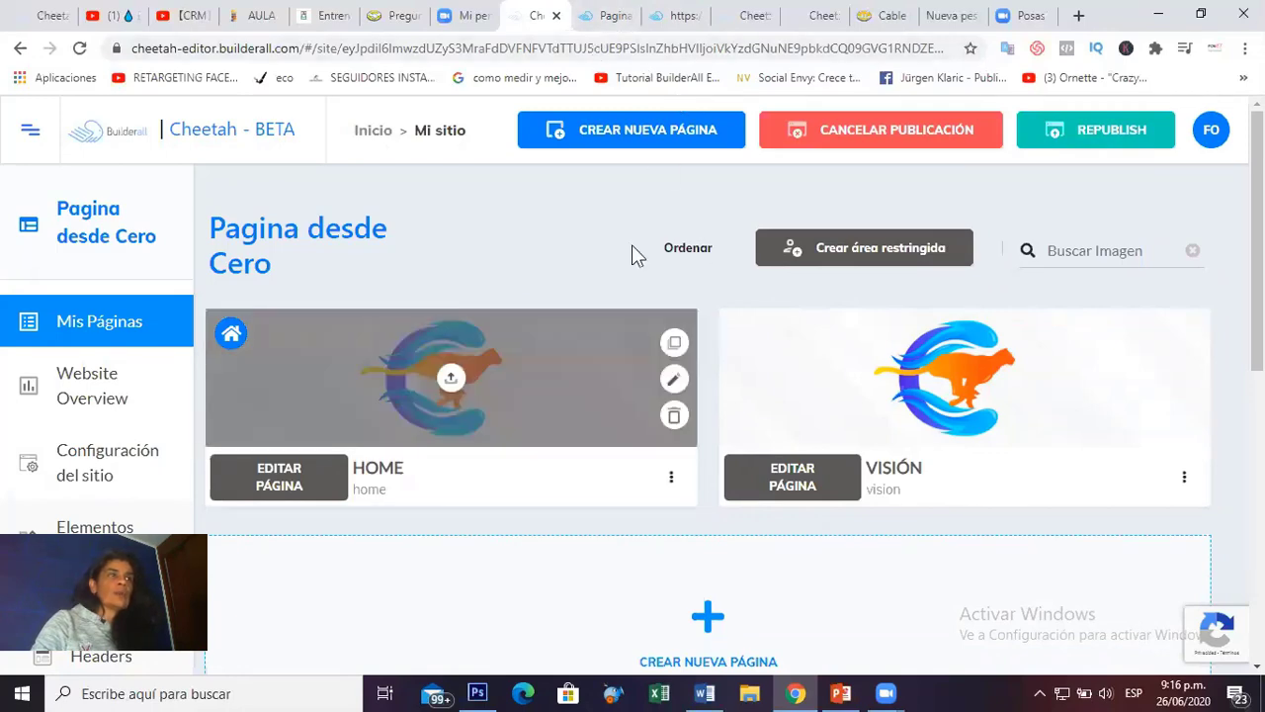
click(603, 17)
scroll(915, 252, up, 3)
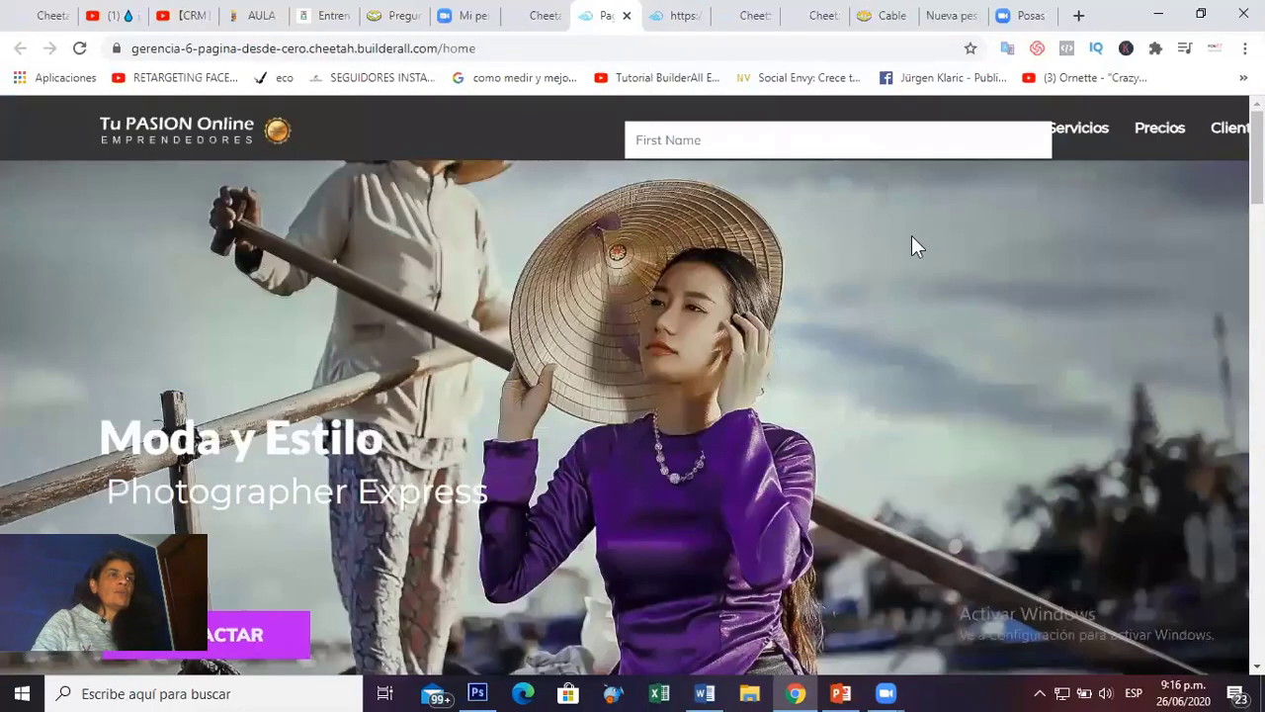
click(670, 17)
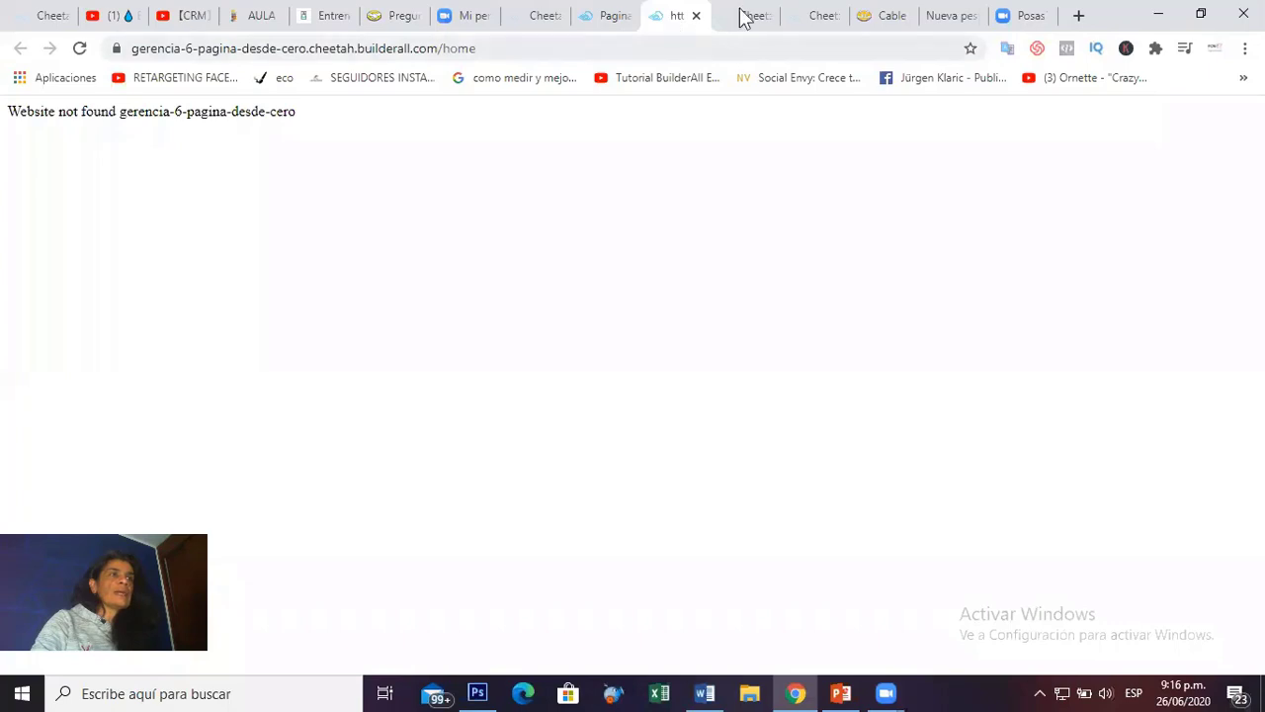
click(743, 16)
click(694, 28)
click(696, 15)
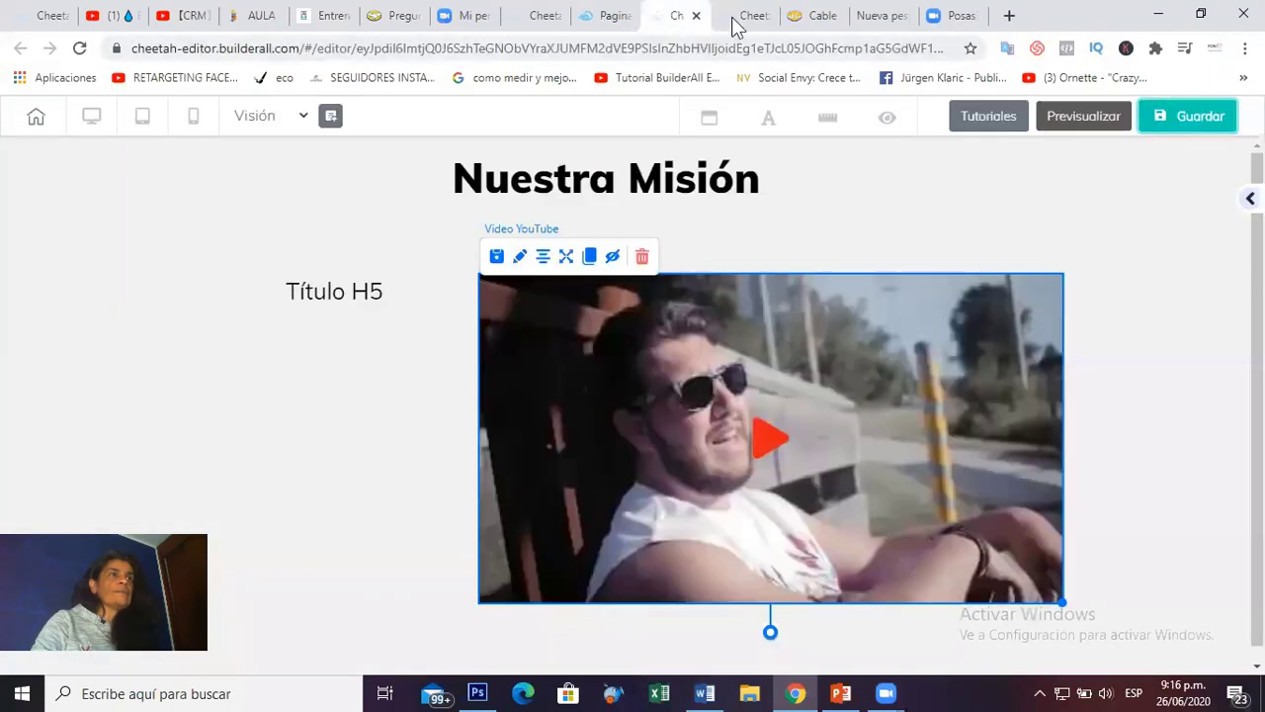
In the Visión editor, move the contact form onto the hero and shift the header menu links left.
click(734, 18)
scroll(810, 282, up, 5)
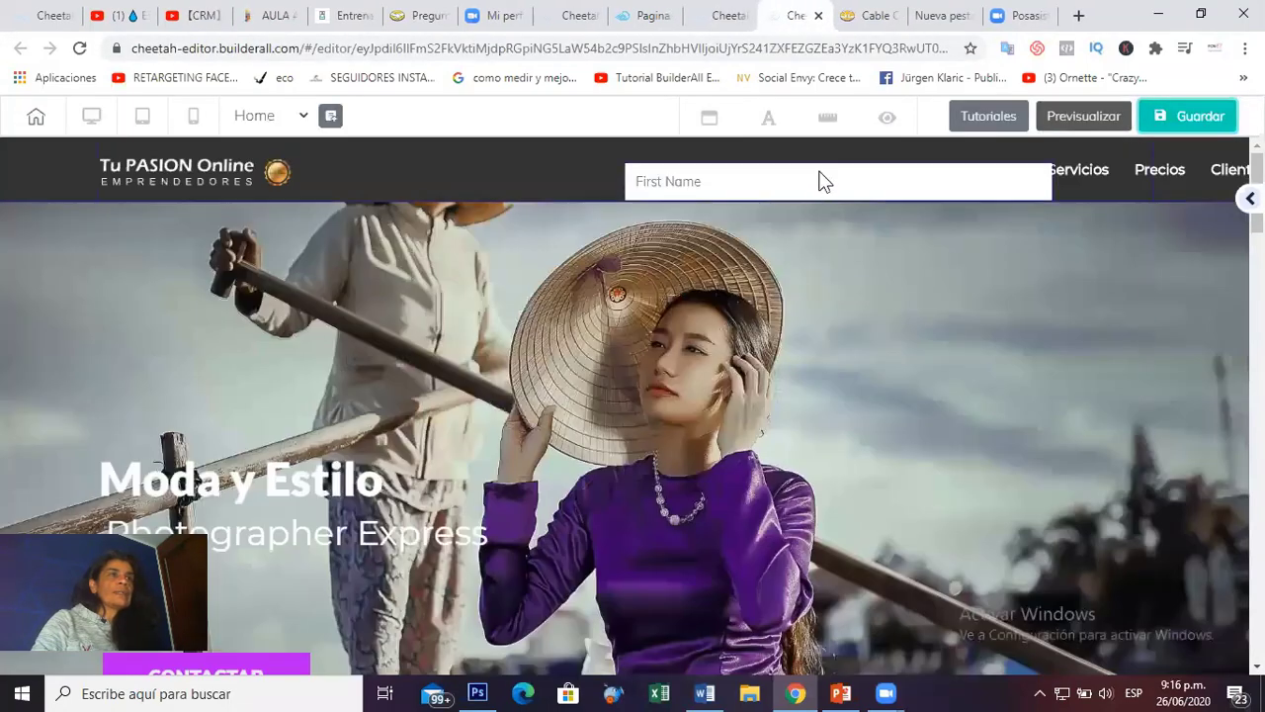
drag(890, 284, 812, 414)
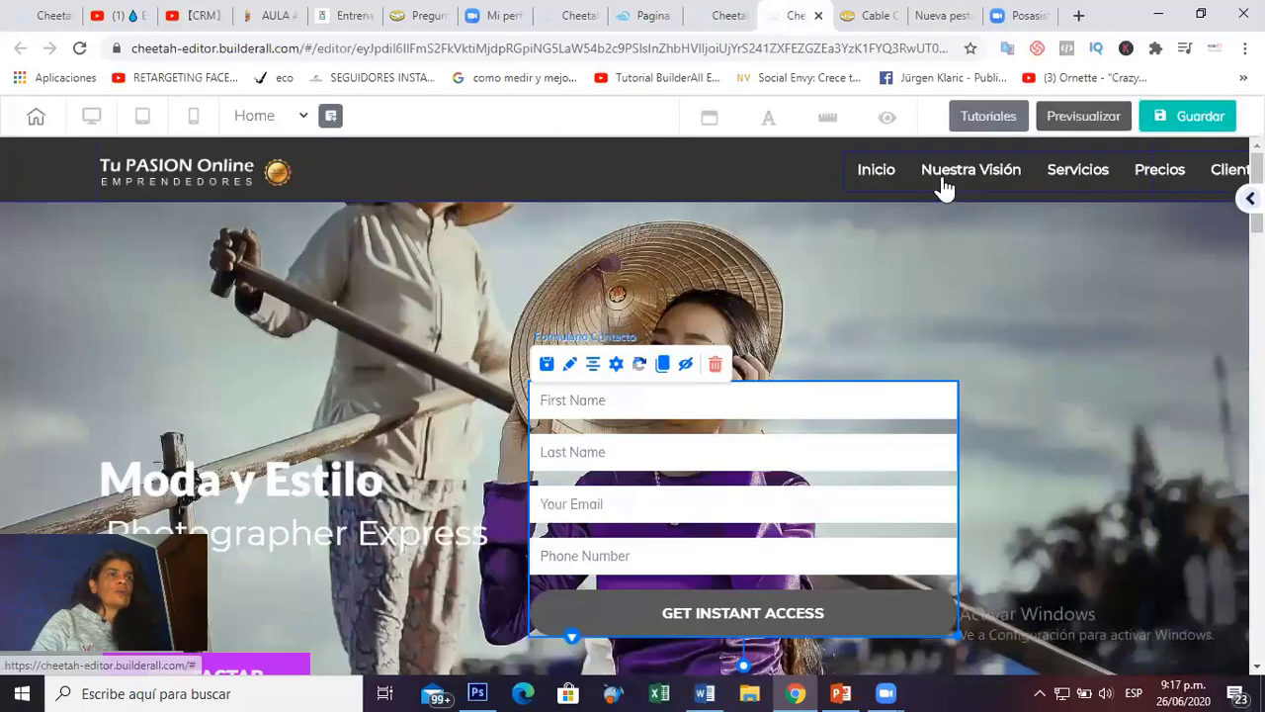
drag(940, 189, 727, 190)
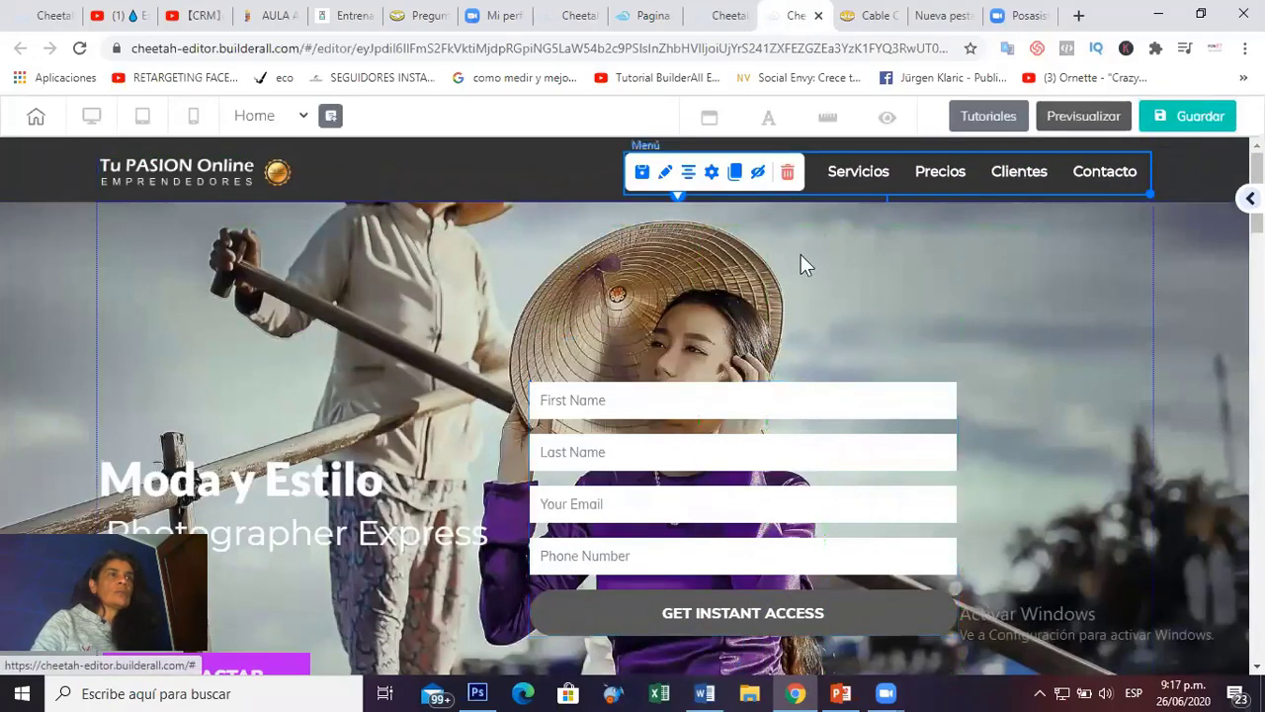
scroll(819, 267, down, 2)
drag(858, 331, 847, 418)
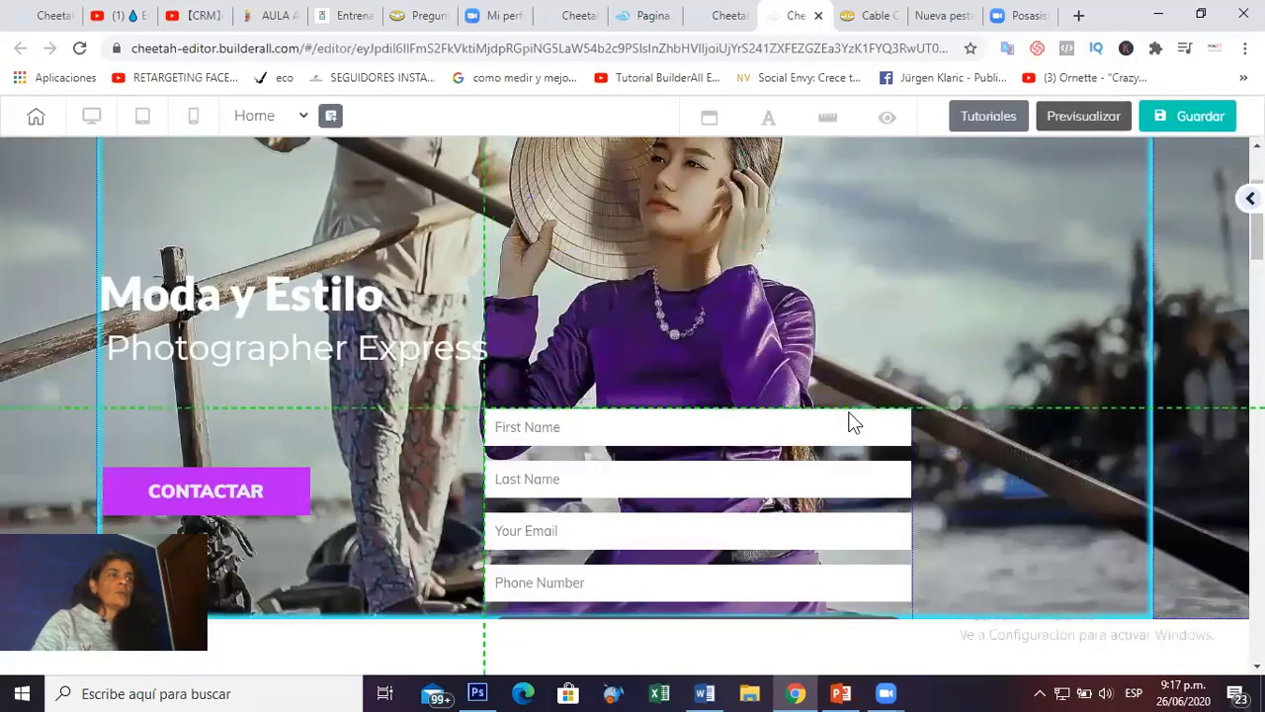
scroll(852, 395, down, 4)
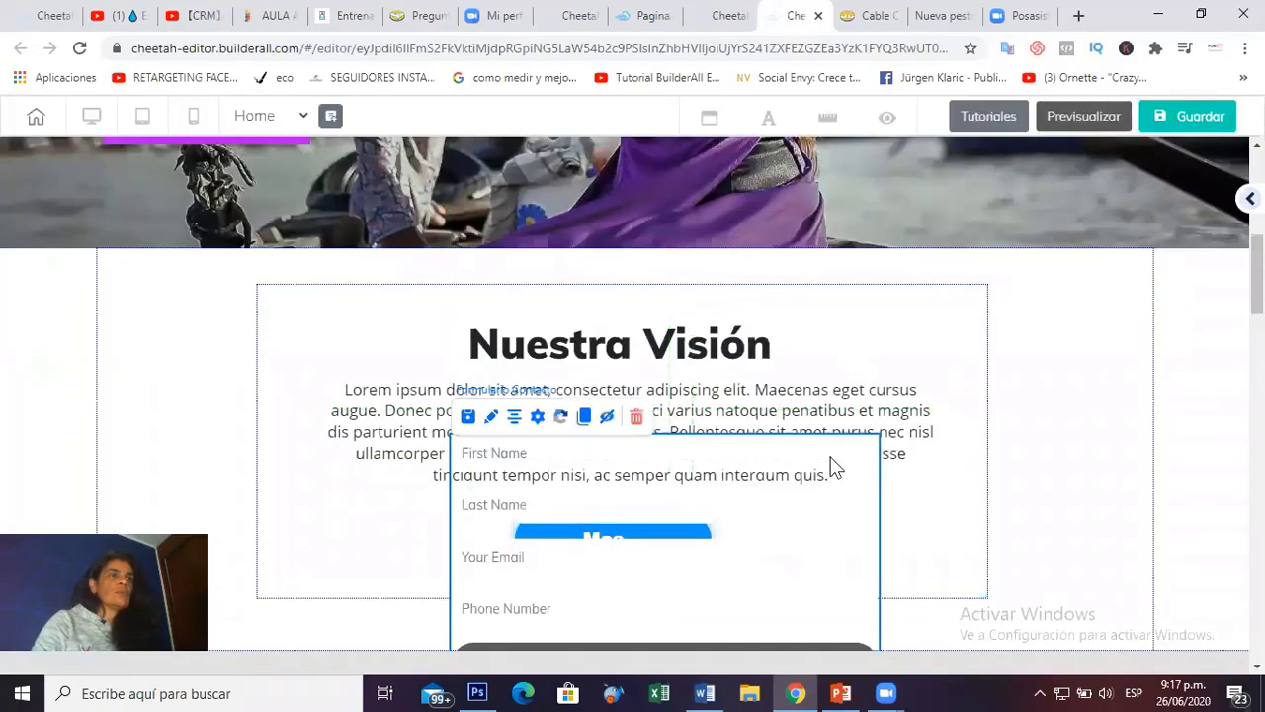
scroll(826, 465, down, 4)
Drag the extra contact form down to Contacto and delete it.
drag(820, 543, 795, 291)
scroll(847, 412, down, 3)
scroll(810, 248, down, 4)
scroll(822, 444, down, 4)
scroll(804, 508, down, 4)
scroll(813, 457, down, 3)
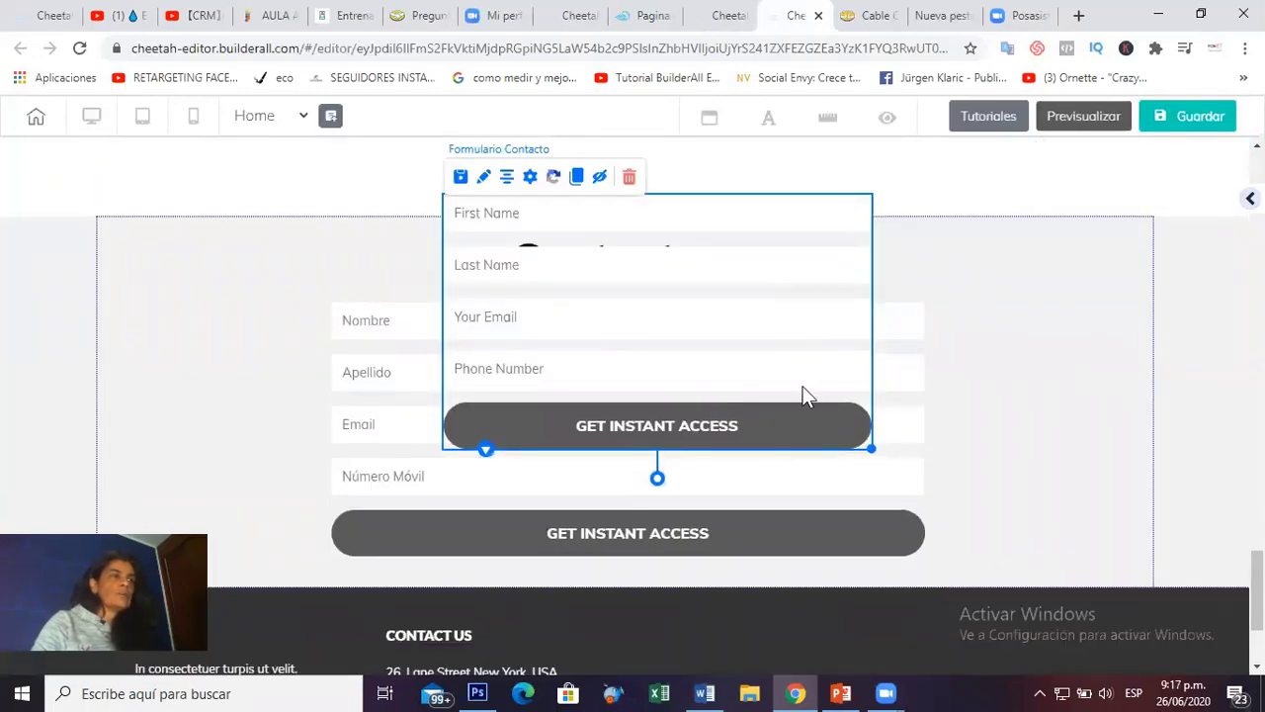
click(630, 181)
click(739, 417)
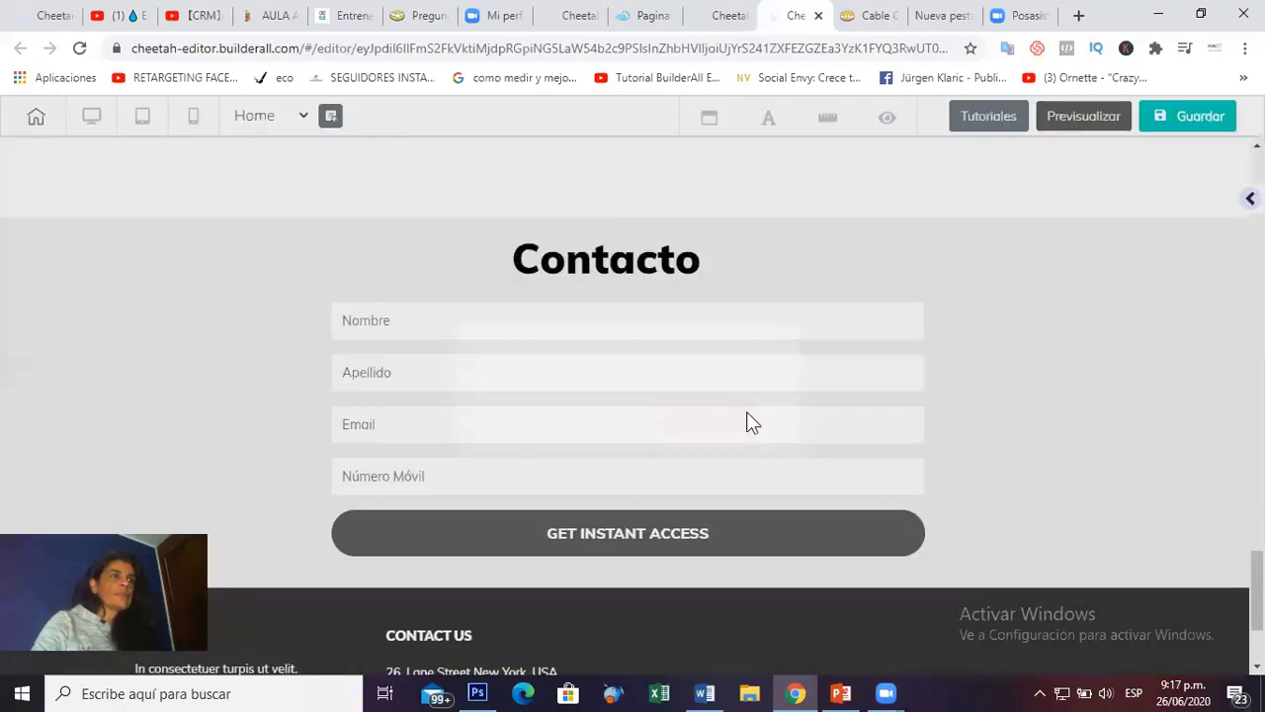
Save the edited page with Guardar from the top of the editor.
scroll(776, 405, up, 20)
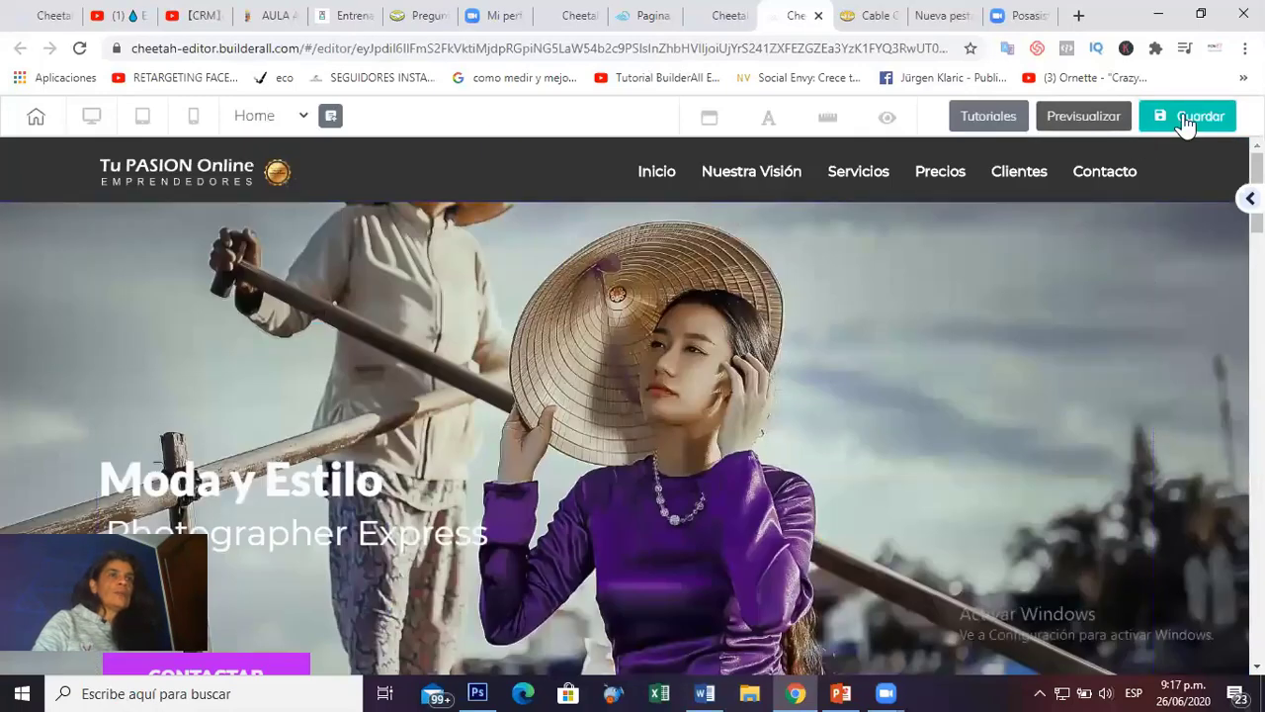
click(1184, 117)
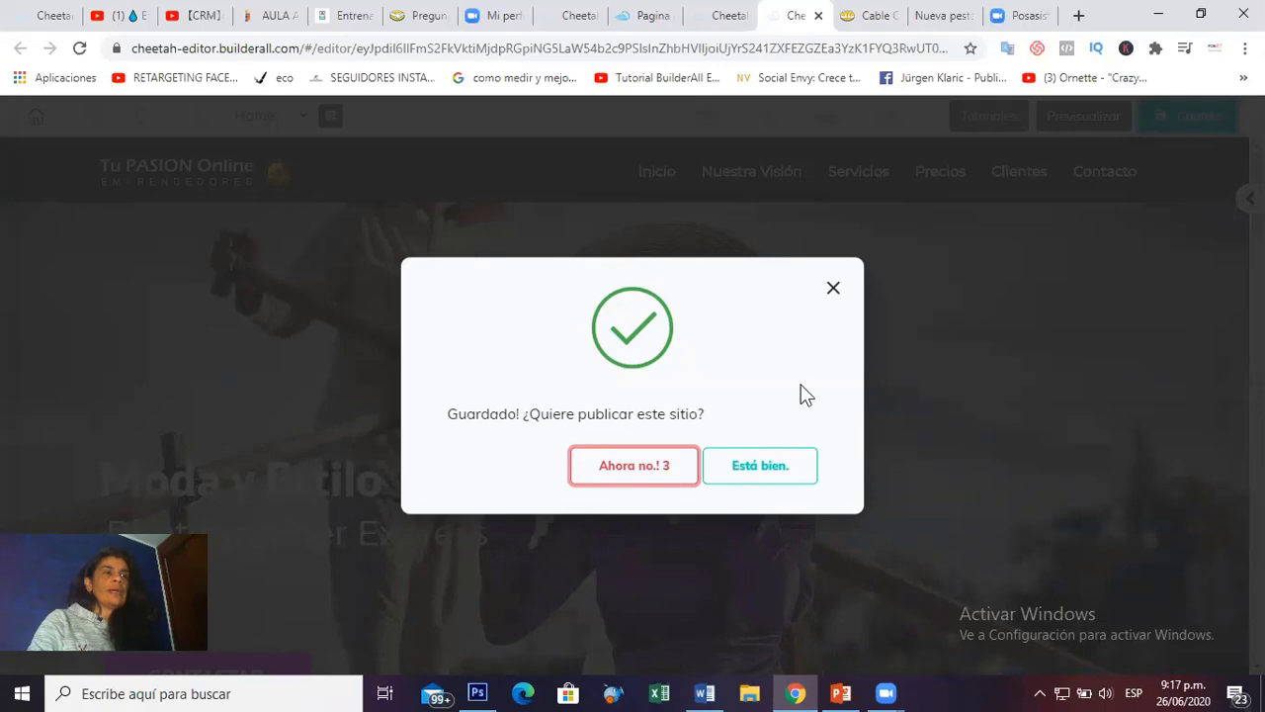
Go back to the 'Mi sitio' page list through the browser tabs.
click(721, 16)
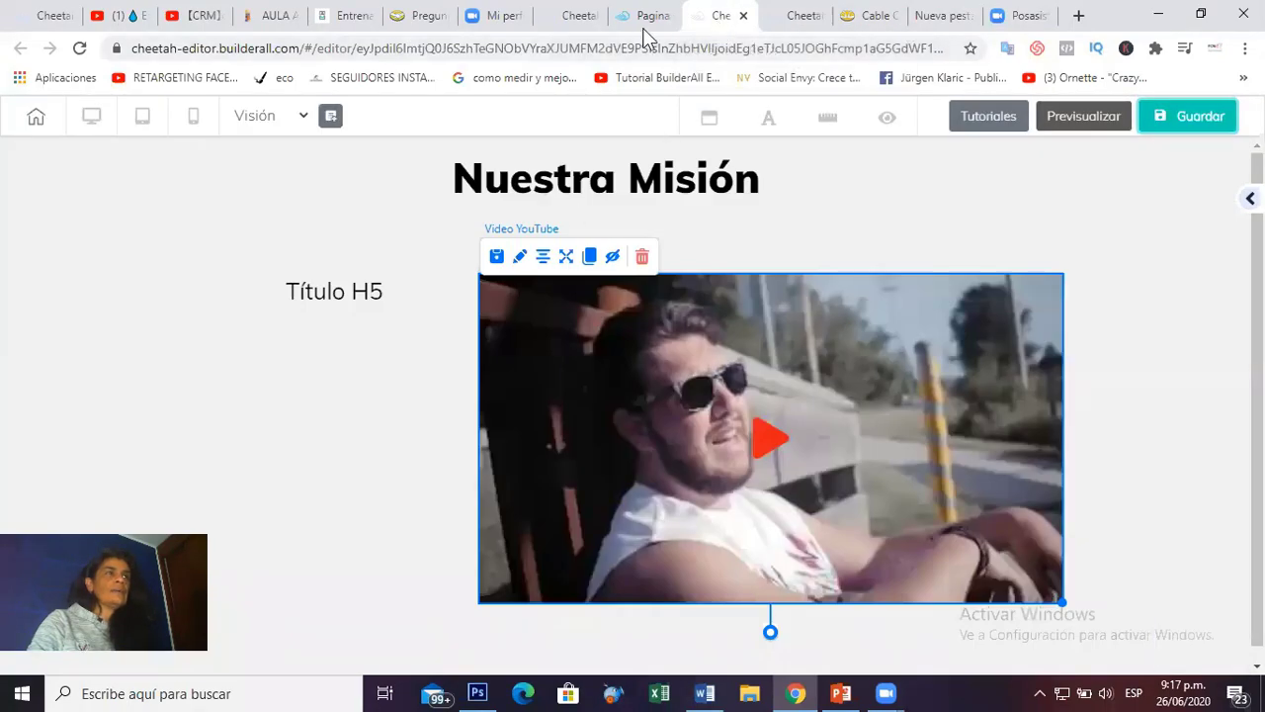
click(653, 18)
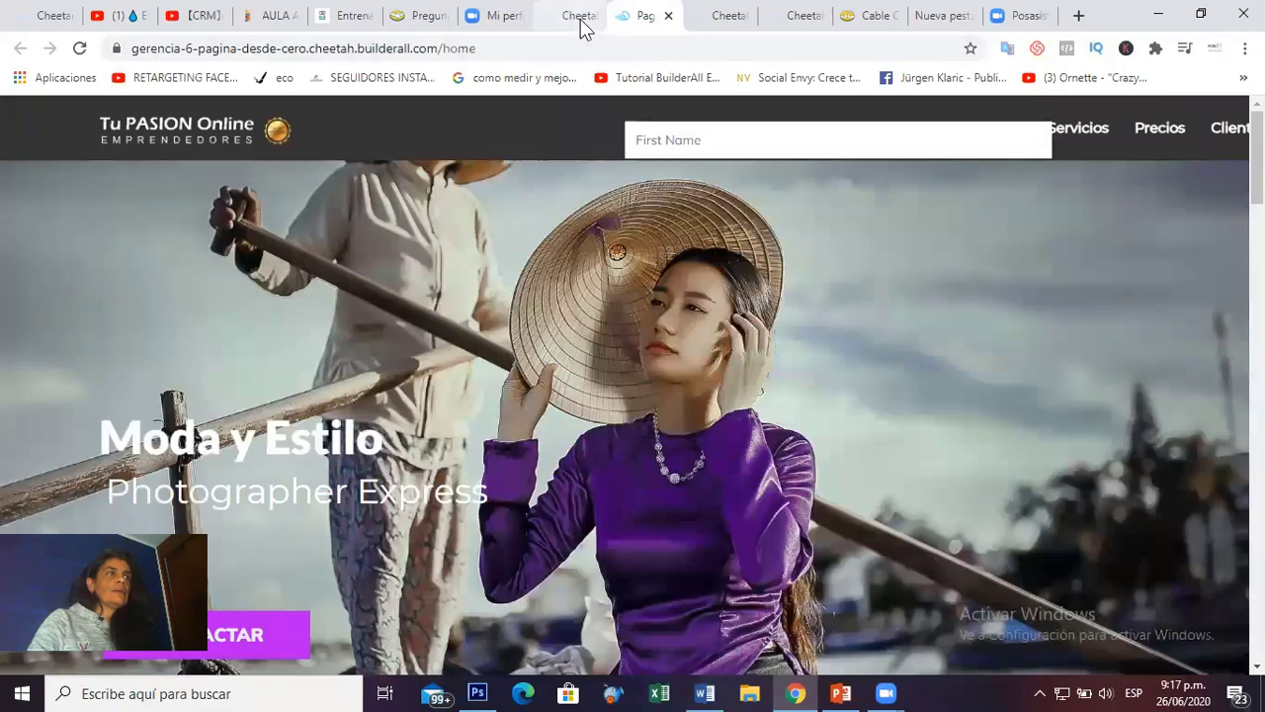
click(582, 17)
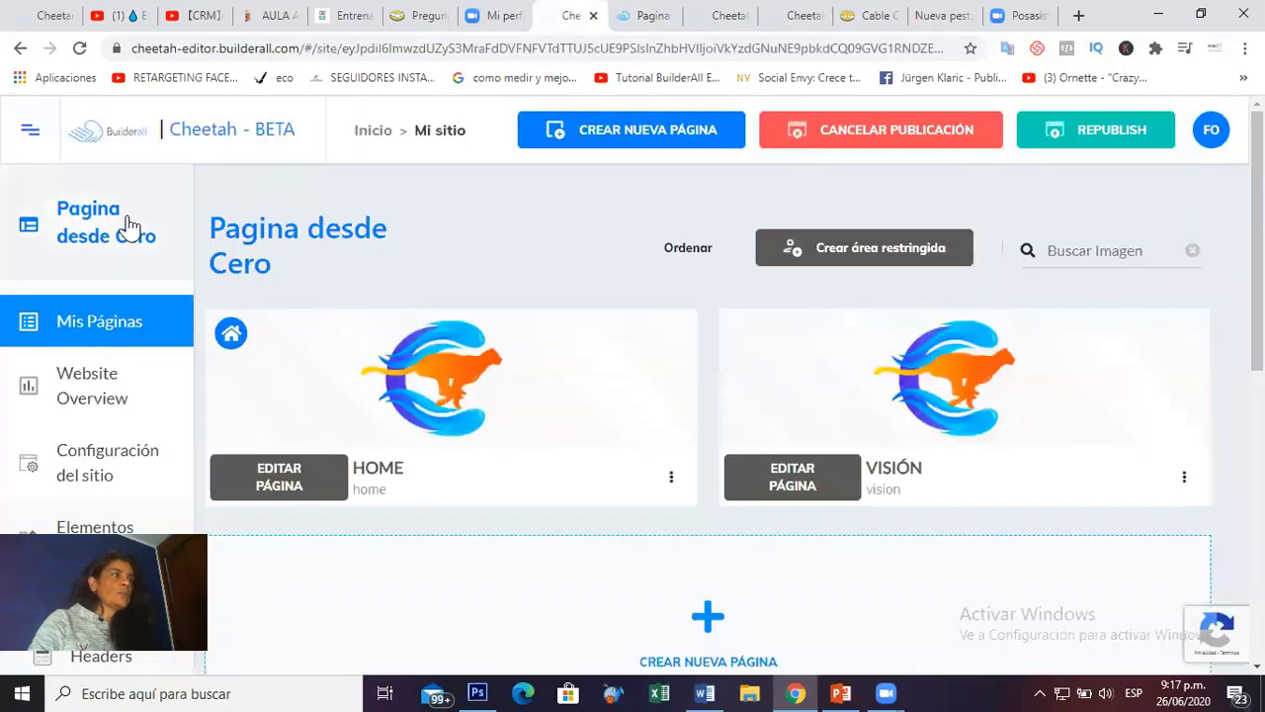
scroll(929, 488, down, 3)
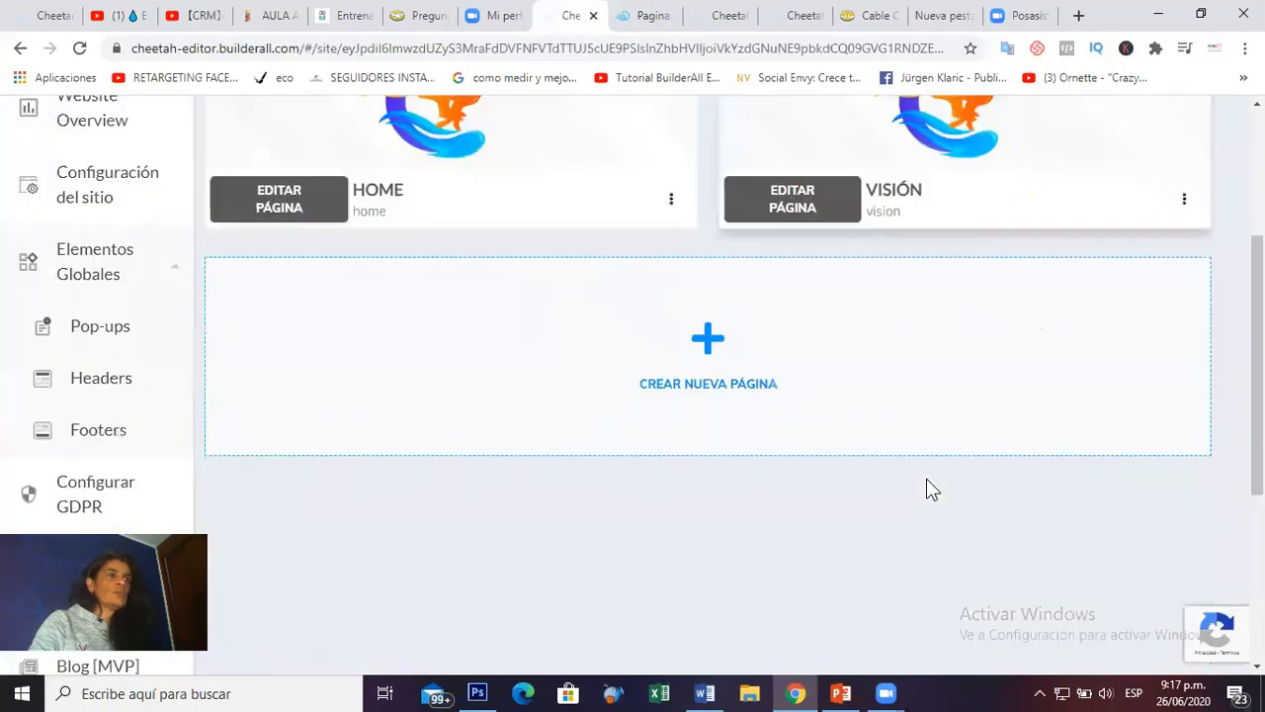
scroll(932, 490, up, 3)
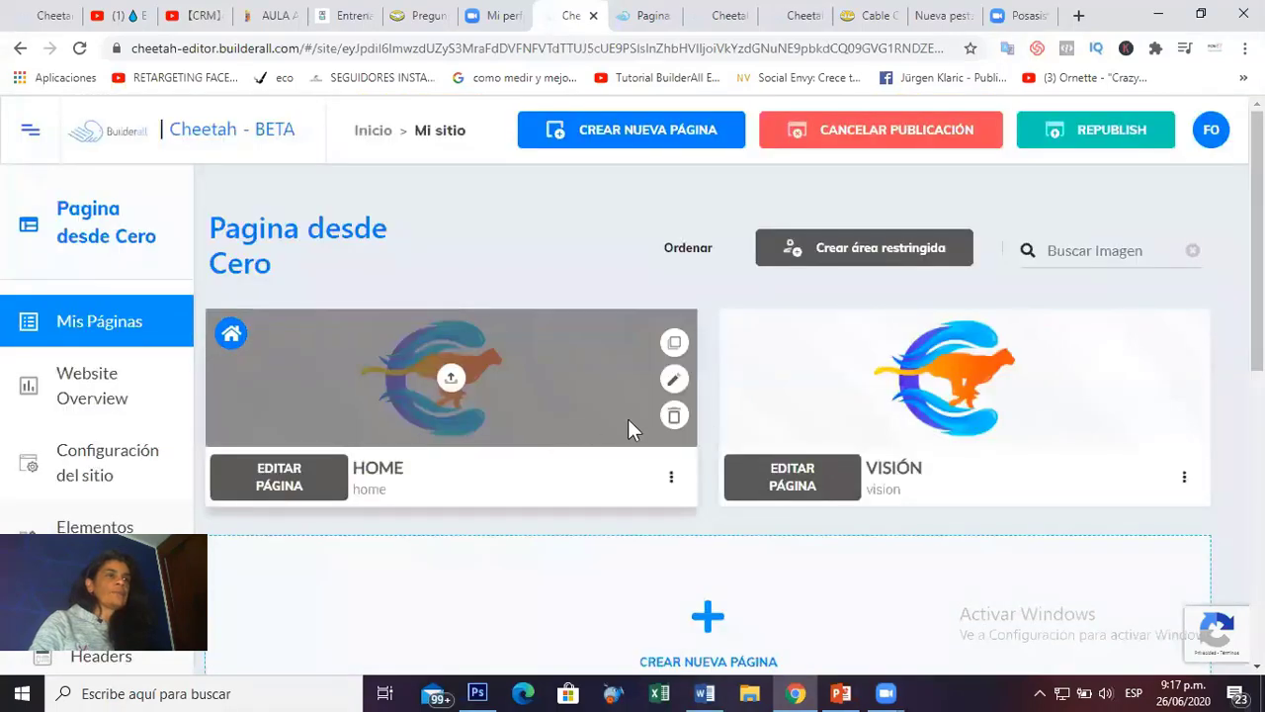
Republish the site and open the live HOME page via 'Ir al website'.
click(1079, 141)
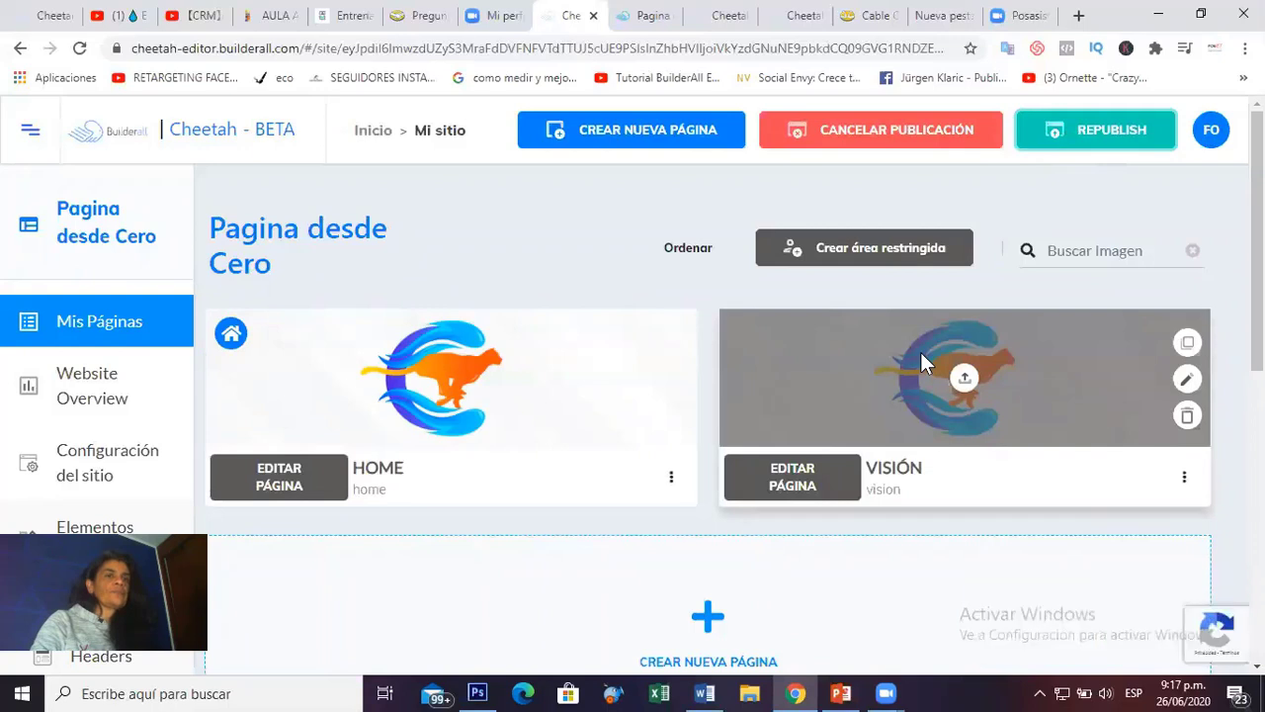
click(671, 479)
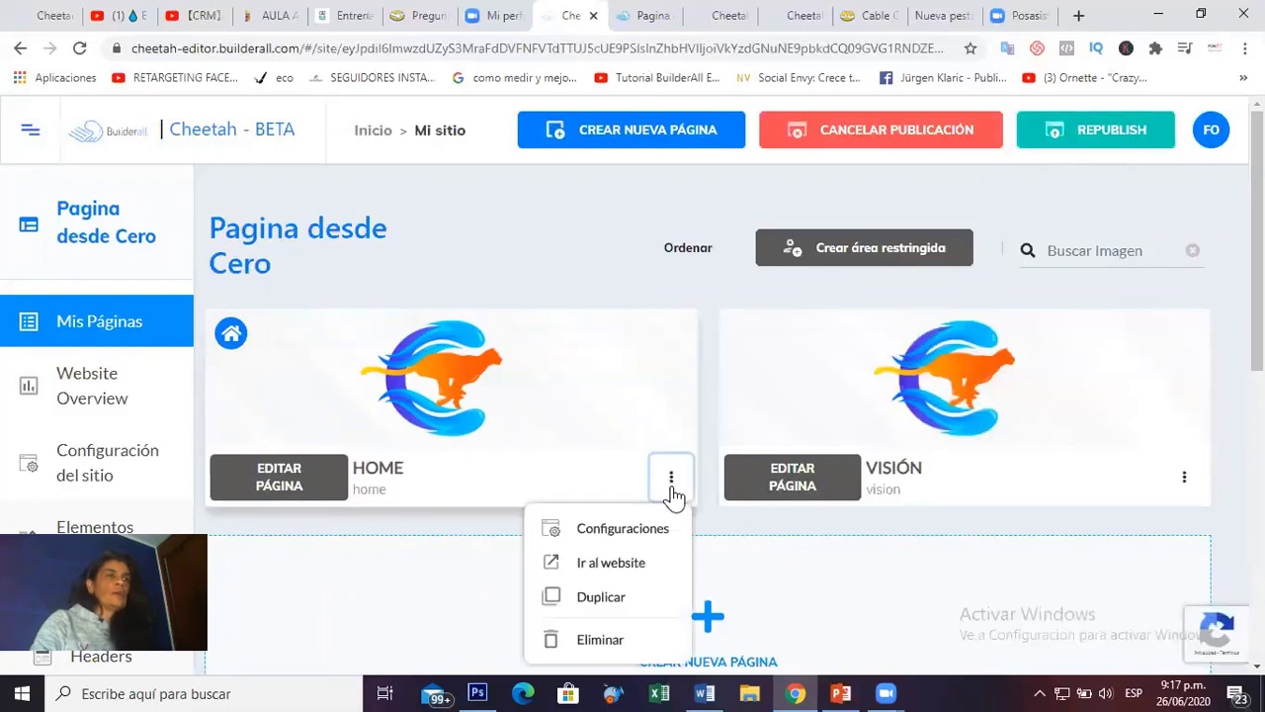
click(601, 573)
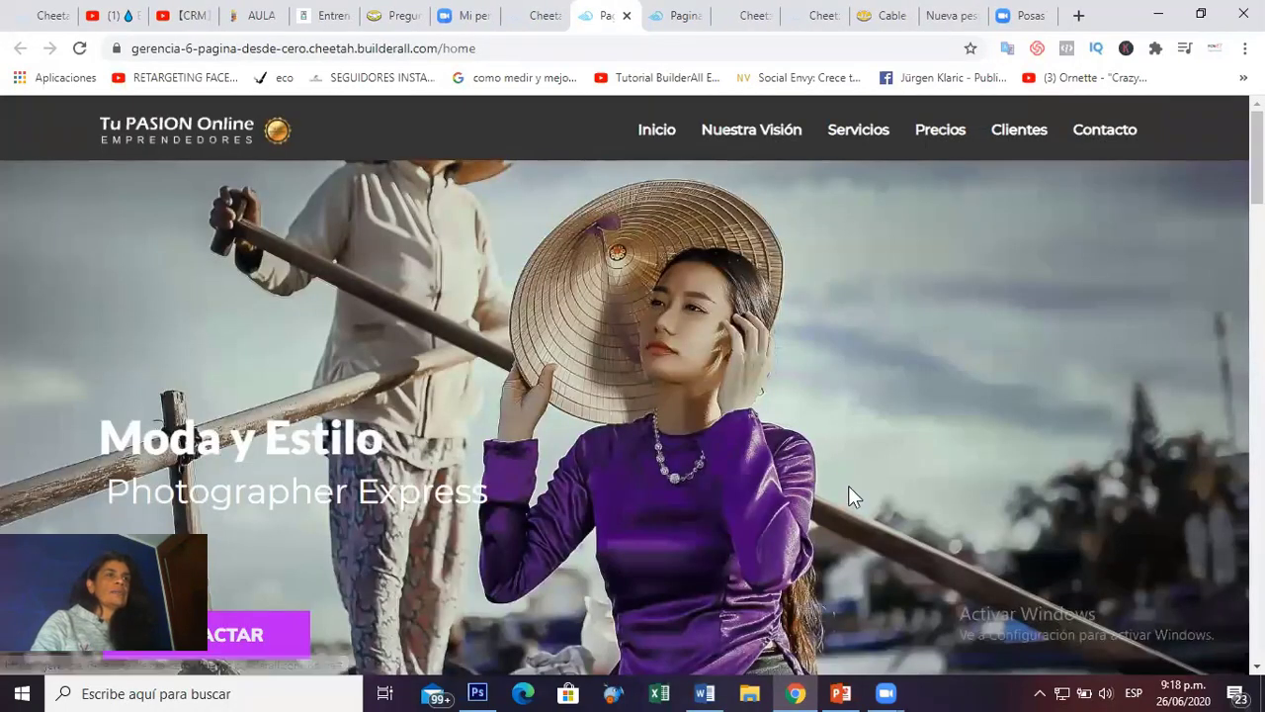
Jump to the Servicios and Precios sections of the live home page.
scroll(835, 405, down, 5)
scroll(837, 441, up, 5)
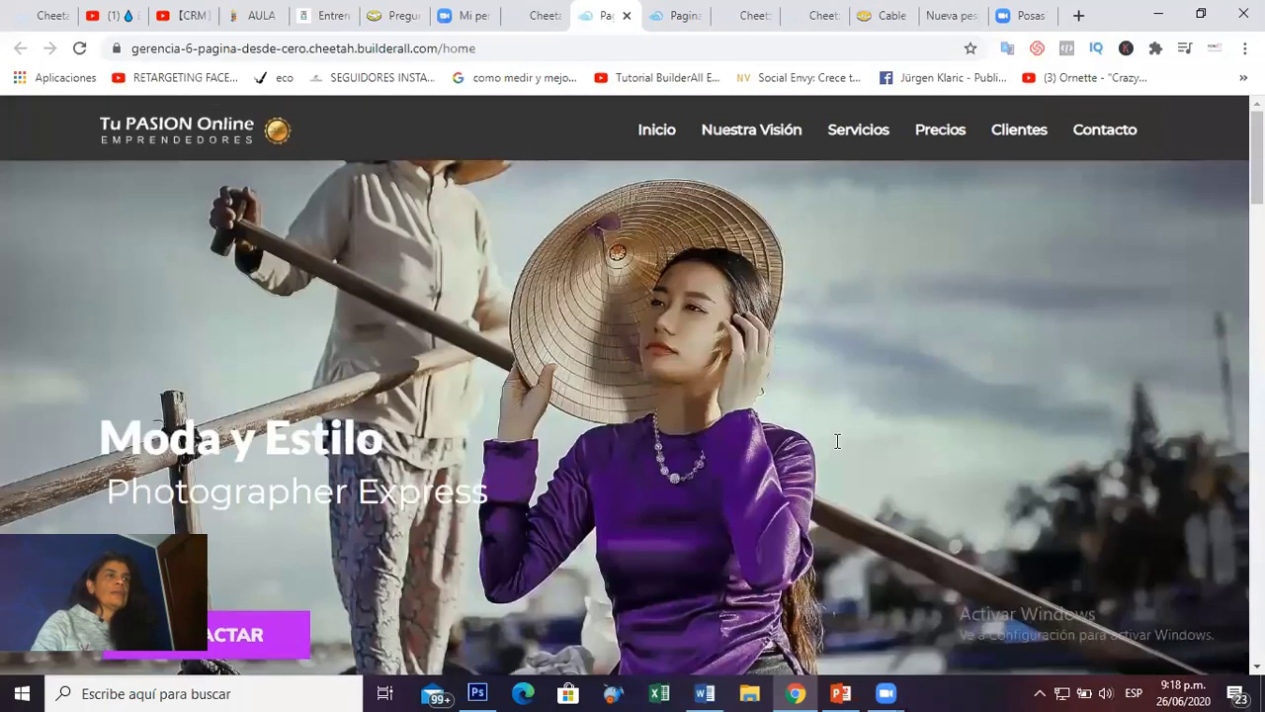
click(864, 132)
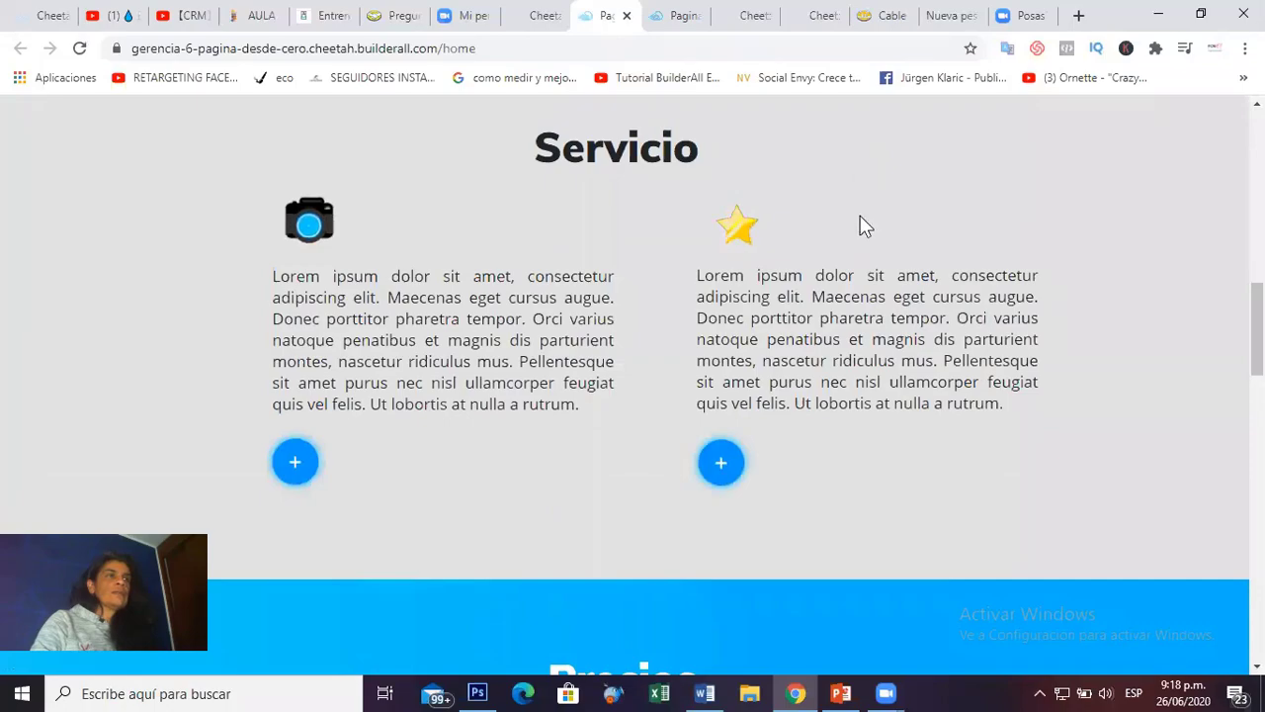
scroll(862, 223, up, 10)
click(942, 137)
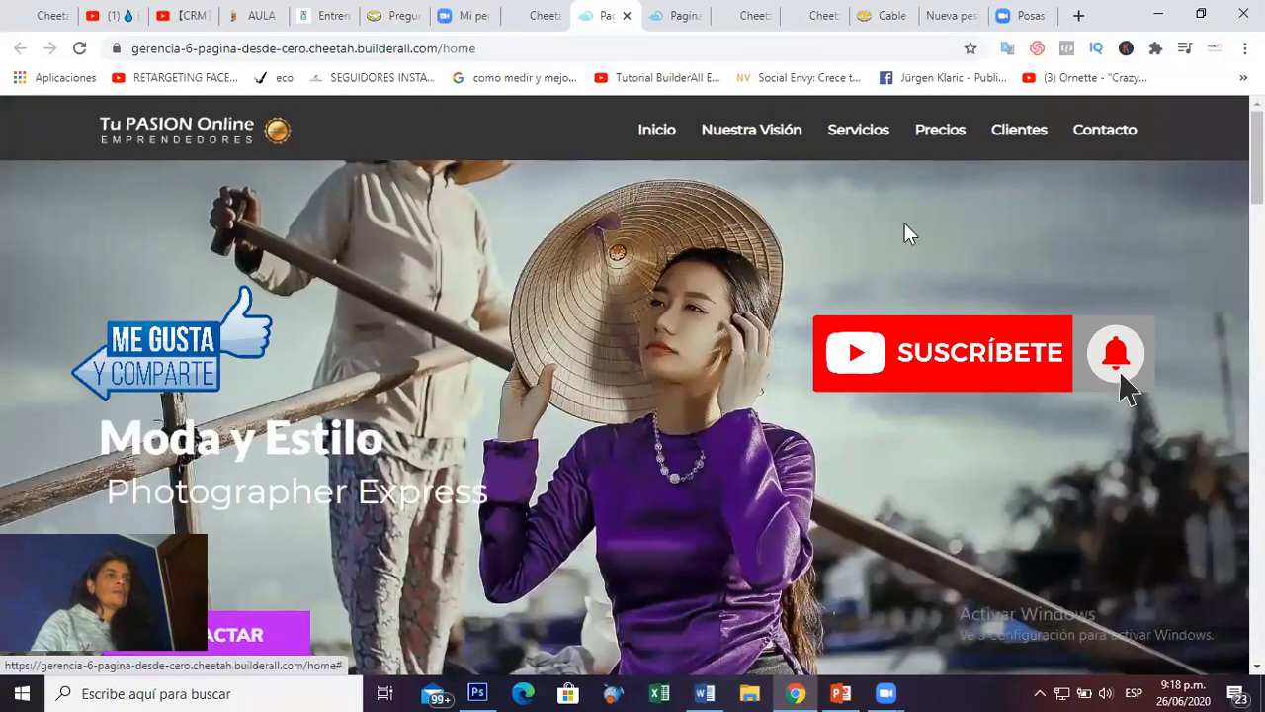
scroll(901, 245, up, 10)
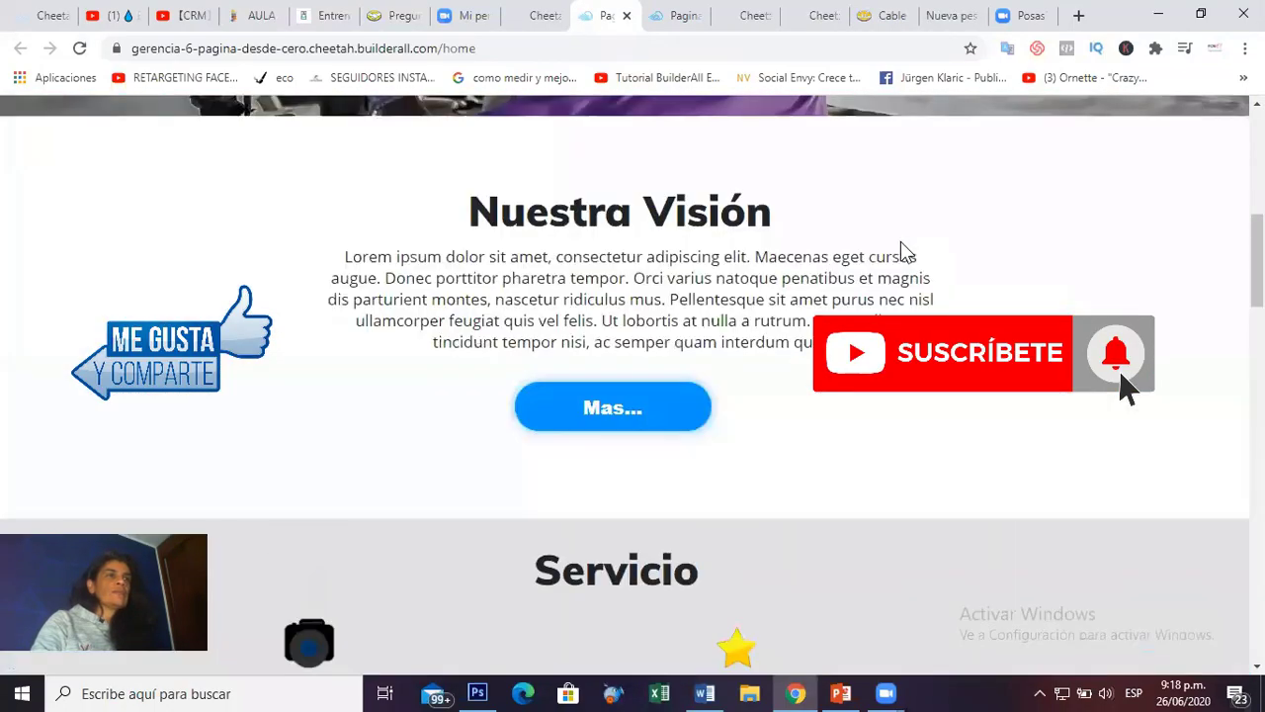
scroll(939, 237, down, 12)
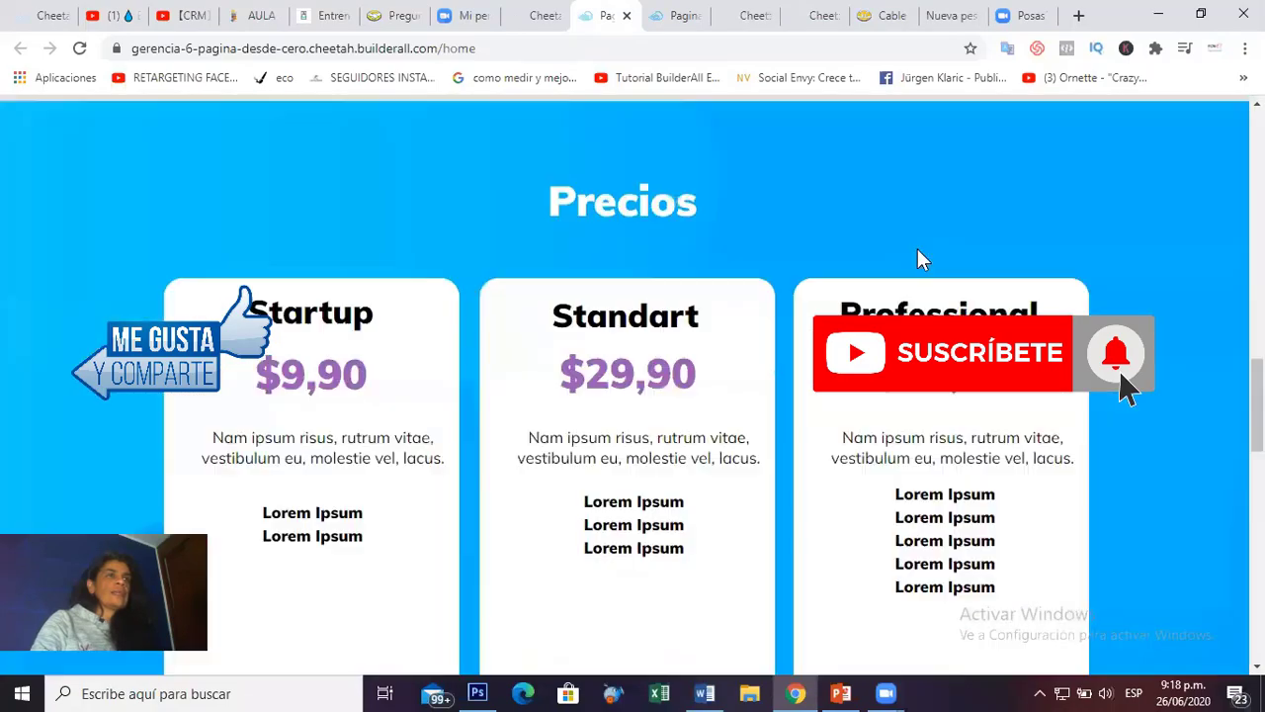
scroll(906, 283, up, 6)
scroll(906, 283, up, 9)
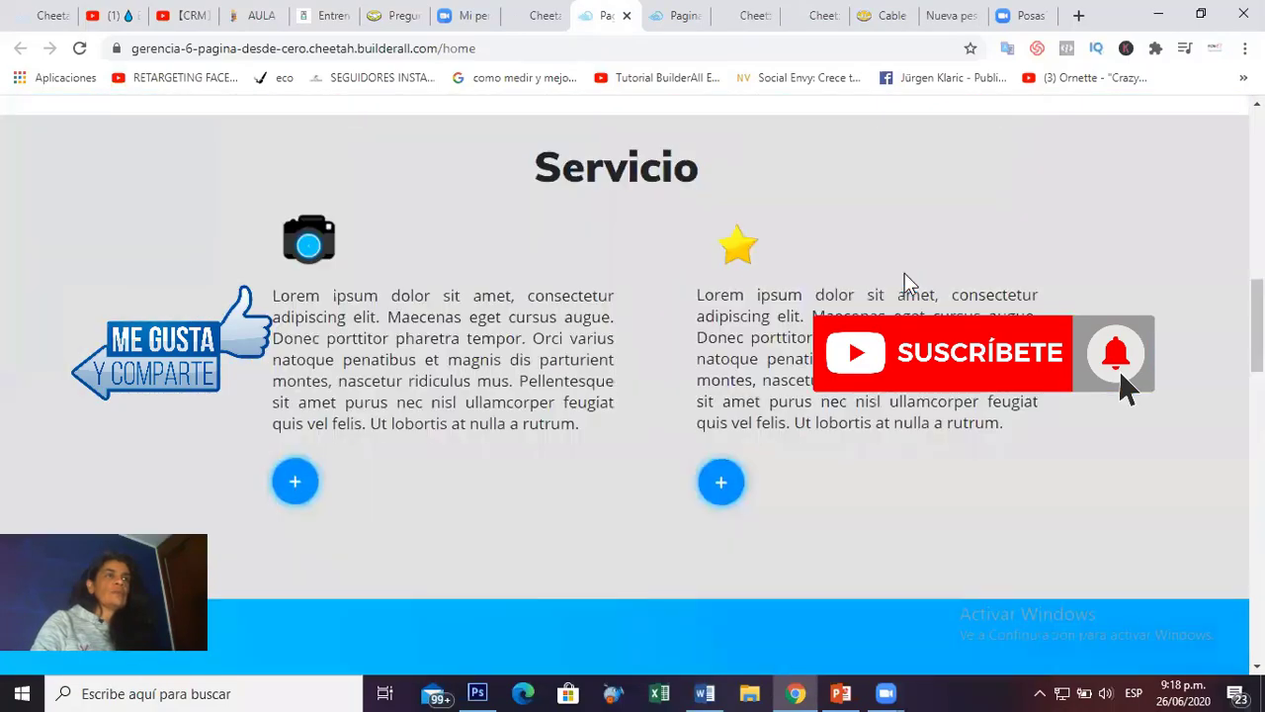
scroll(672, 352, down, 3)
scroll(672, 352, up, 3)
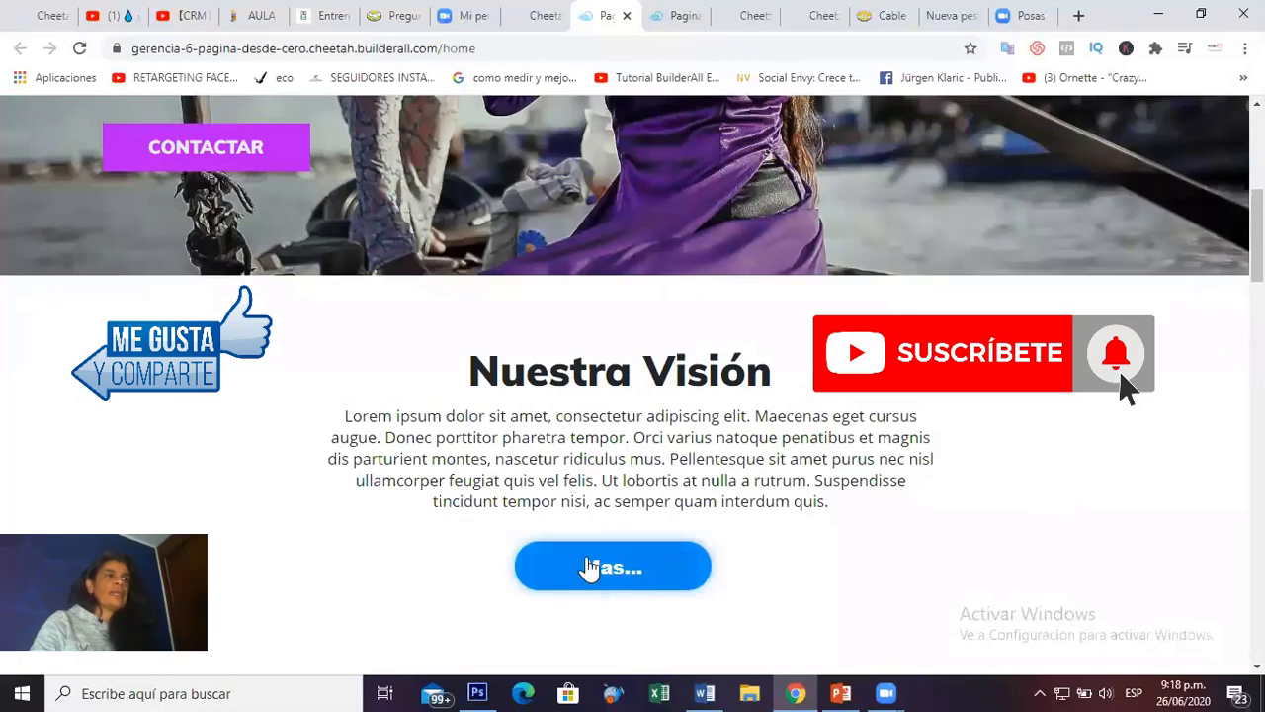
scroll(610, 465, down, 2)
Open the /vision page from the Mas... button, then return to the /home tab.
click(610, 386)
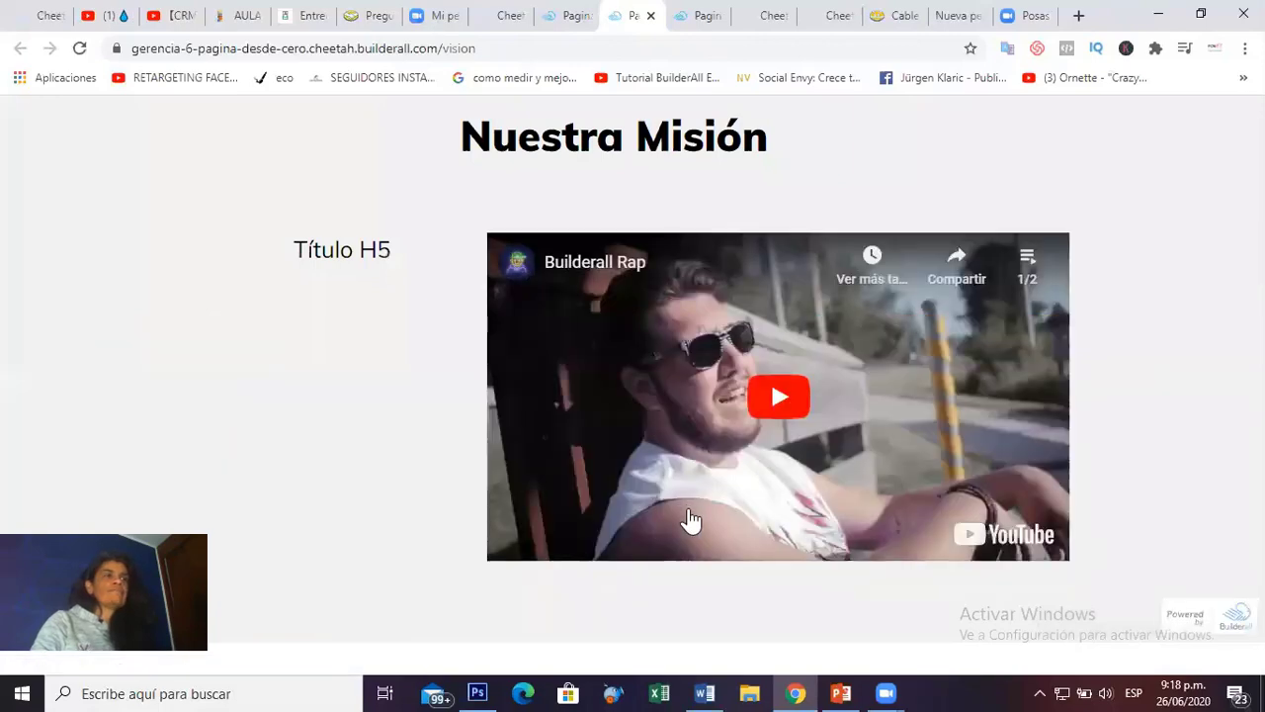
click(553, 15)
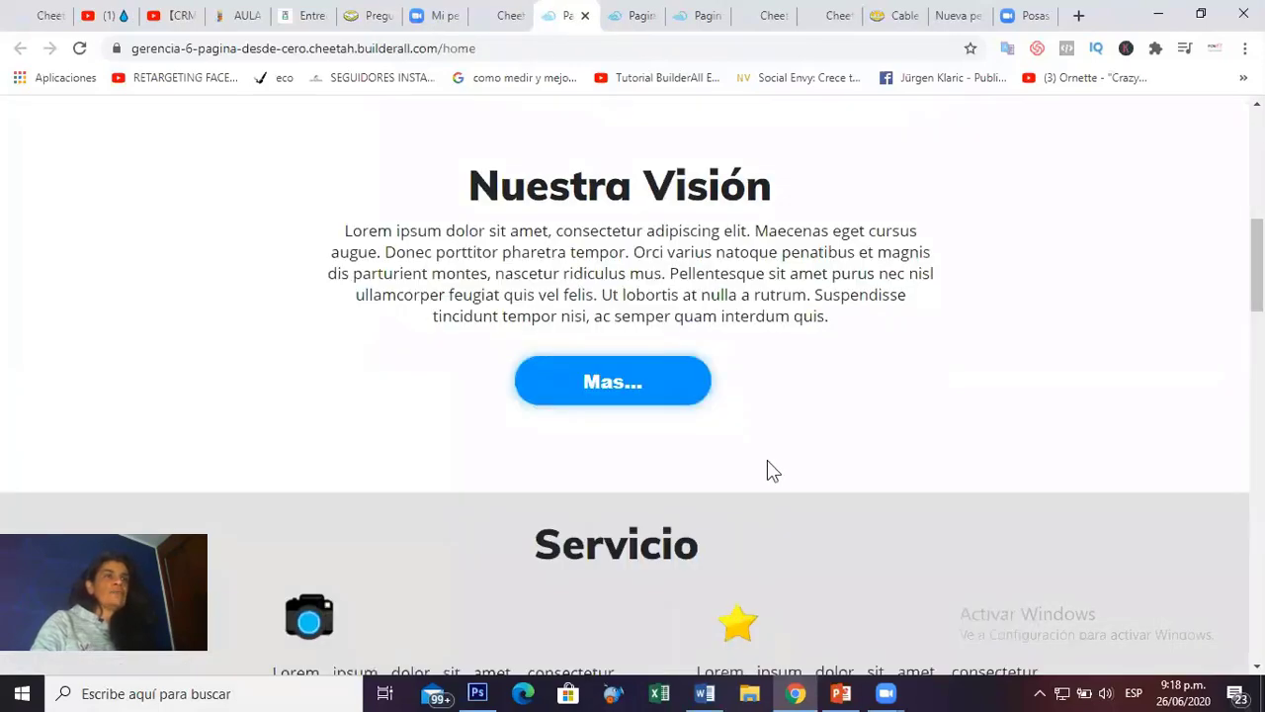
scroll(771, 465, up, 7)
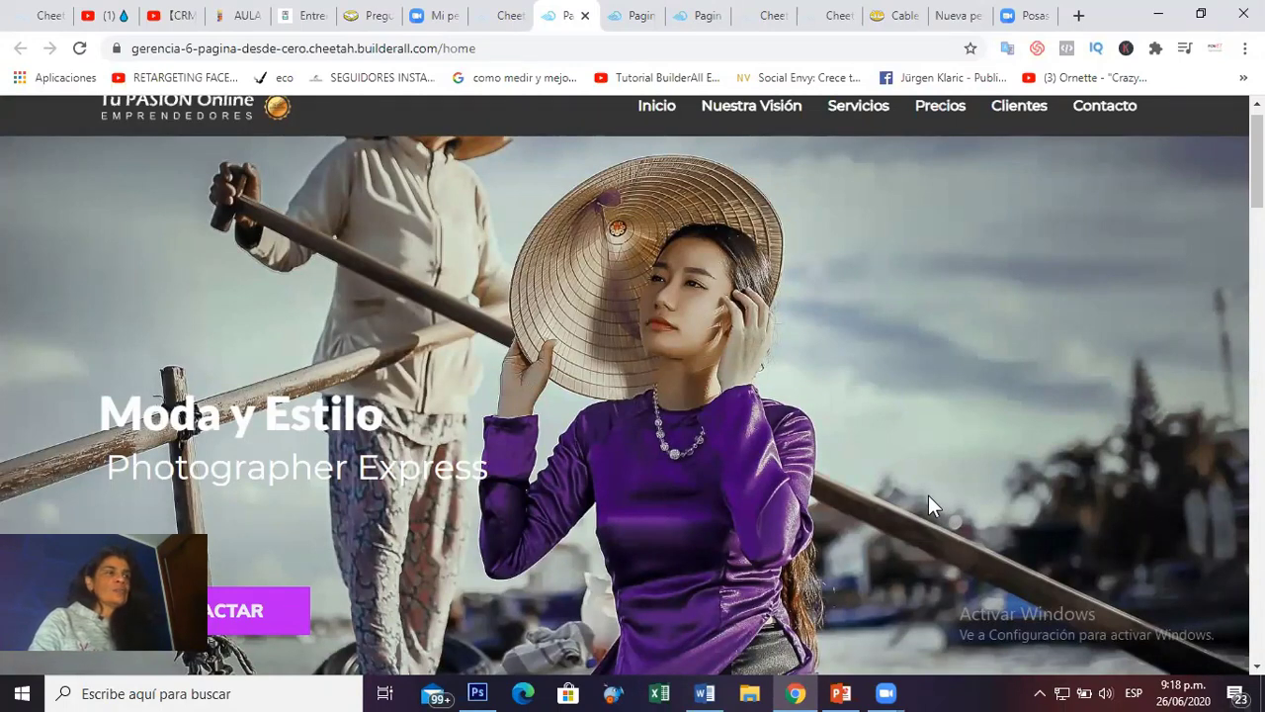
scroll(937, 492, down, 2)
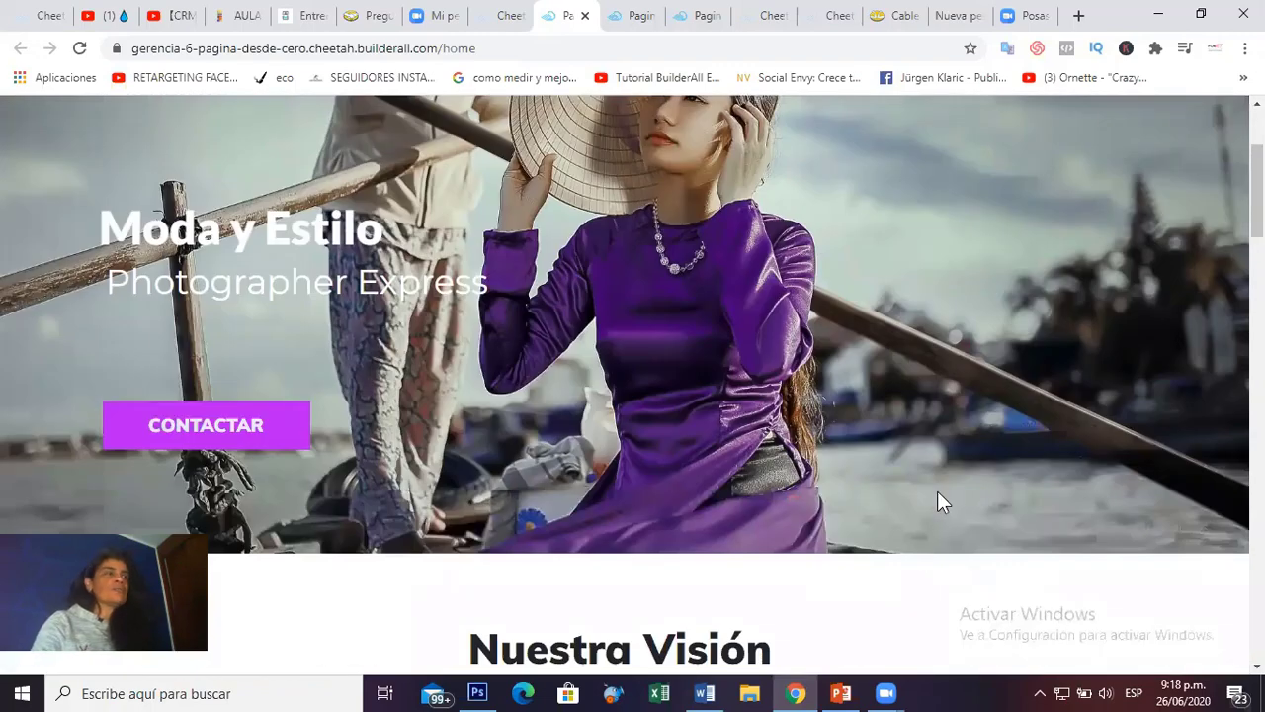